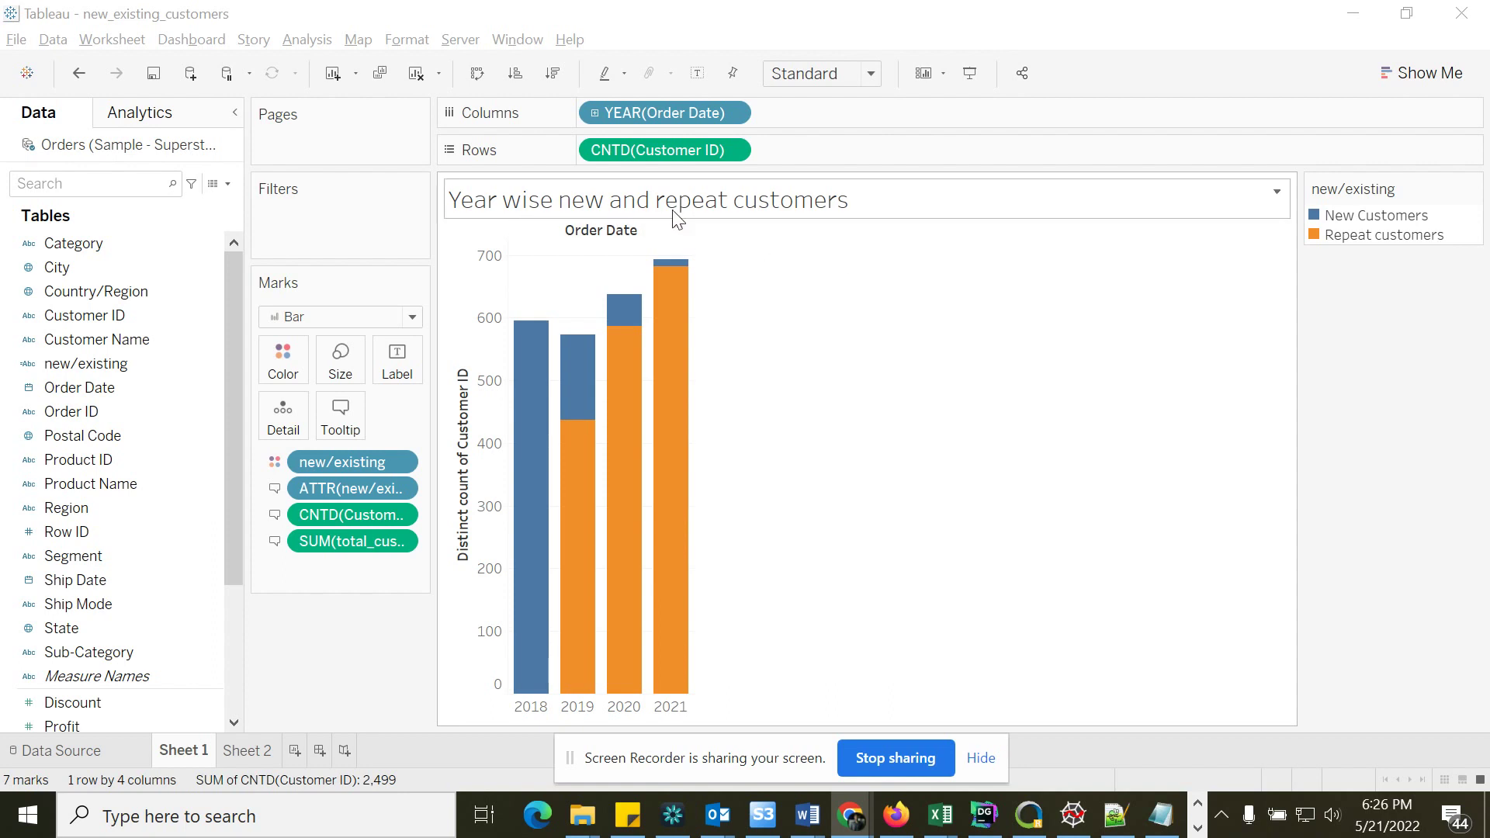
Review the Orders data source, check the orders query results in SQL Server Management Studio, and return to Tableau.
click(50, 749)
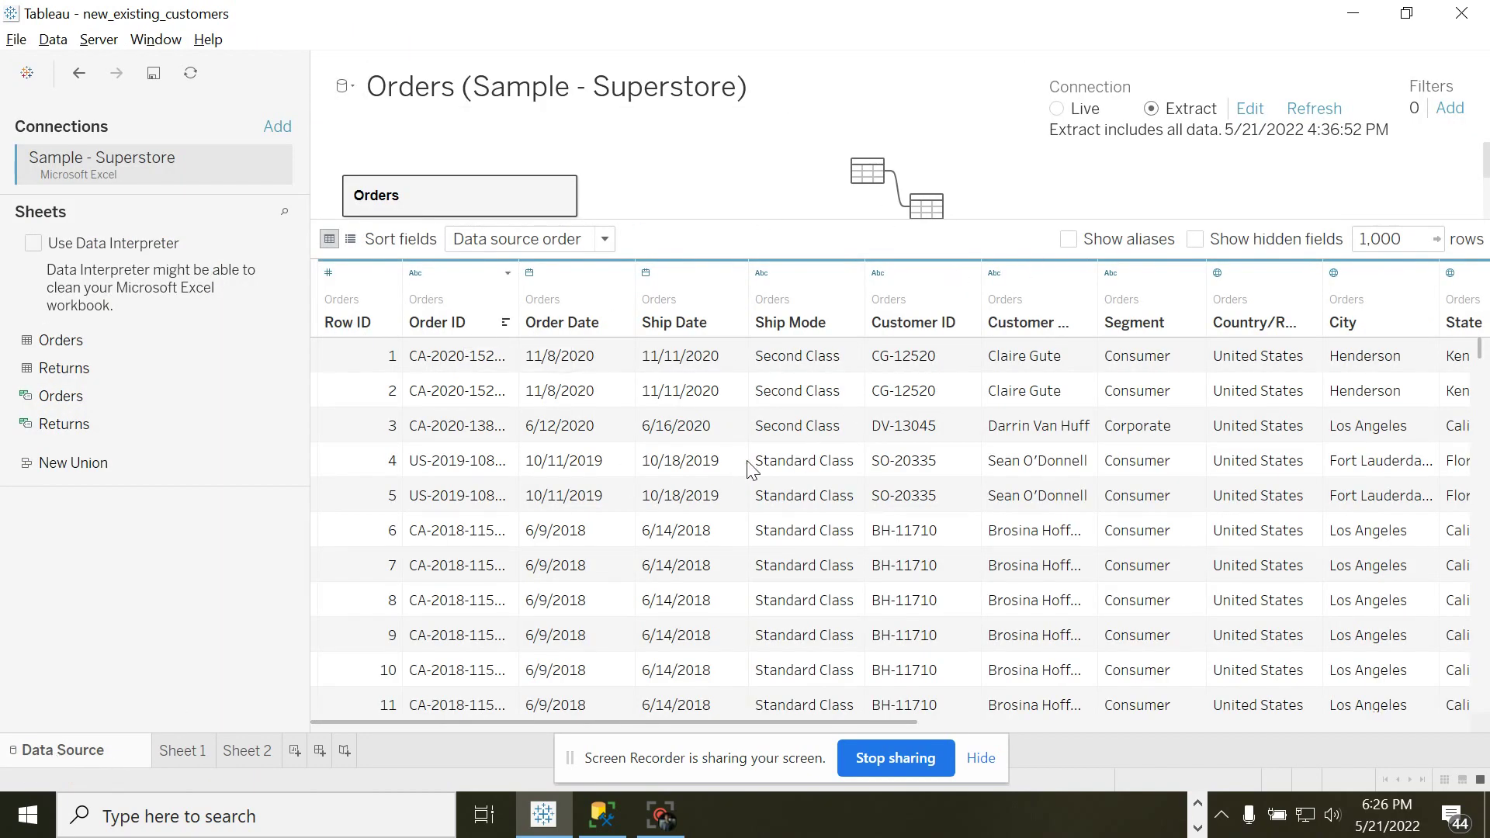
click(602, 815)
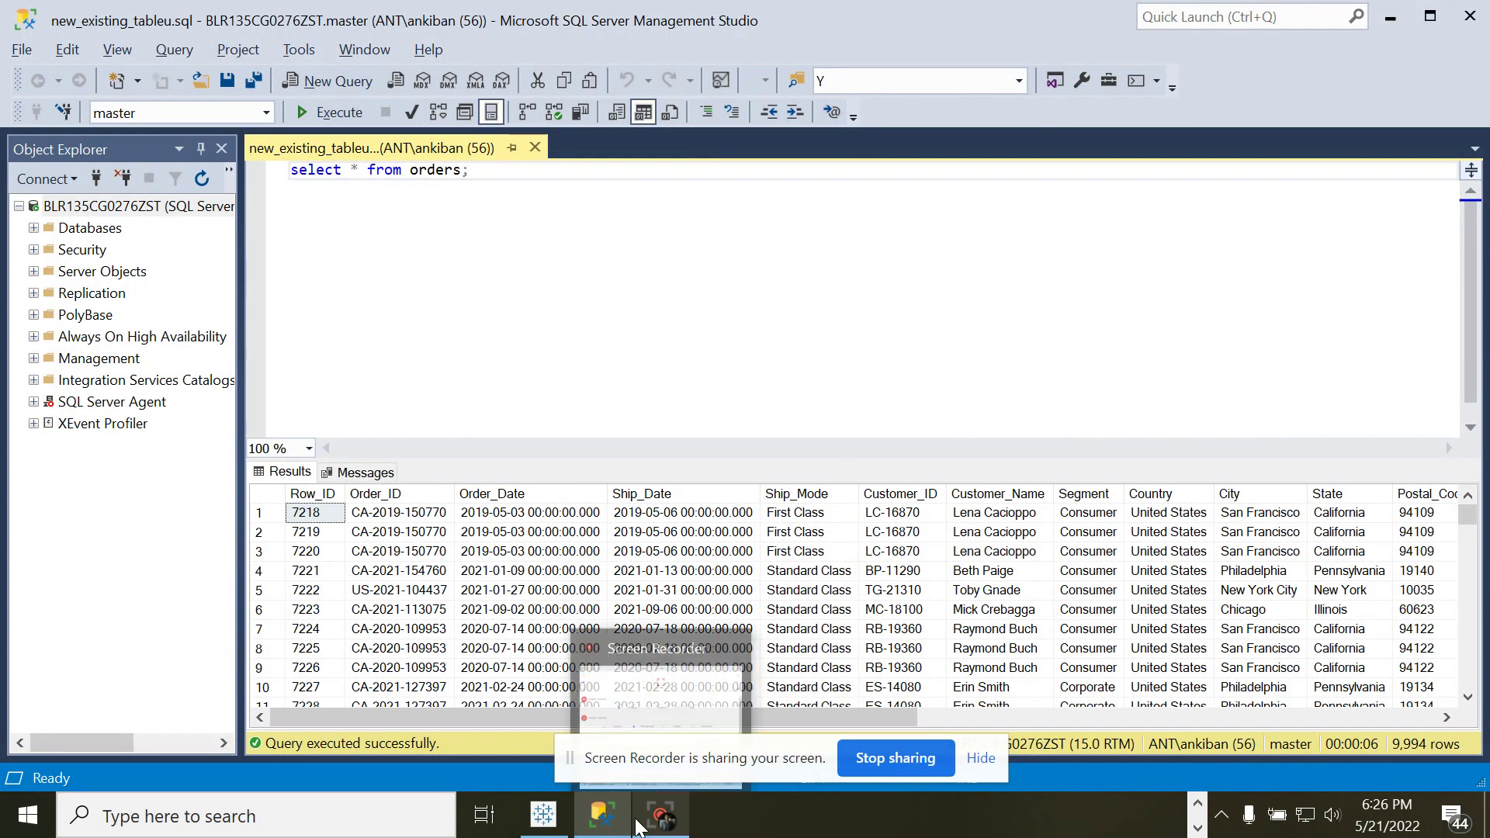
click(602, 823)
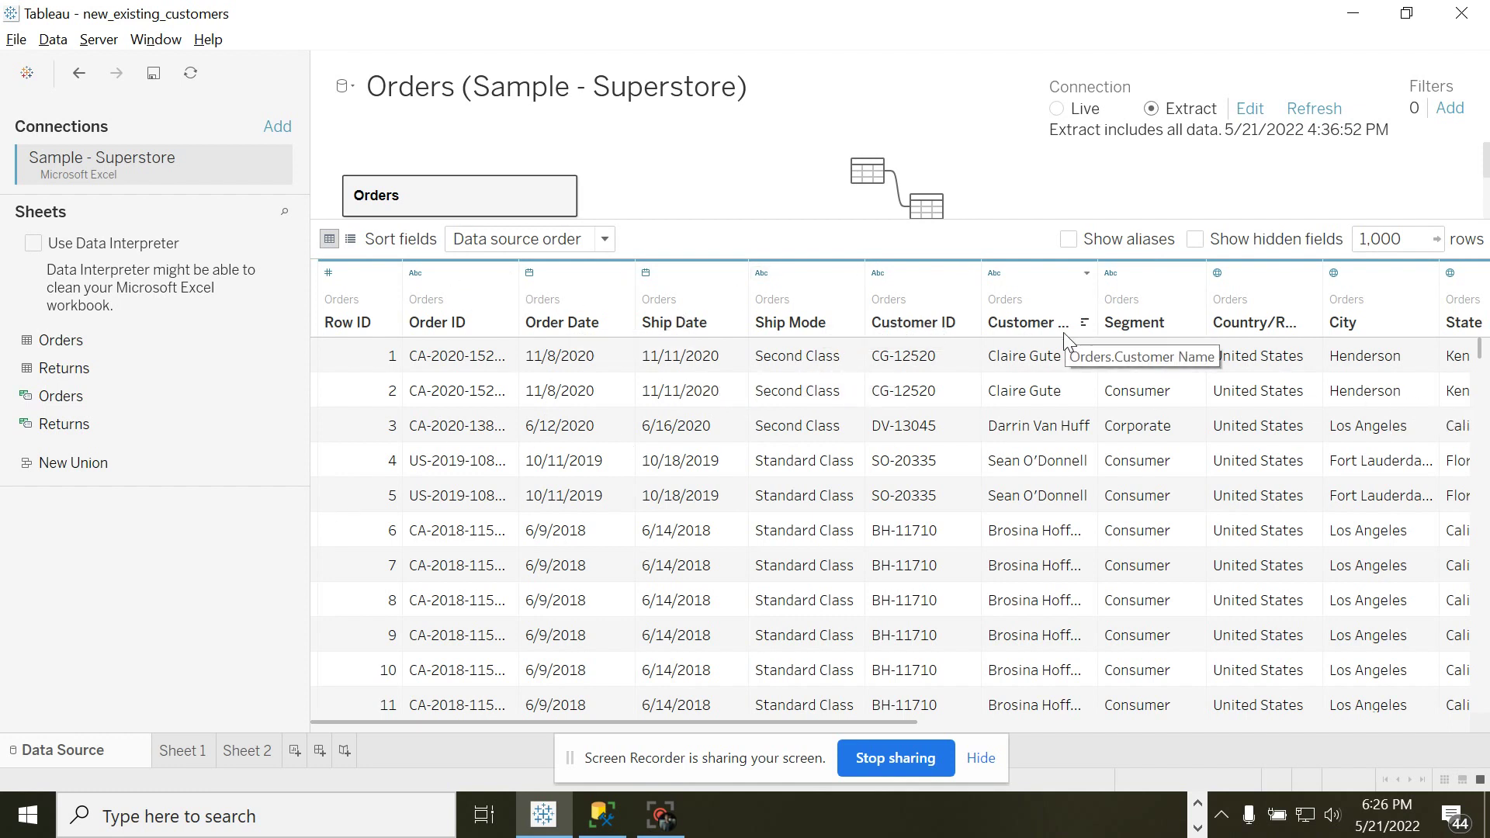
Examine the new and repeat customer counts of the 2018 and 2019 bars on Sheet 1.
click(177, 751)
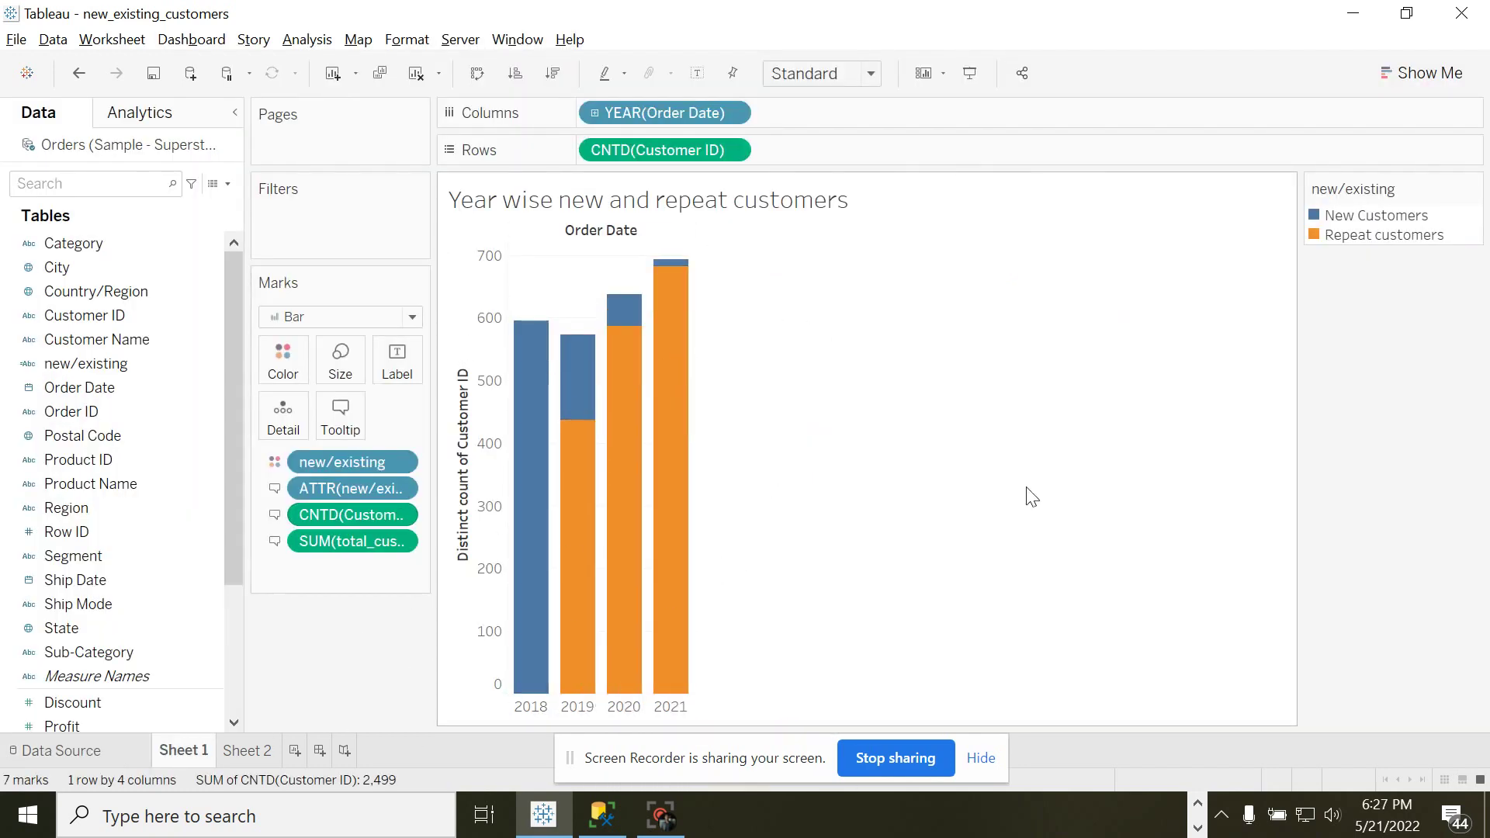
mouse_move(523, 559)
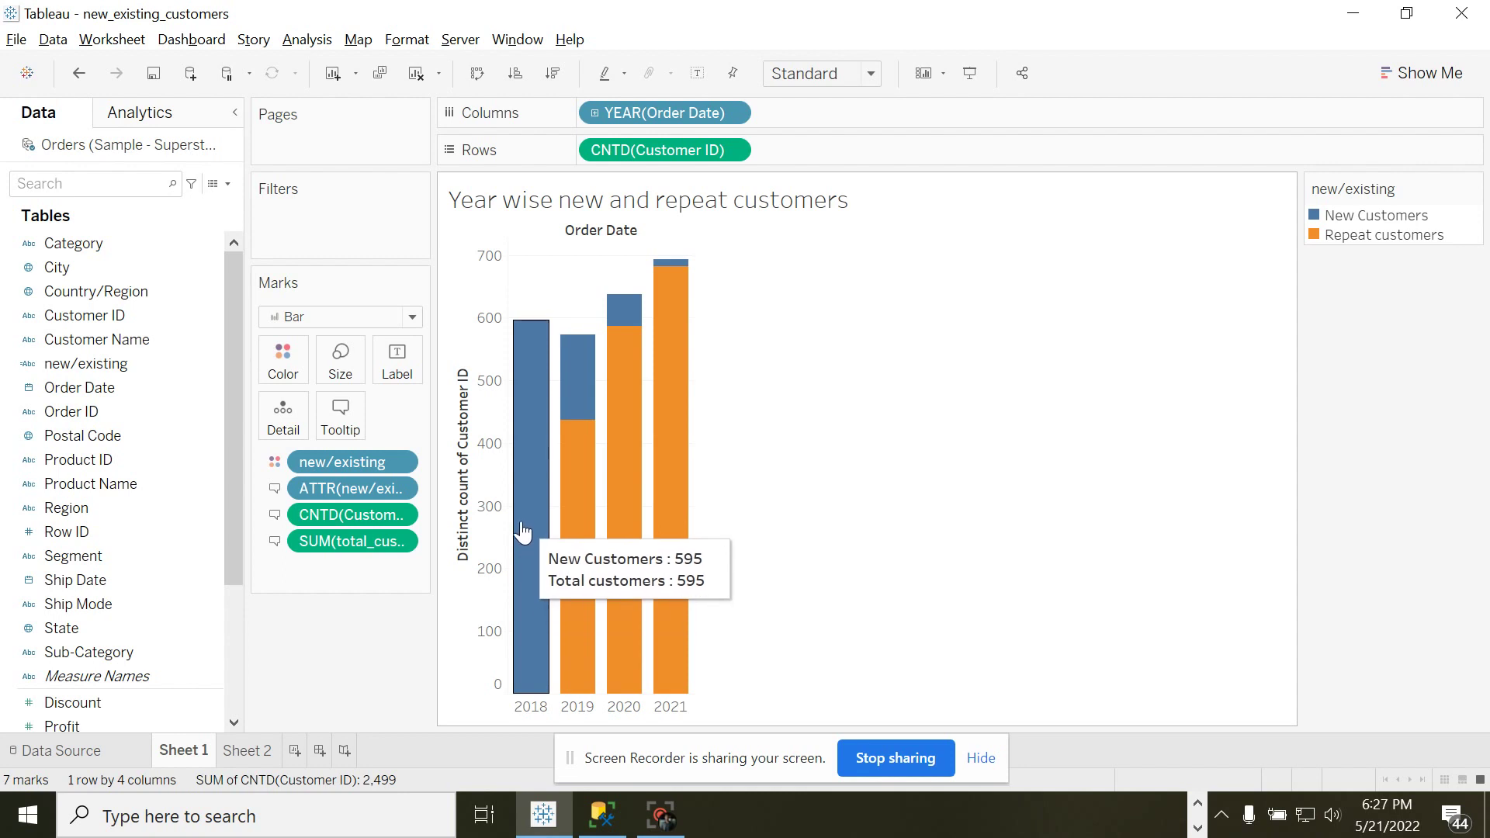
mouse_move(575, 429)
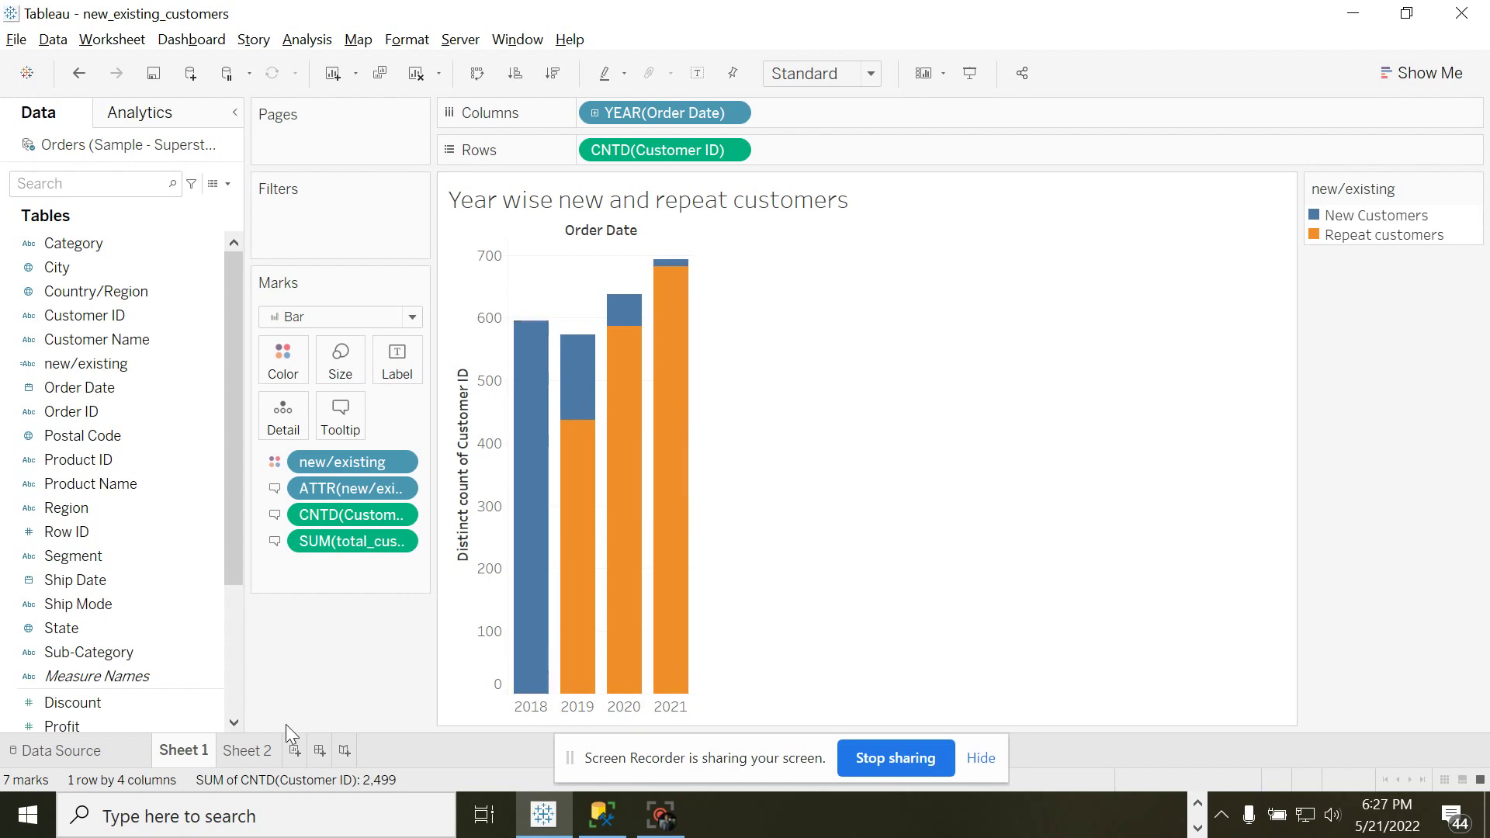
Start a new calculated field on Sheet 2 and name it first_cust_year.
click(260, 752)
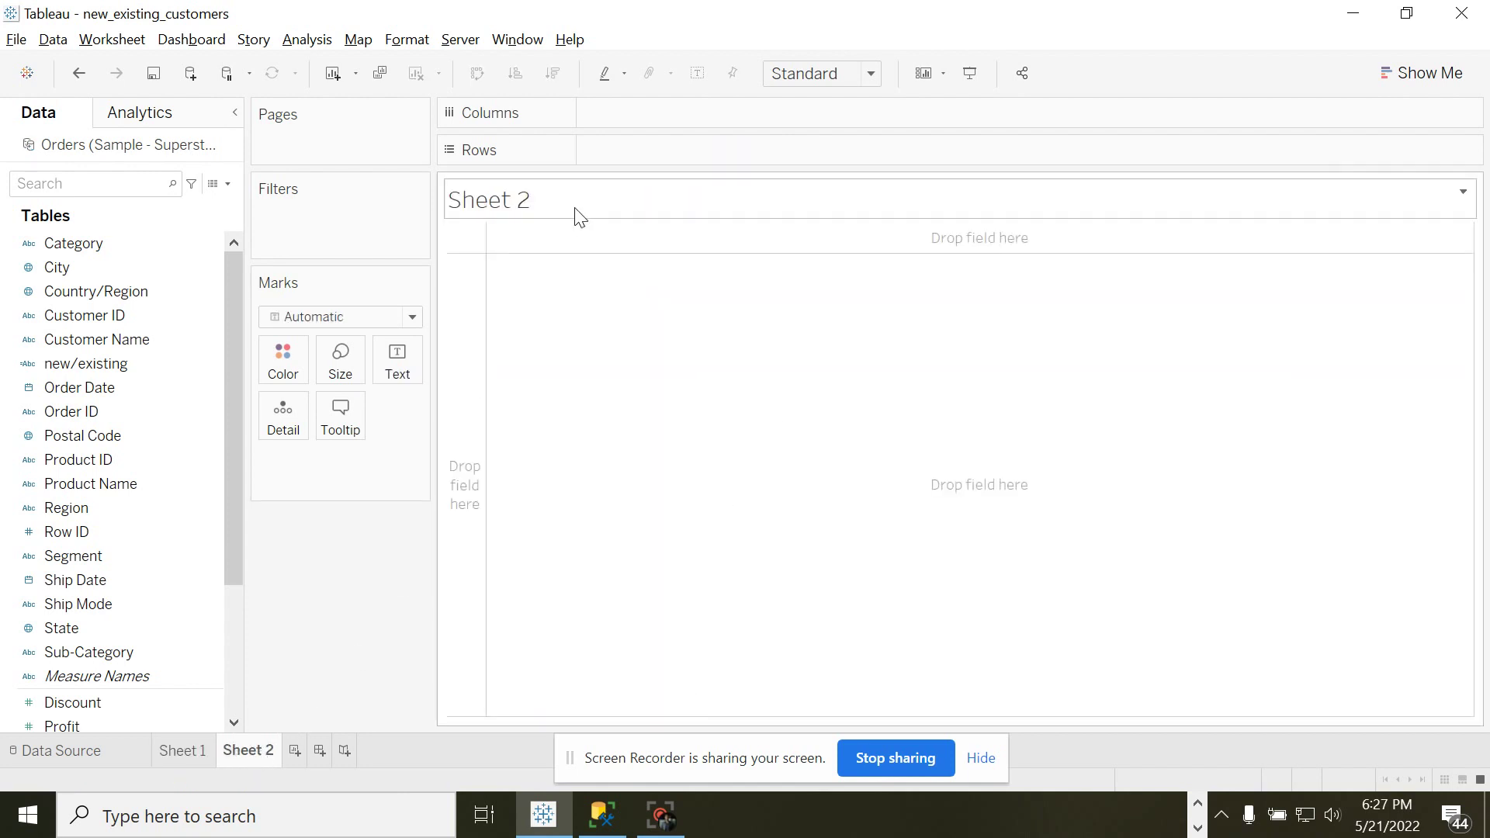
click(308, 43)
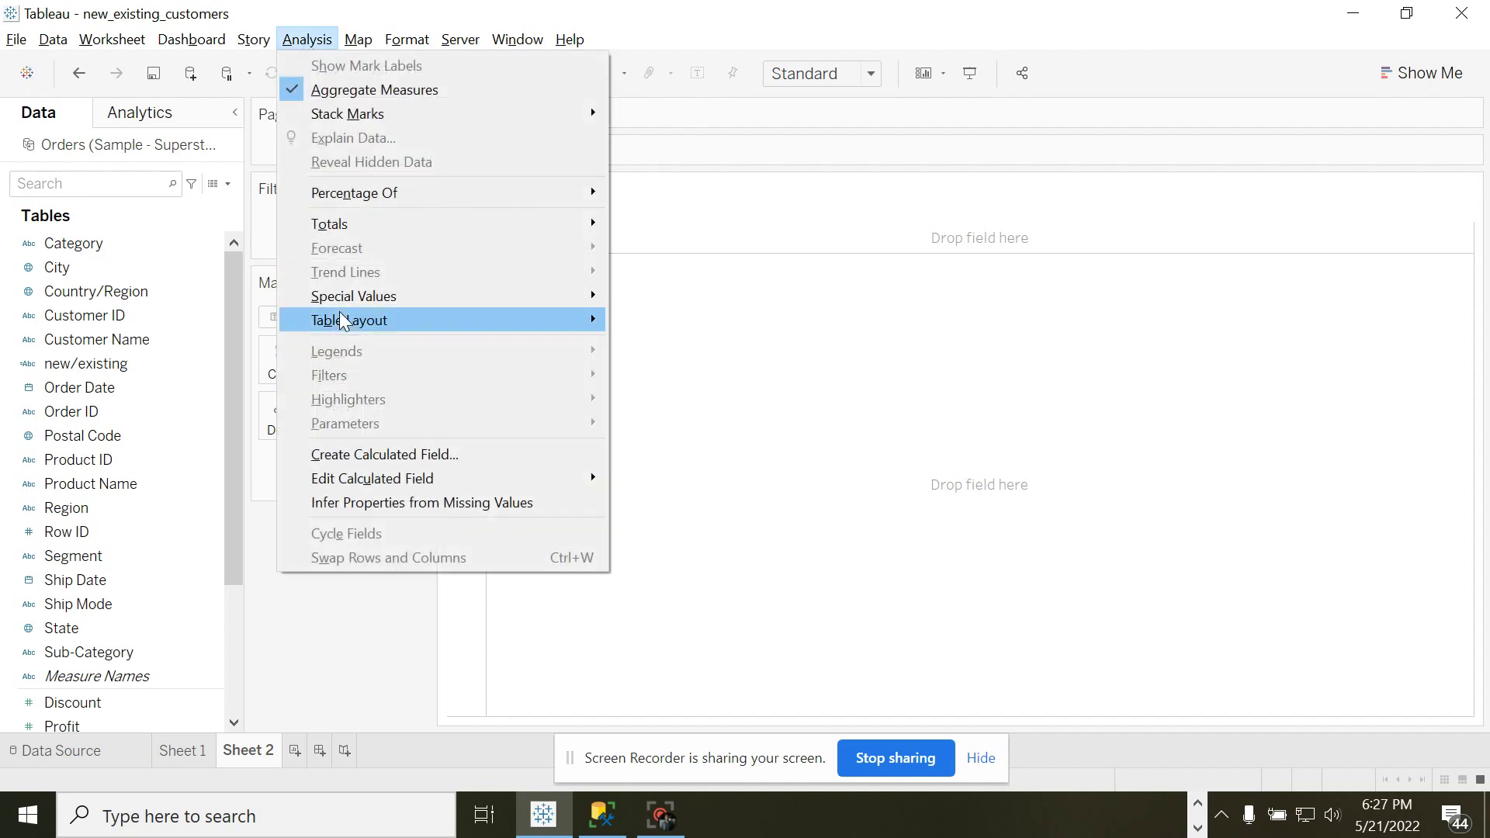
click(375, 455)
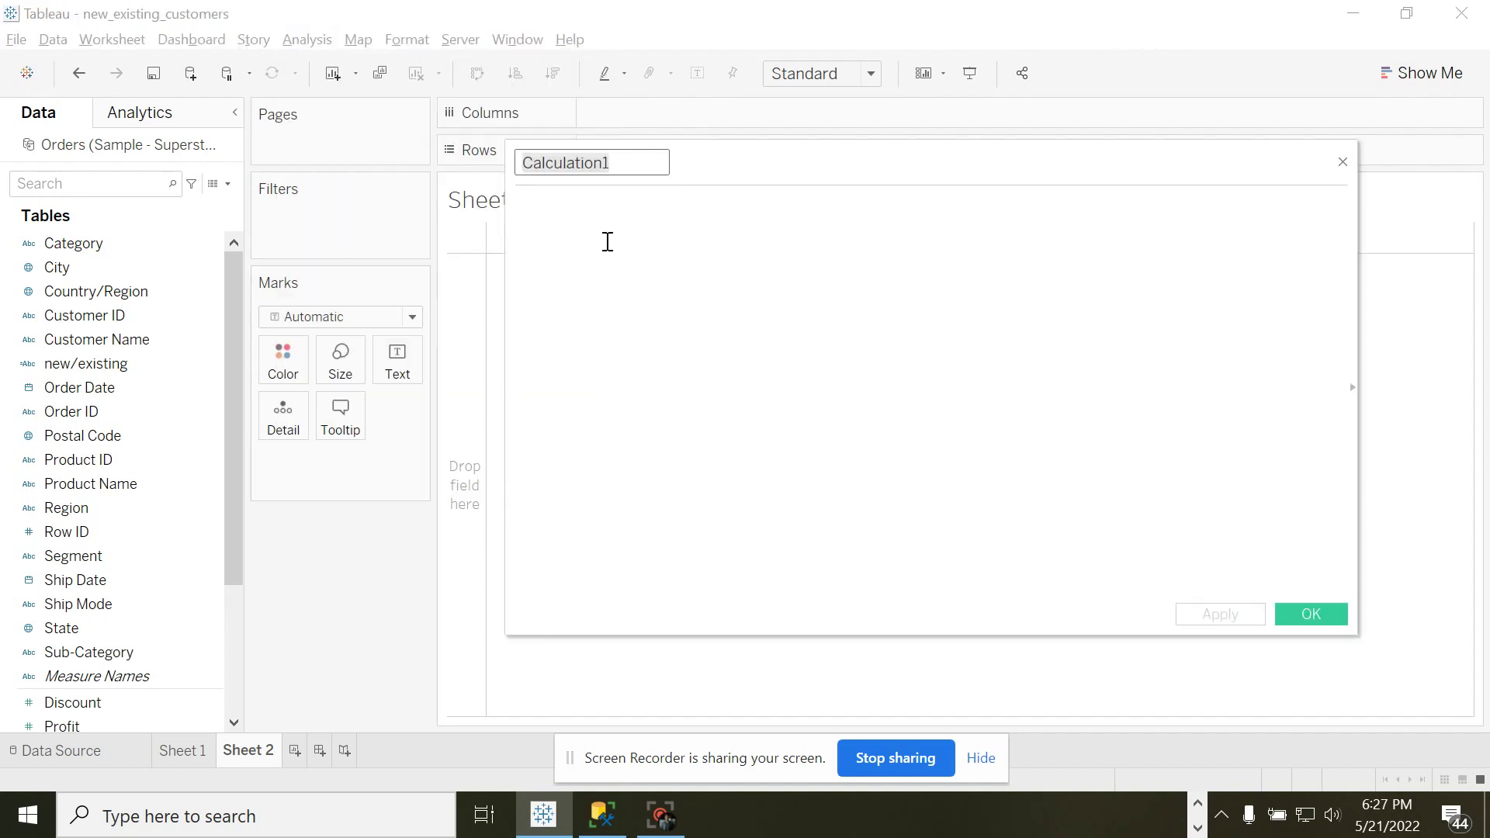
text(fies)
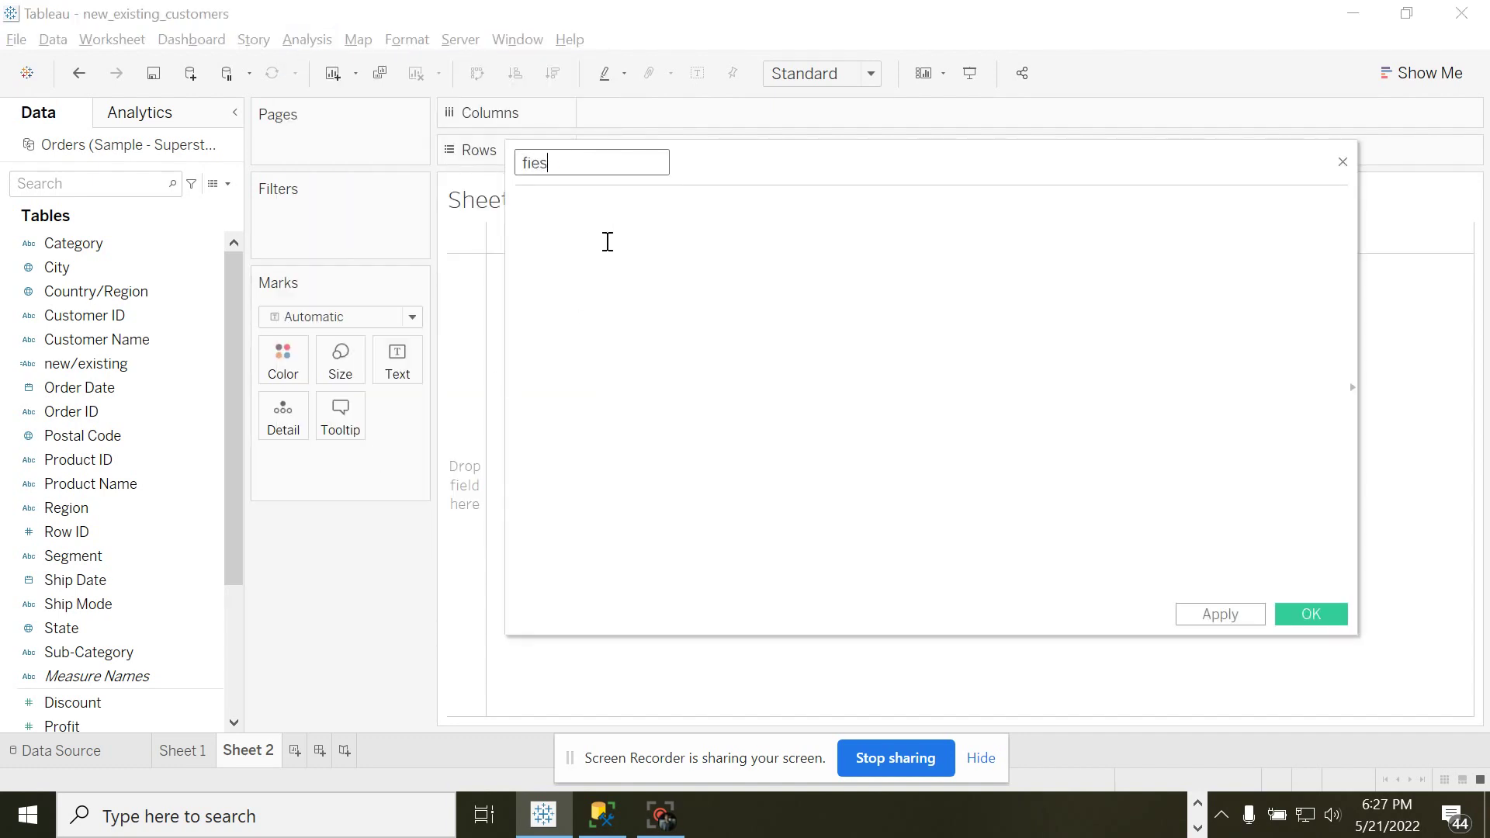
key(BackSpace)
key(BackSpace)
text(rst_cust_year)
Enter the formula {fixed [Customer ID] : min([Order Date])} for first_cust_year.
click(658, 211)
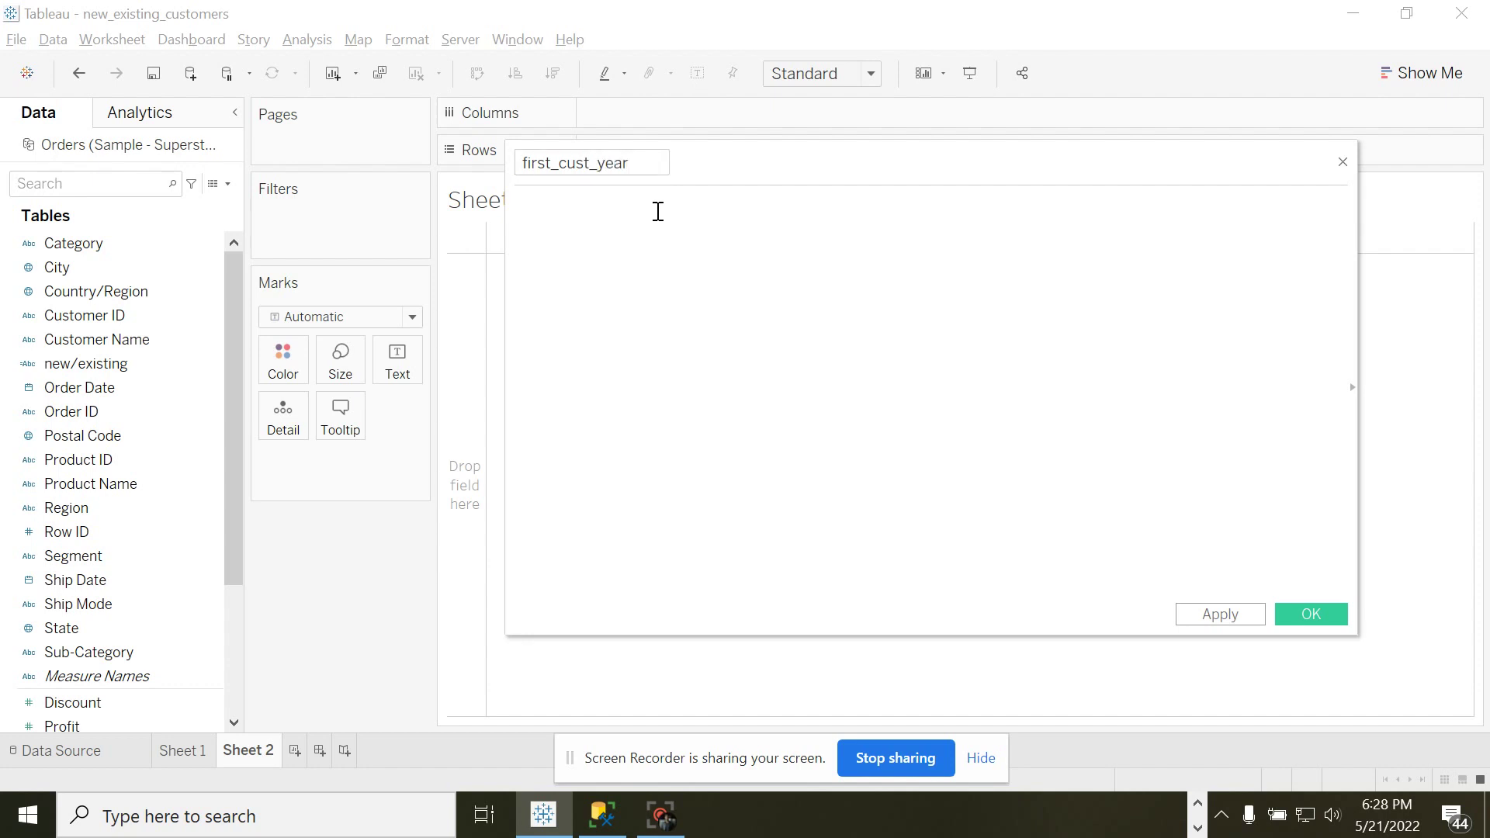
text({fixed)
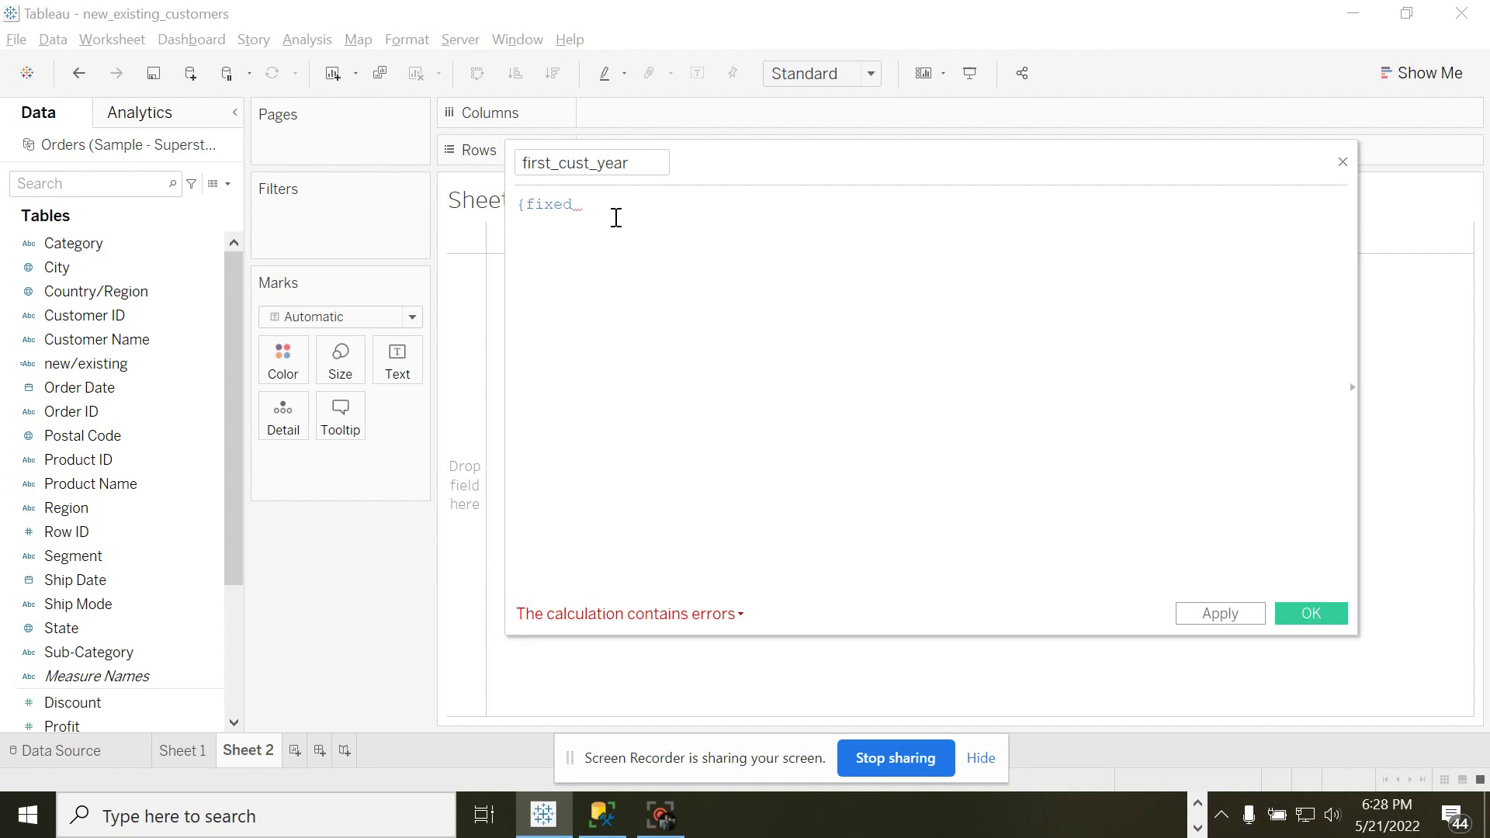
text(cus)
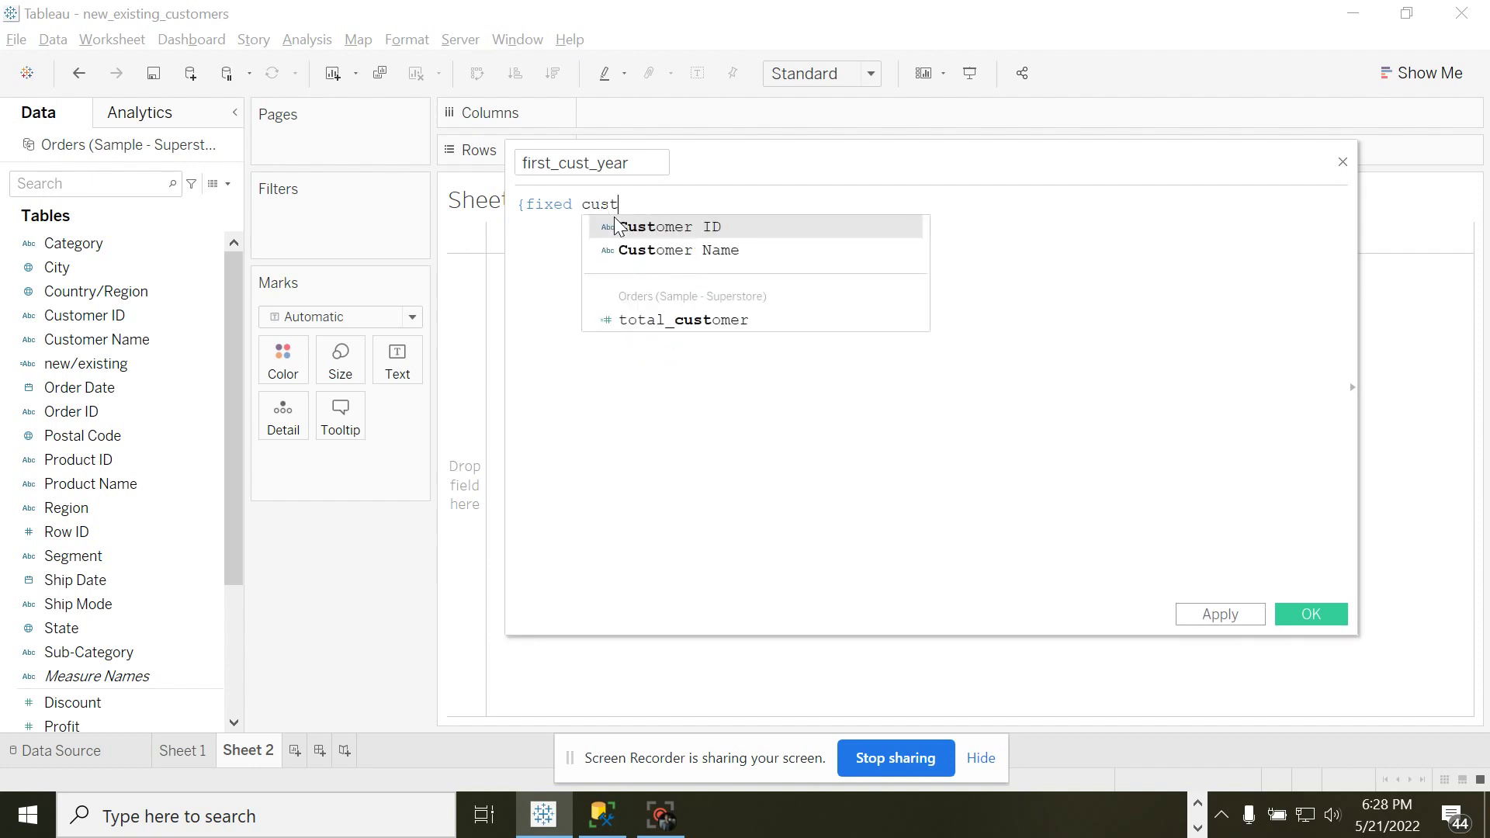
text(t)
click(658, 244)
key(BackSpace)
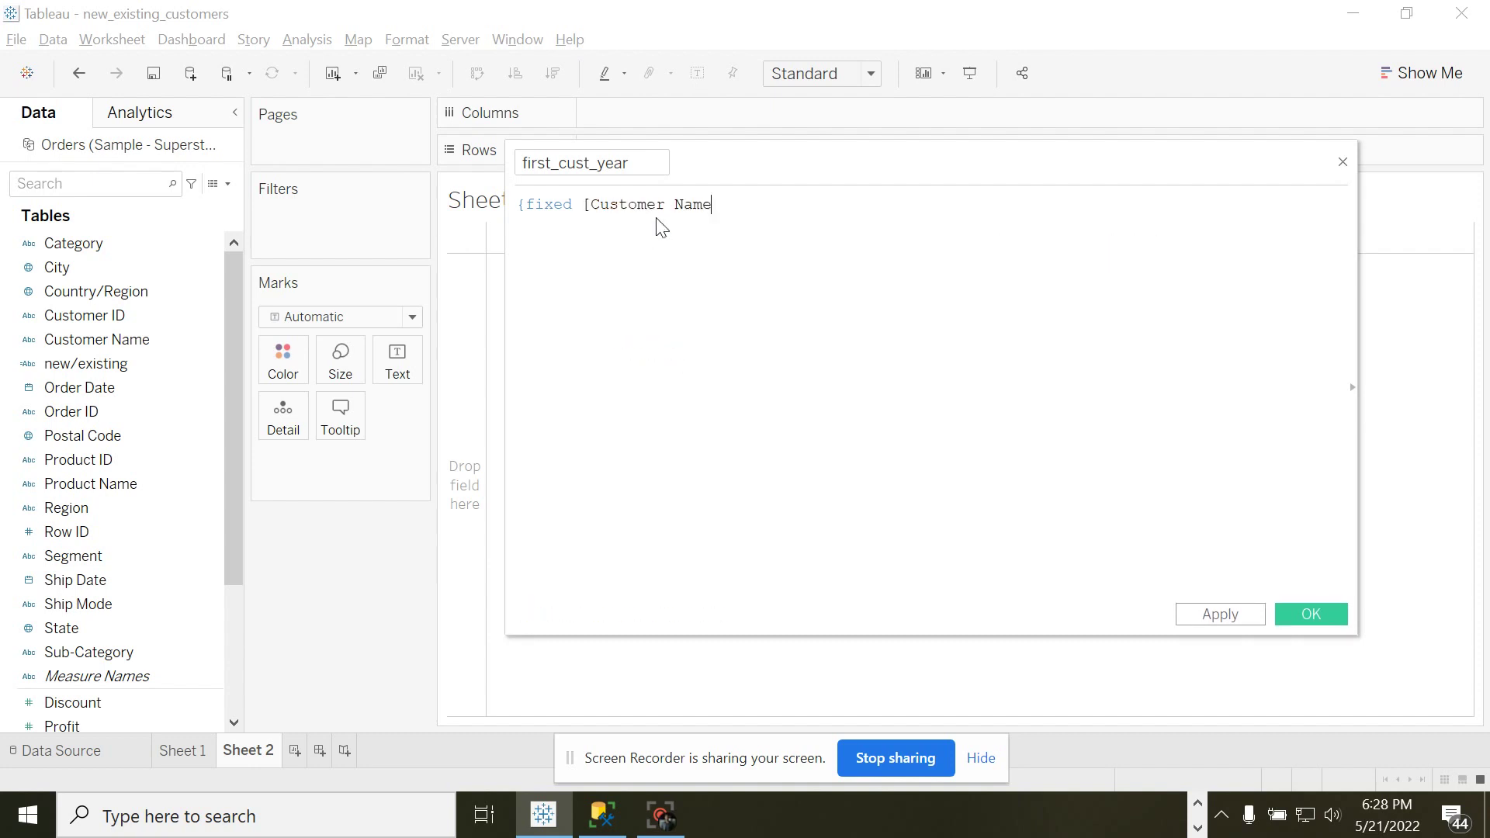
key(BackSpace)
key(BackSpace)
key(BackSpace)
key(BackSpace)
key(BackSpace)
key(BackSpace)
click(655, 219)
text(: min)
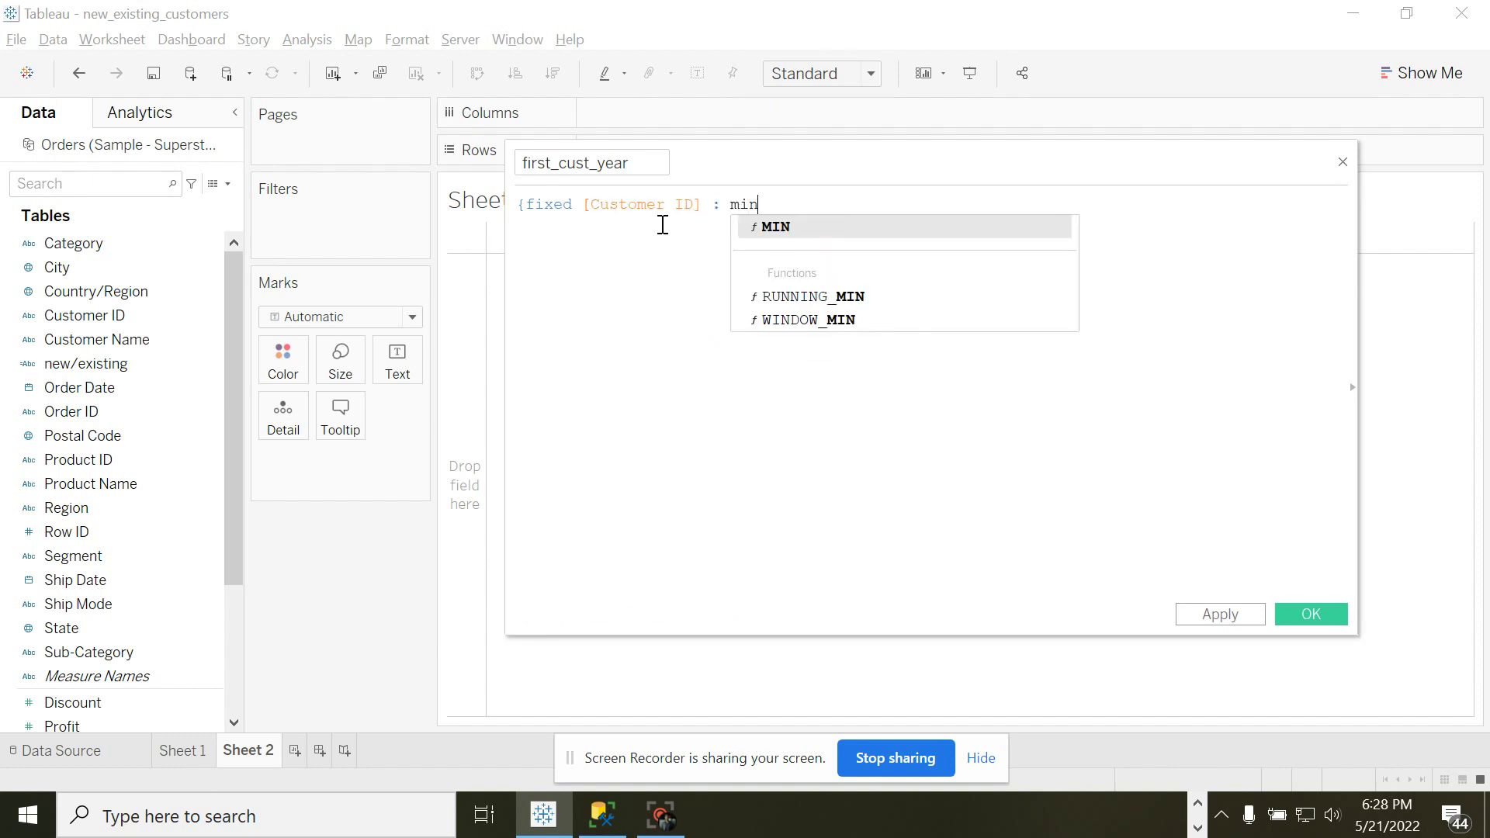
text((orde)
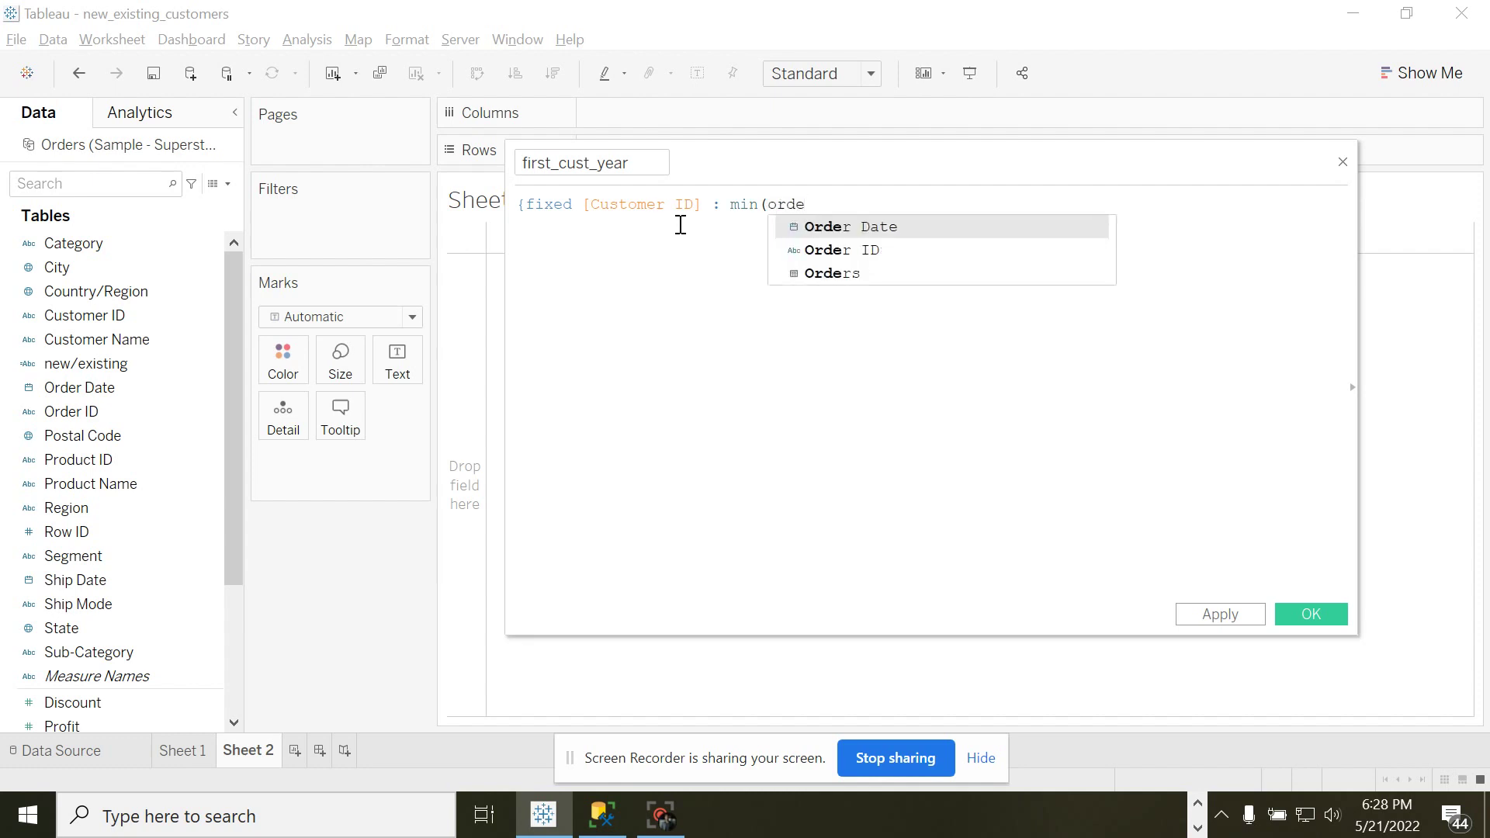
double_click(805, 231)
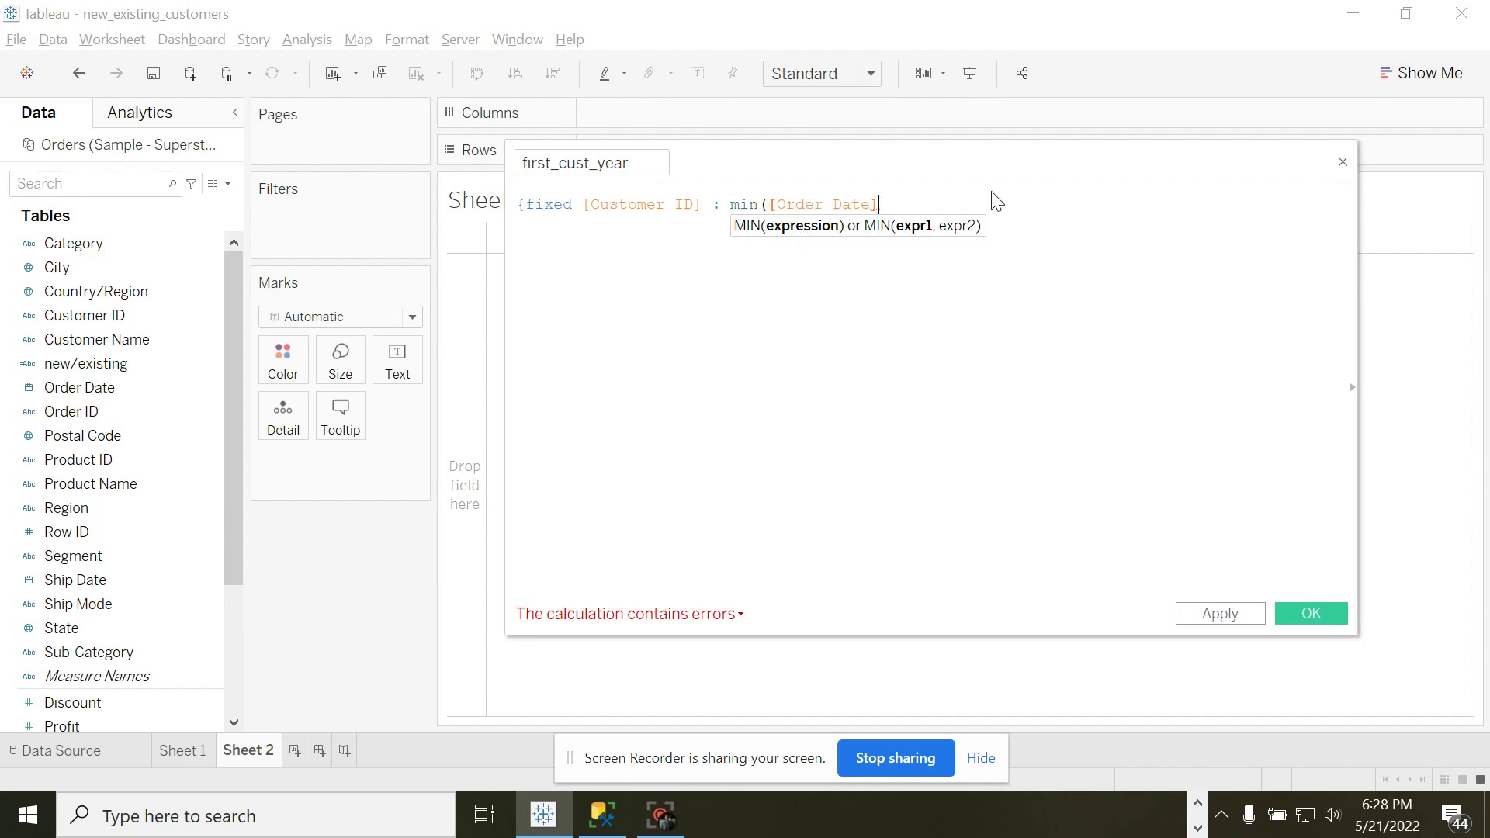
text()})
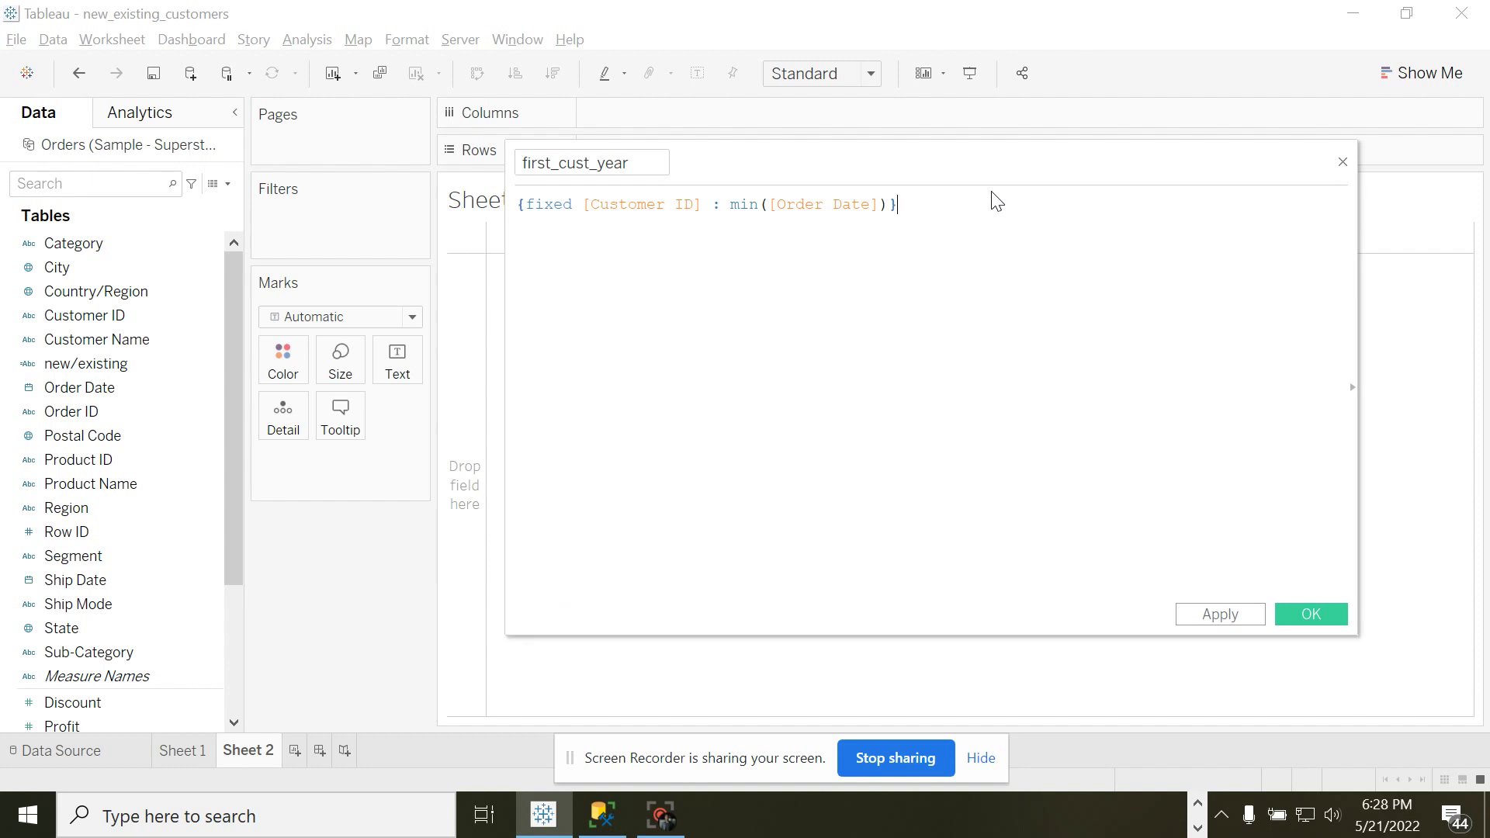
Wrap the minimum order date in year() so the formula reads {fixed [Customer ID] : year(min([Order Date]))}, and save the field.
key(Left)
key(Left)
key(Left)
key(Left)
key(Left)
key(Left)
key(Left)
key(Left)
key(Left)
key(Left)
key(Left)
key(Left)
key(Left)
key(Left)
key(Left)
key(Left)
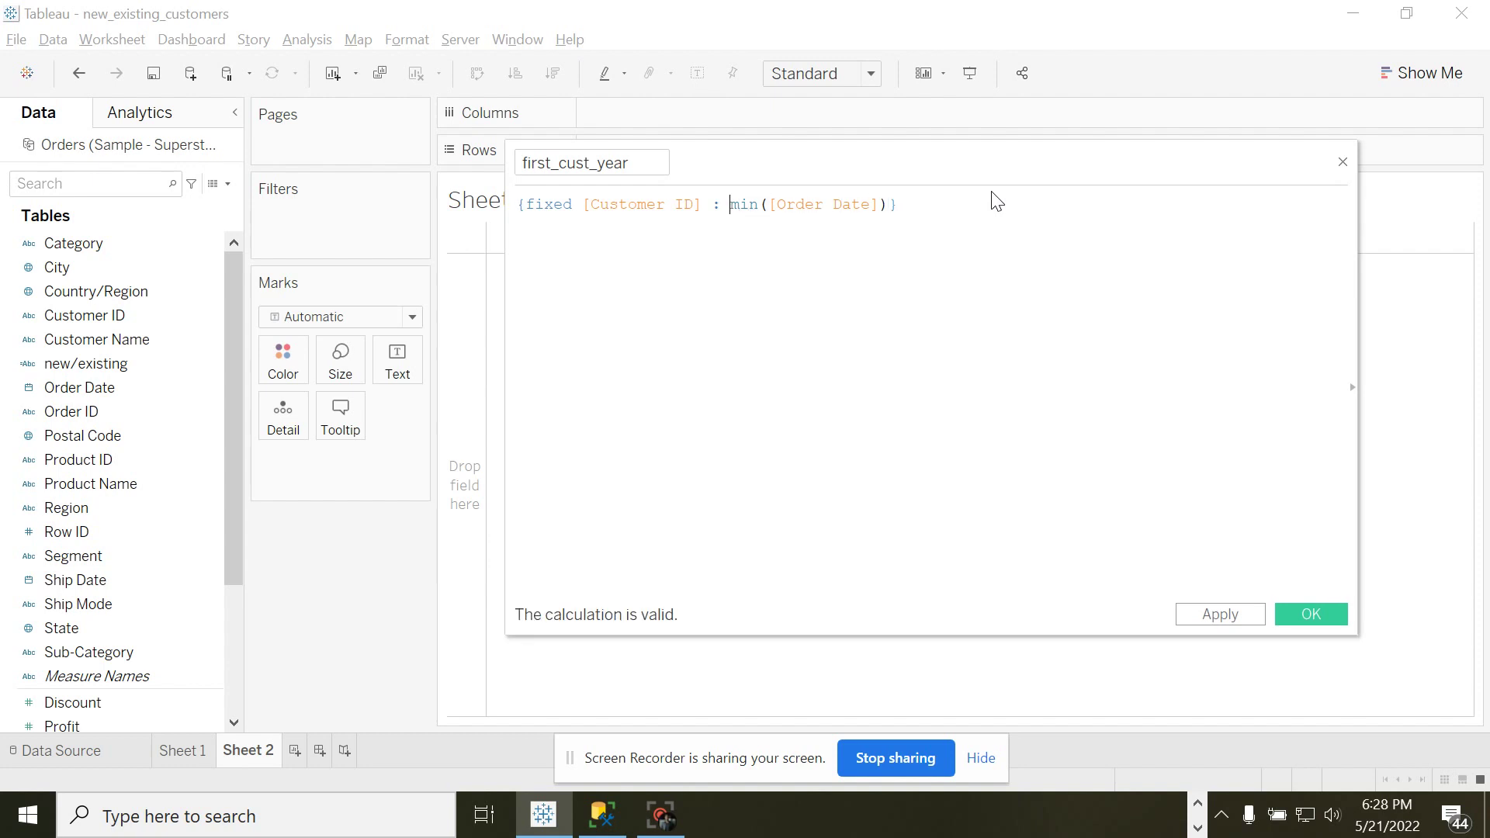
text(year()
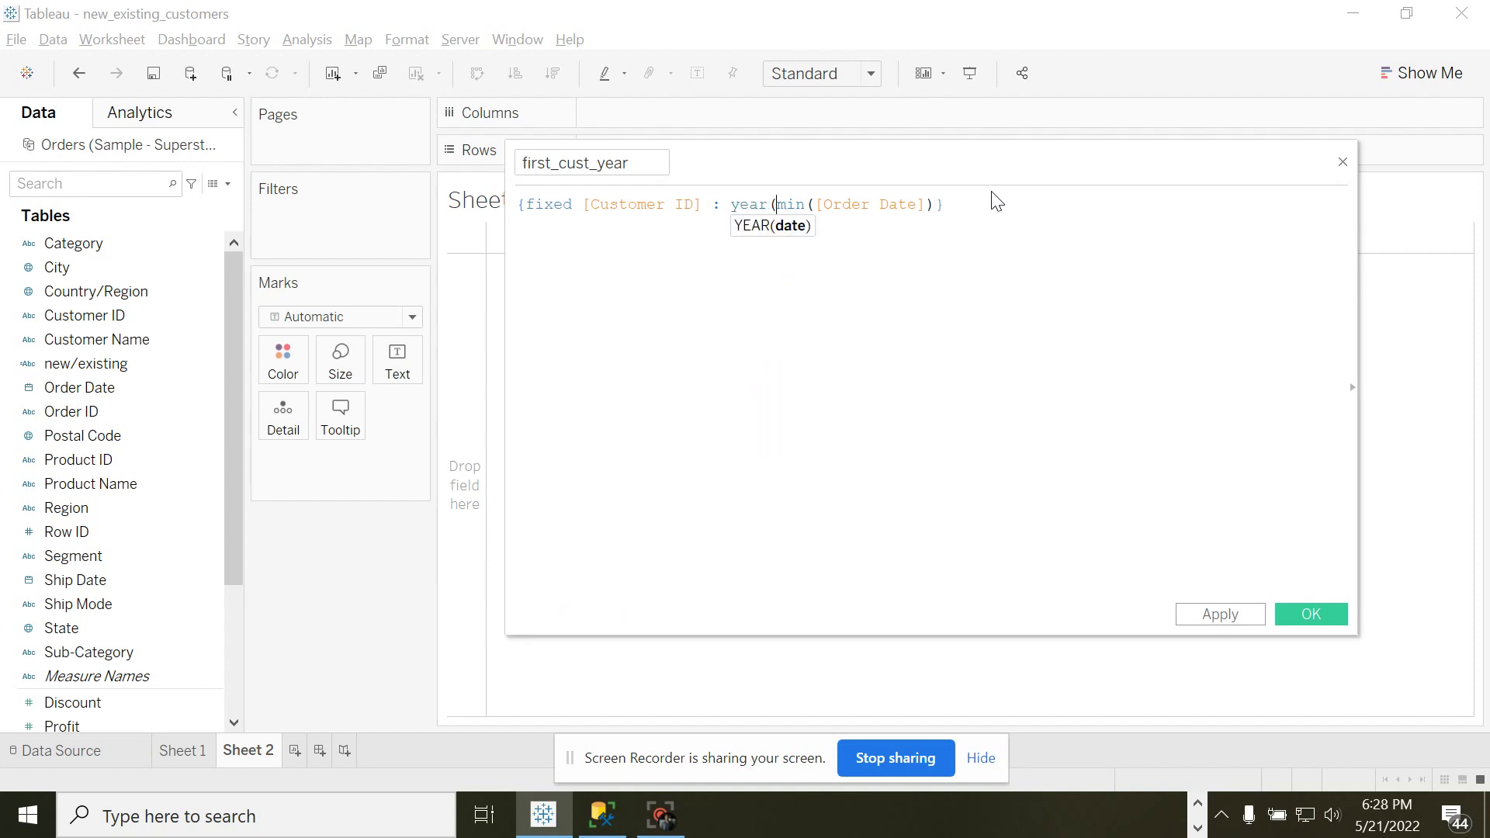
key(Right)
key(Right)
key(Right)
key(Right)
key(Right)
key(Right)
key(Right)
key(Right)
key(Right)
key(Right)
key(Right)
key(Right)
key(Right)
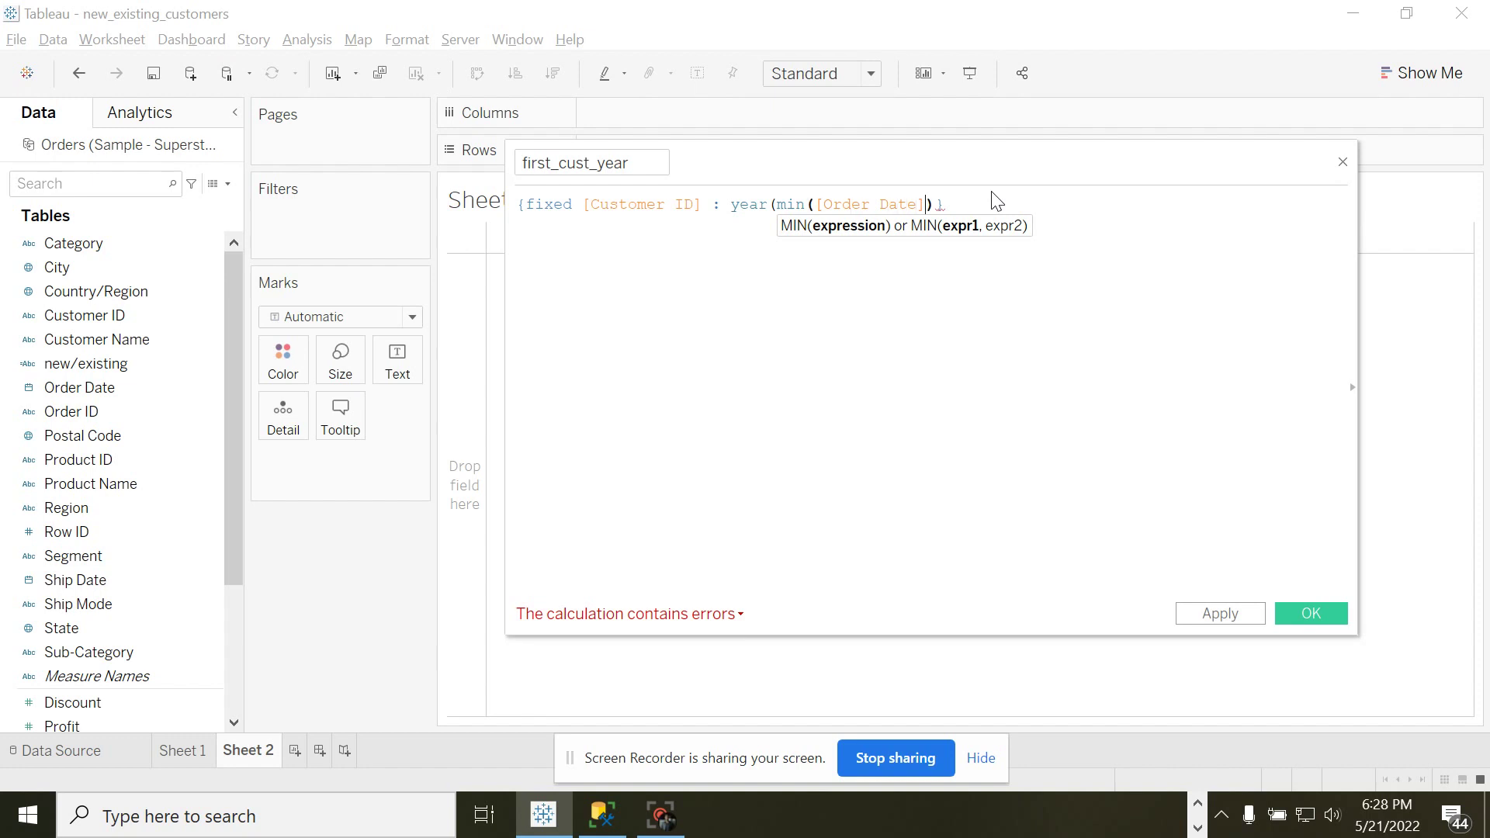
key(Right)
text())
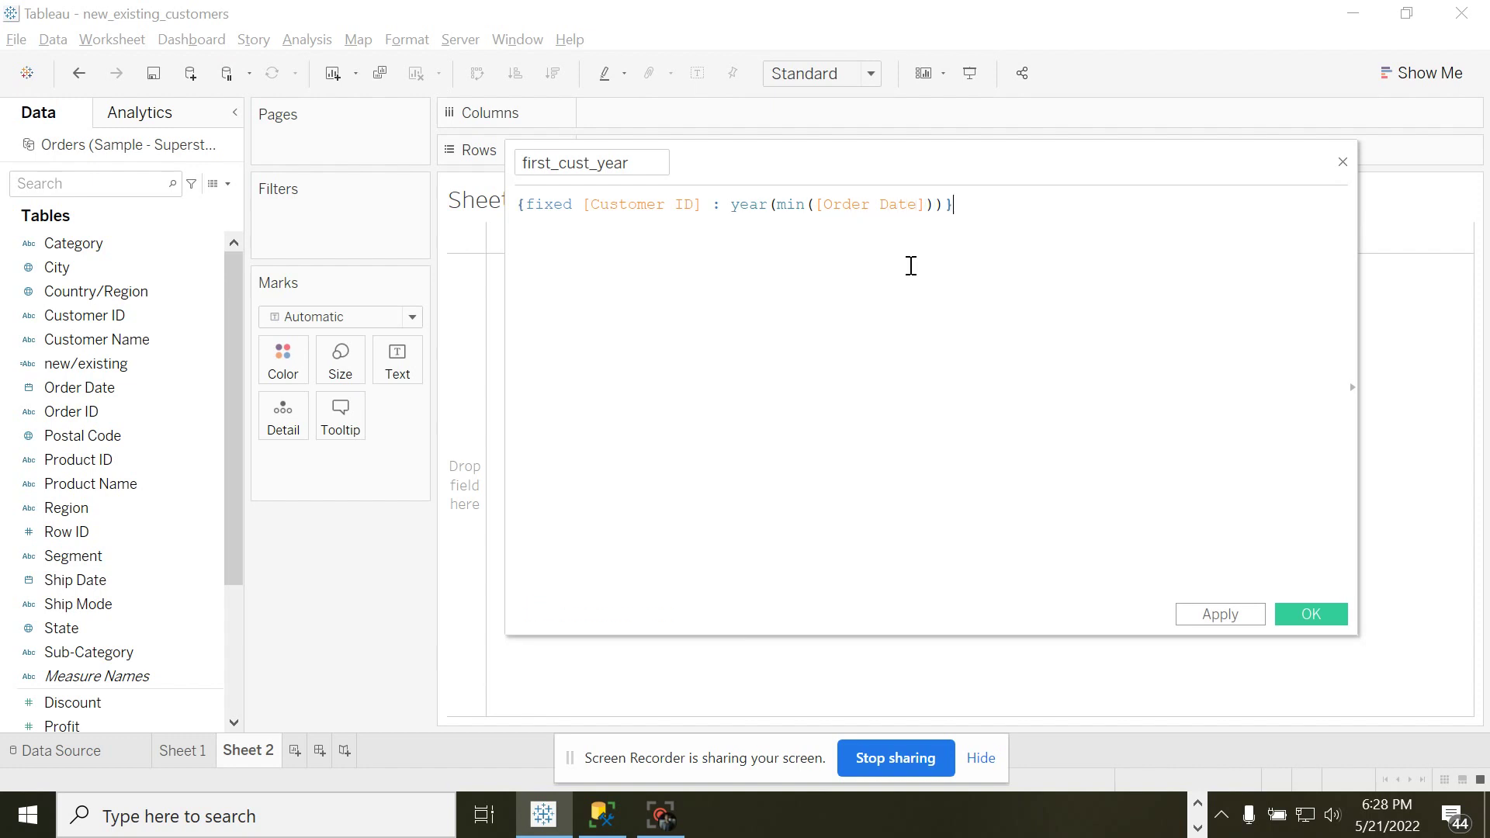
click(1310, 615)
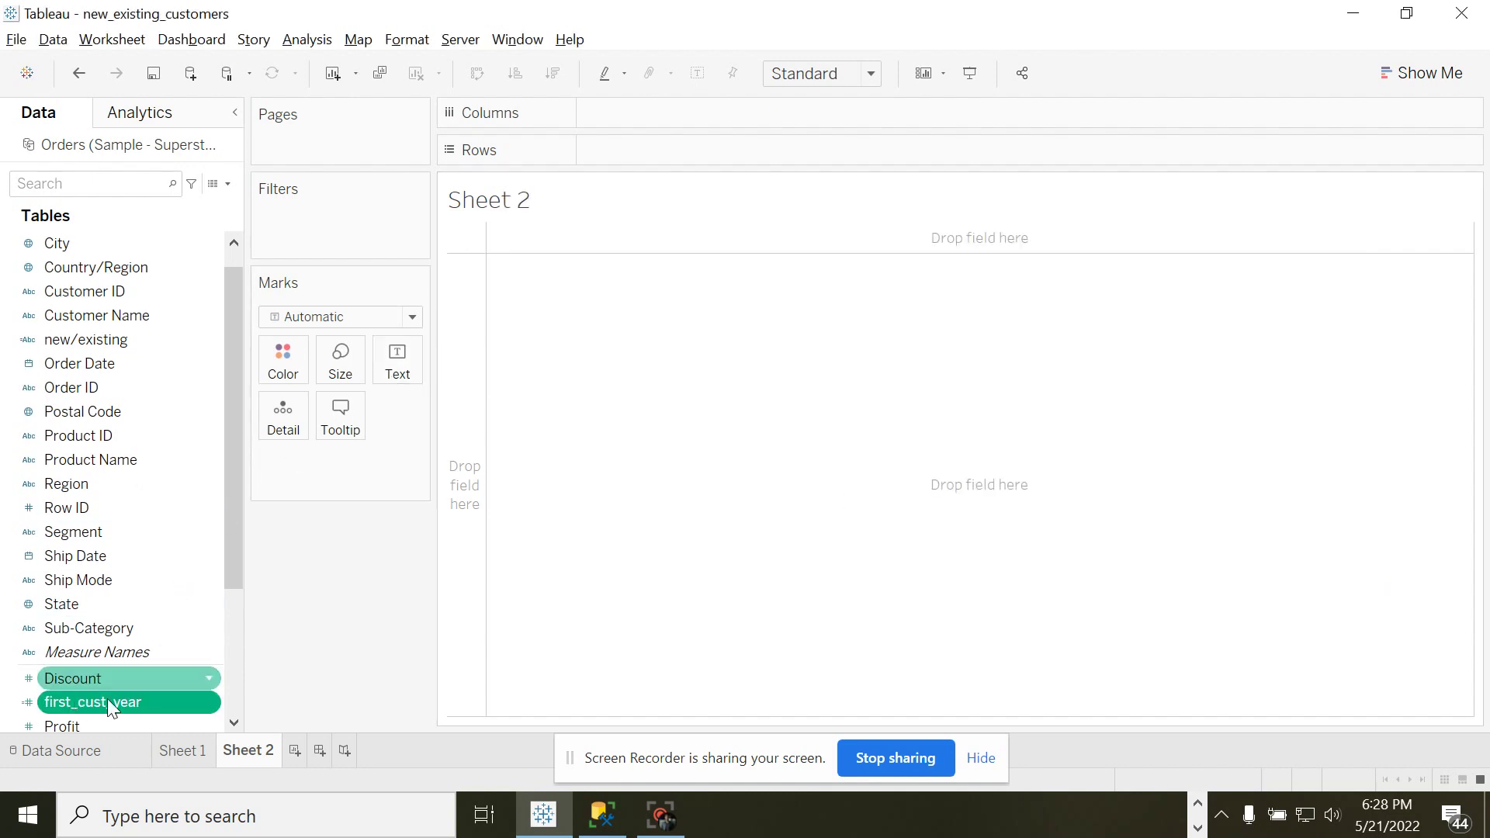
Convert the first_cust_year measure to a dimension.
drag(236, 478, 236, 509)
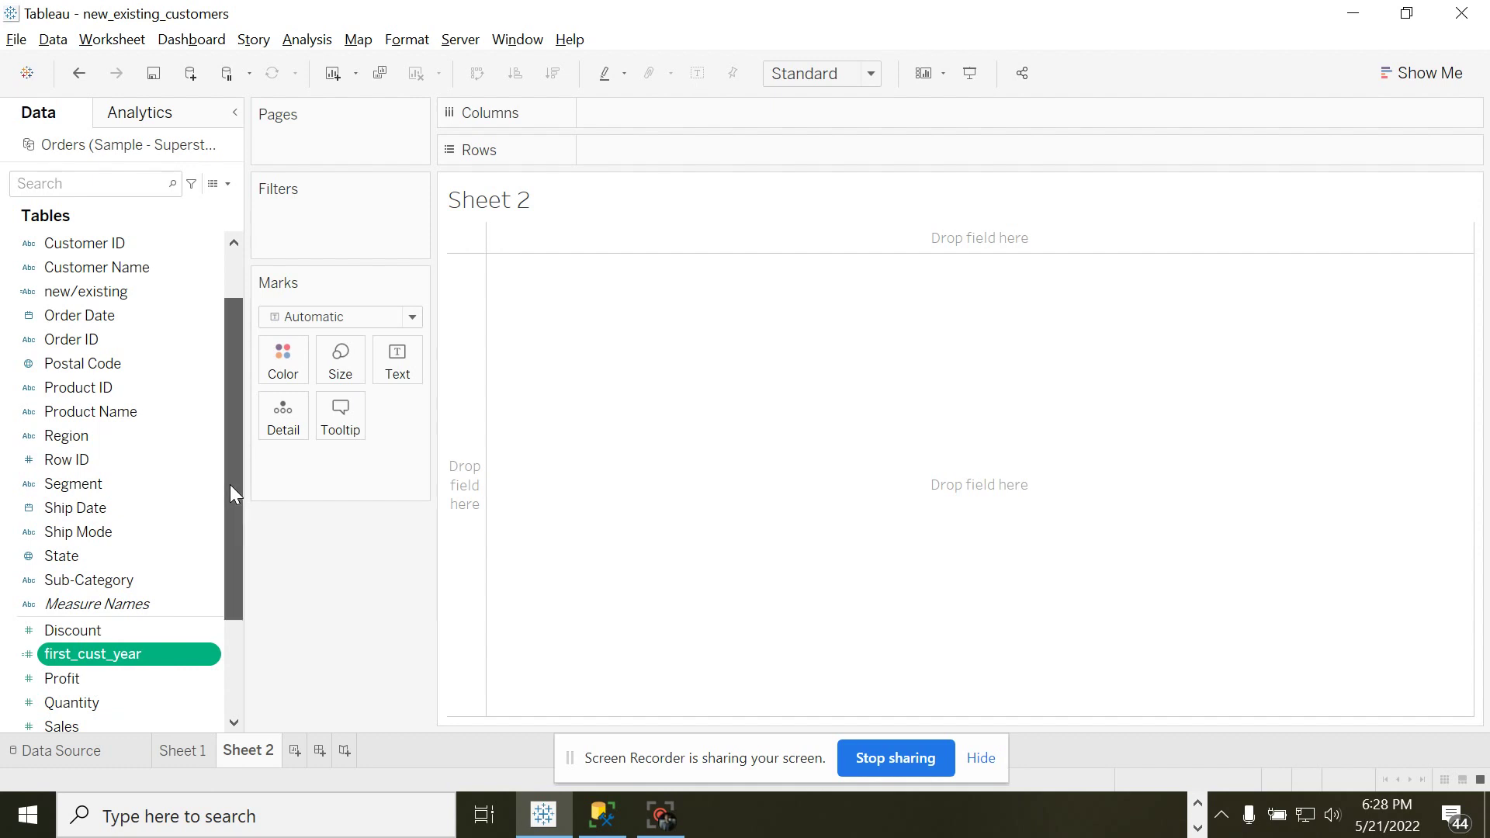
drag(230, 484, 233, 535)
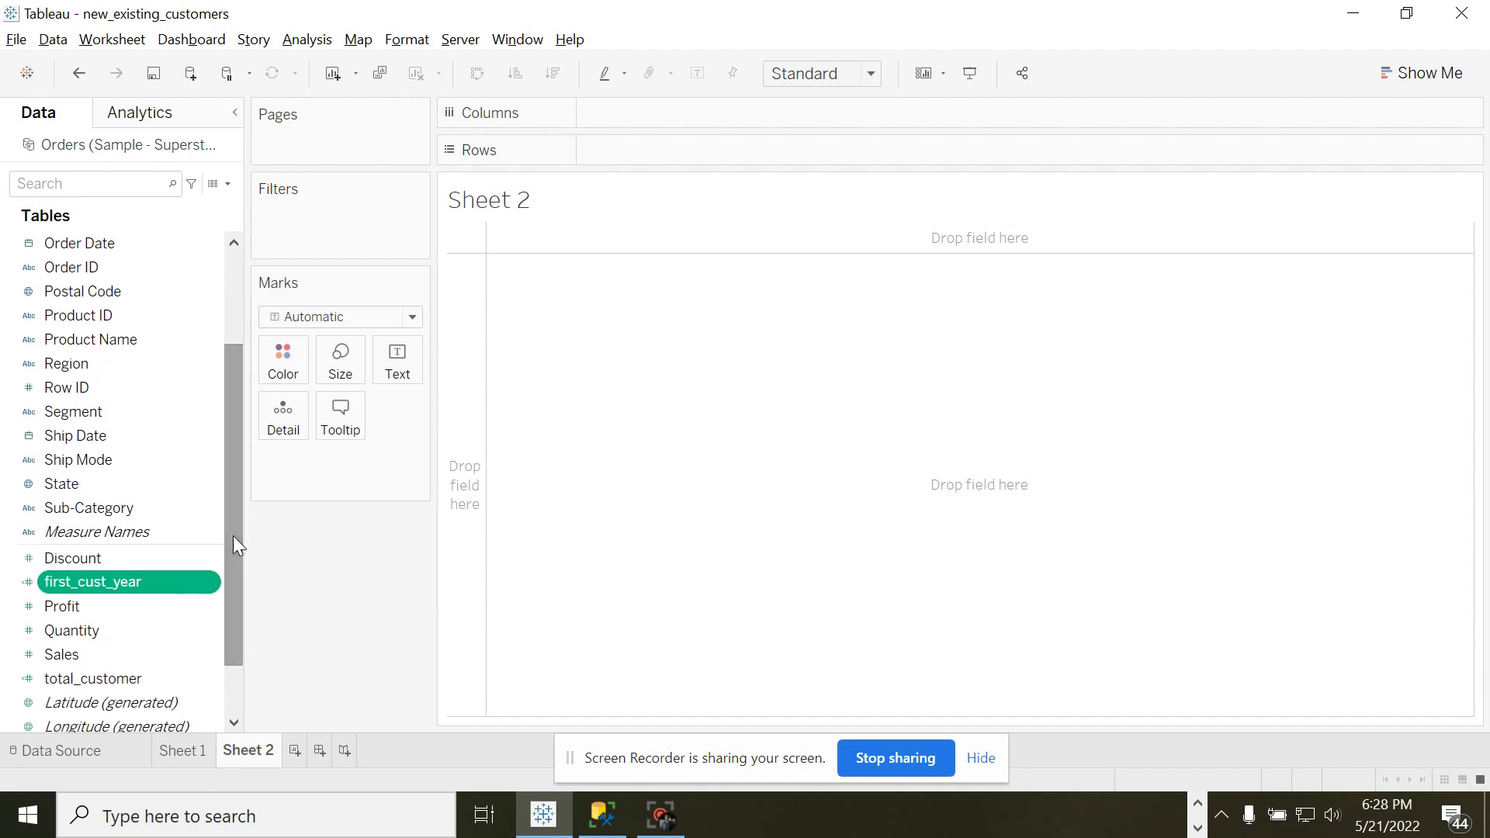
right_click(113, 596)
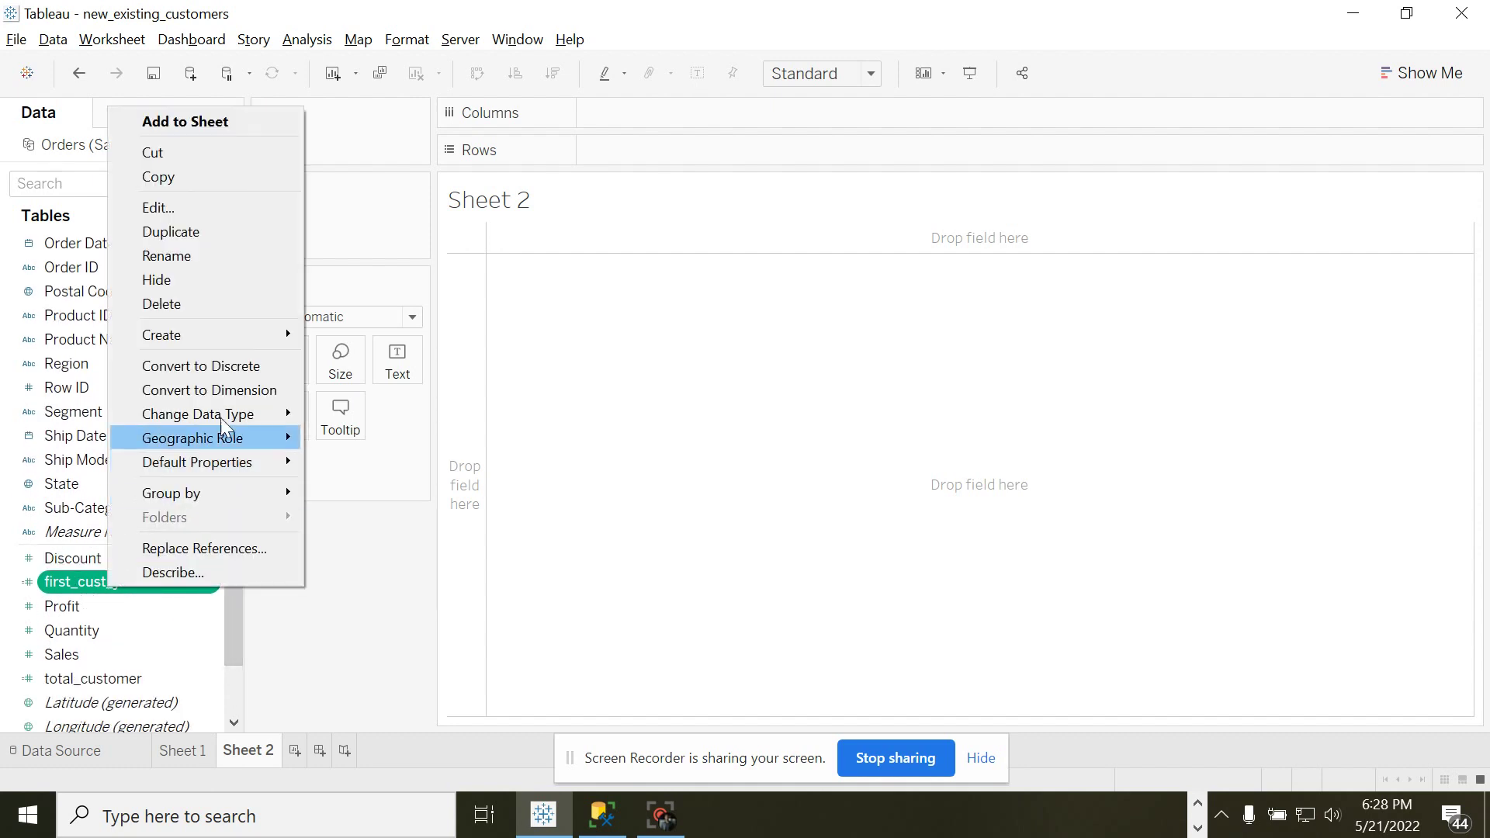
click(209, 389)
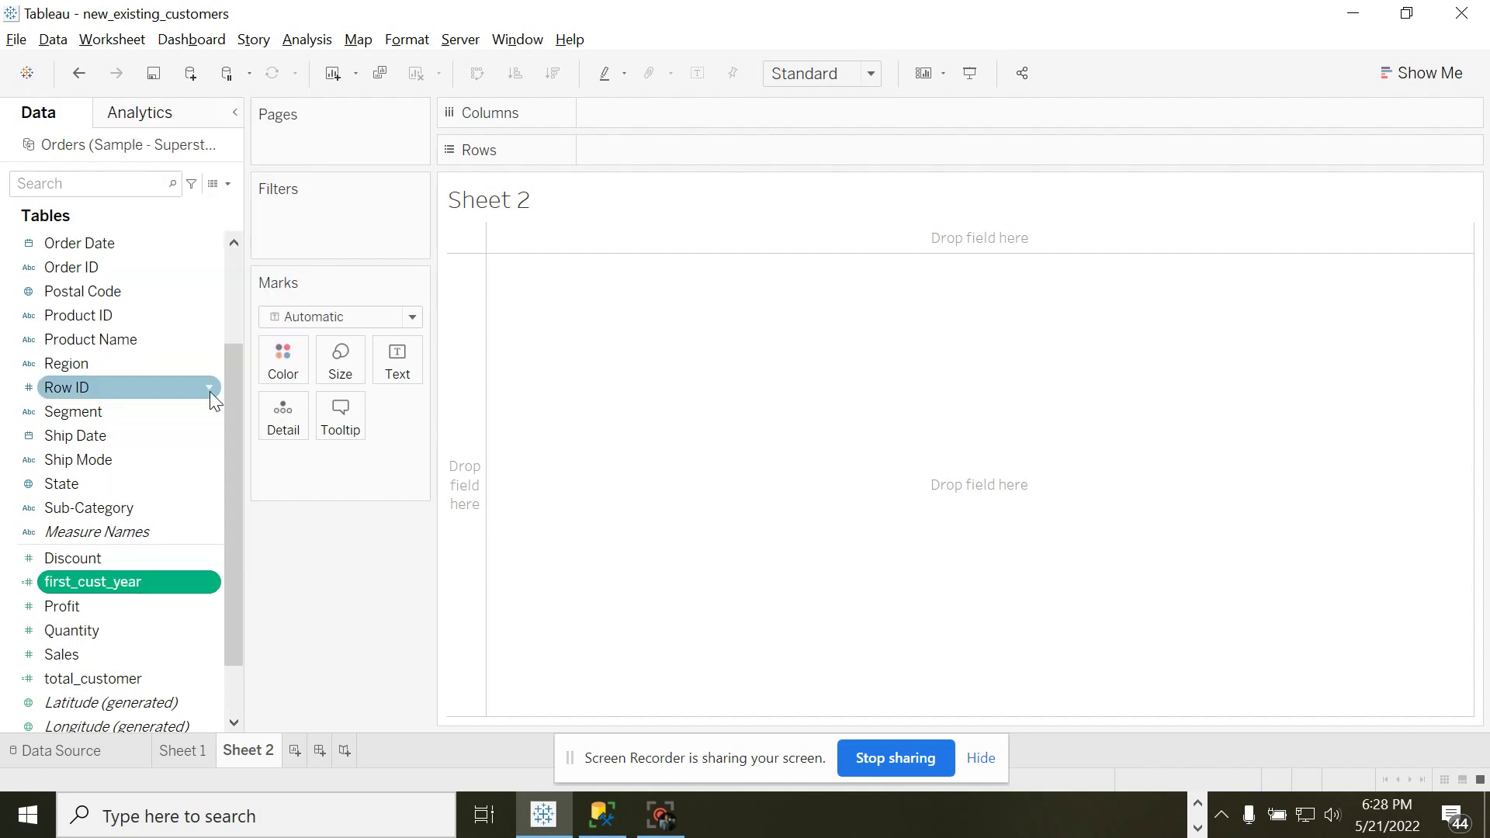
drag(237, 408, 239, 296)
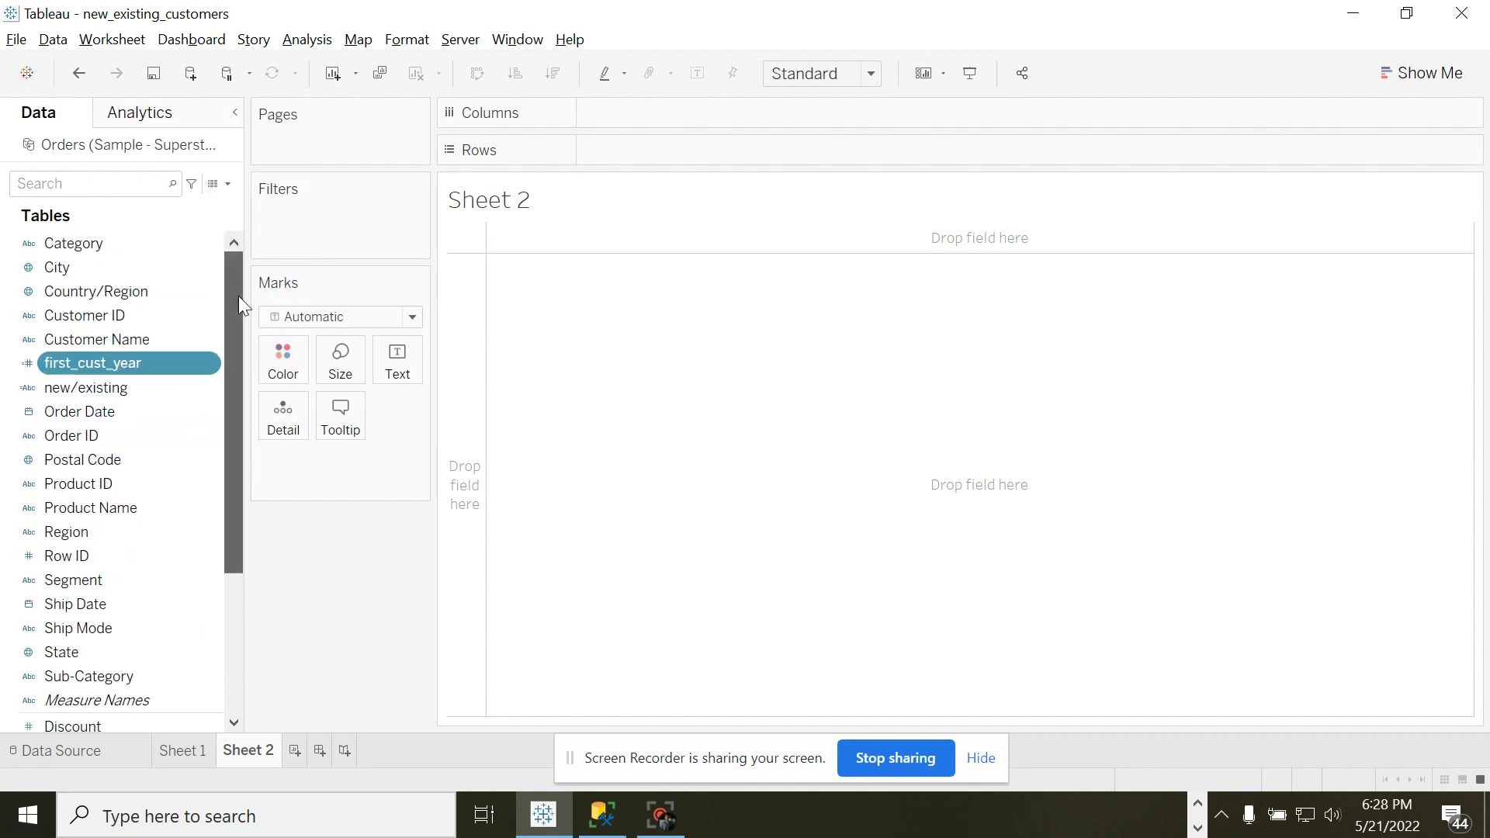
Place Customer ID and first_cust_year on Rows to list each customer's first order year.
drag(99, 318, 658, 152)
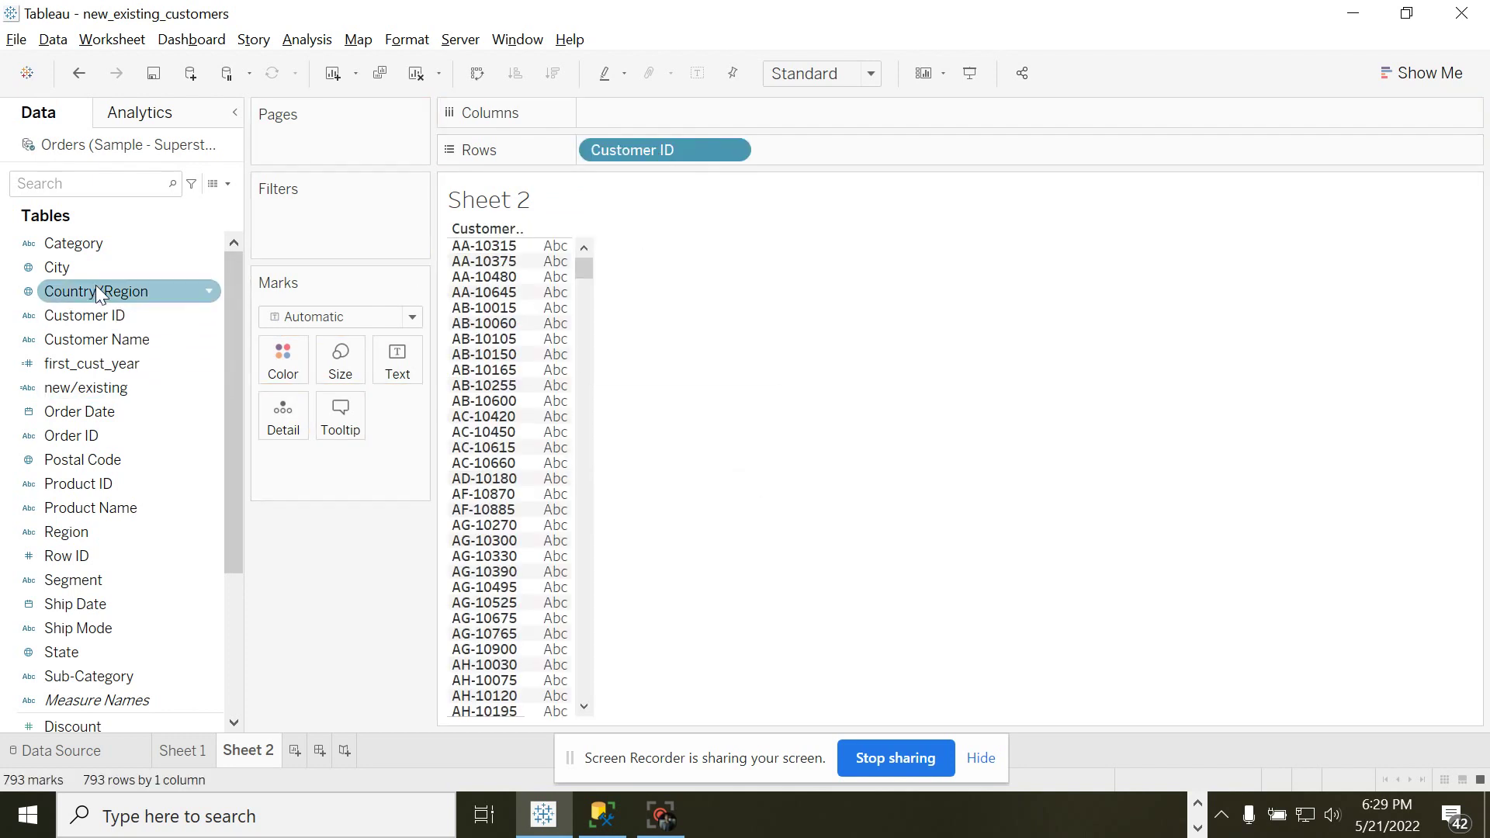
drag(96, 363, 848, 149)
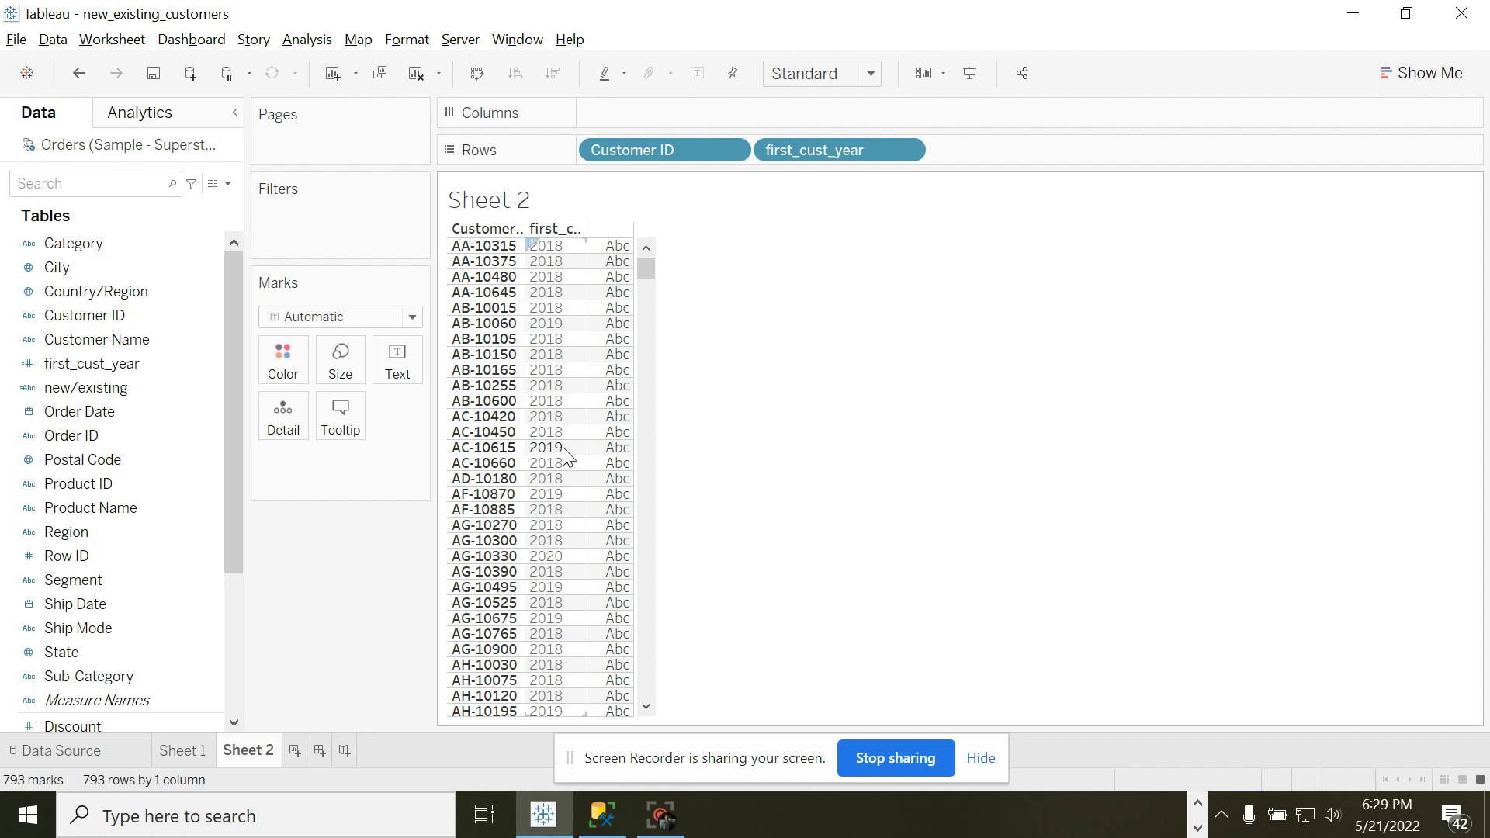
click(743, 239)
Start another calculated field and name it new_existing.
click(310, 40)
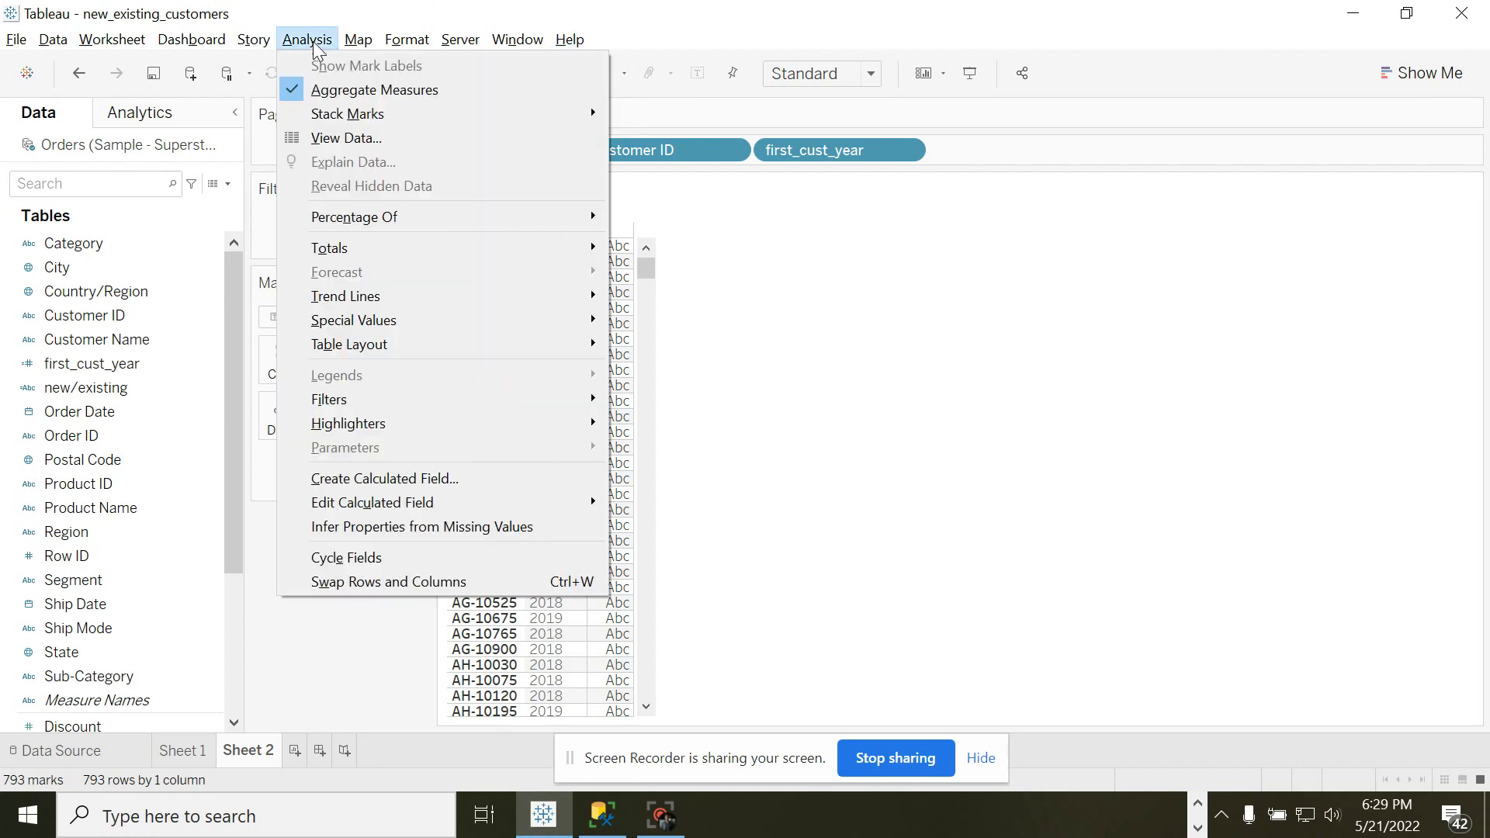
click(431, 479)
text(new_existing)
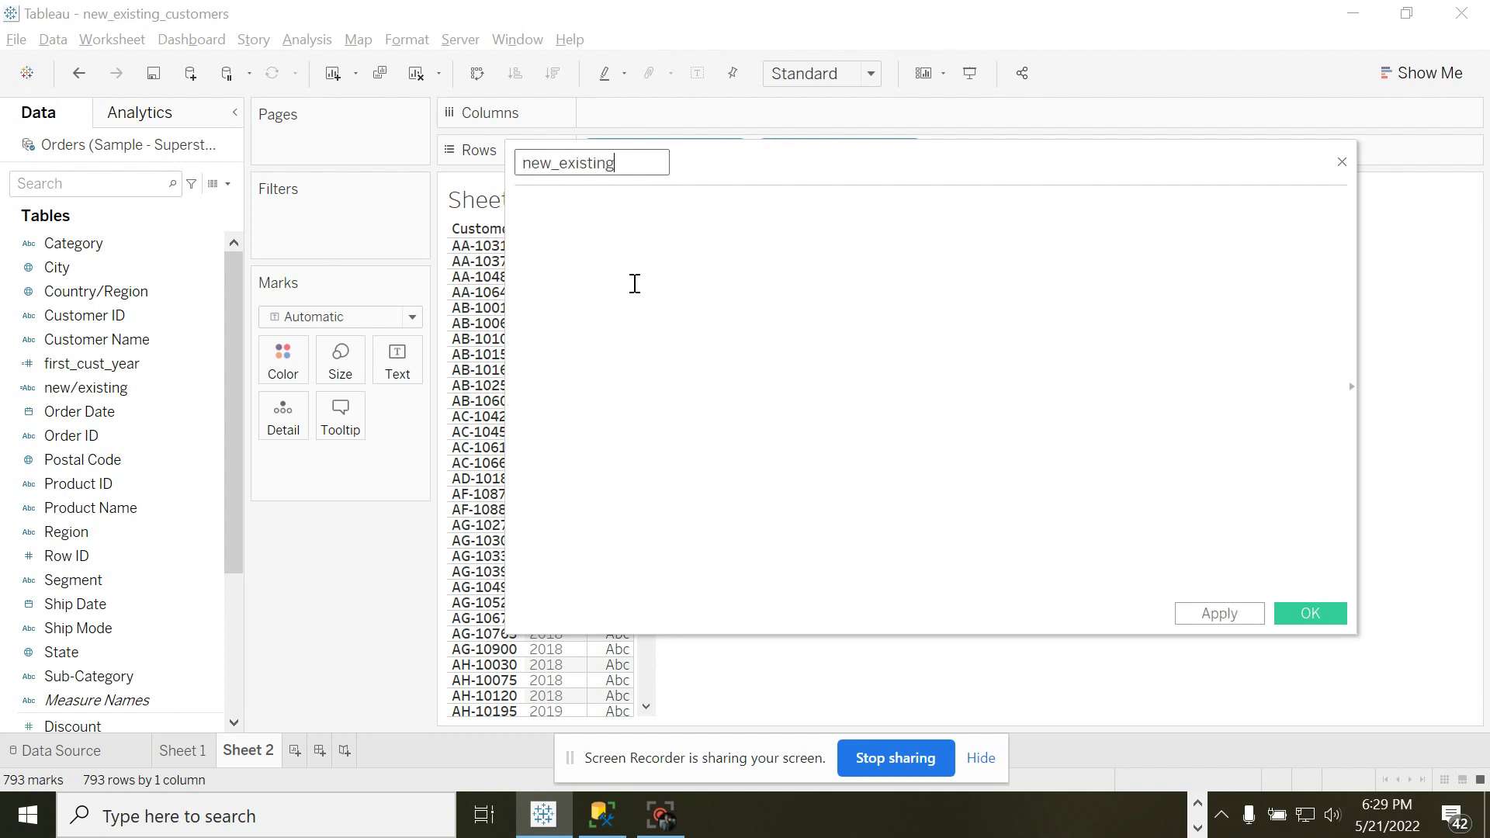
Begin the new_existing formula with the condition if year([Order Date]) = [first_cust_year].
click(676, 273)
text(if year)
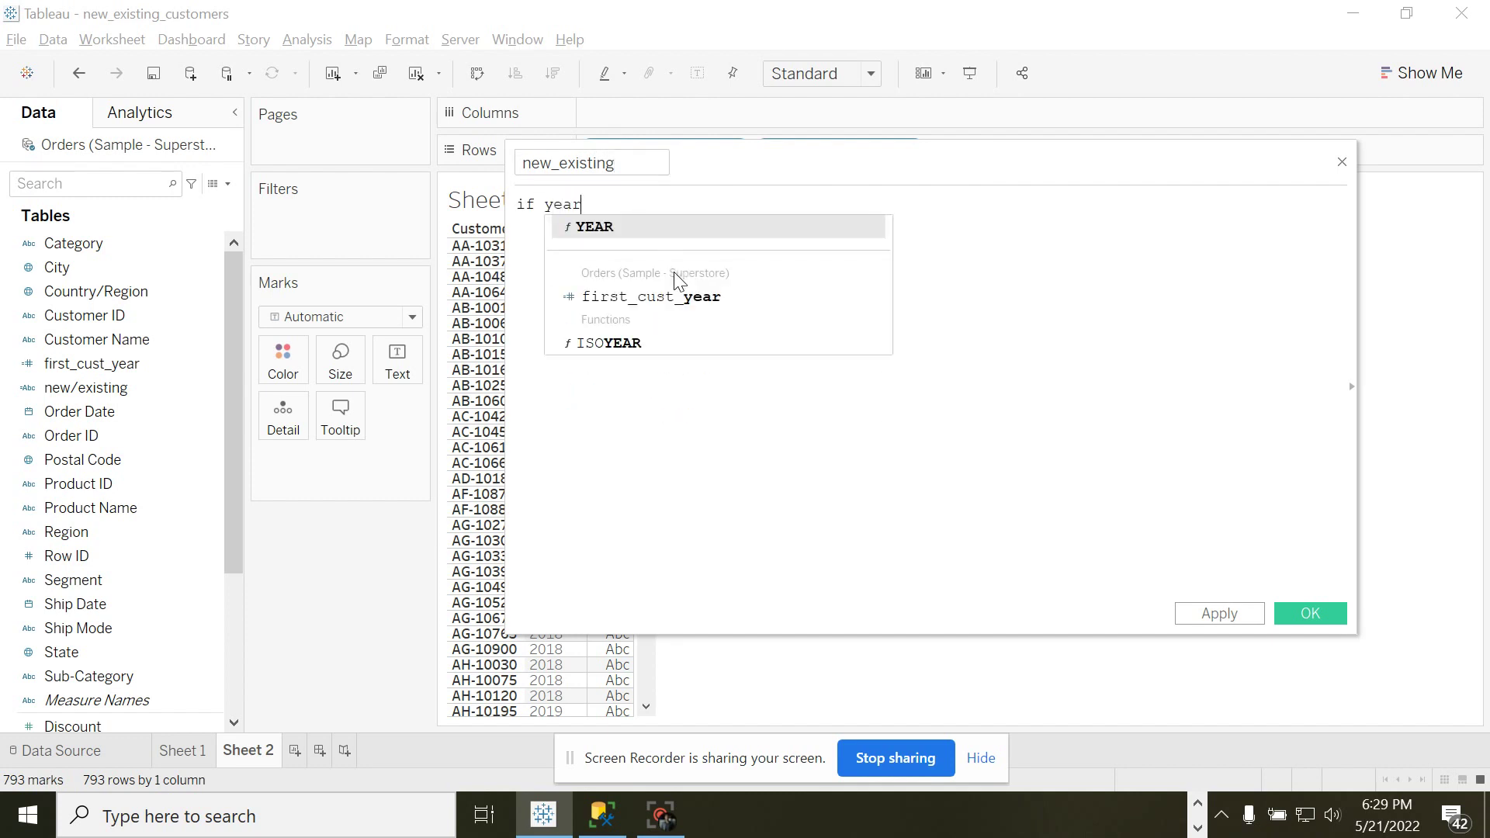
text((order)
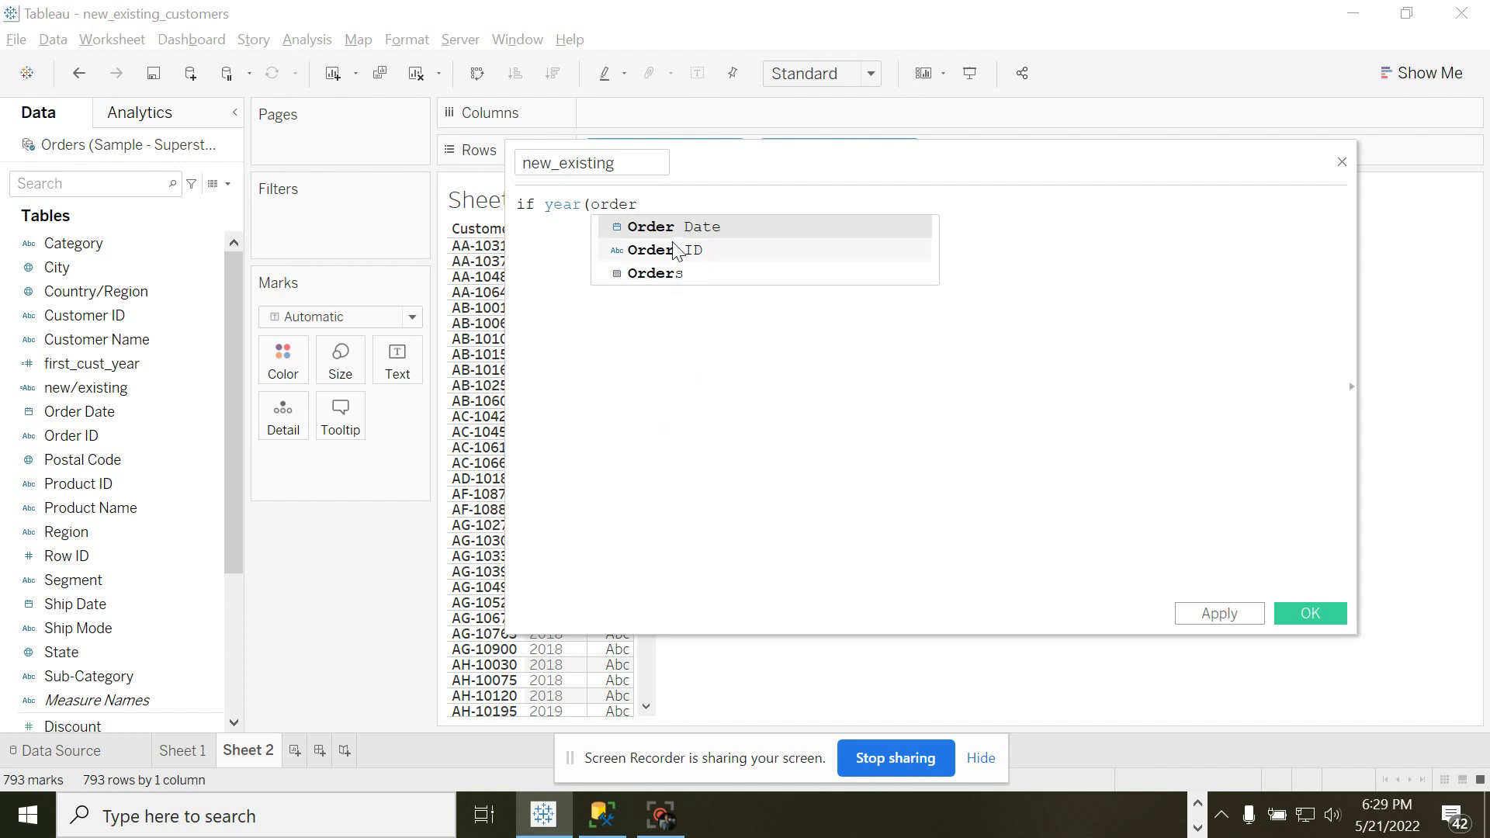
click(659, 227)
key(BackSpace)
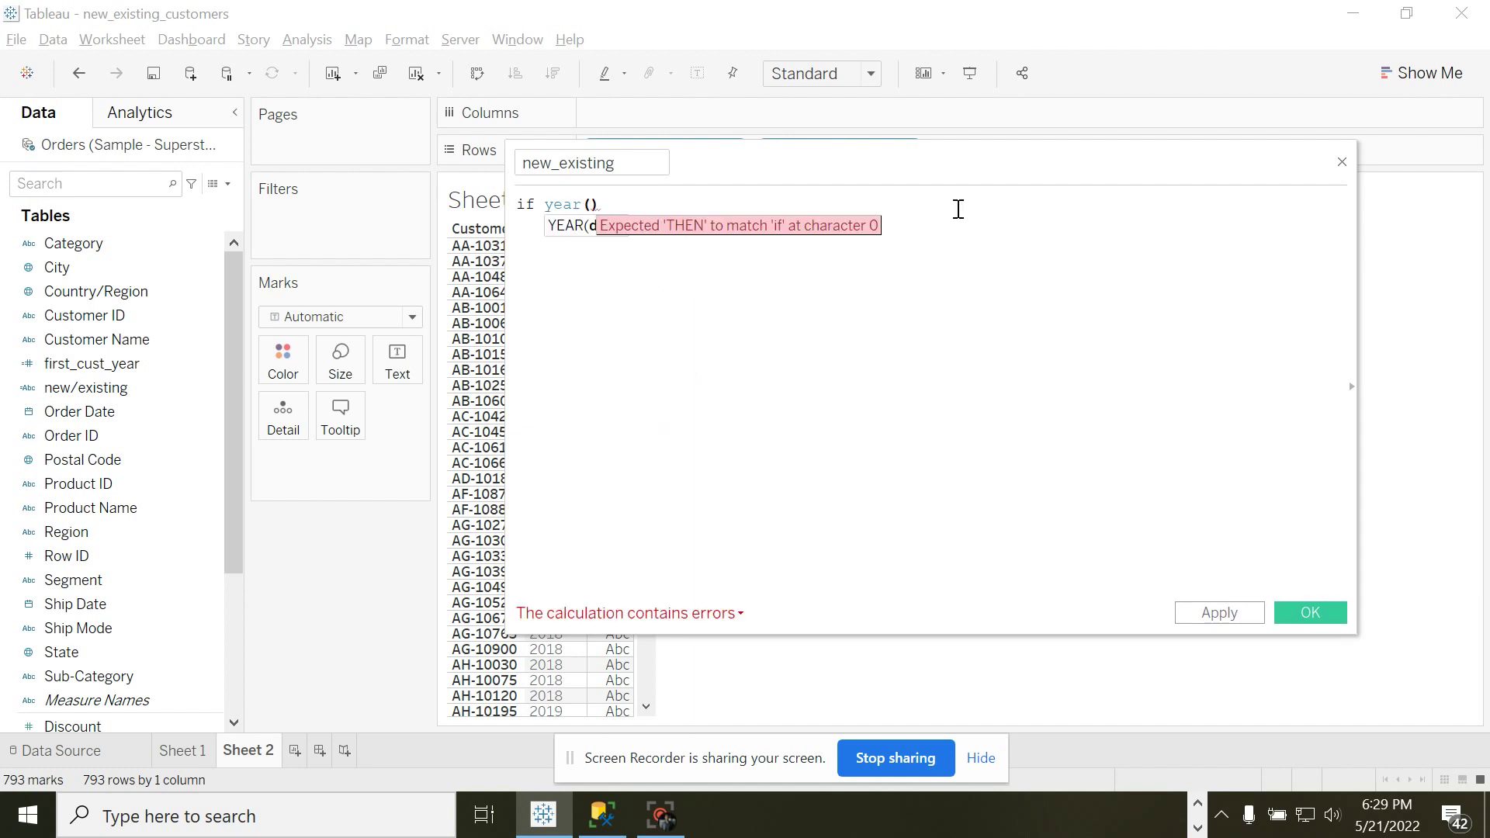
text(or)
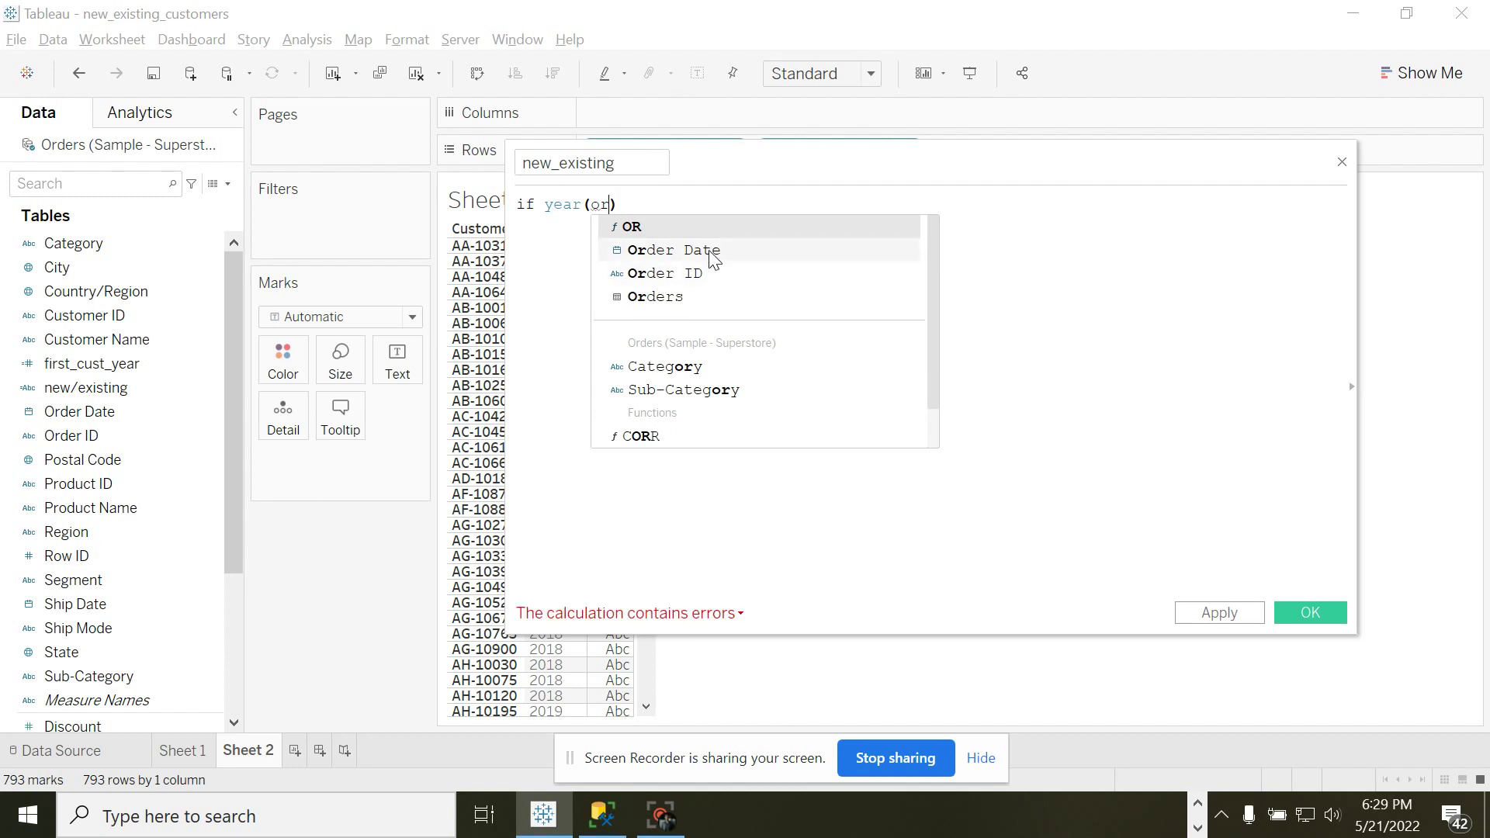
click(698, 250)
click(754, 201)
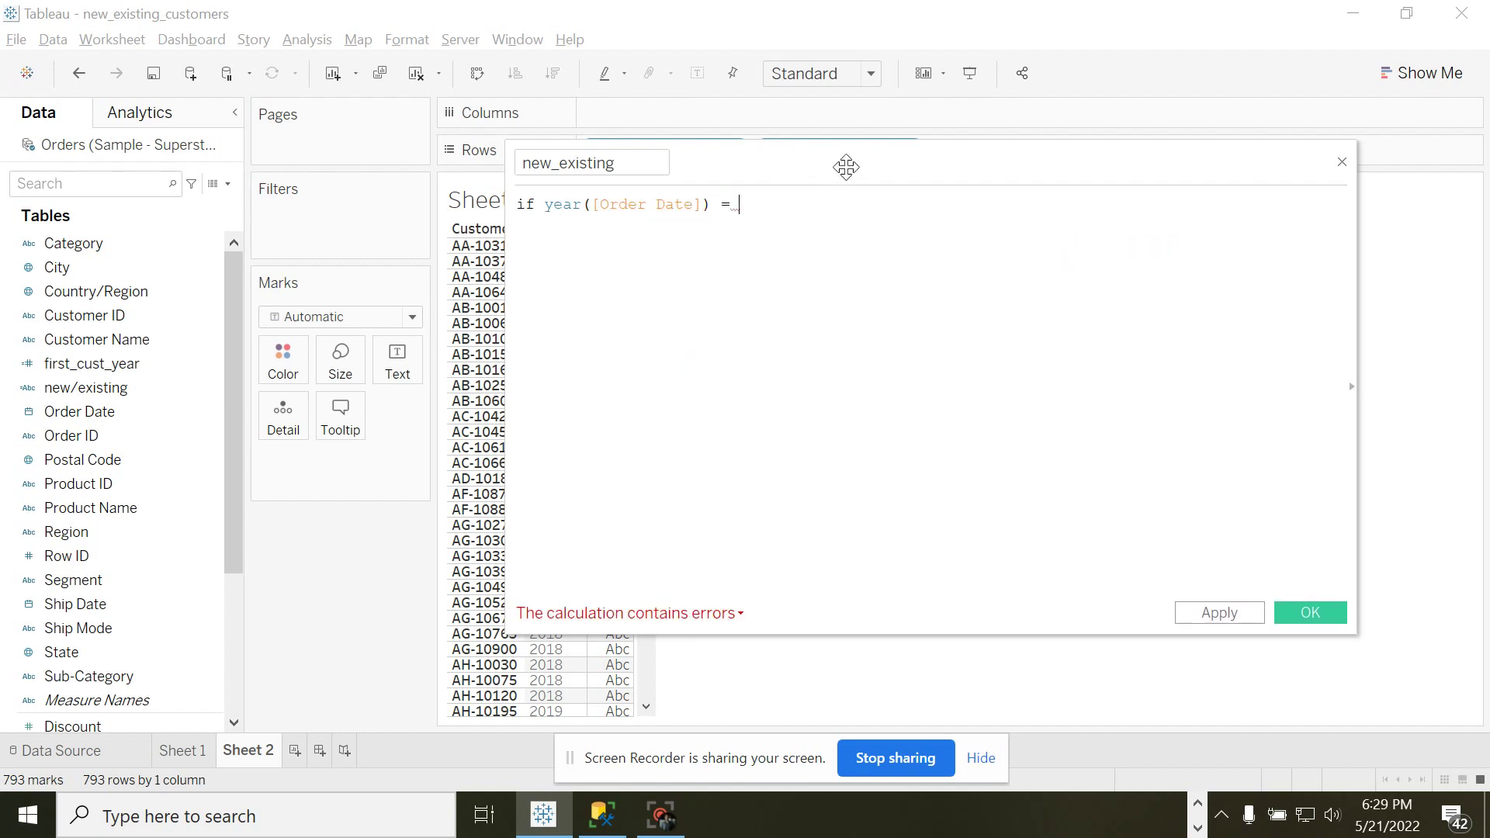
drag(838, 169, 930, 272)
text(= )
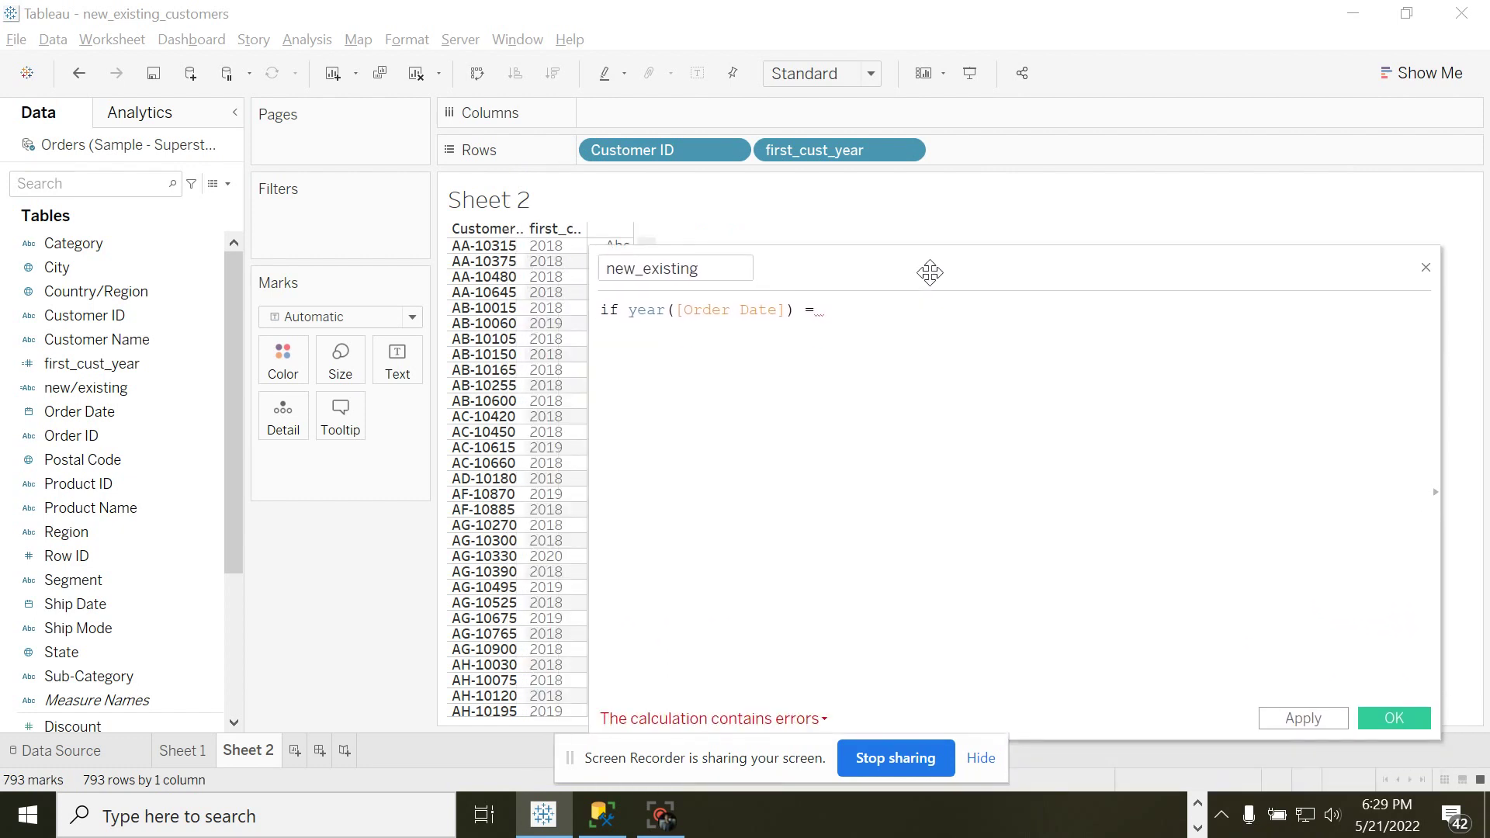
text(fir)
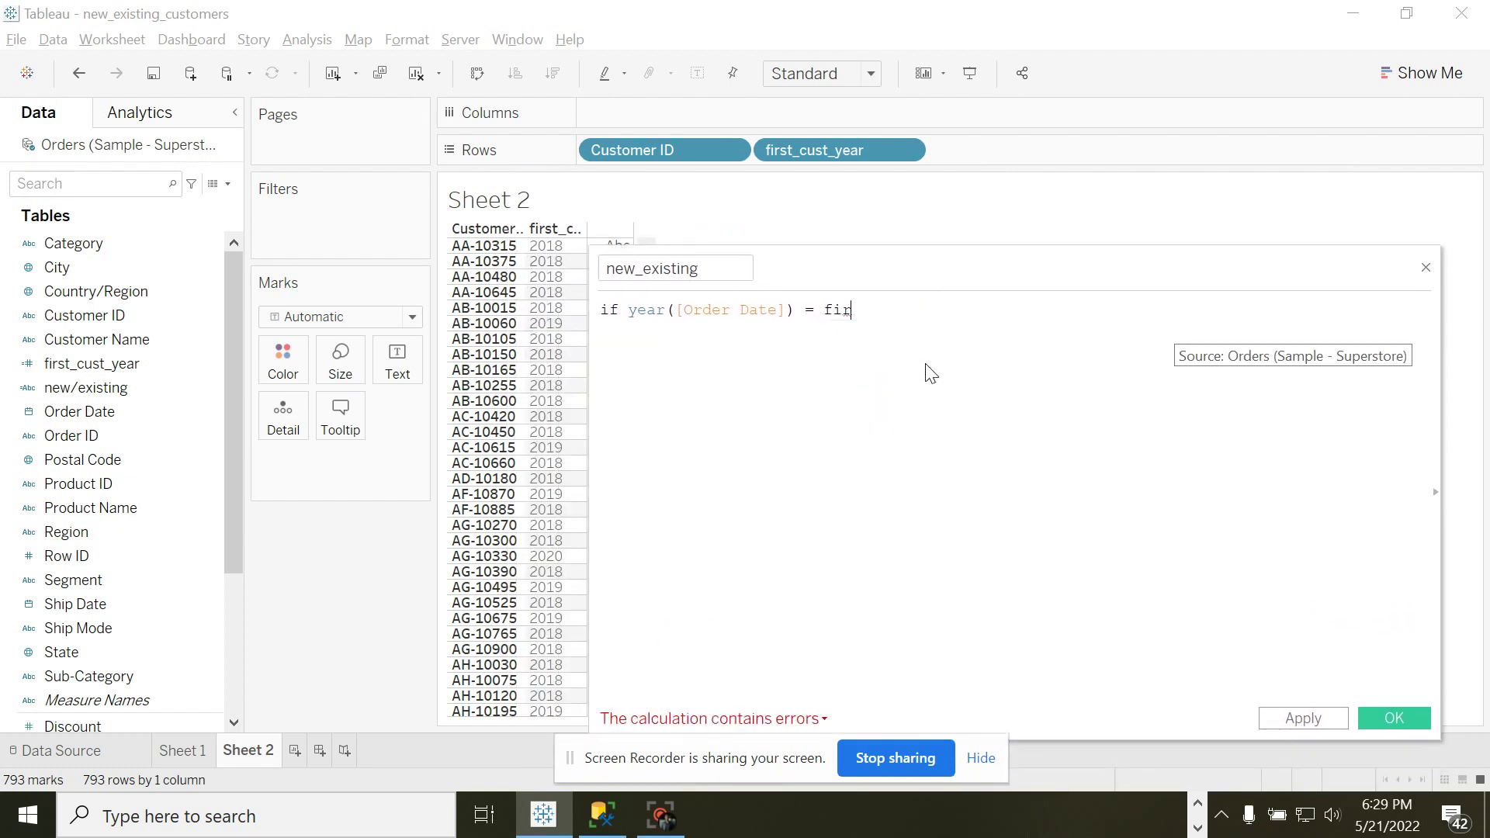
key(Return)
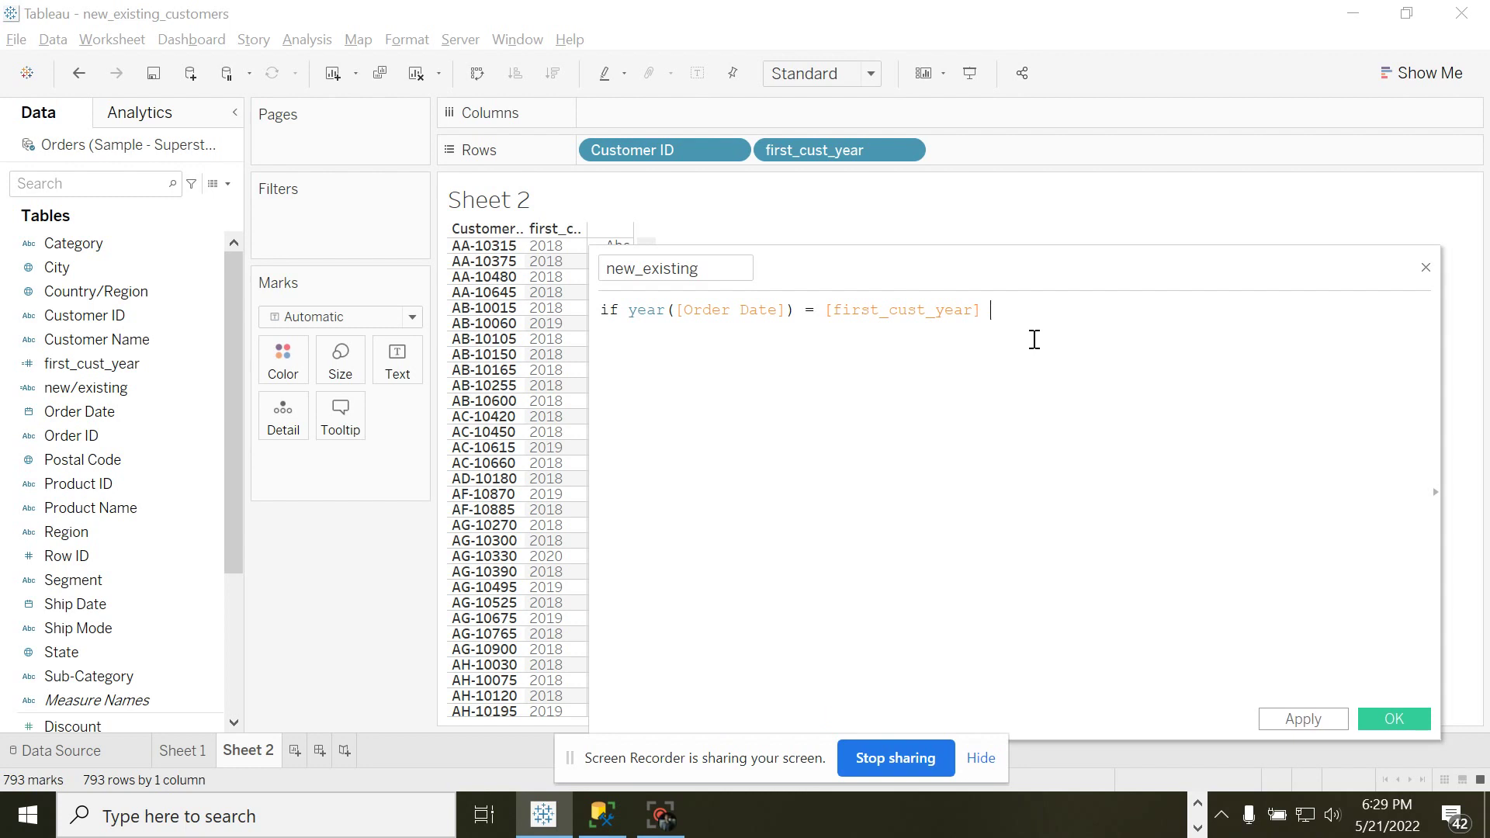
Complete the formula with then 'New Cust', else 'Repeat Customer' and end, and save the new_existing field.
text(then 'New Cust')
key(Return)
text(e)
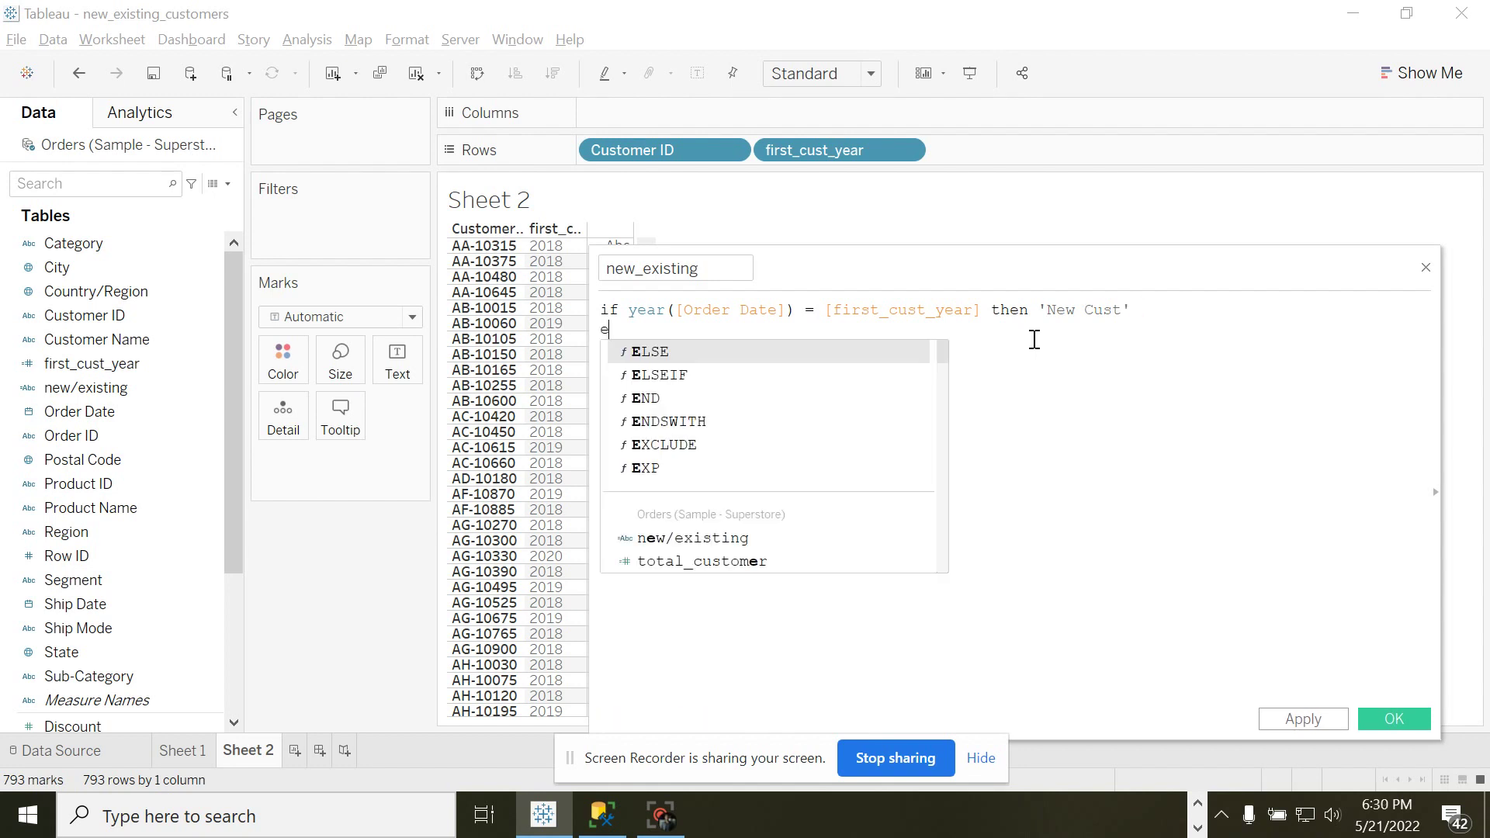
text(lse 'Repeat C)
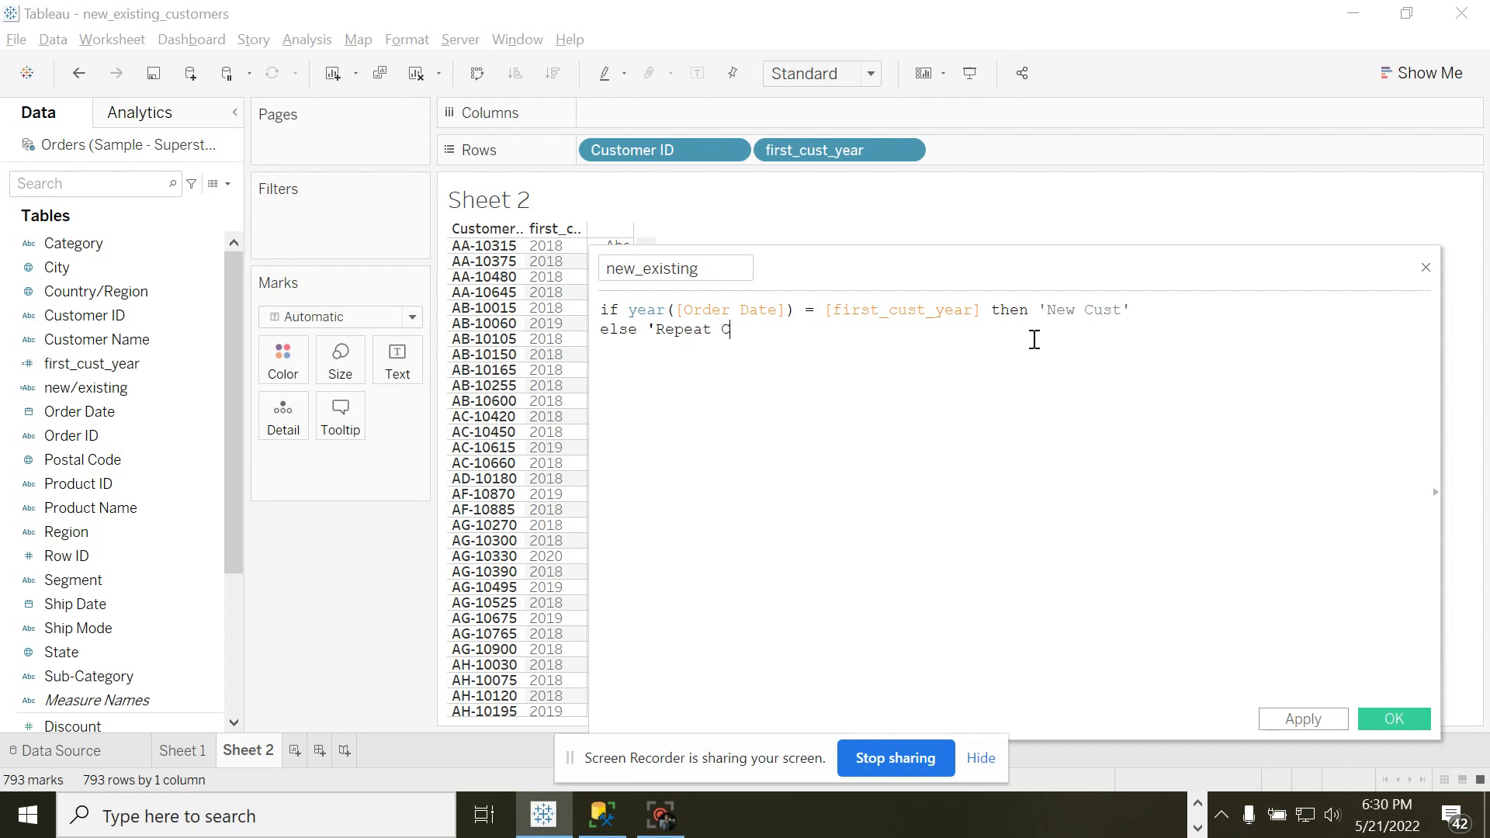
text(ustomer')
key(Return)
text(end)
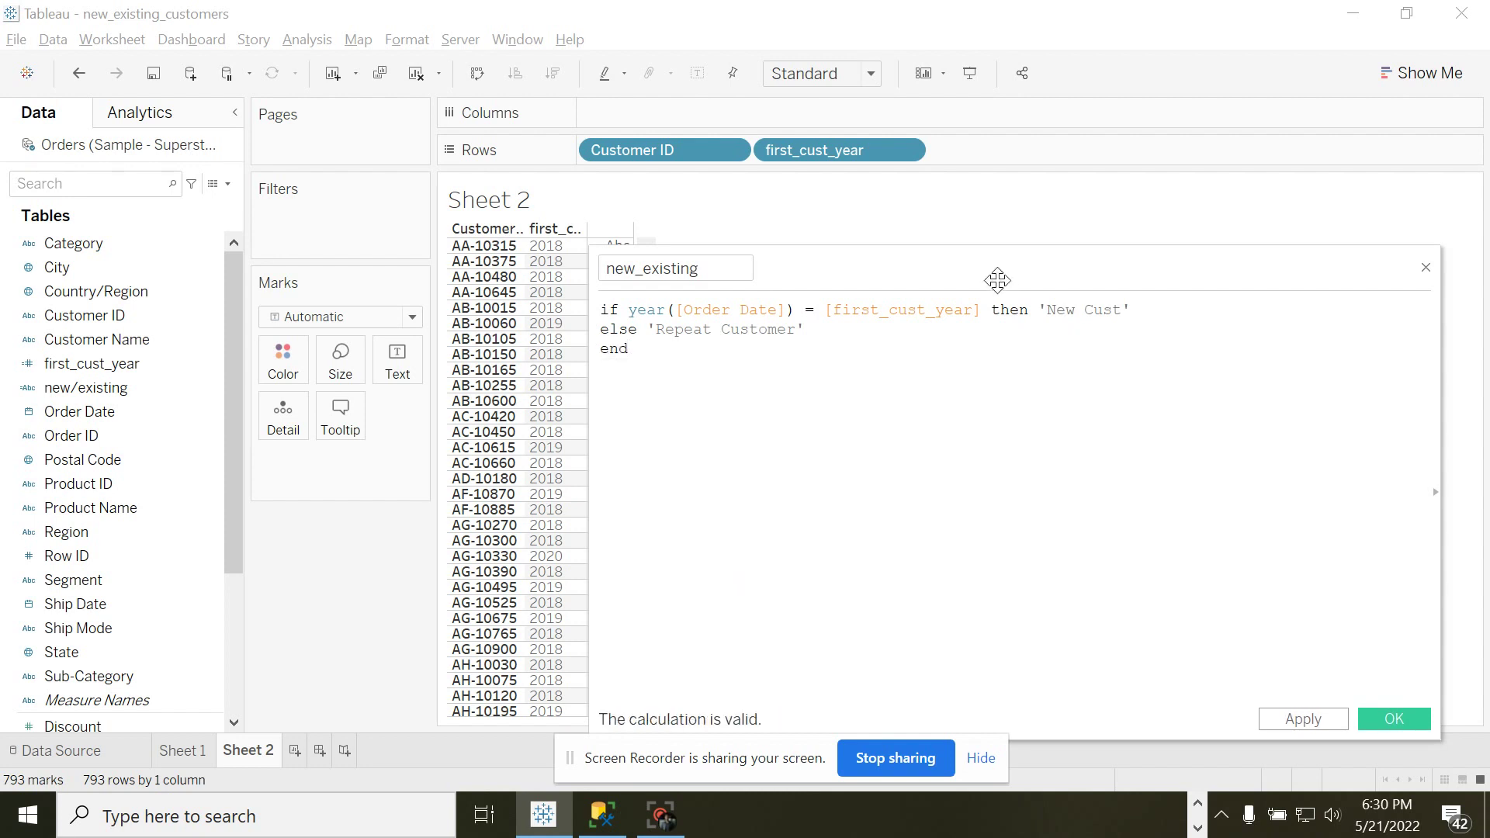
drag(985, 273, 887, 203)
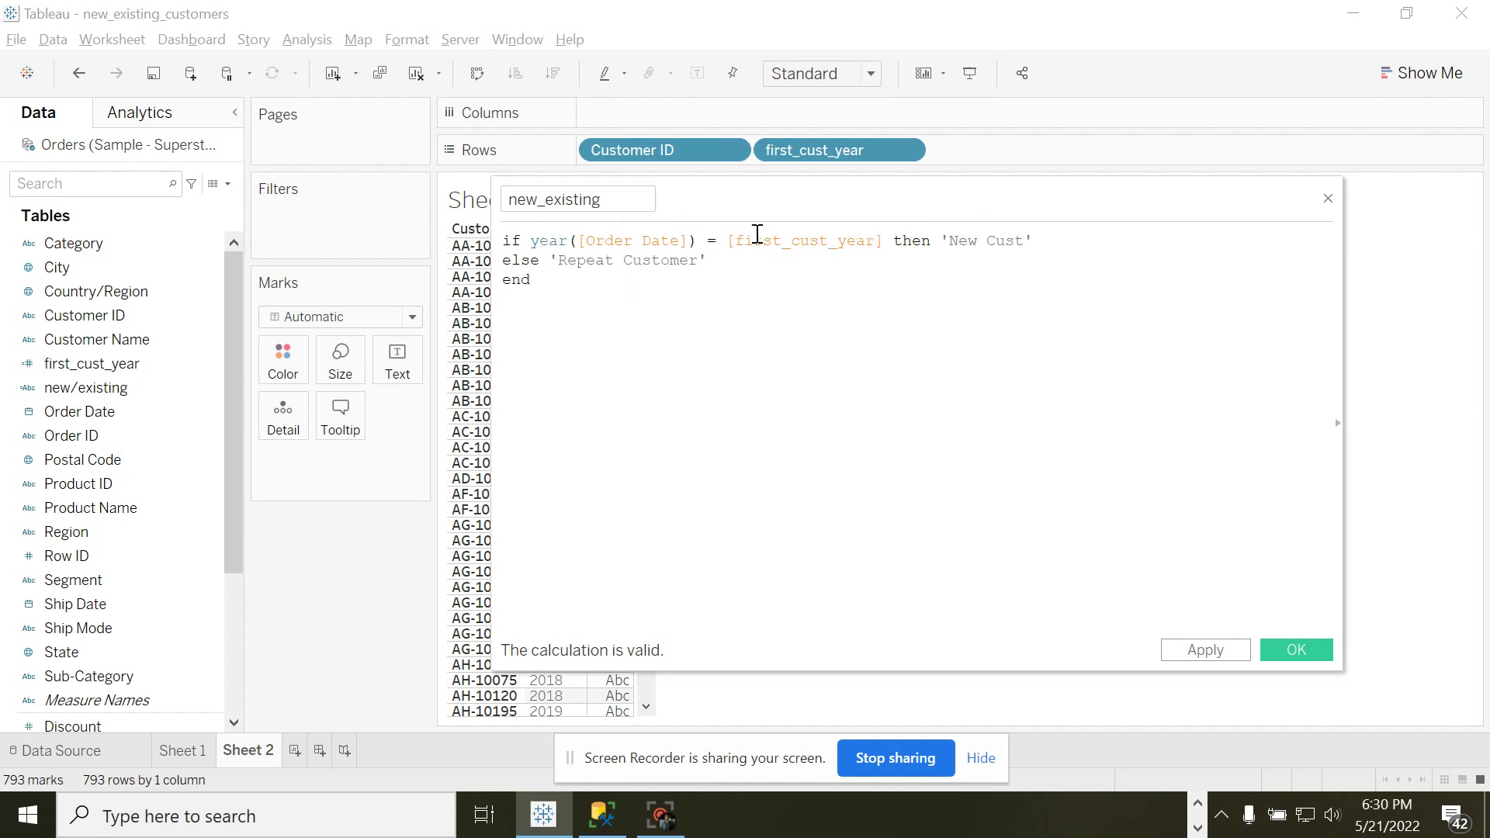
drag(835, 194, 841, 287)
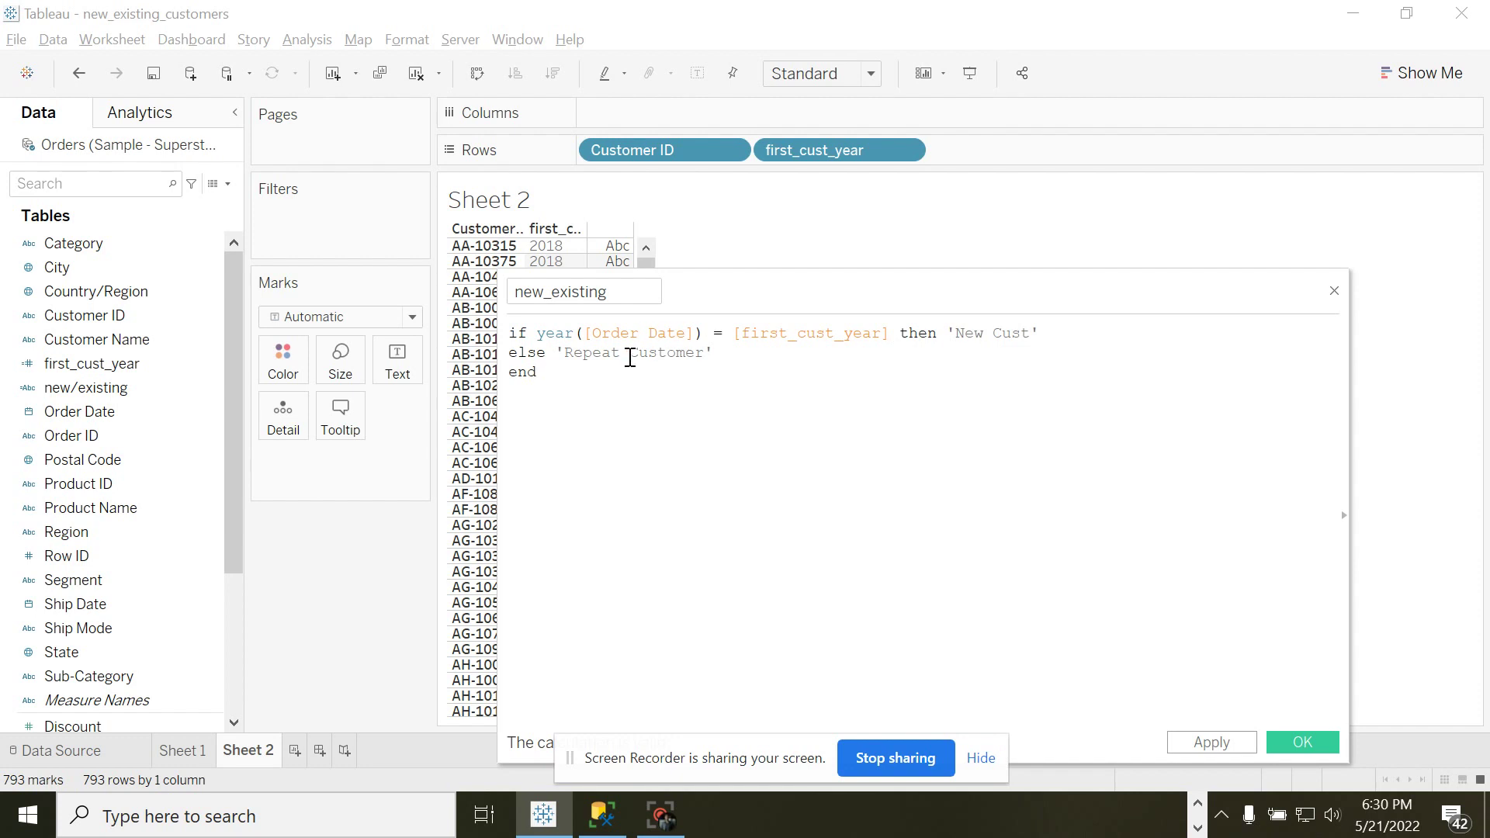
click(1301, 744)
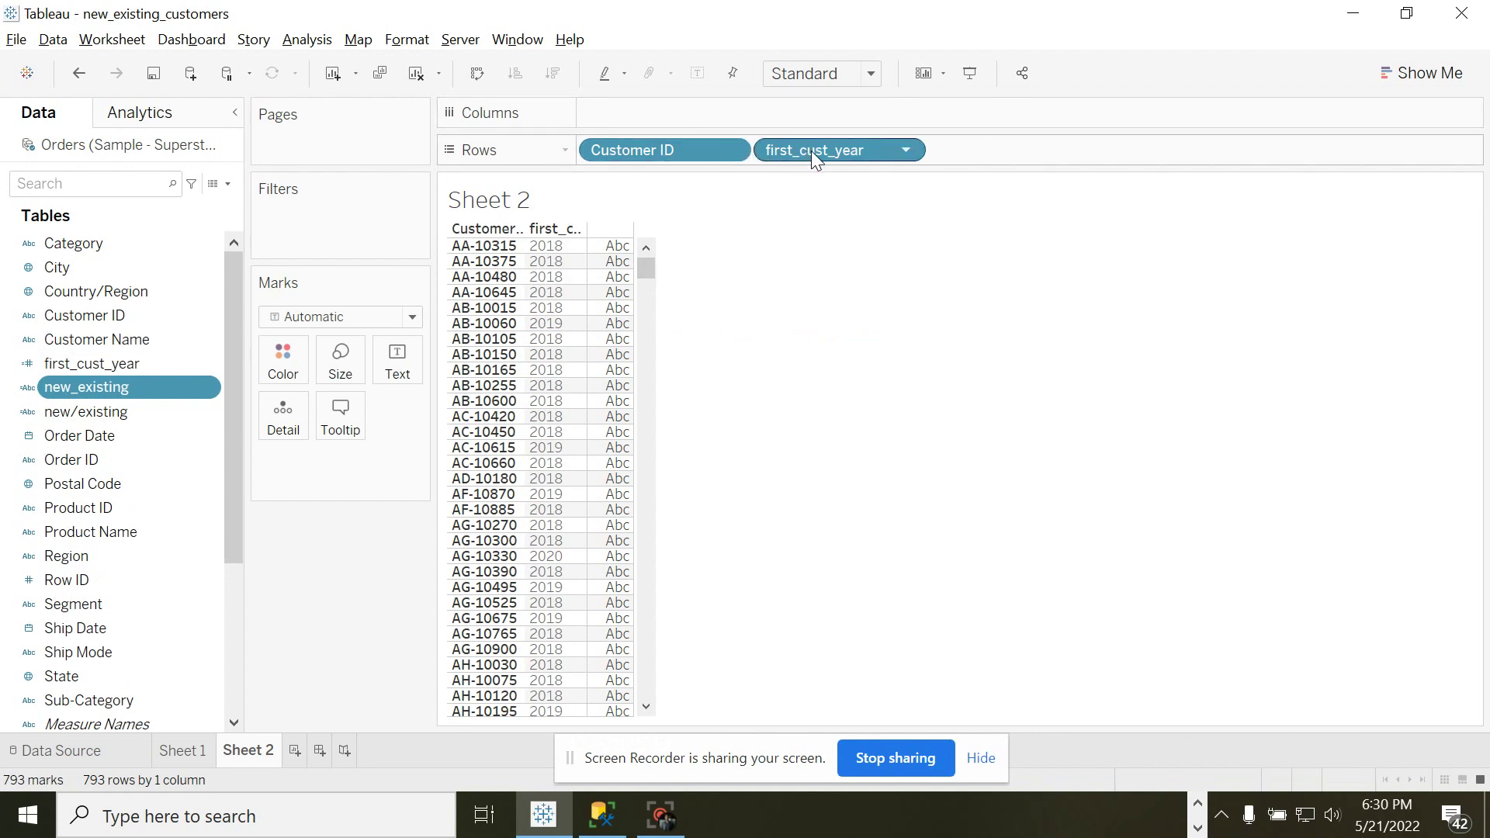
Remove first_cust_year and Customer ID from Rows on Sheet 2, and review the reference chart on Sheet 1.
drag(812, 150, 1241, 357)
drag(665, 150, 931, 341)
click(185, 748)
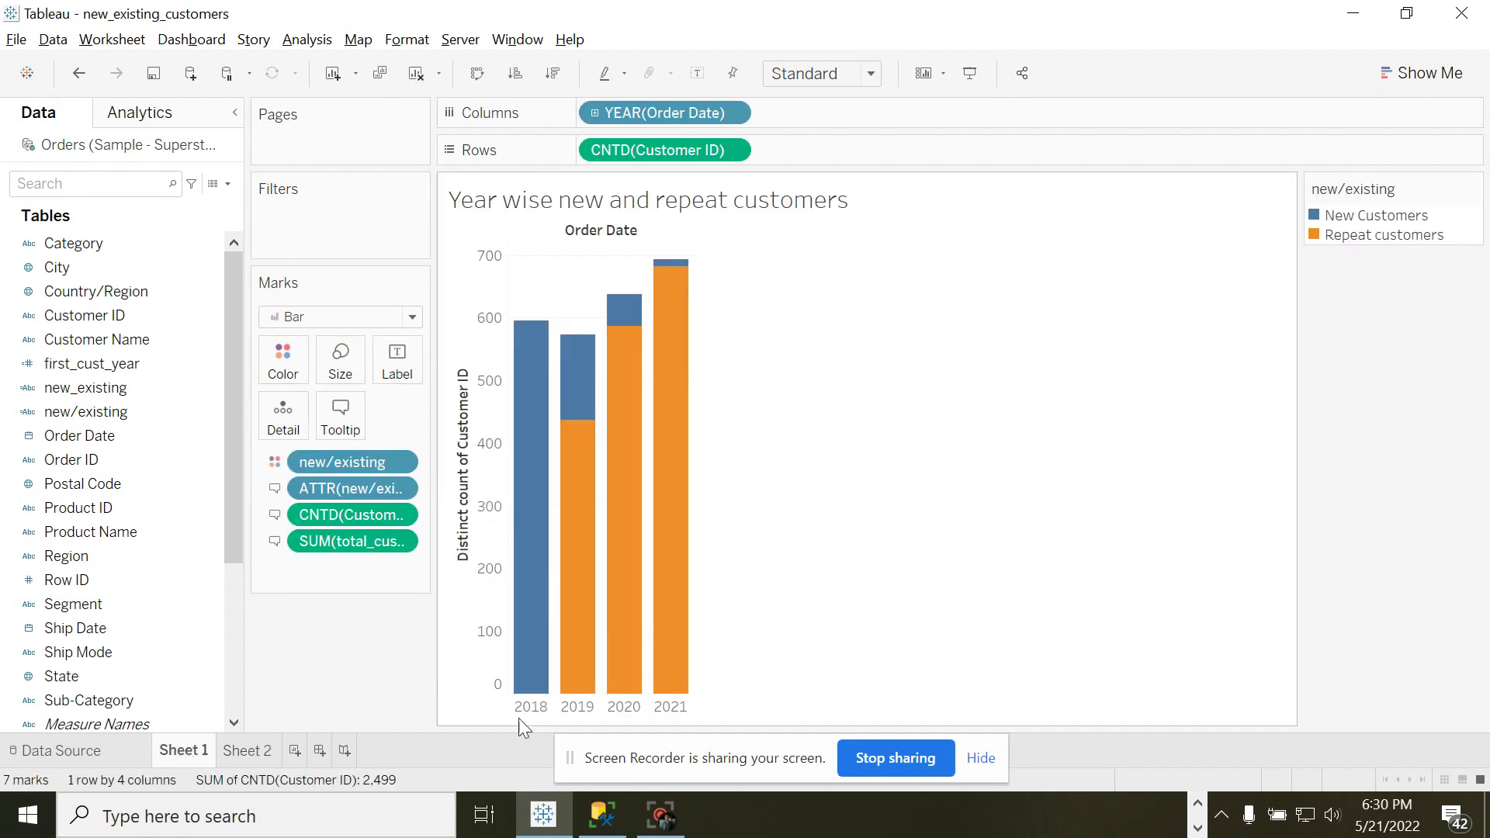
click(245, 751)
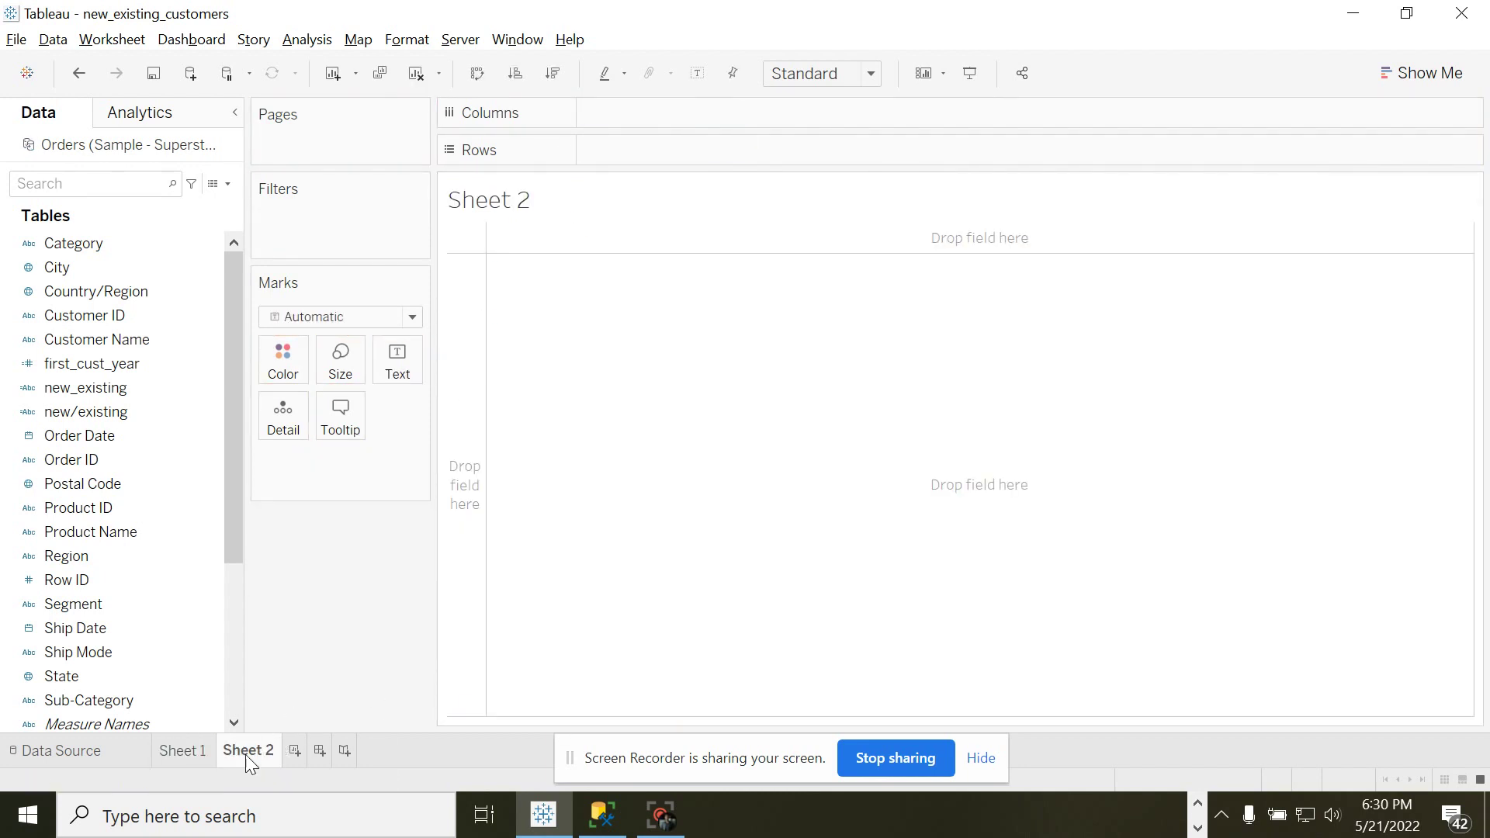
Place Order Date by year on Columns and the distinct count of Customer ID on Rows.
click(96, 388)
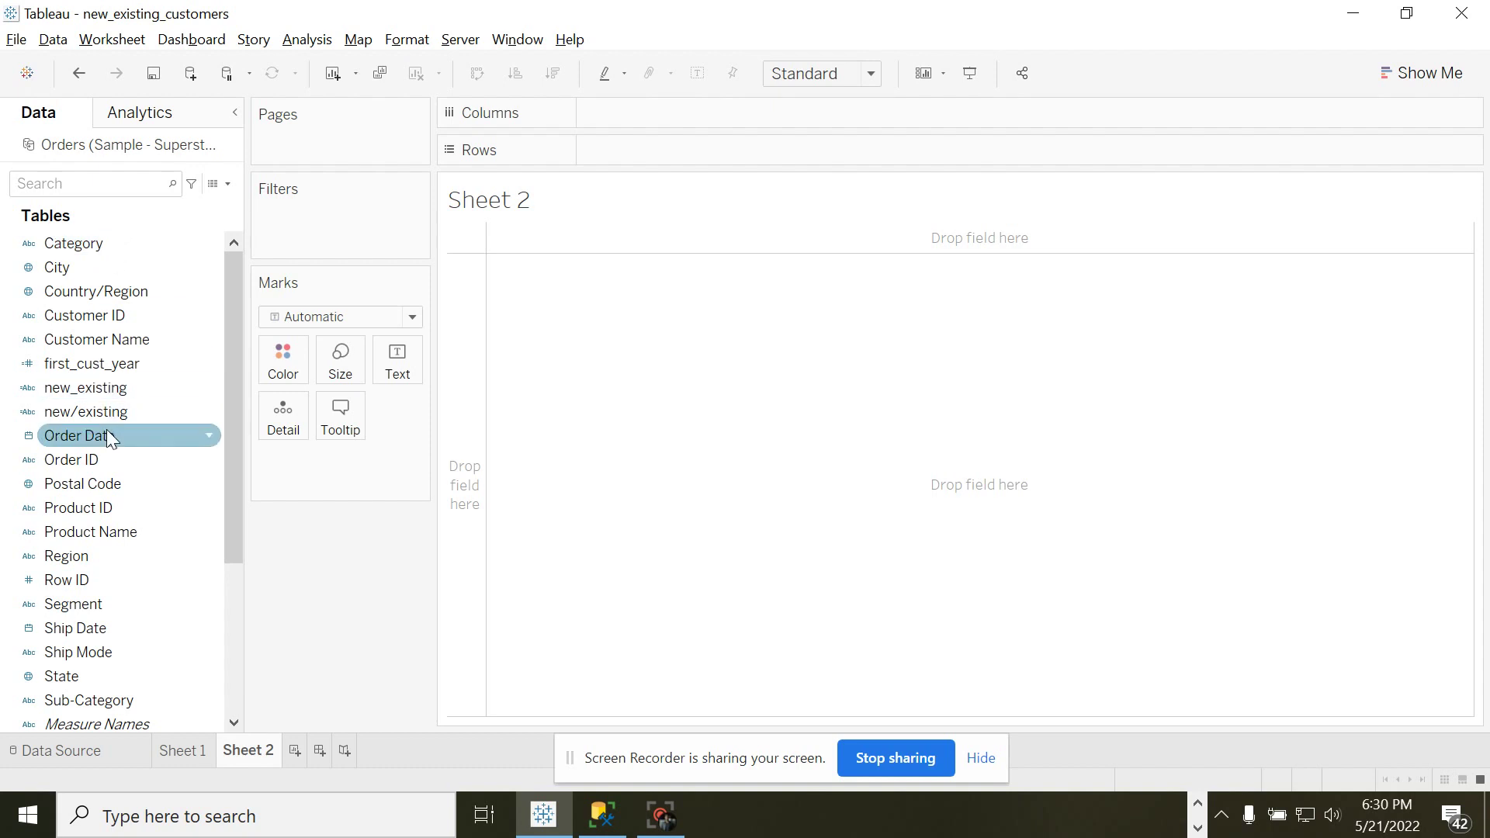
drag(105, 433, 639, 111)
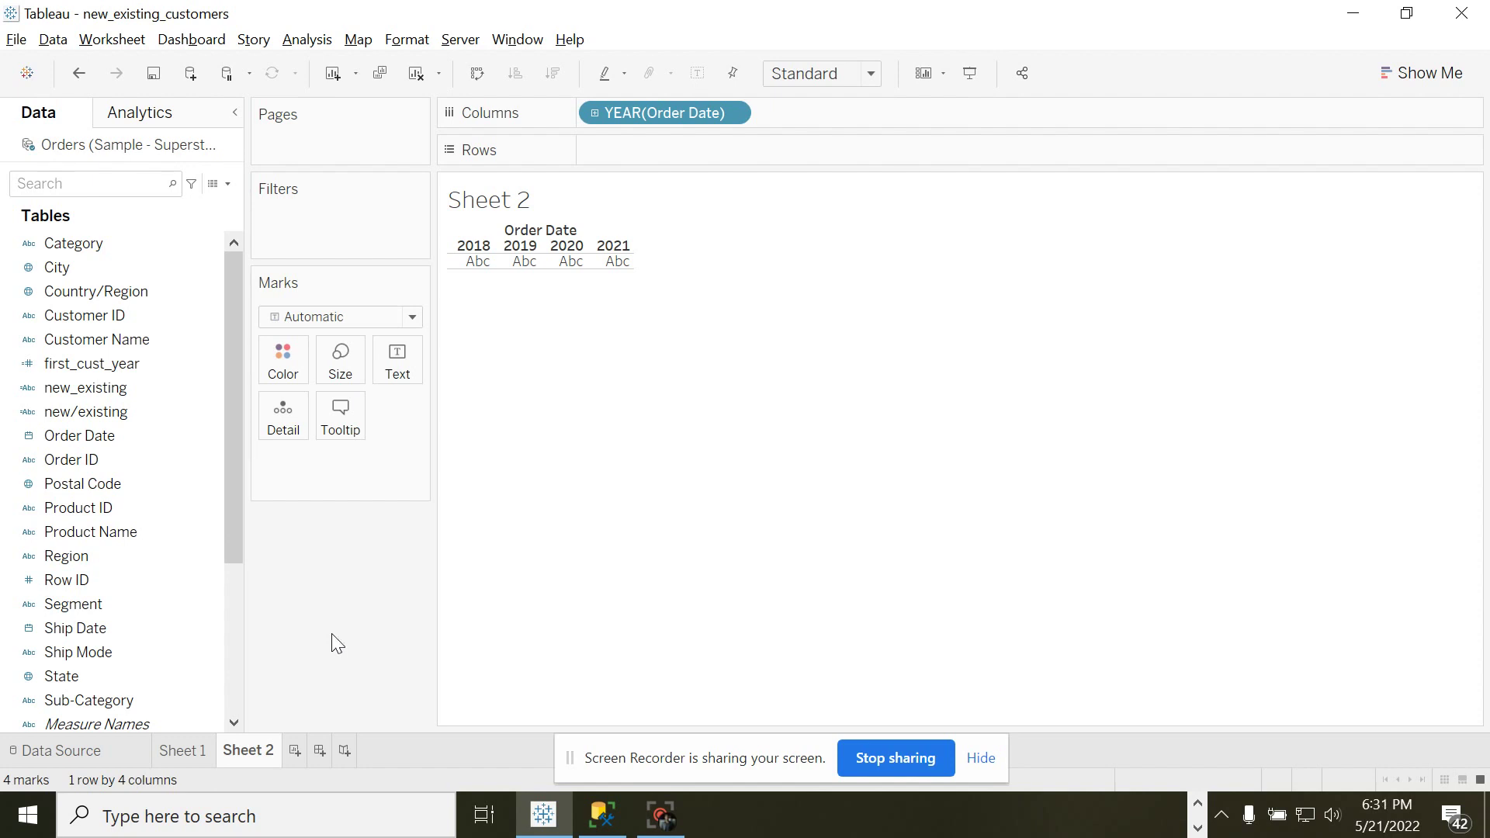
drag(78, 314, 531, 268)
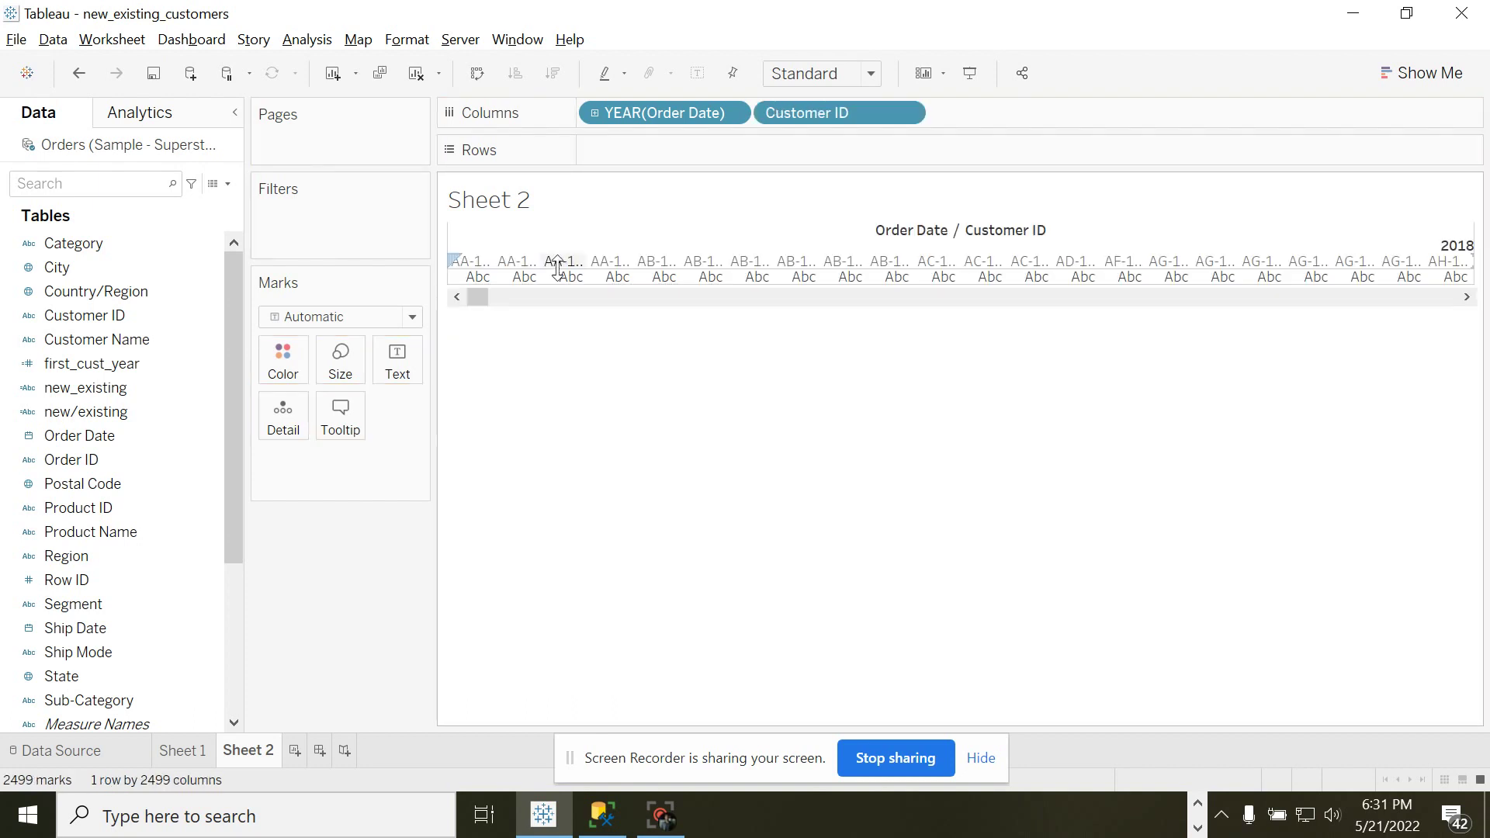
drag(804, 114, 687, 155)
click(735, 154)
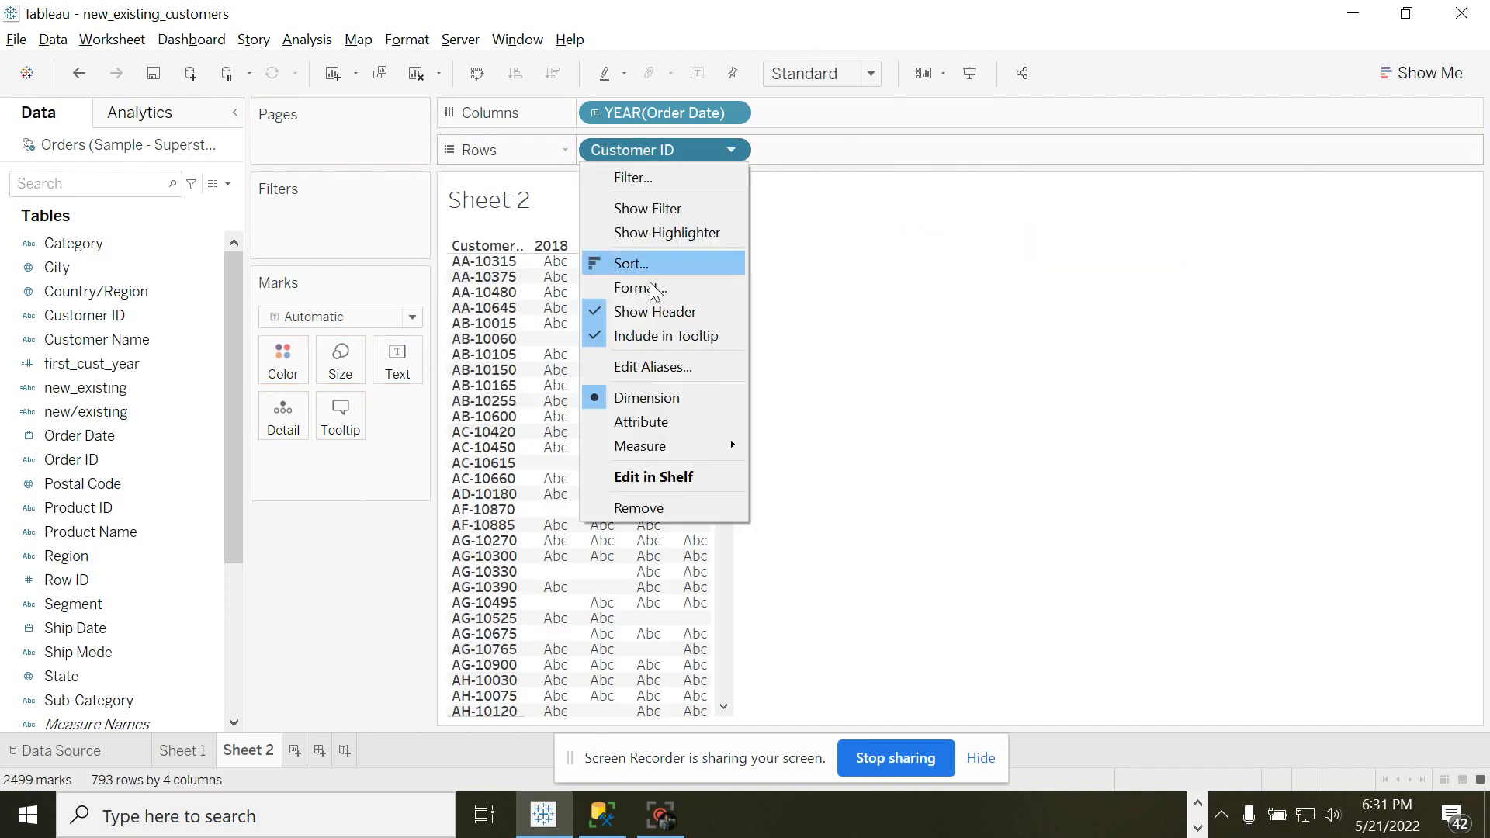
mouse_move(656, 455)
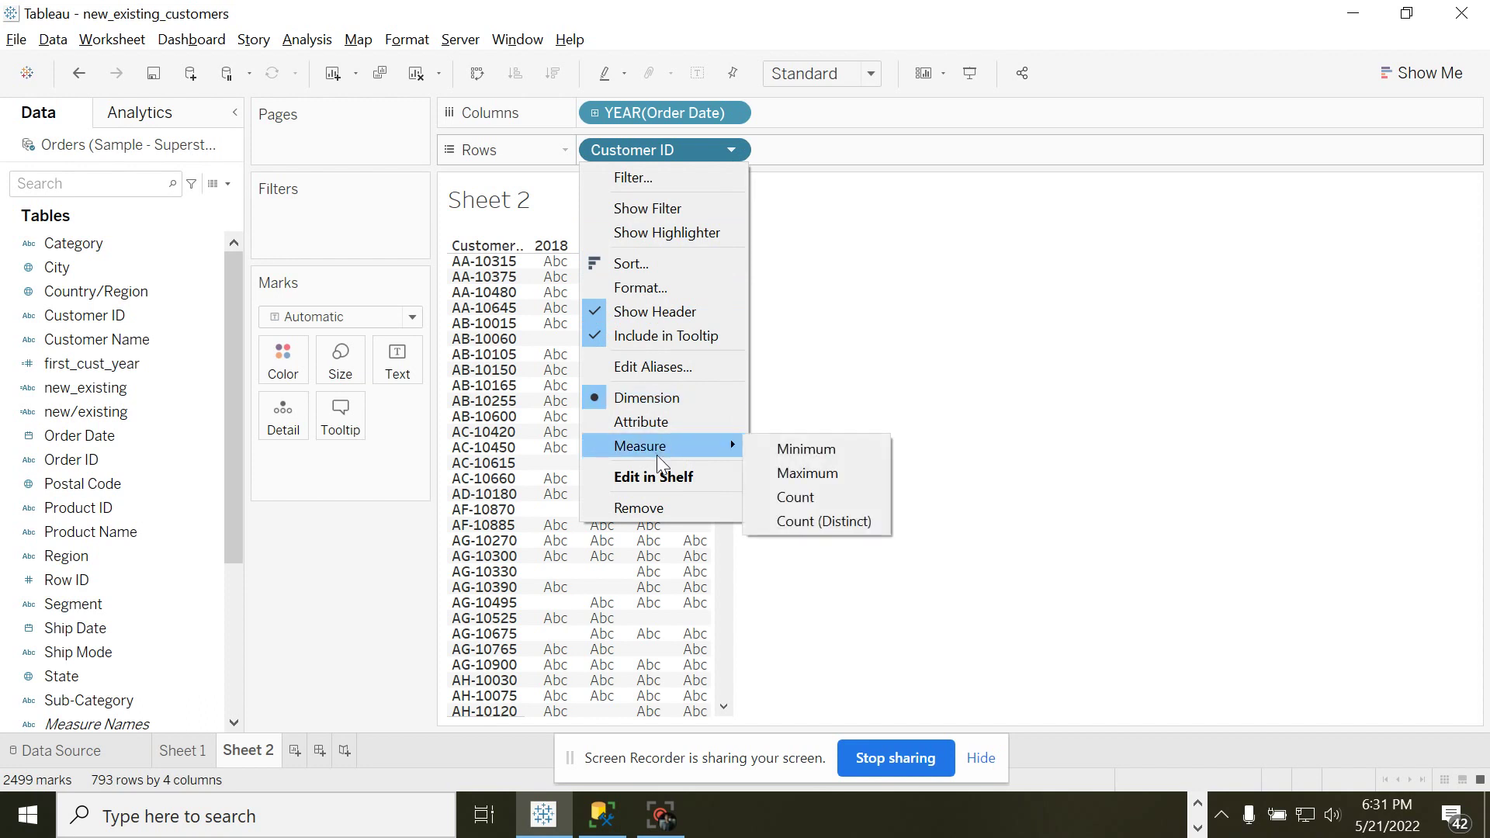
click(822, 521)
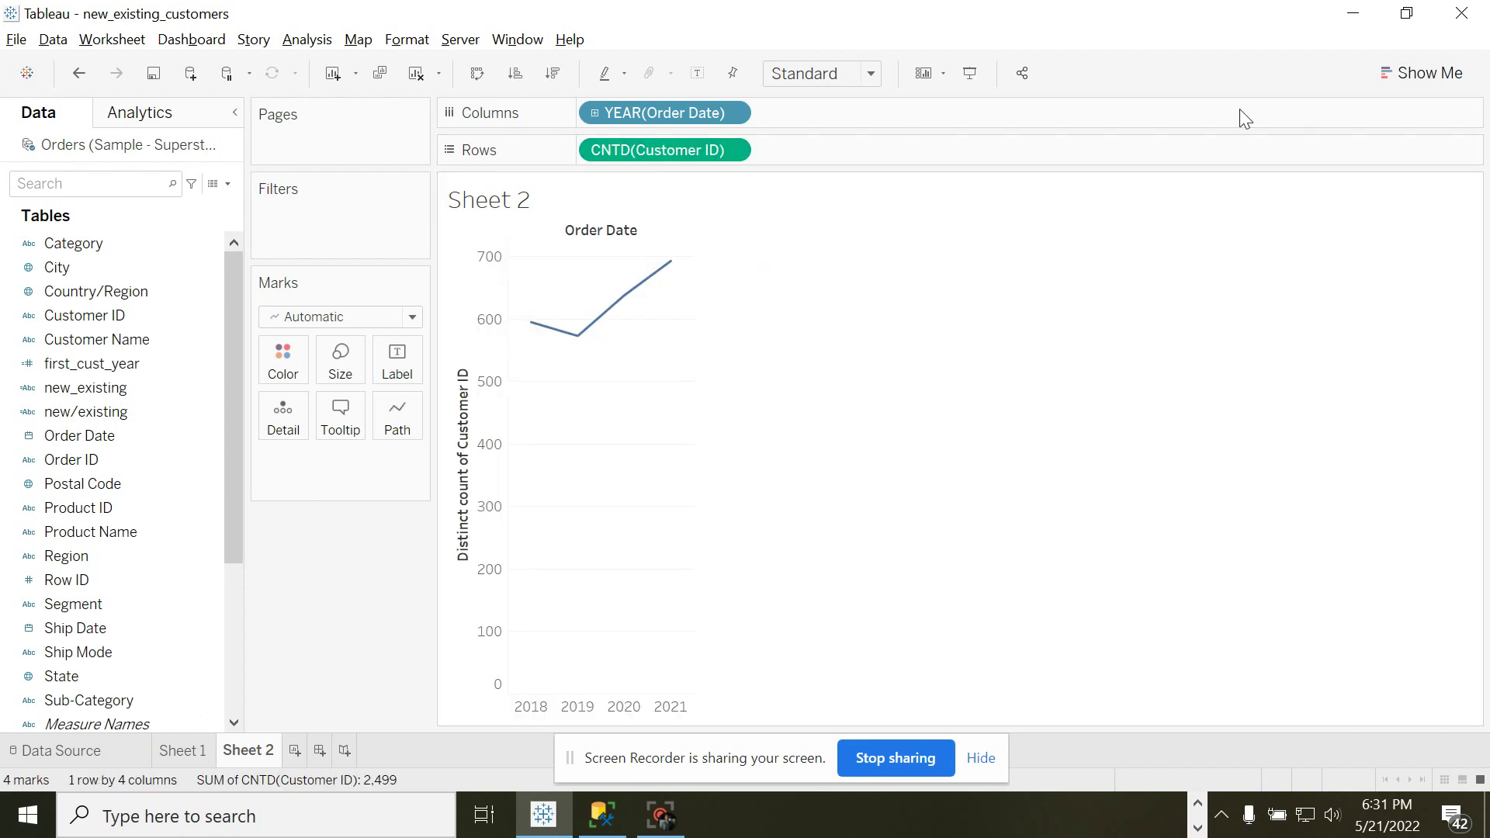
Change the line chart to horizontal bars and swap rows and columns to make the bars vertical.
click(1400, 71)
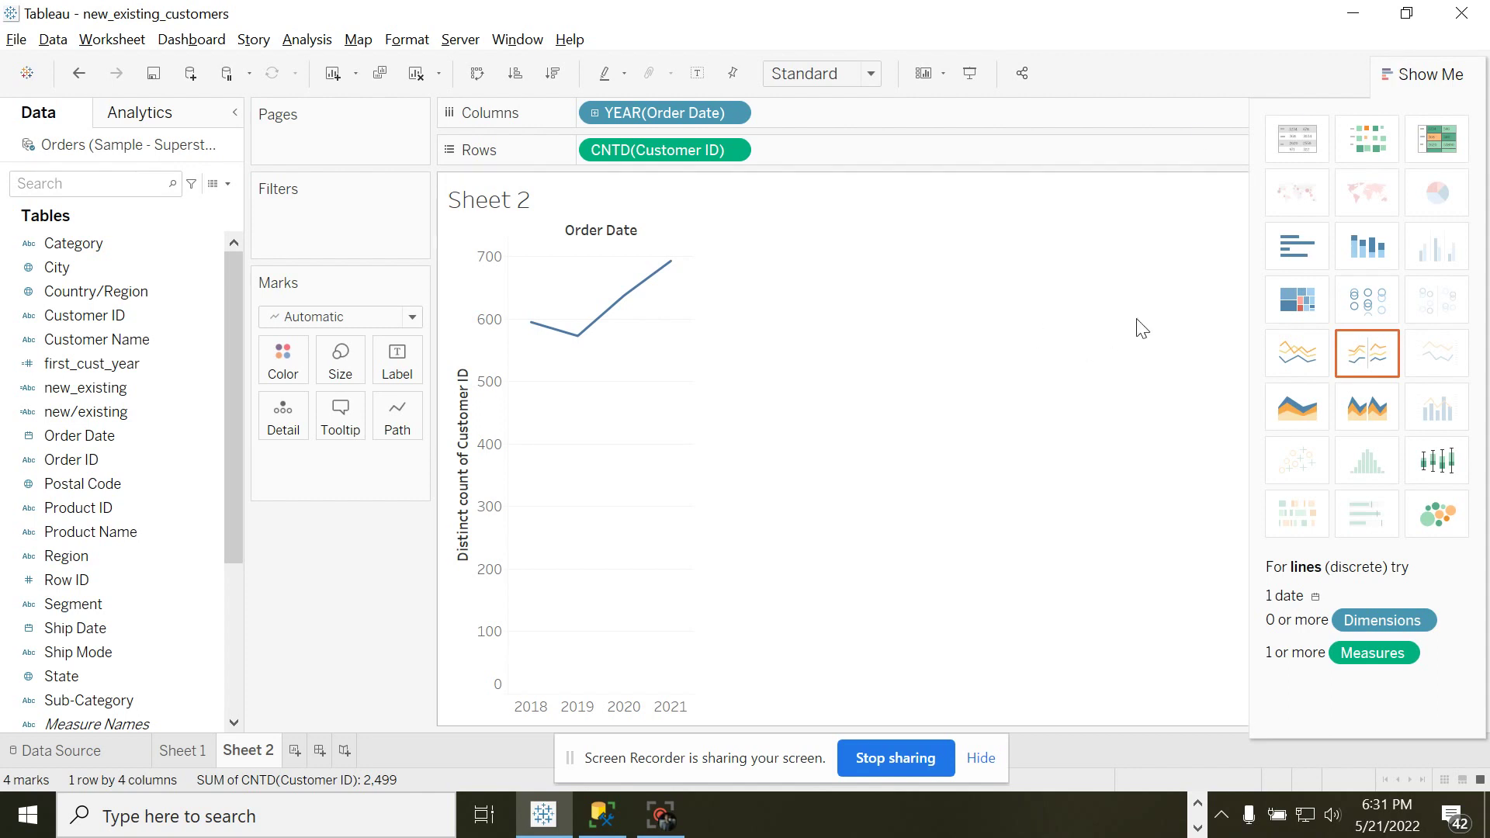
click(1288, 254)
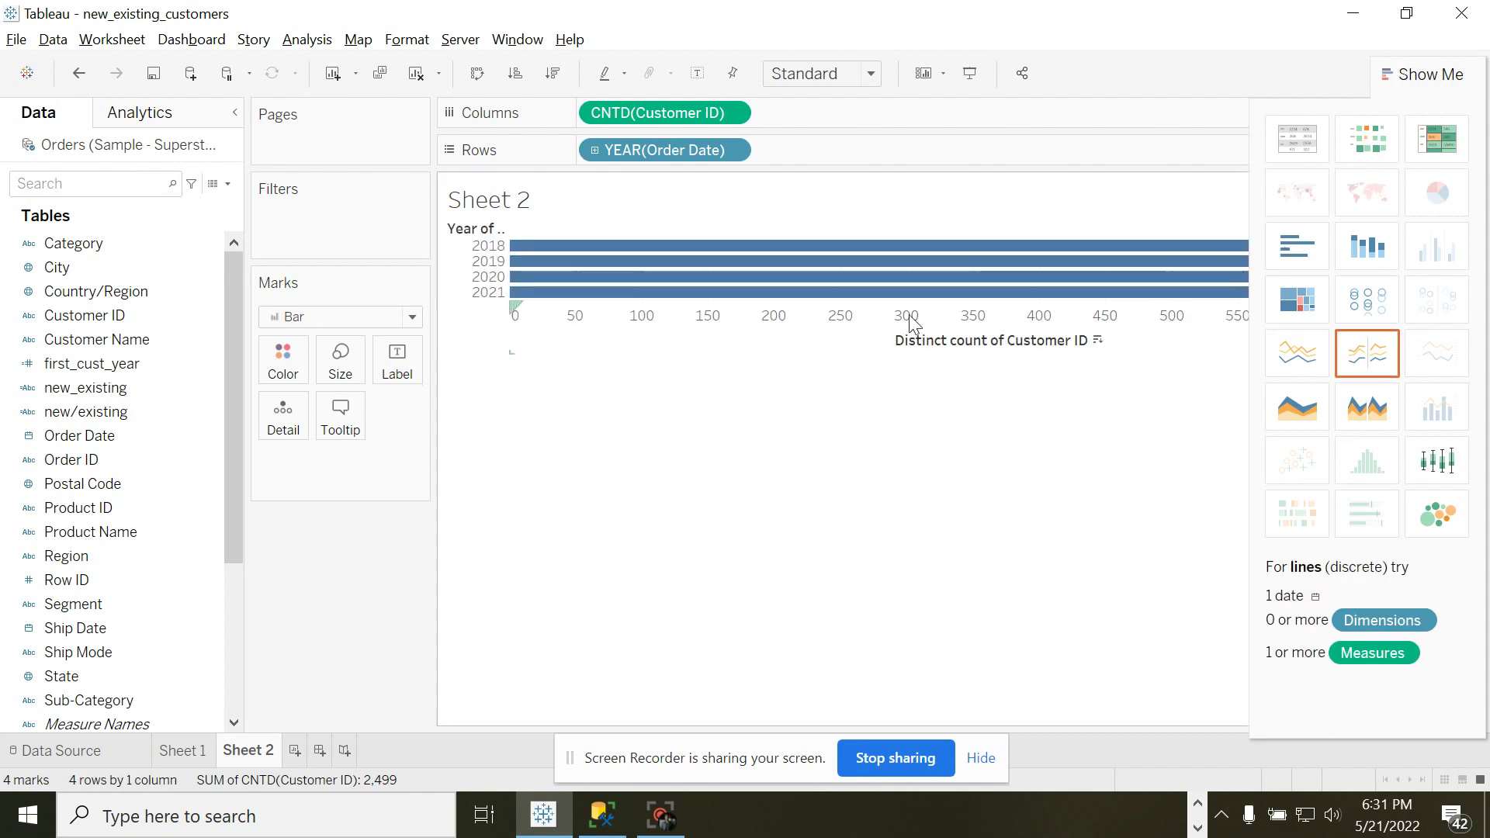
click(475, 82)
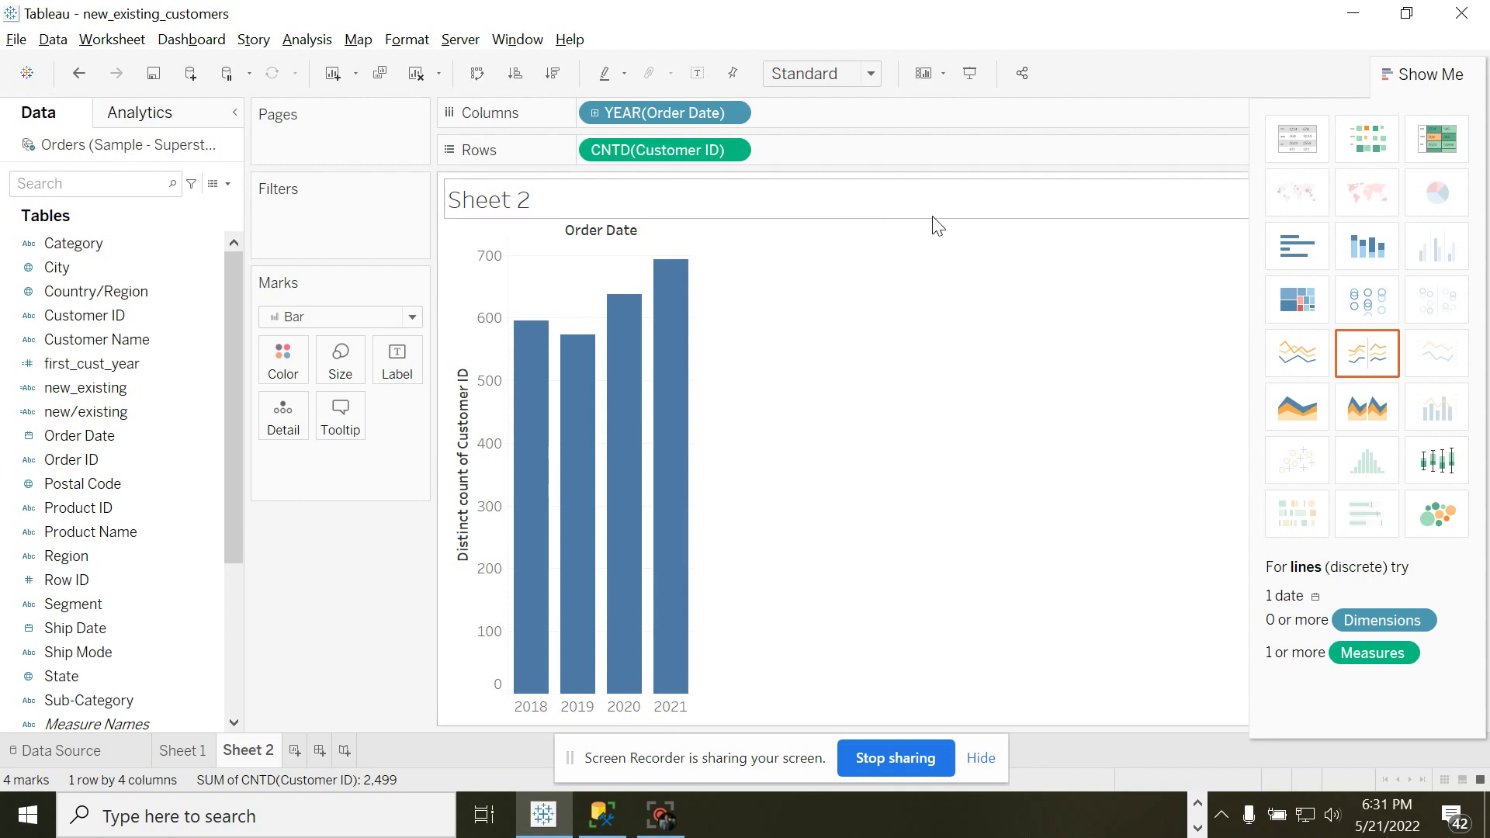
Check the 2018 bar on Sheet 1 for reference, and color the Sheet 2 bars by new_existing.
mouse_move(541, 443)
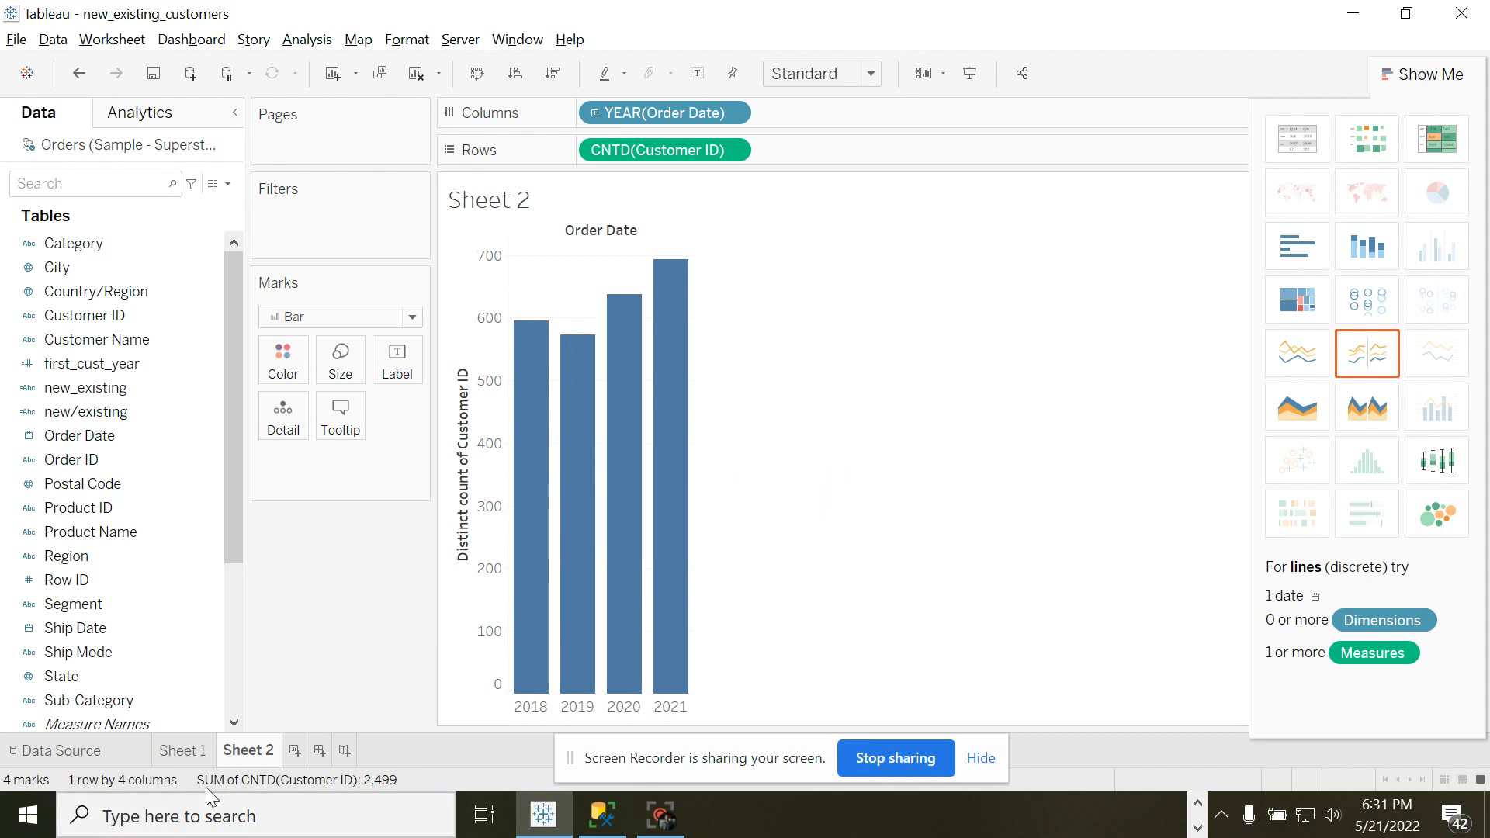
click(182, 751)
mouse_move(535, 593)
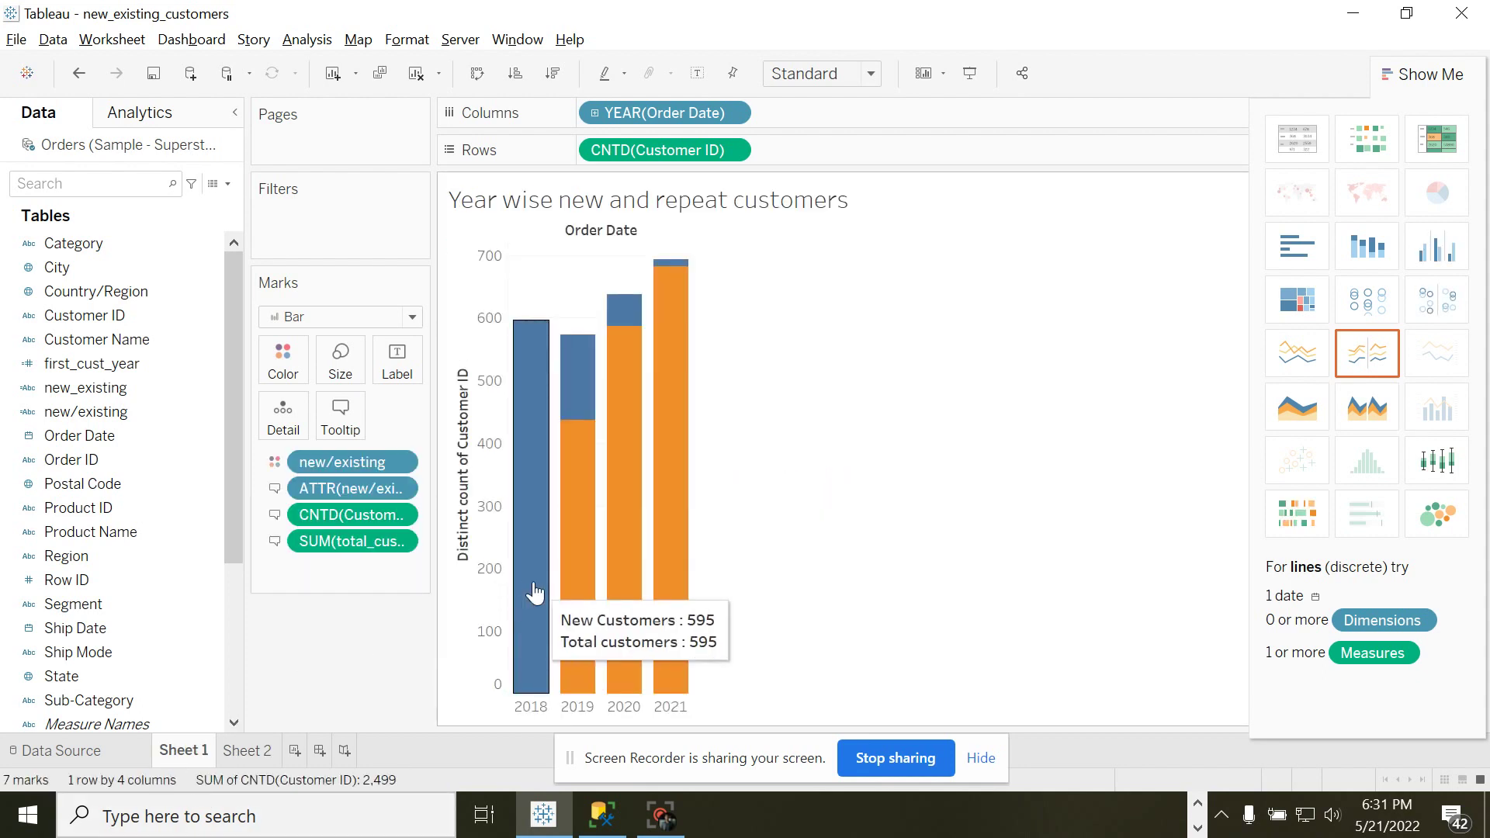
click(247, 752)
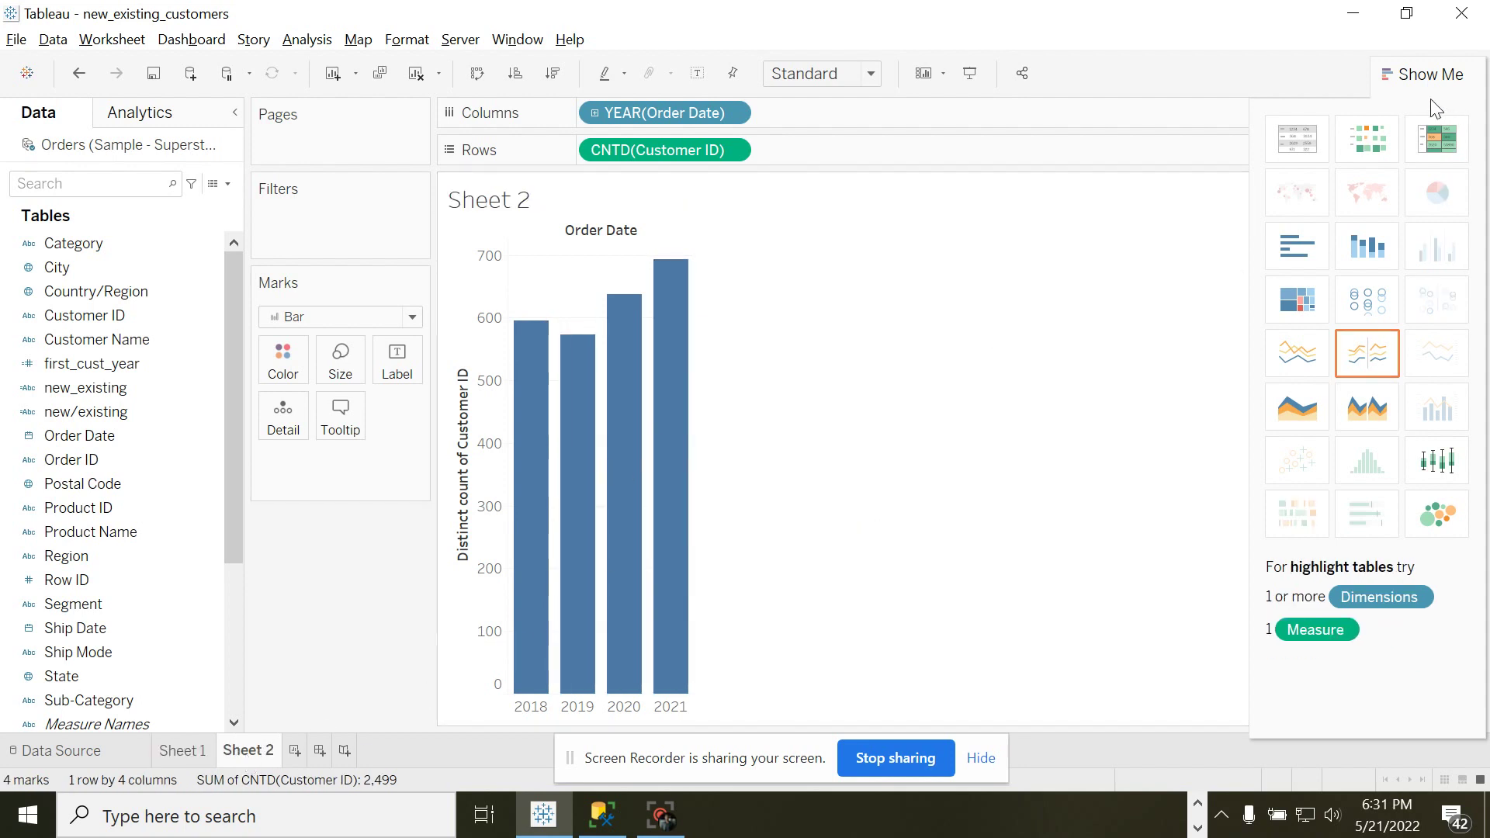
click(1416, 74)
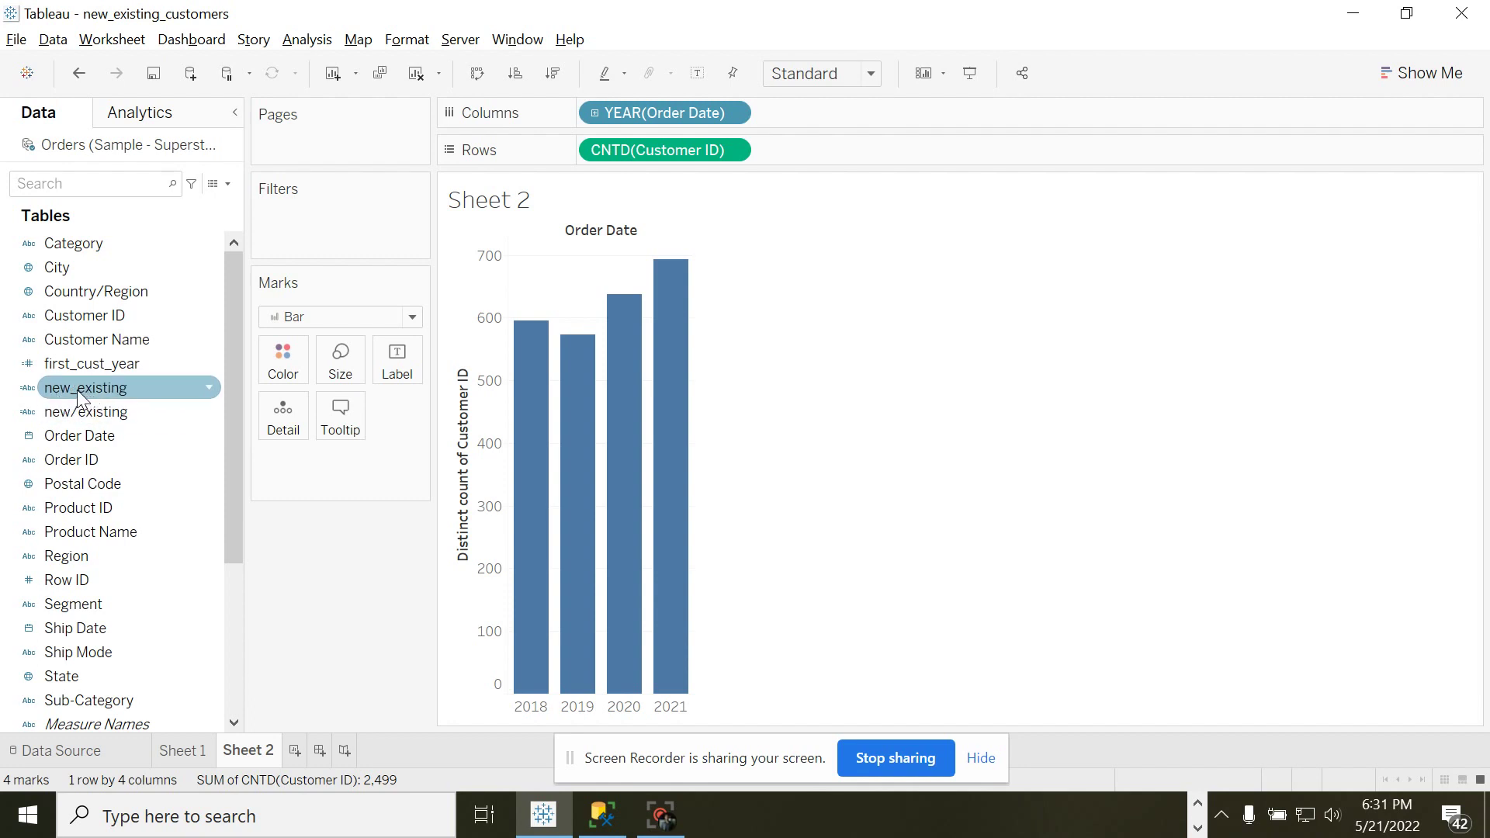
drag(77, 390, 282, 372)
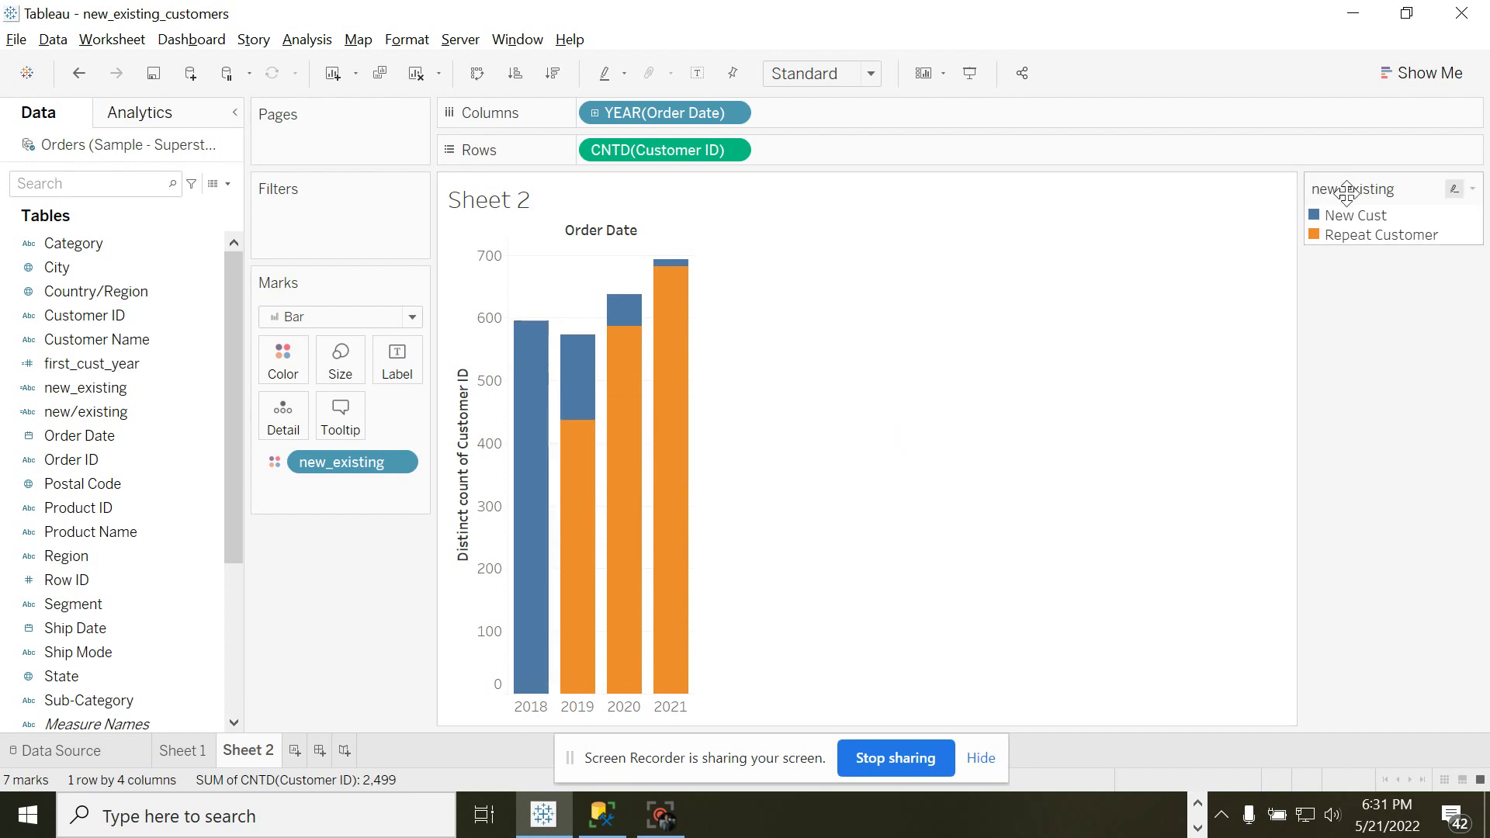
Compare the tooltips of the new and repeat bar segments on Sheet 2 with those on Sheet 1.
mouse_move(530, 398)
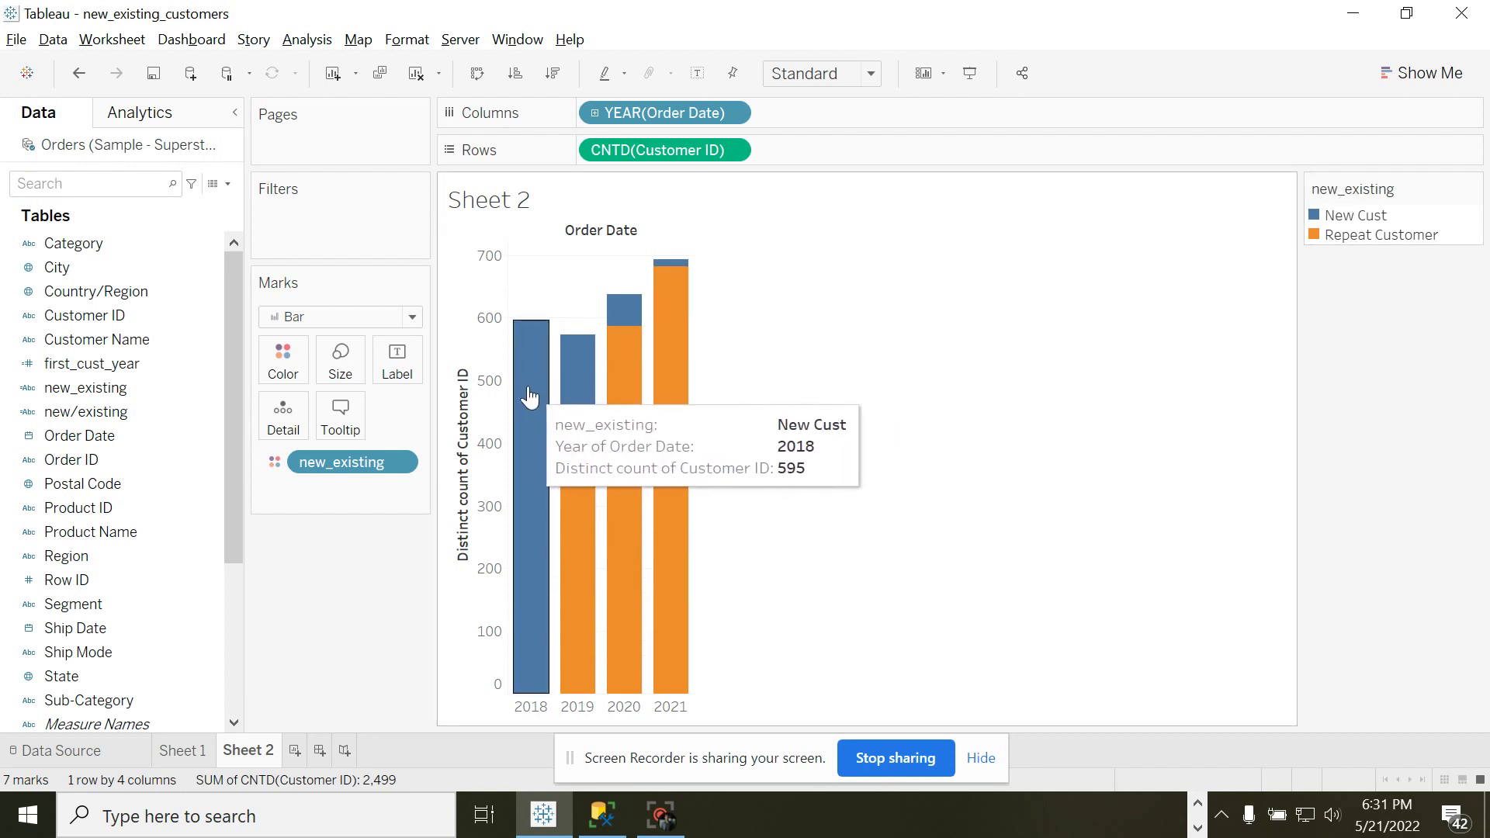
mouse_move(576, 449)
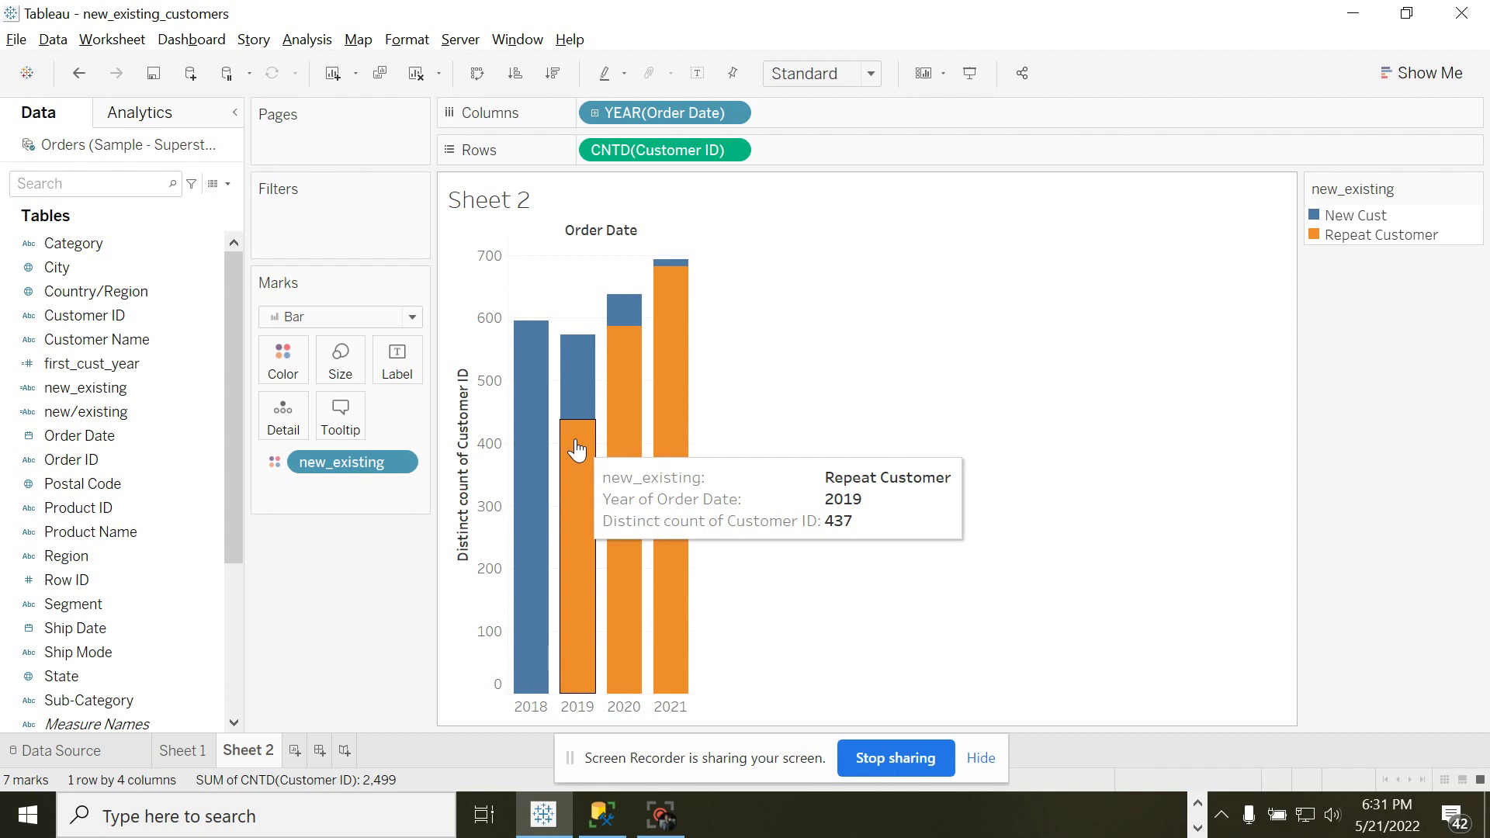
click(183, 755)
mouse_move(591, 548)
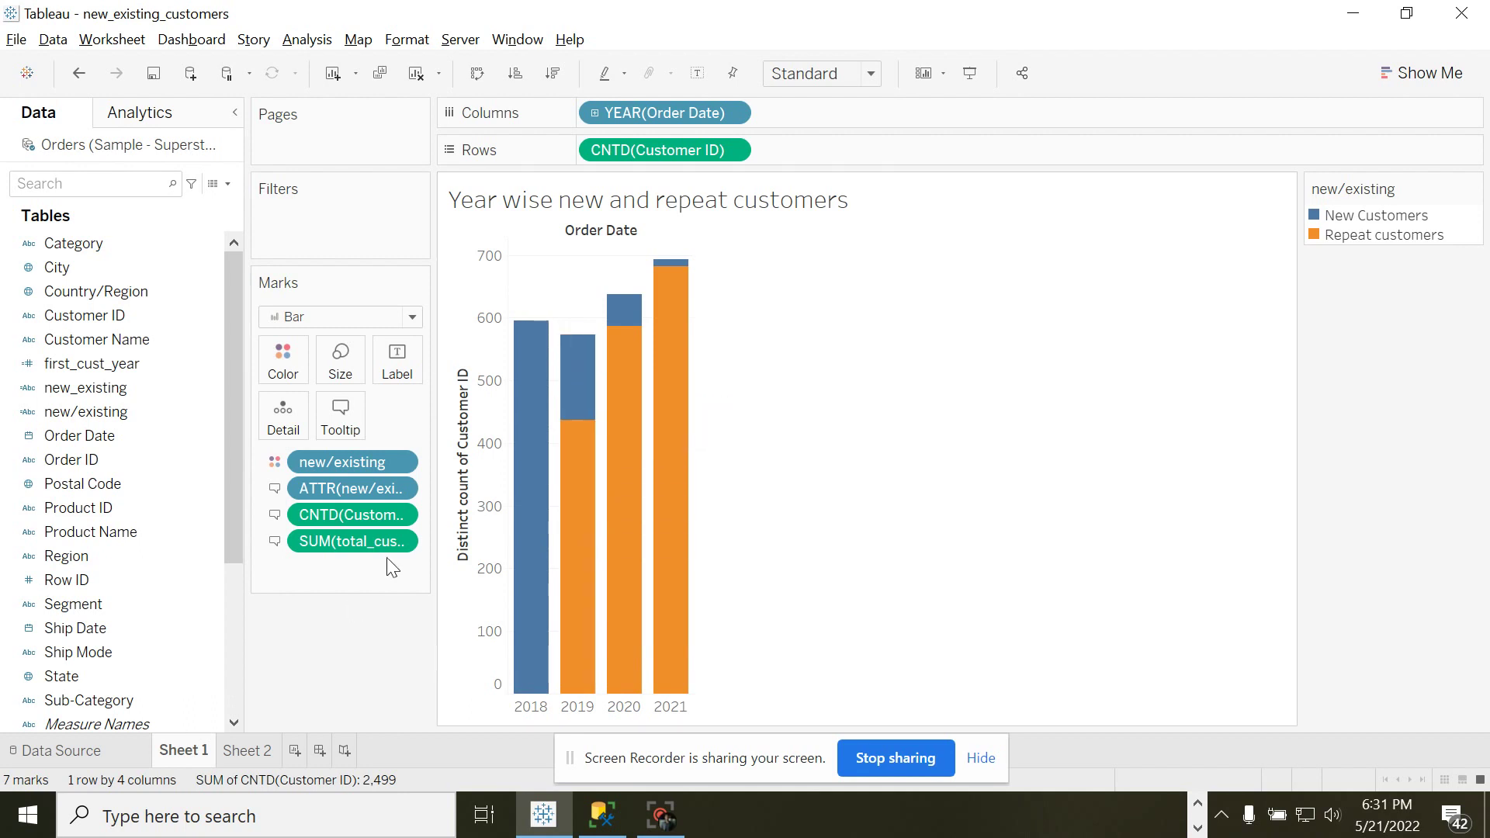
mouse_move(629, 315)
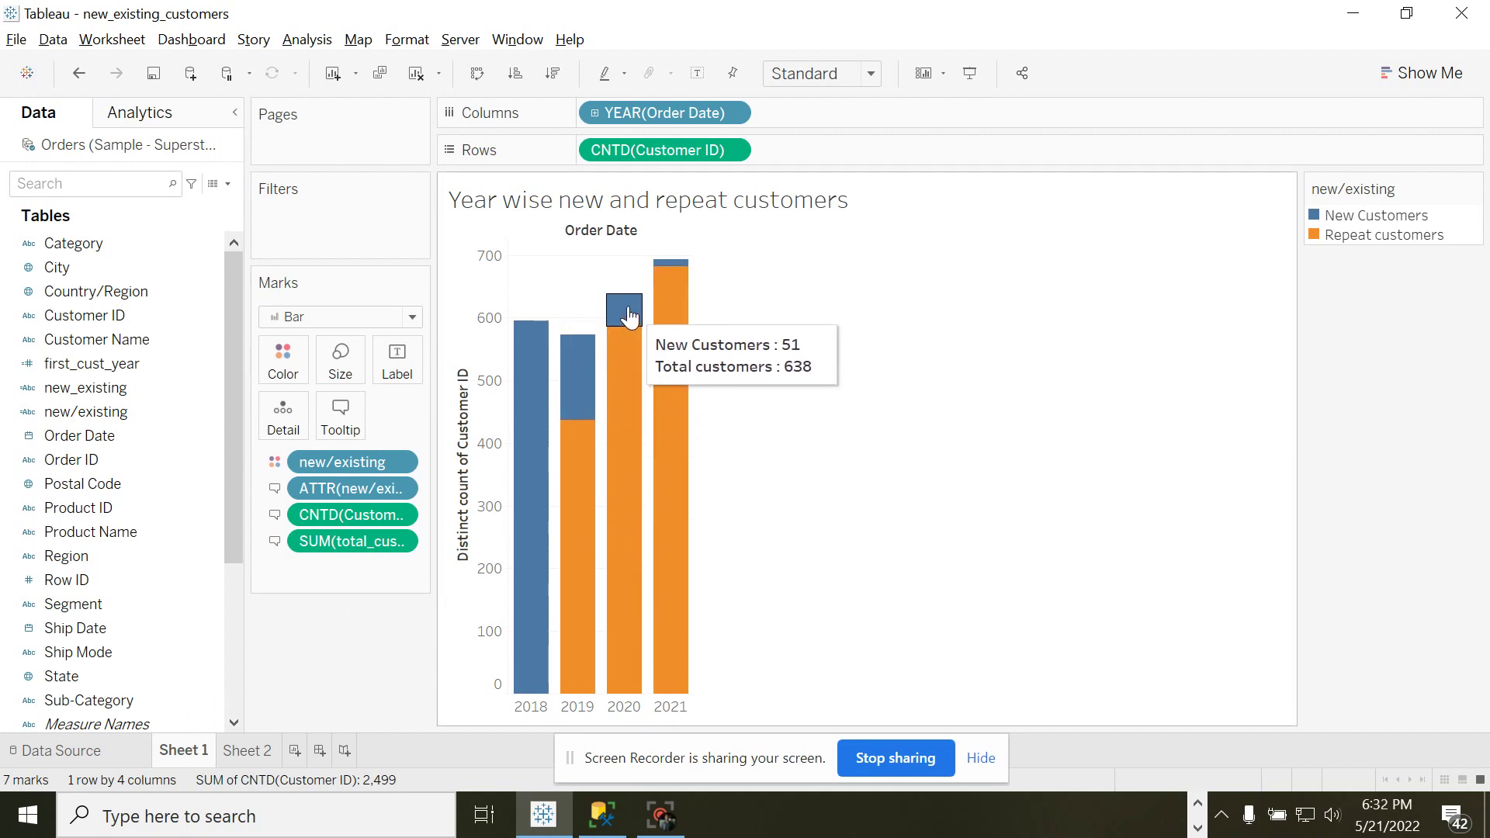
click(245, 749)
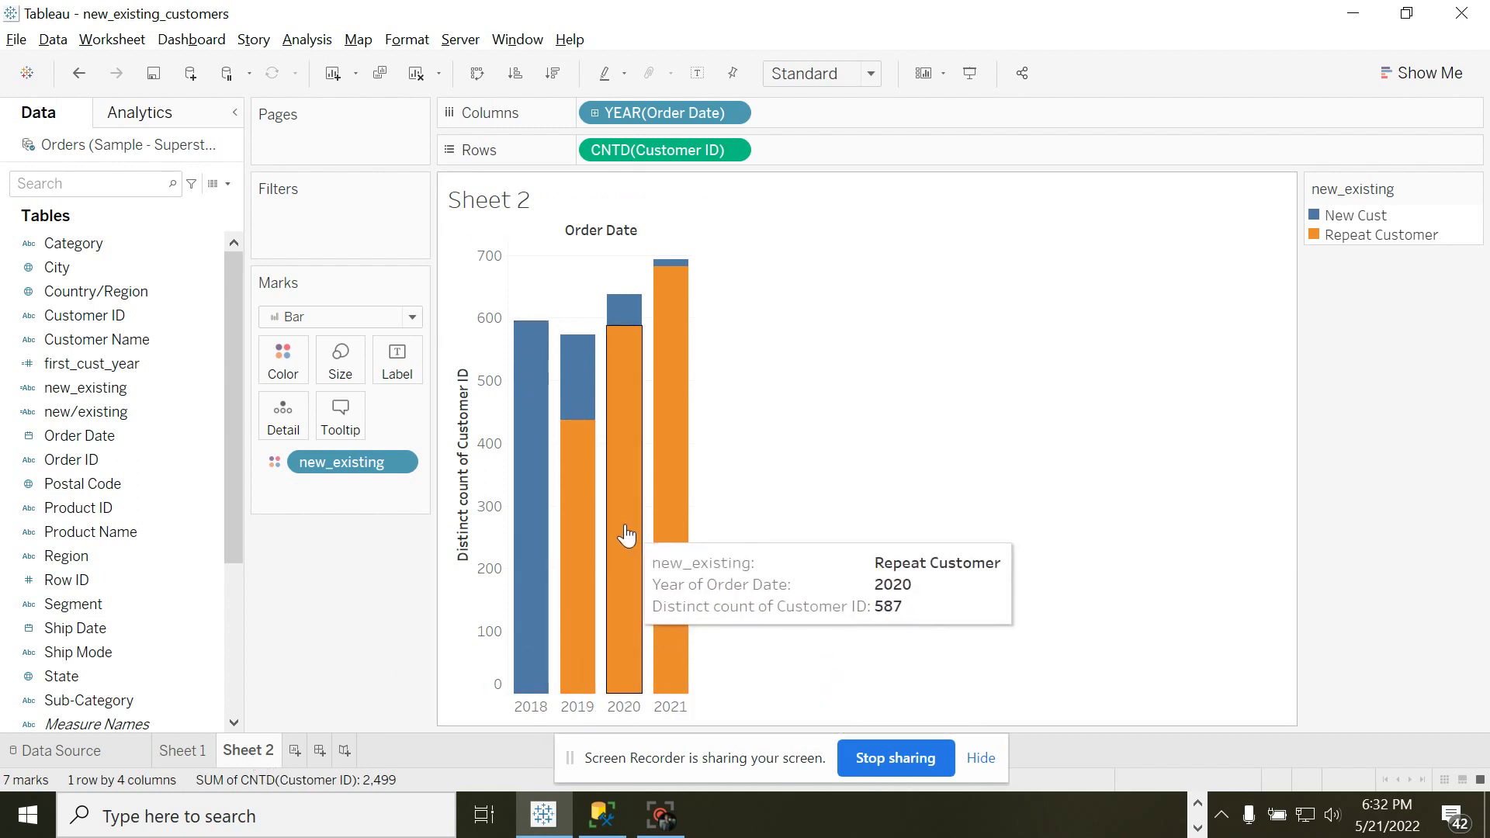
Inspect the tooltips of the 2018, 2020 and 2021 bar segments on Sheet 2.
mouse_move(632, 309)
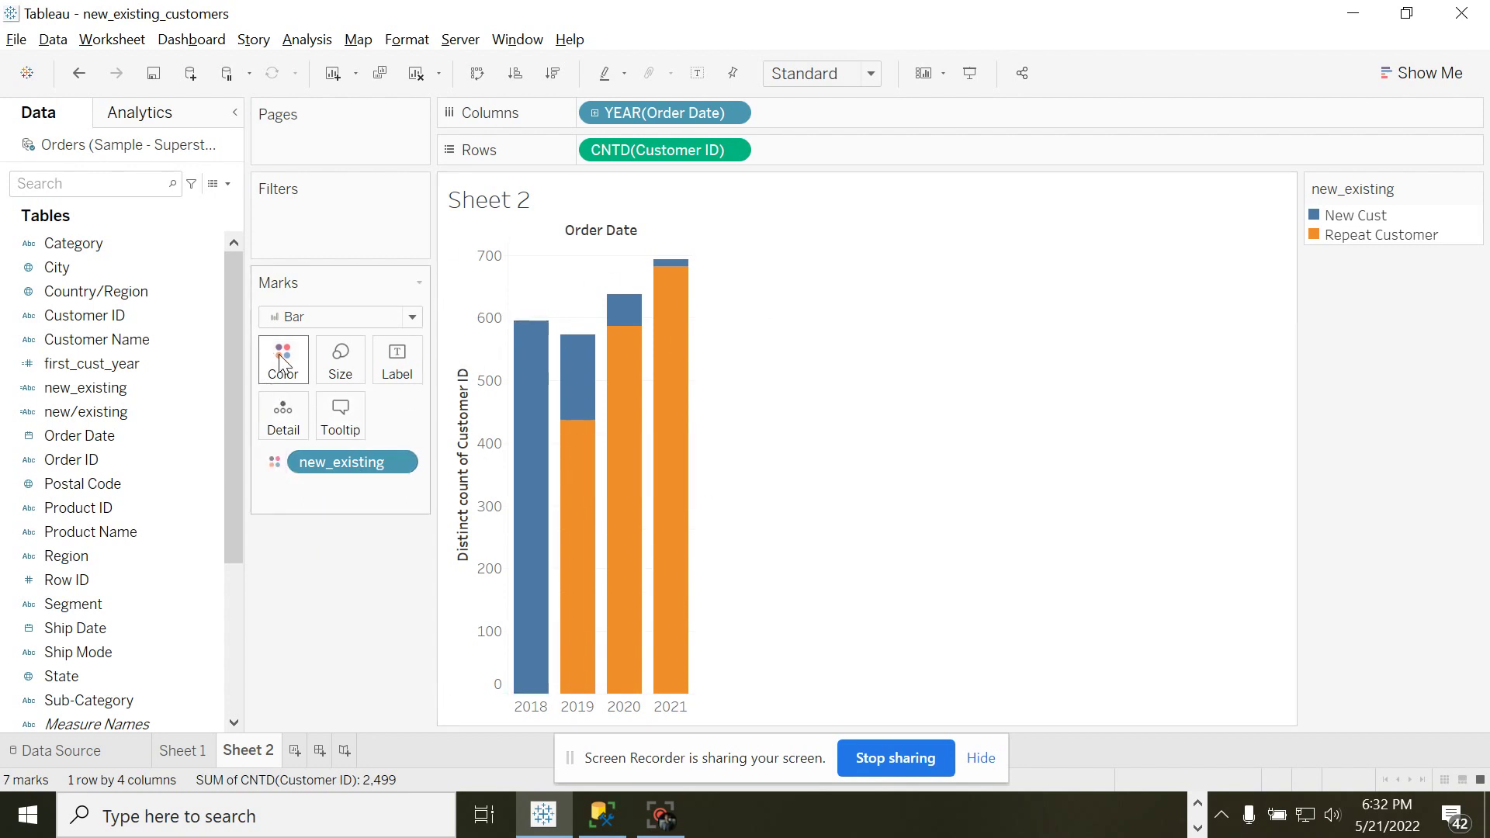
mouse_move(522, 491)
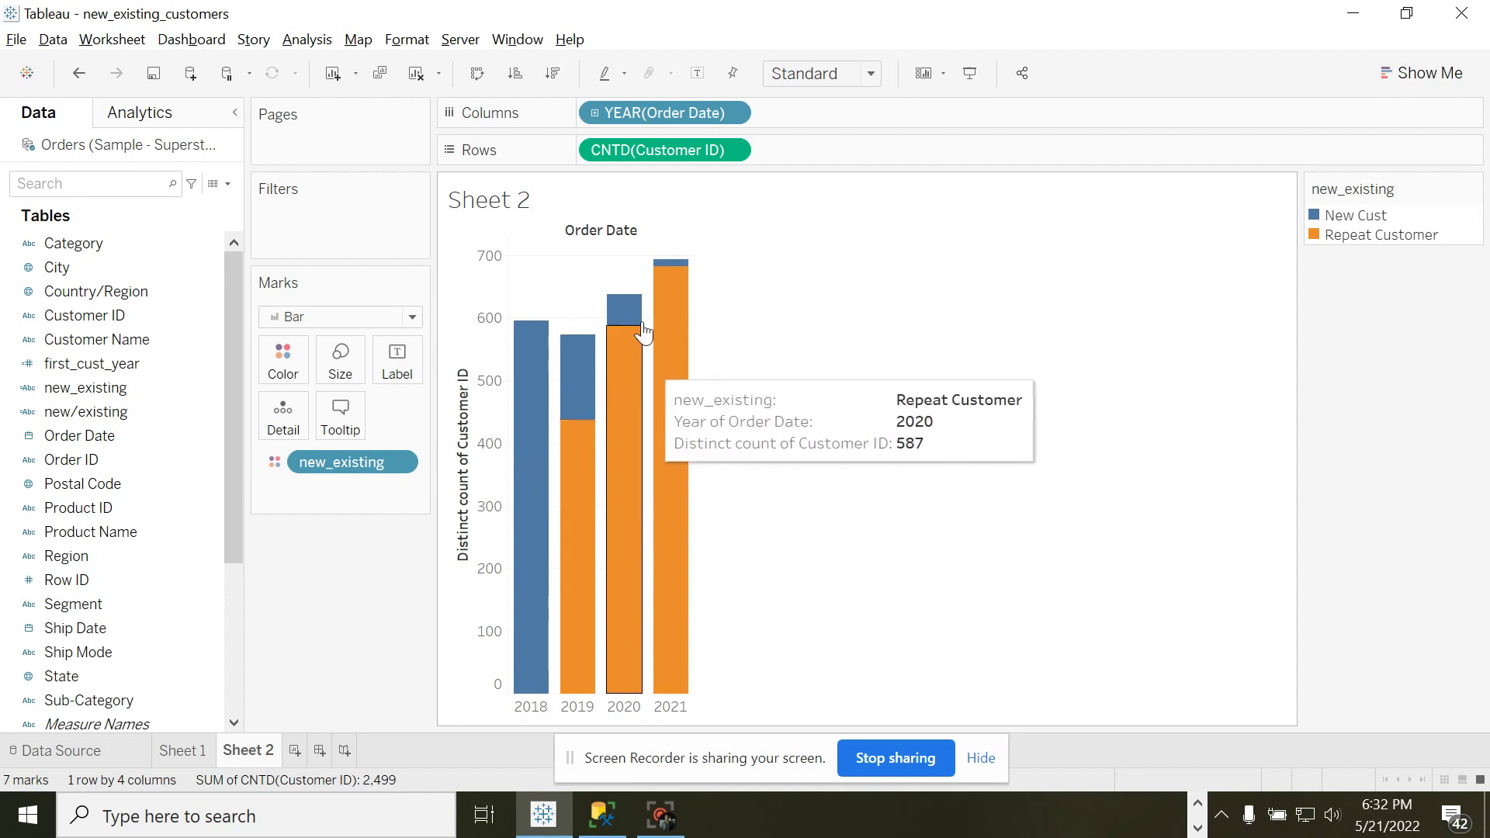
mouse_move(685, 270)
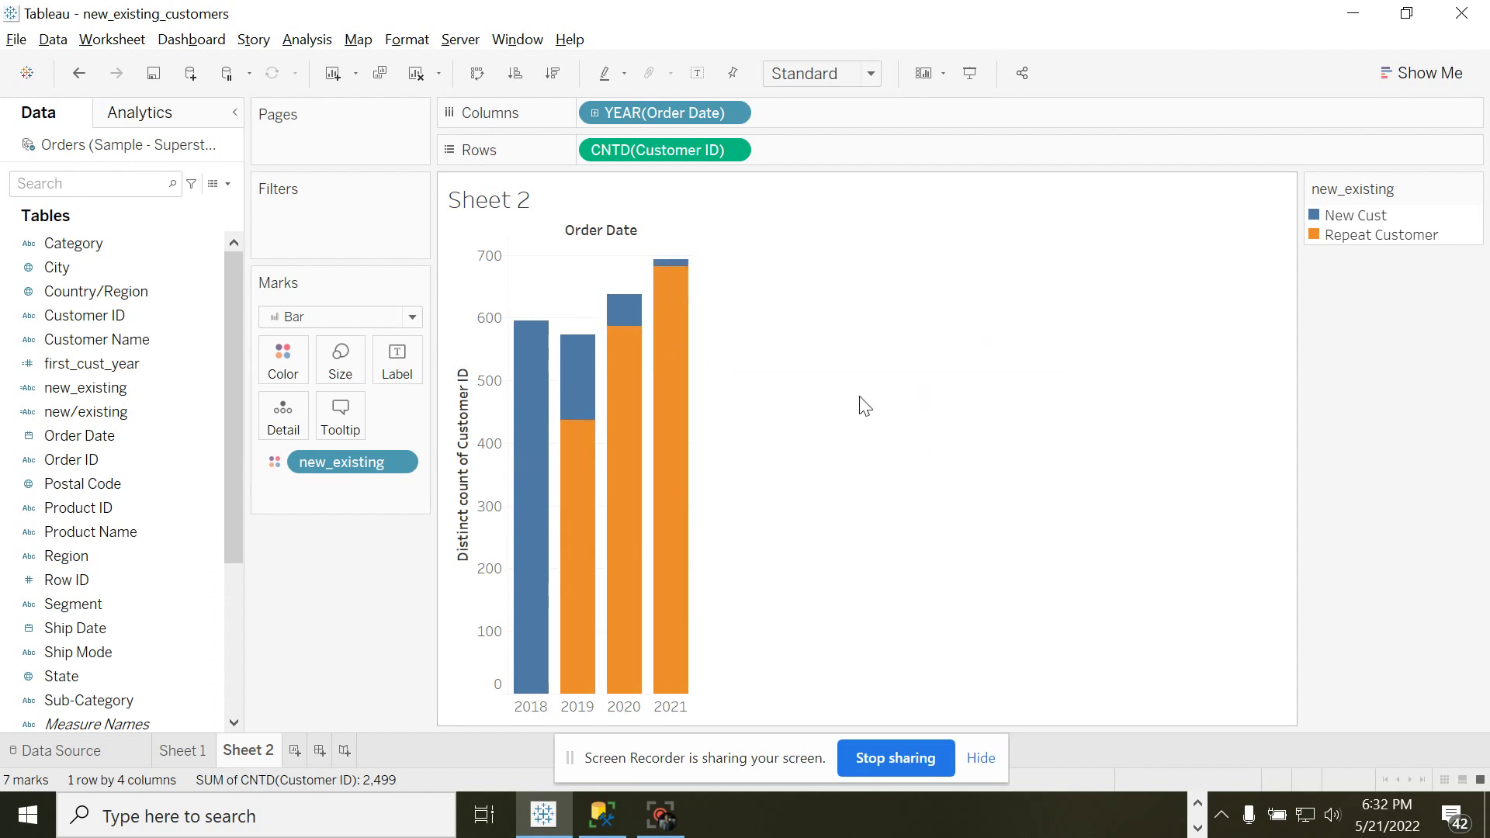
Switch to SQL Server Management Studio and run the query select * from orders.
click(613, 819)
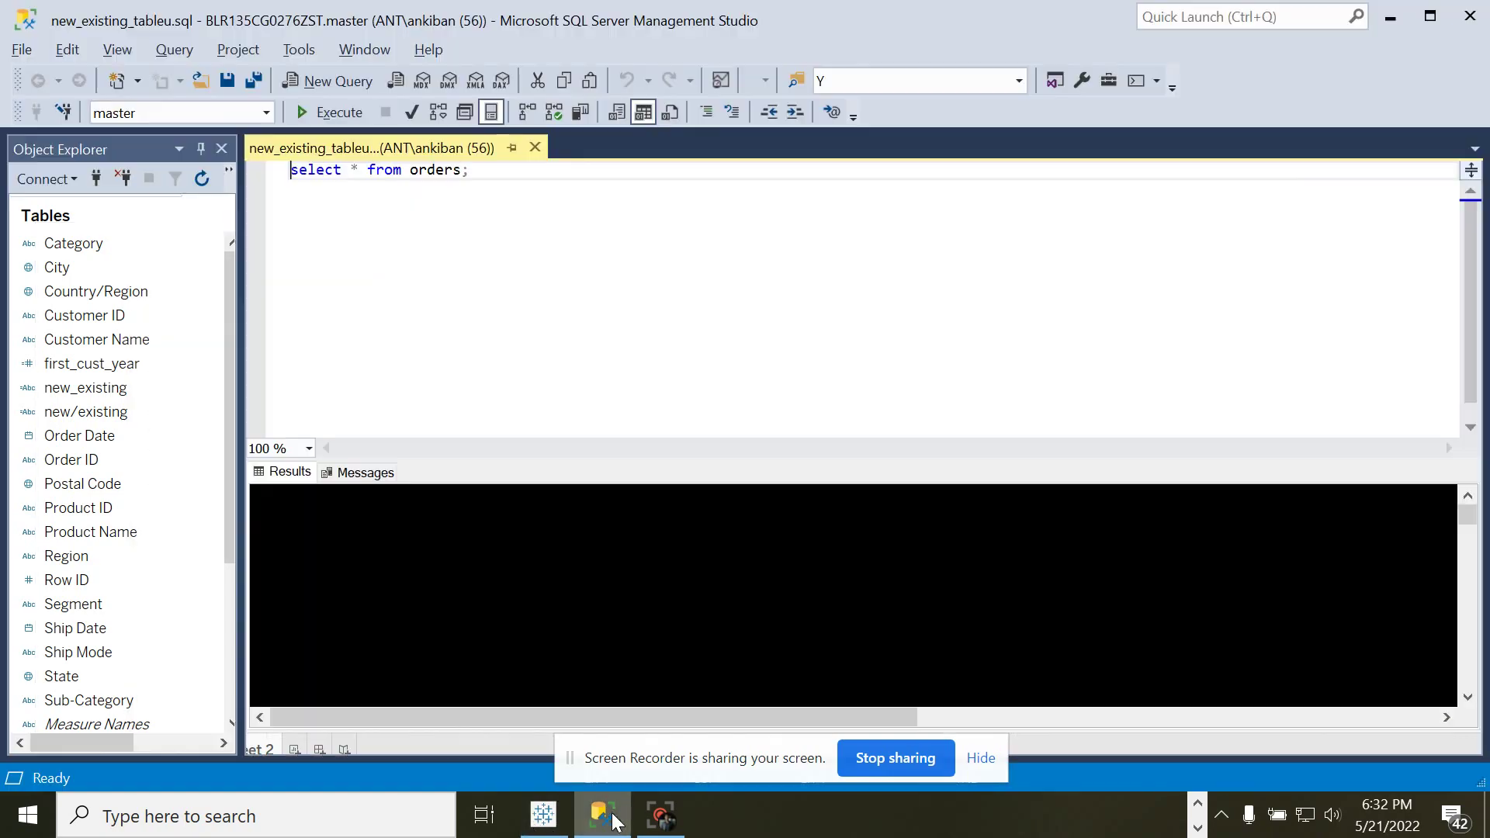
click(324, 123)
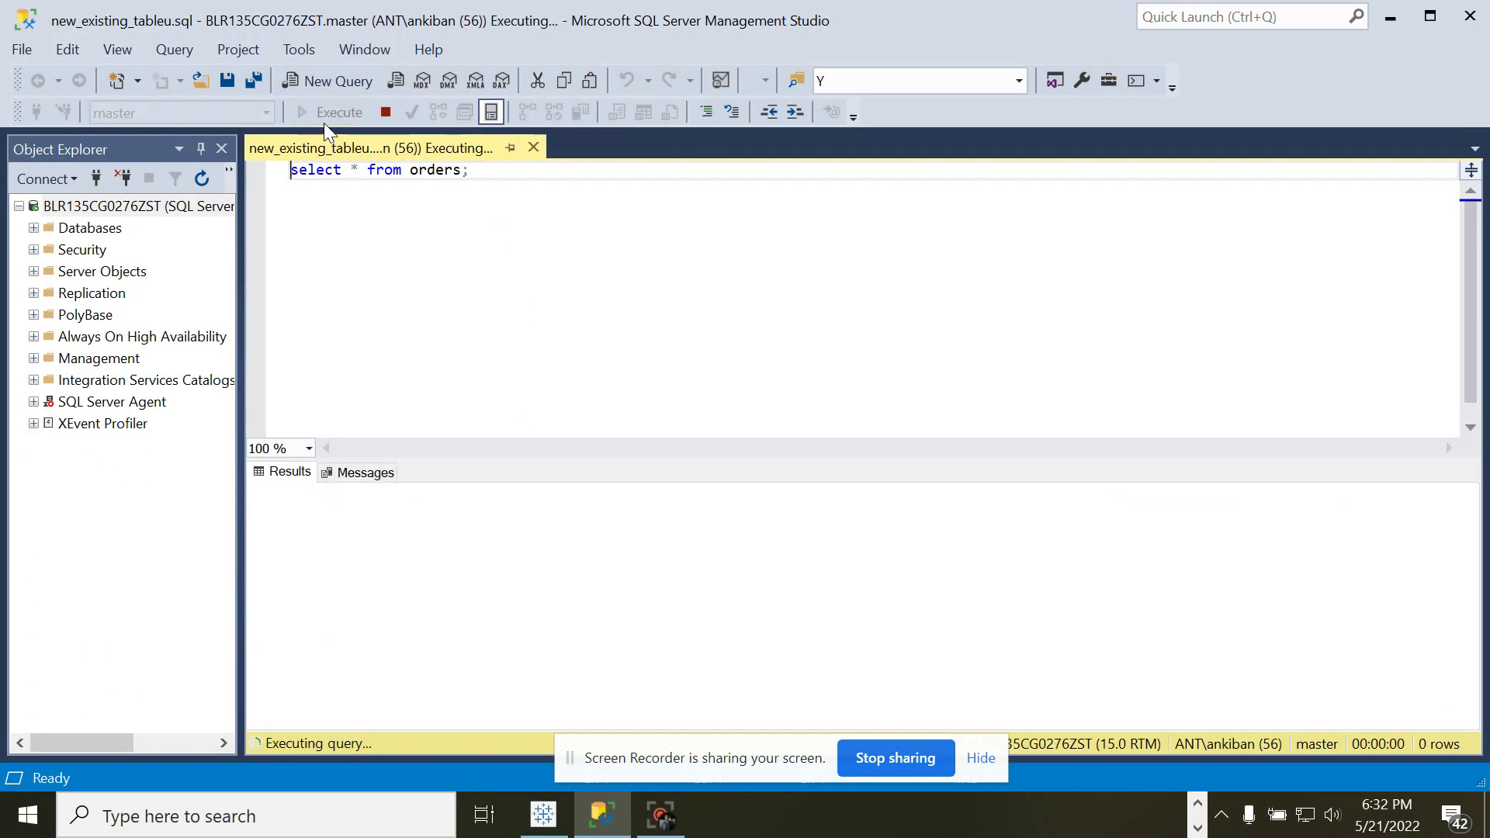
Split the query over several lines and replace the asterisk with customer_id and year(order_date).
click(482, 174)
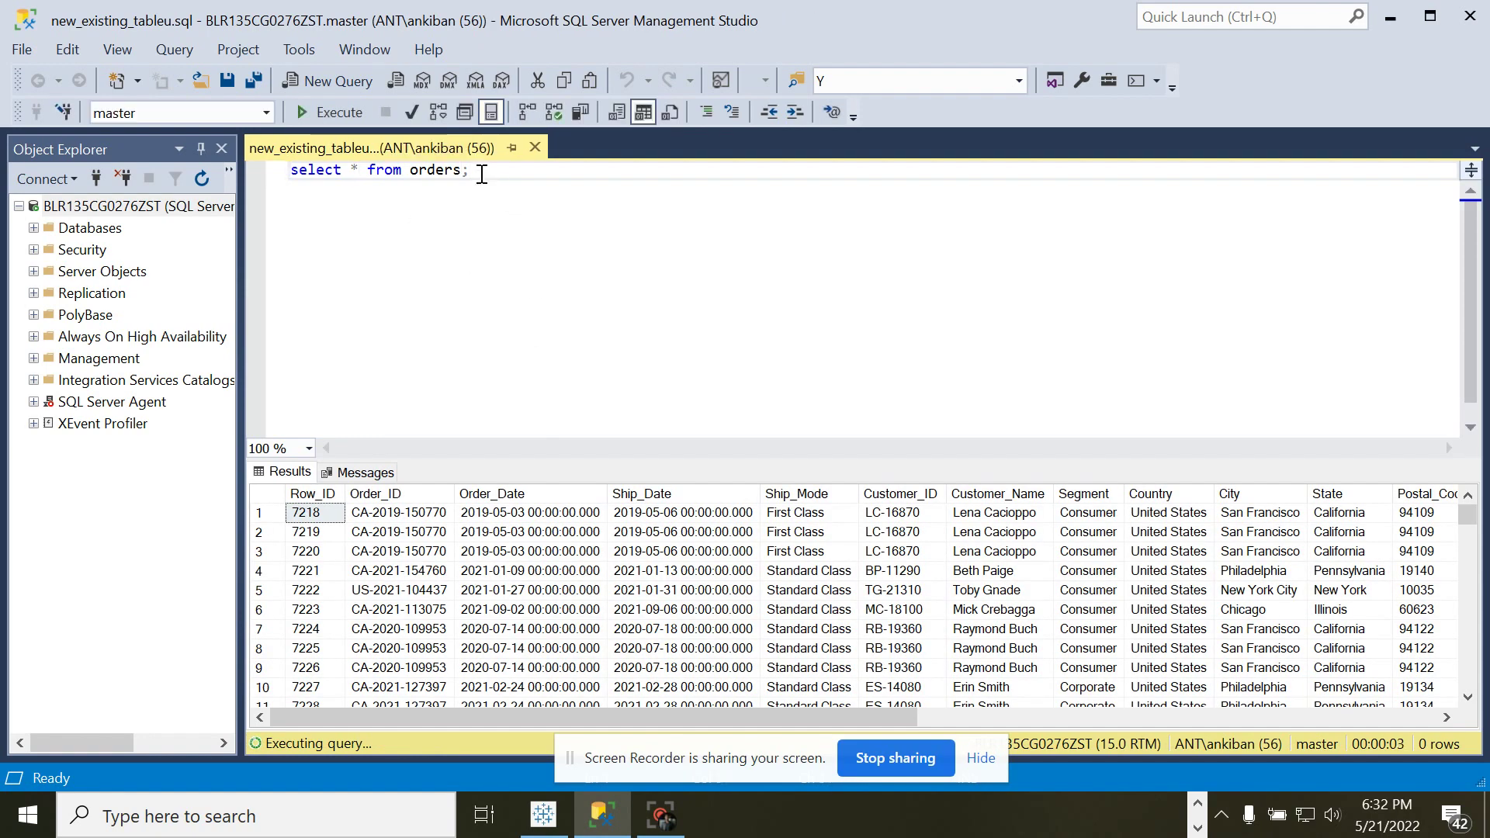
key(Return)
key(Return)
key(BackSpace)
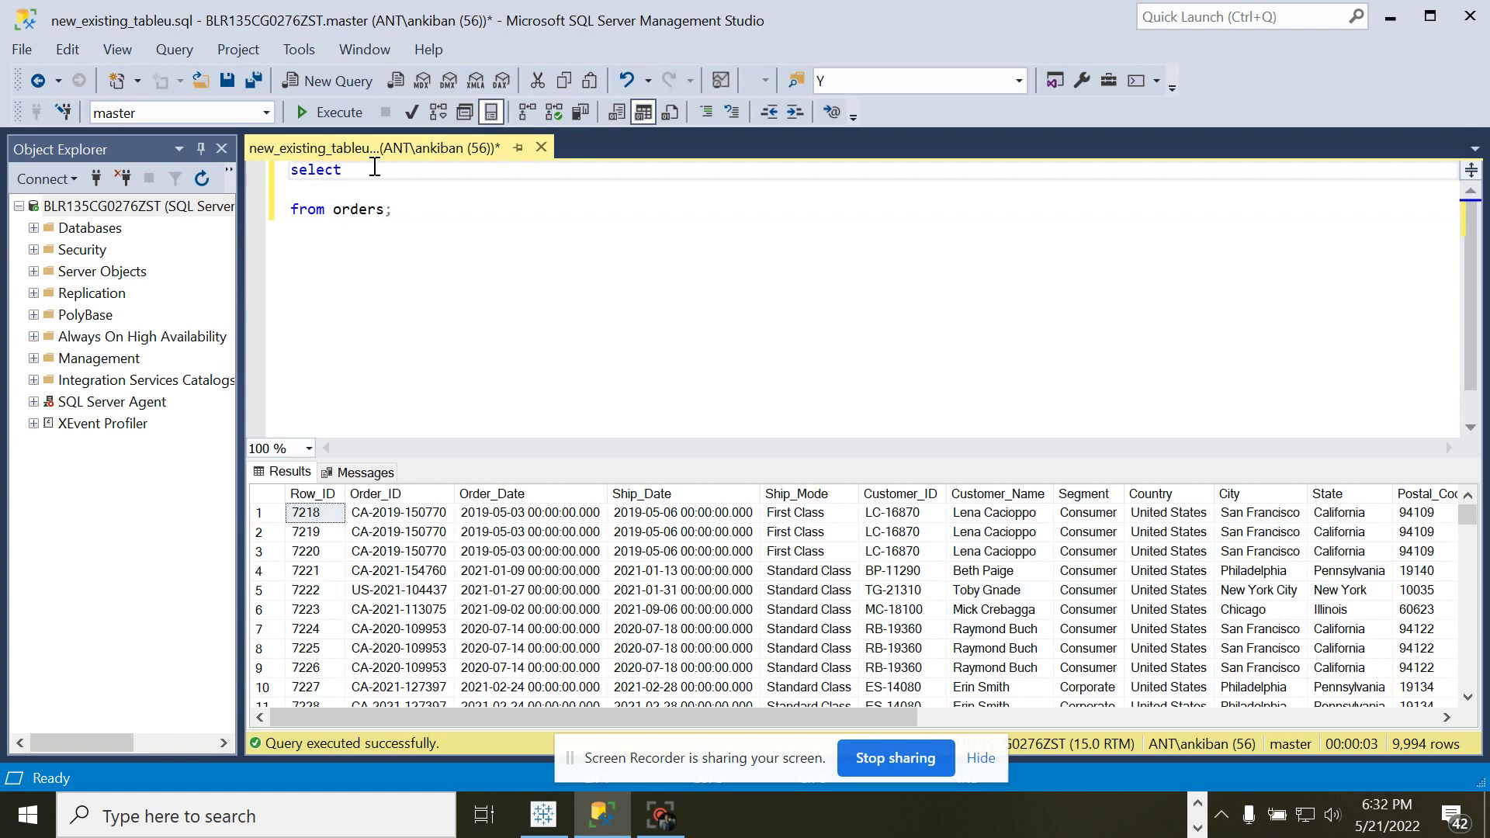
key(Down)
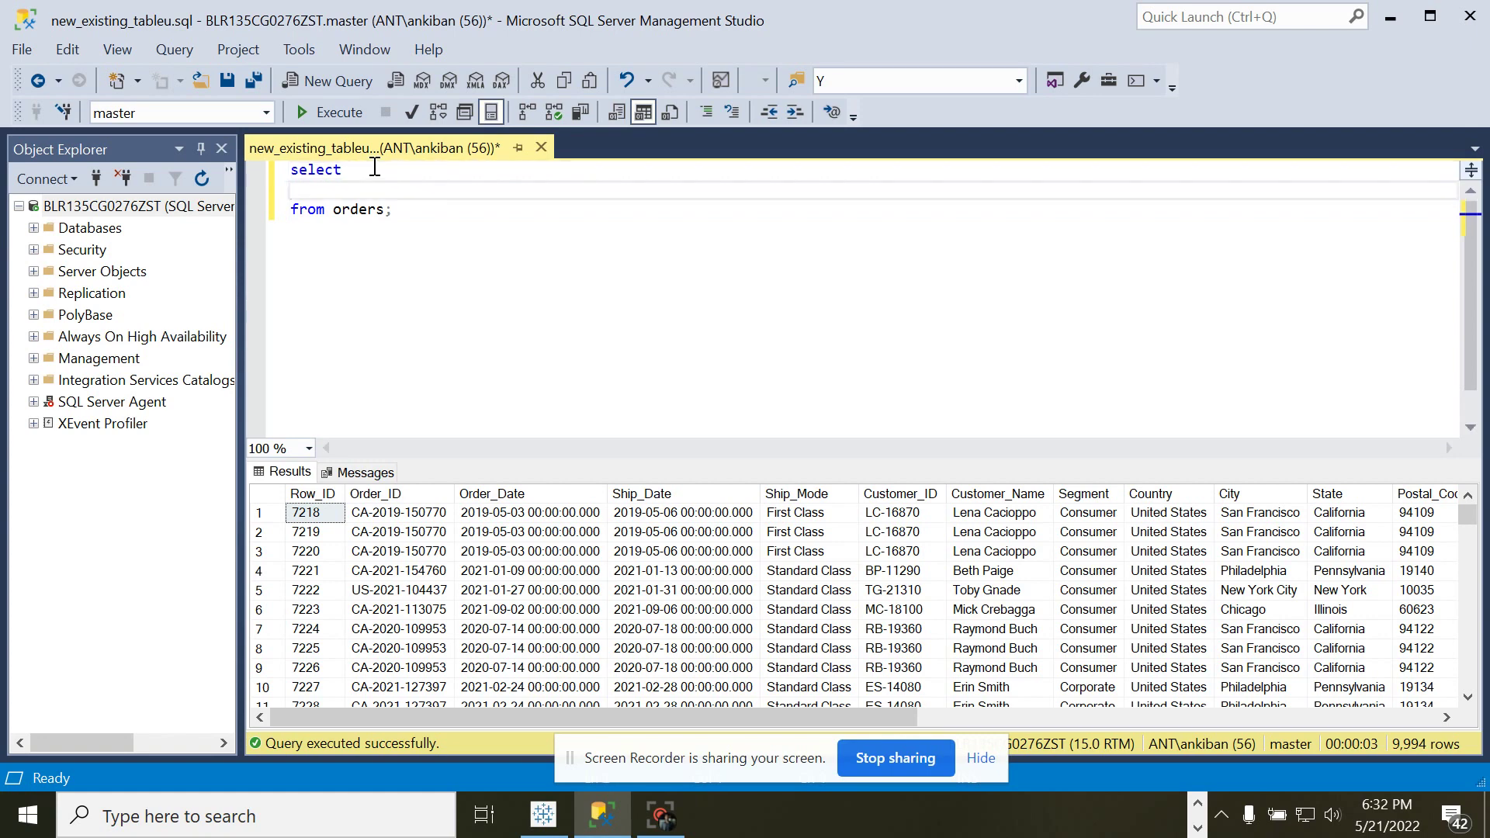
text(customer_i)
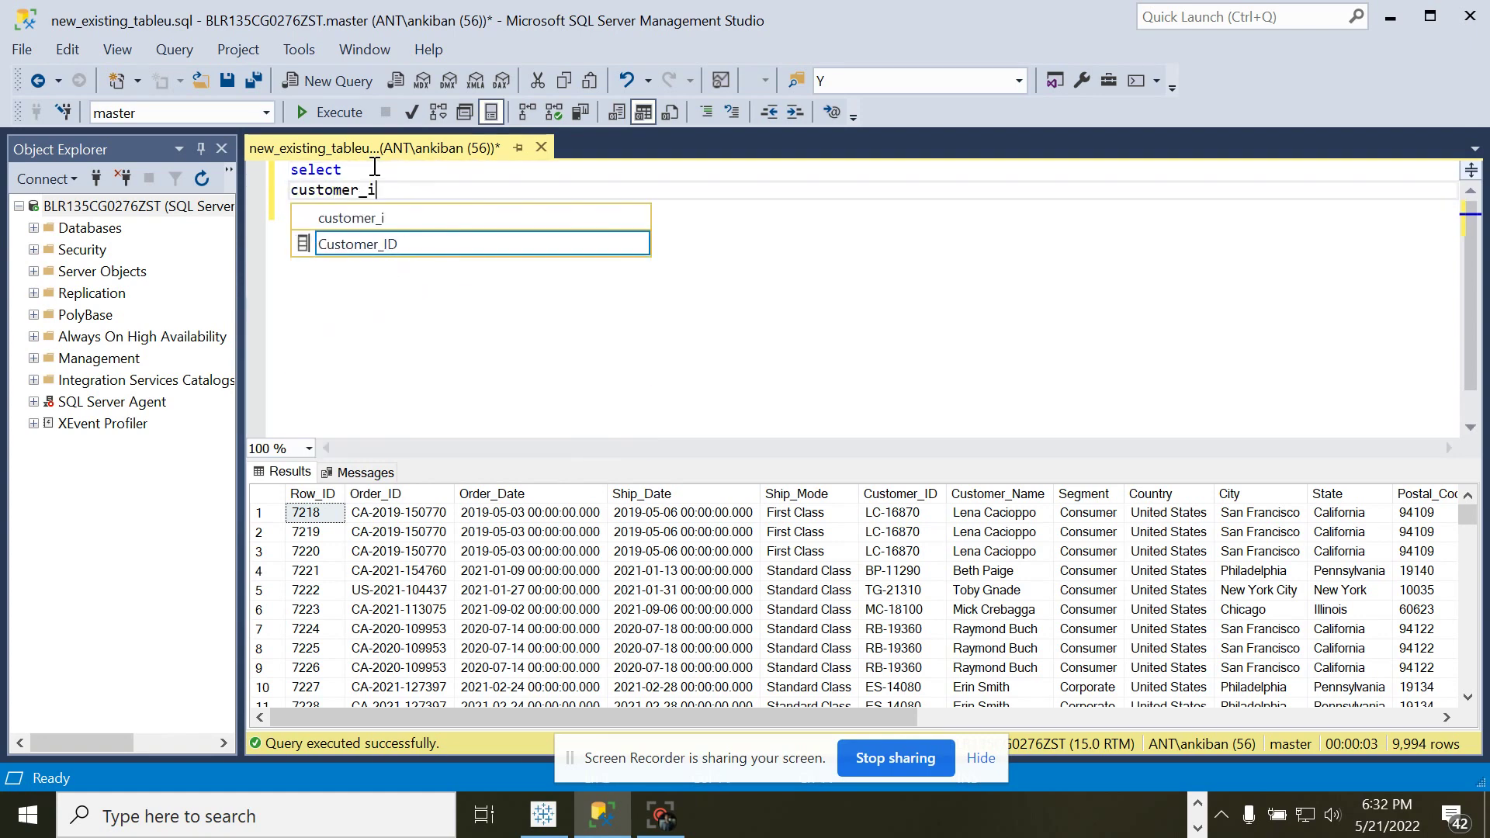
text(d,year)
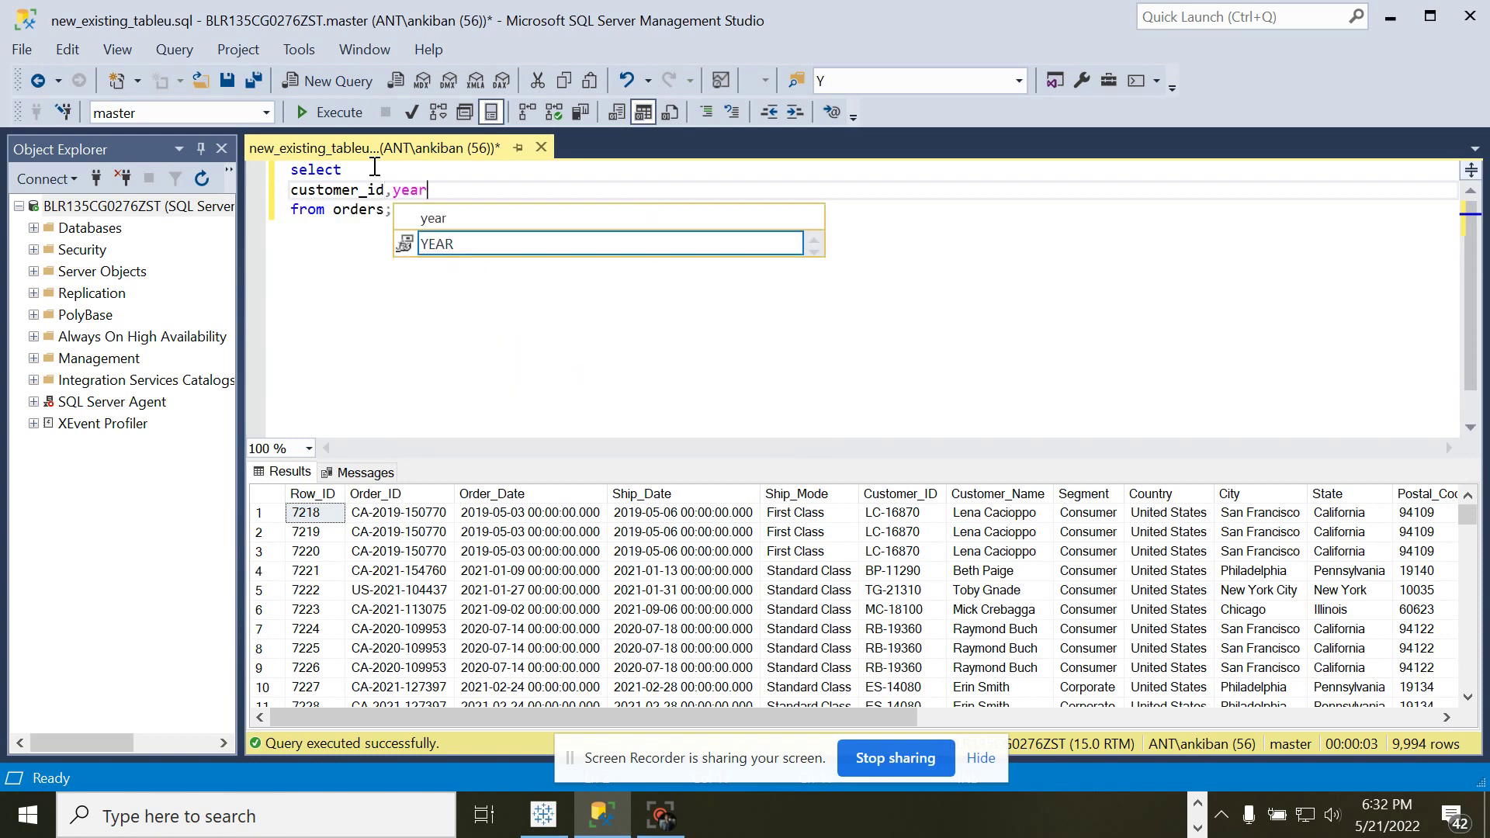
text((orde)
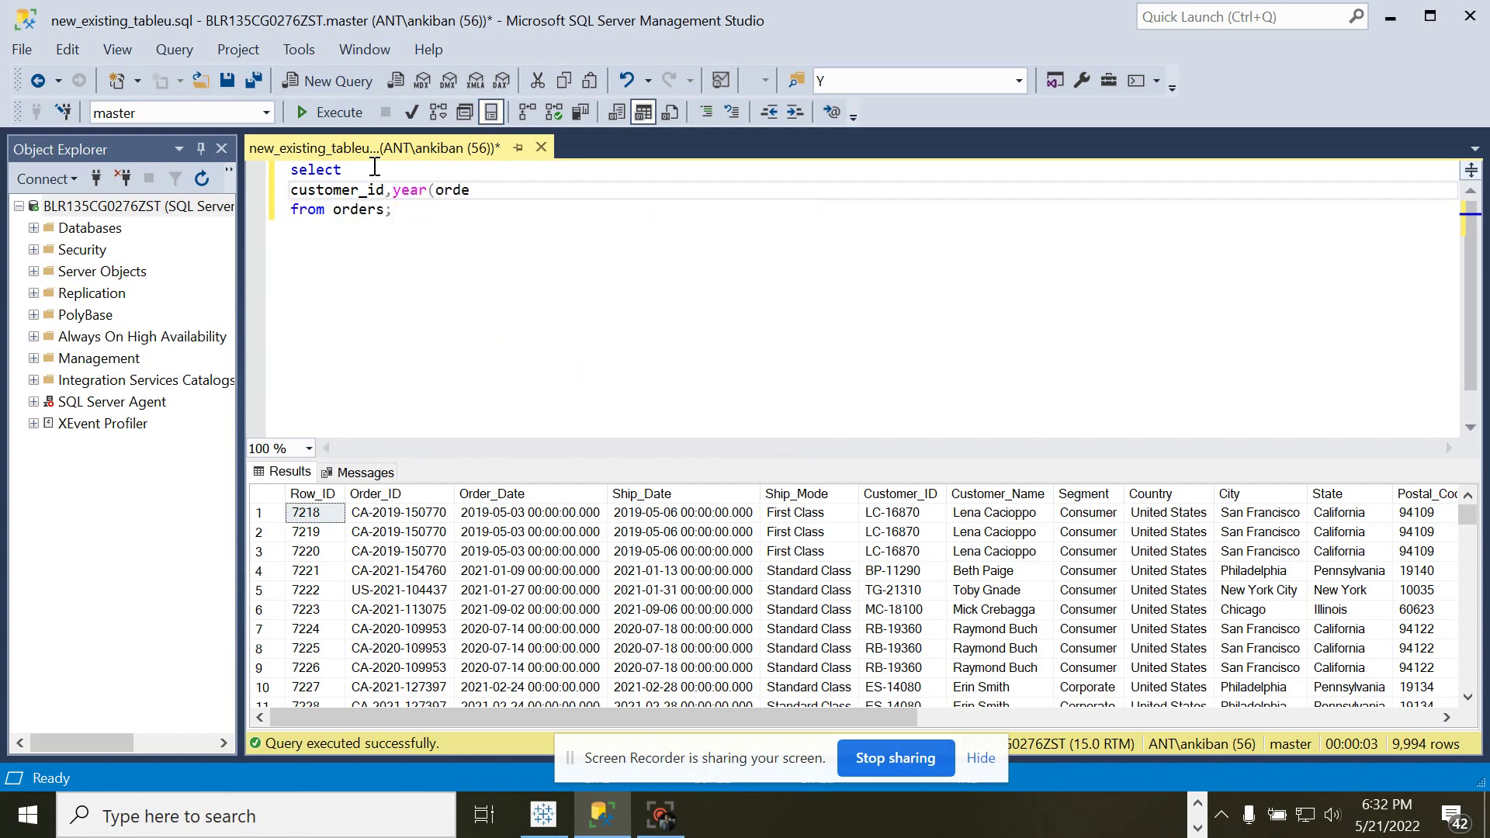
text(r_date)
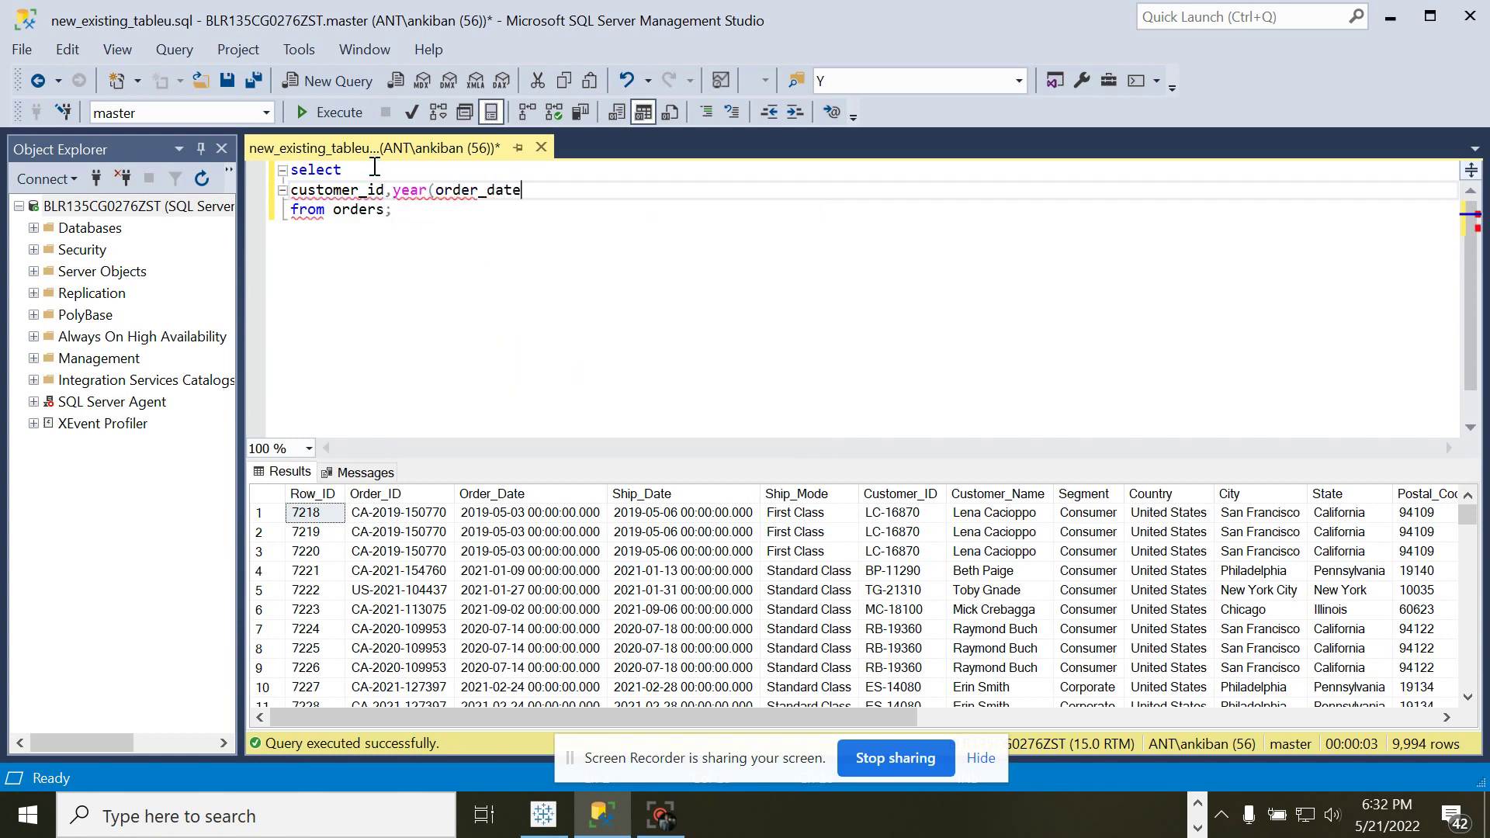
Wrap the order year in min() and alias the result as first_cust_order.
text()min()
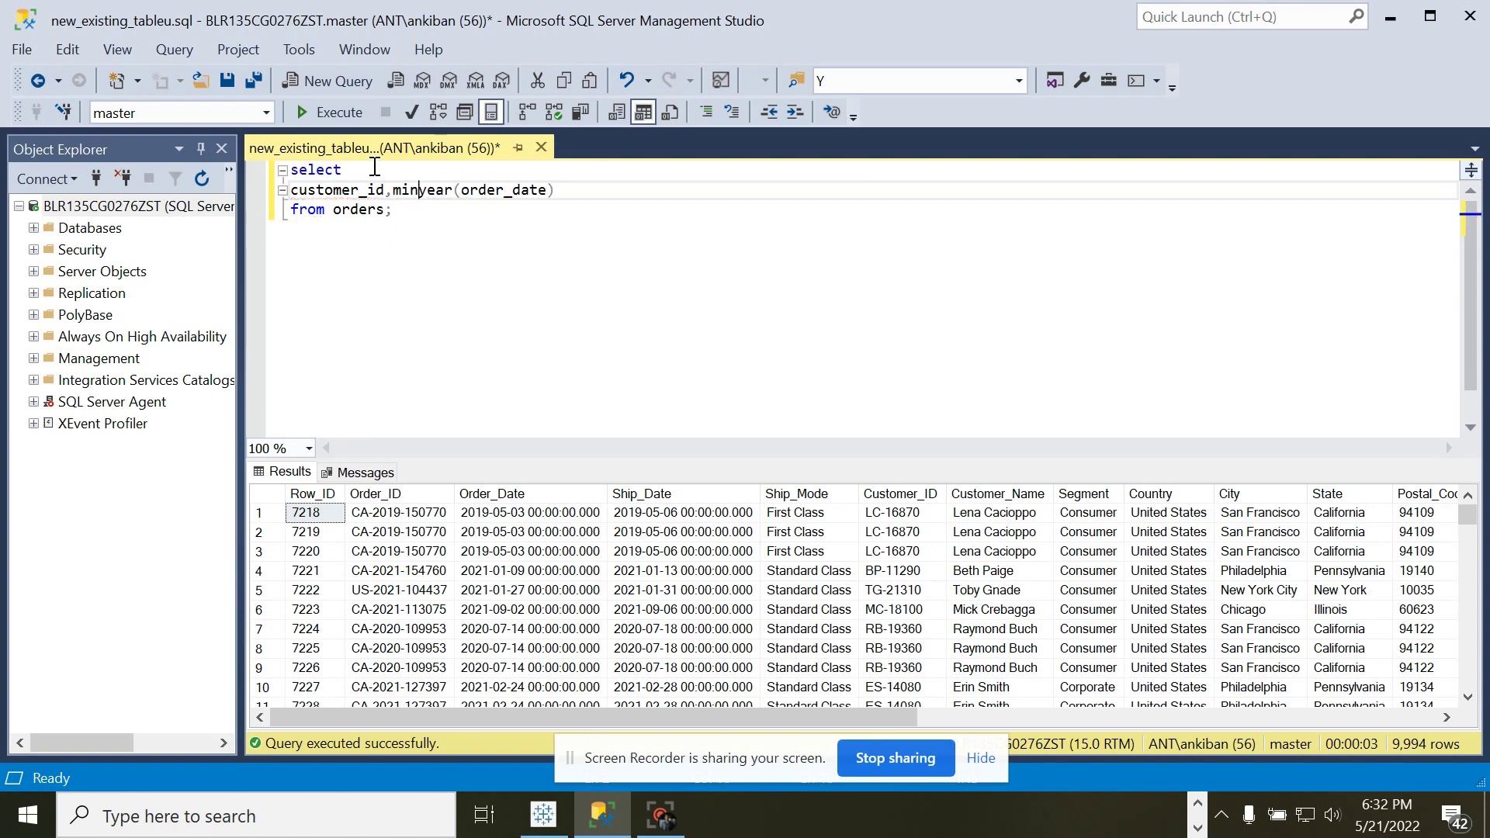
key(End)
text()) )
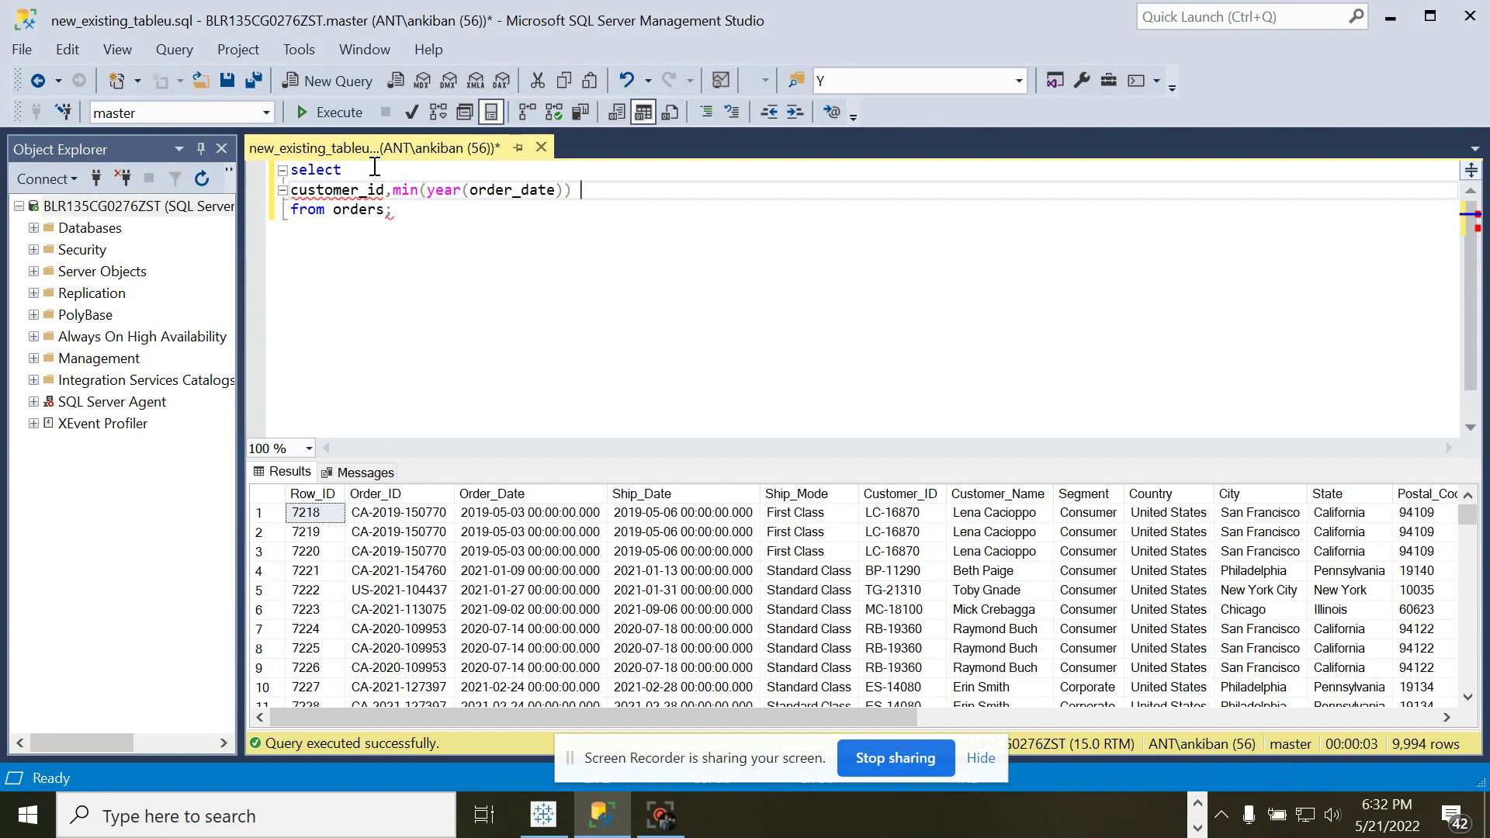
text(as first_cust)
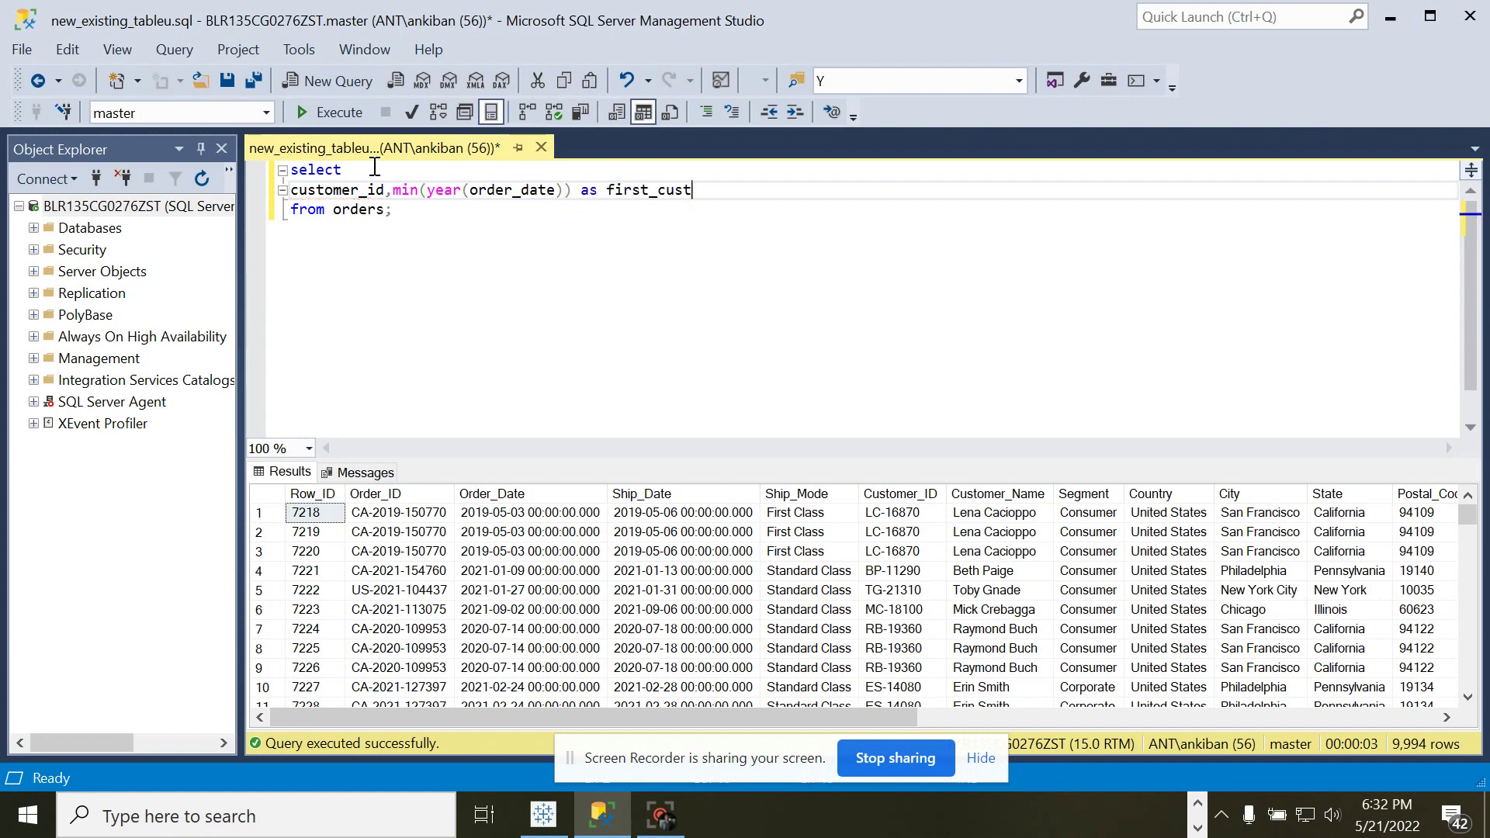
text(_order)
Wrap the query in a common table expression named first_order, leaving the semicolon on its own line below it.
key(ctrl+Home)
key(Return)
key(Up)
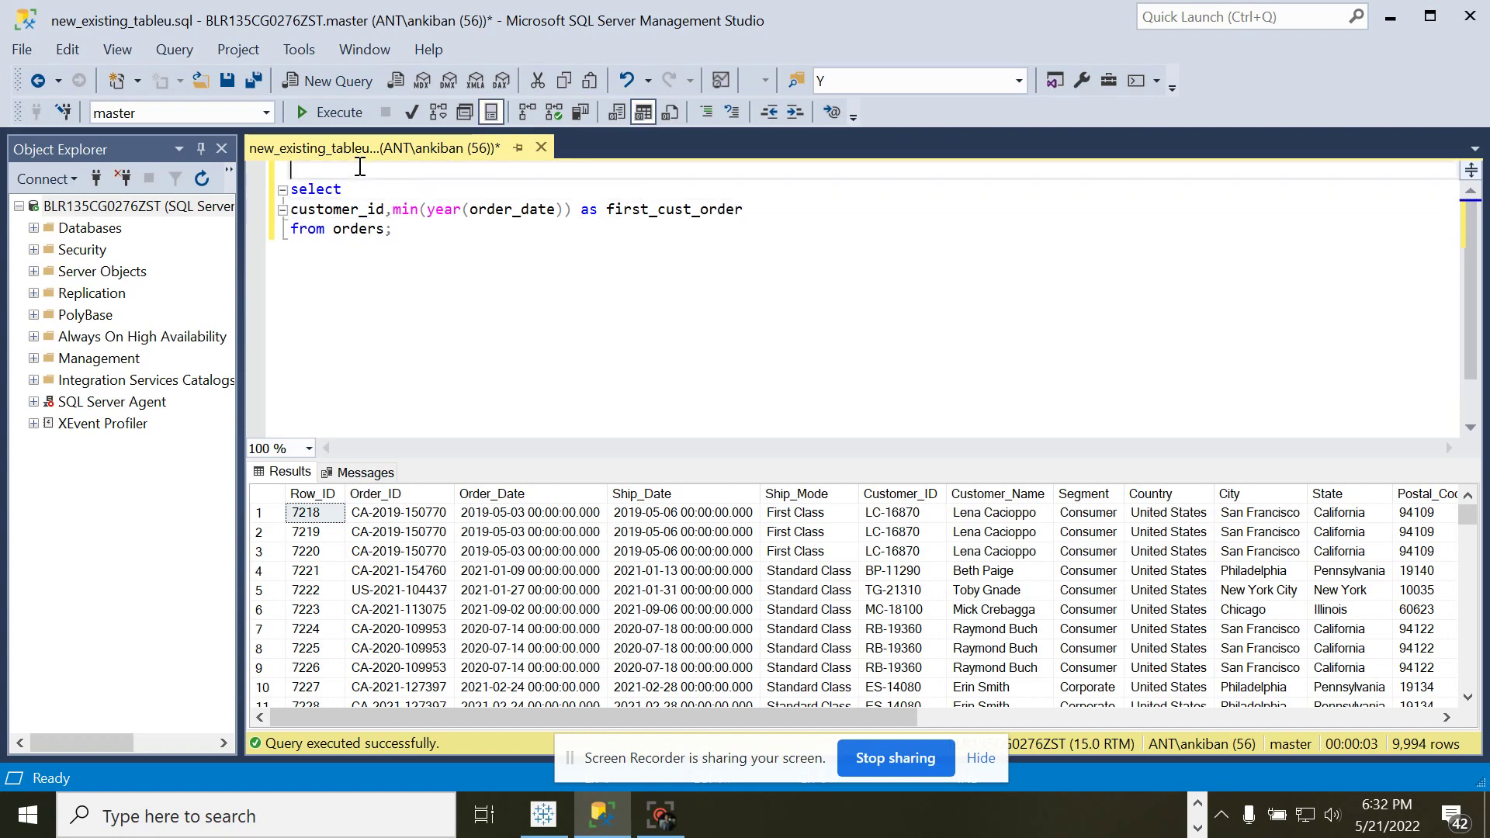
text(with first_o)
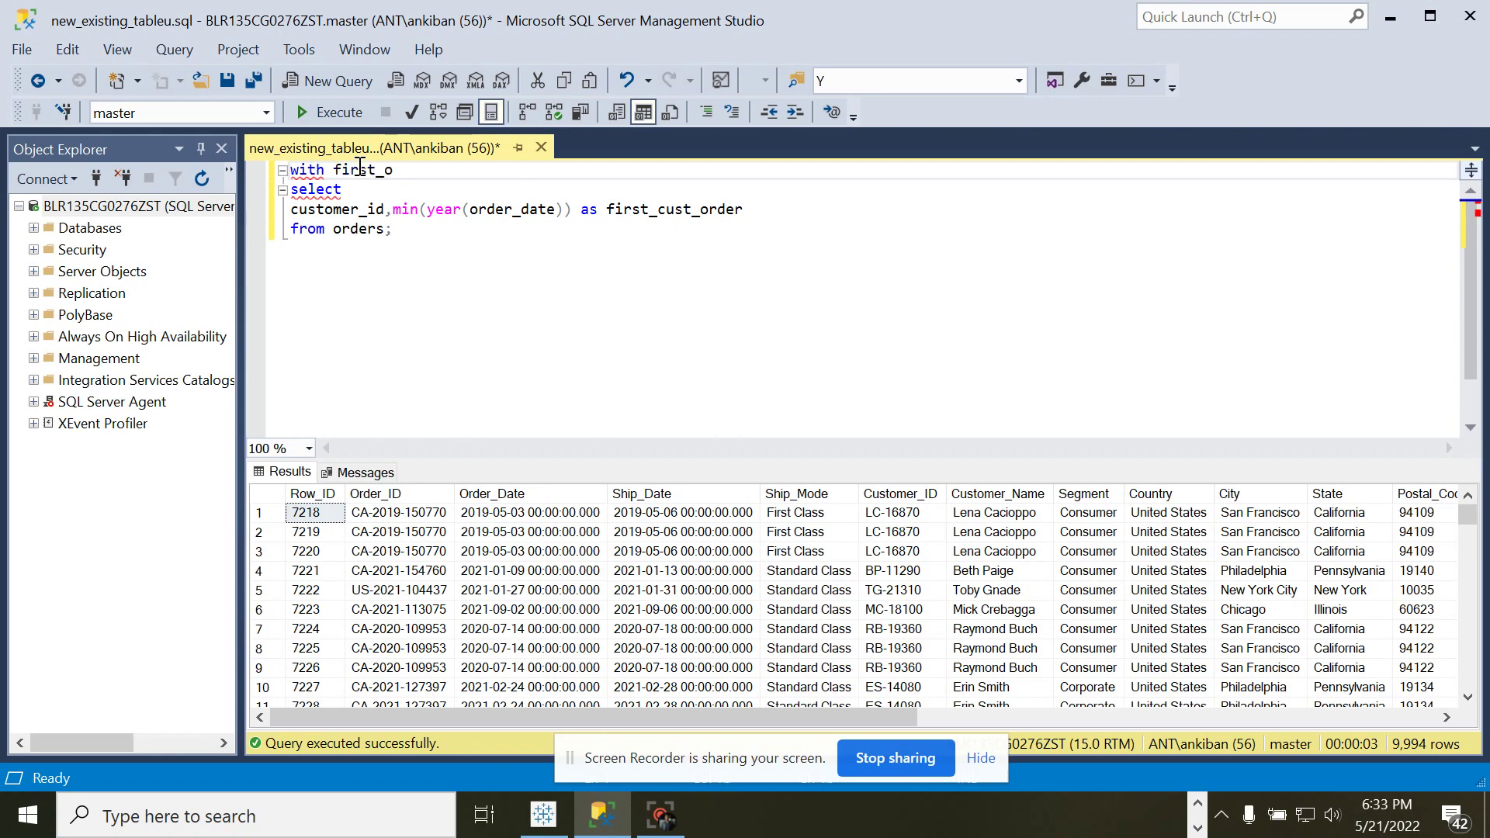
text(rder as)
click(388, 228)
text())
key(Return)
key(Return)
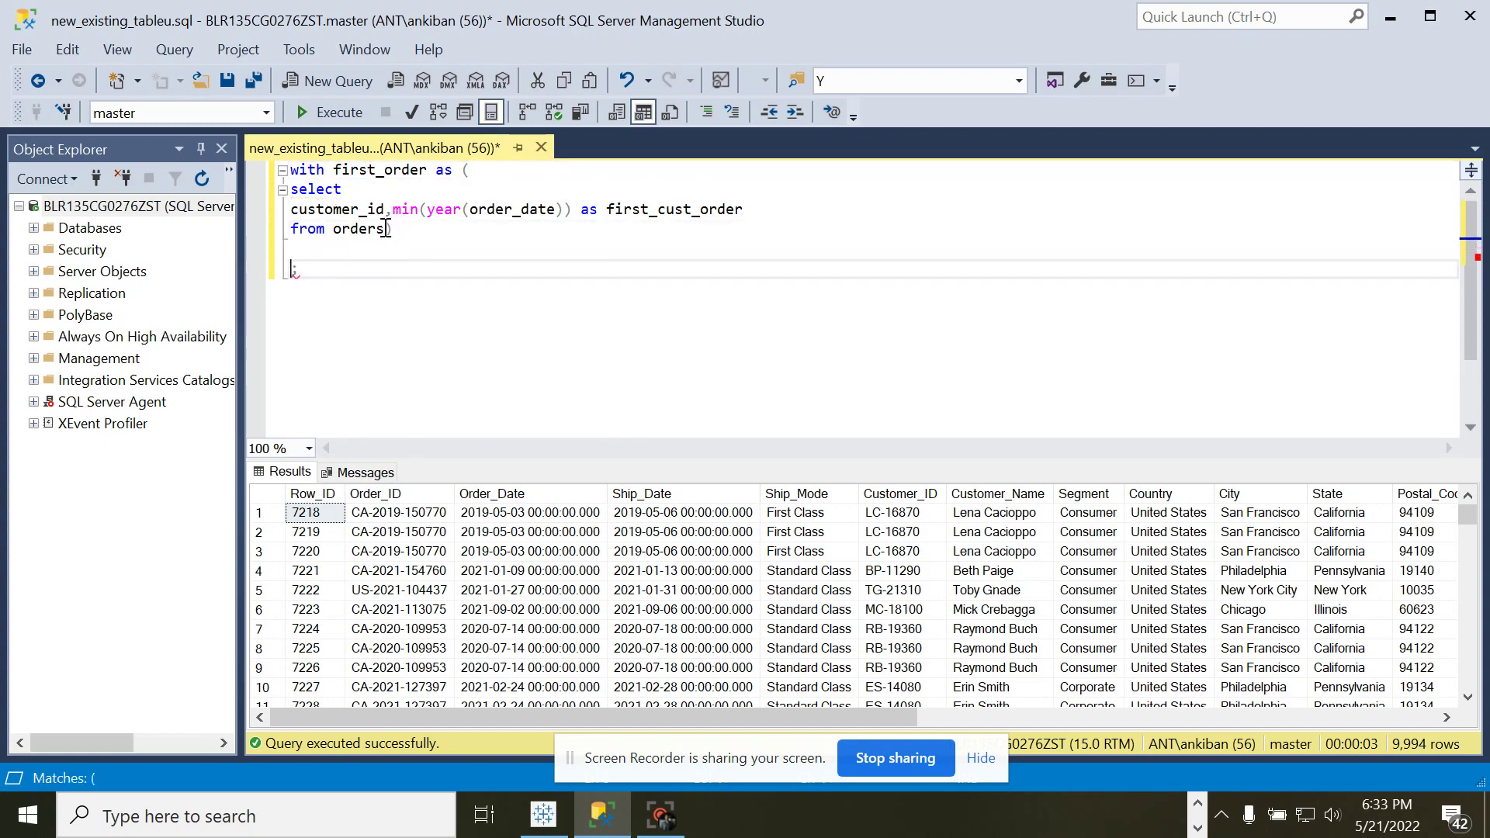
Group the query inside the first_order expression by customer_id.
drag(385, 228, 272, 196)
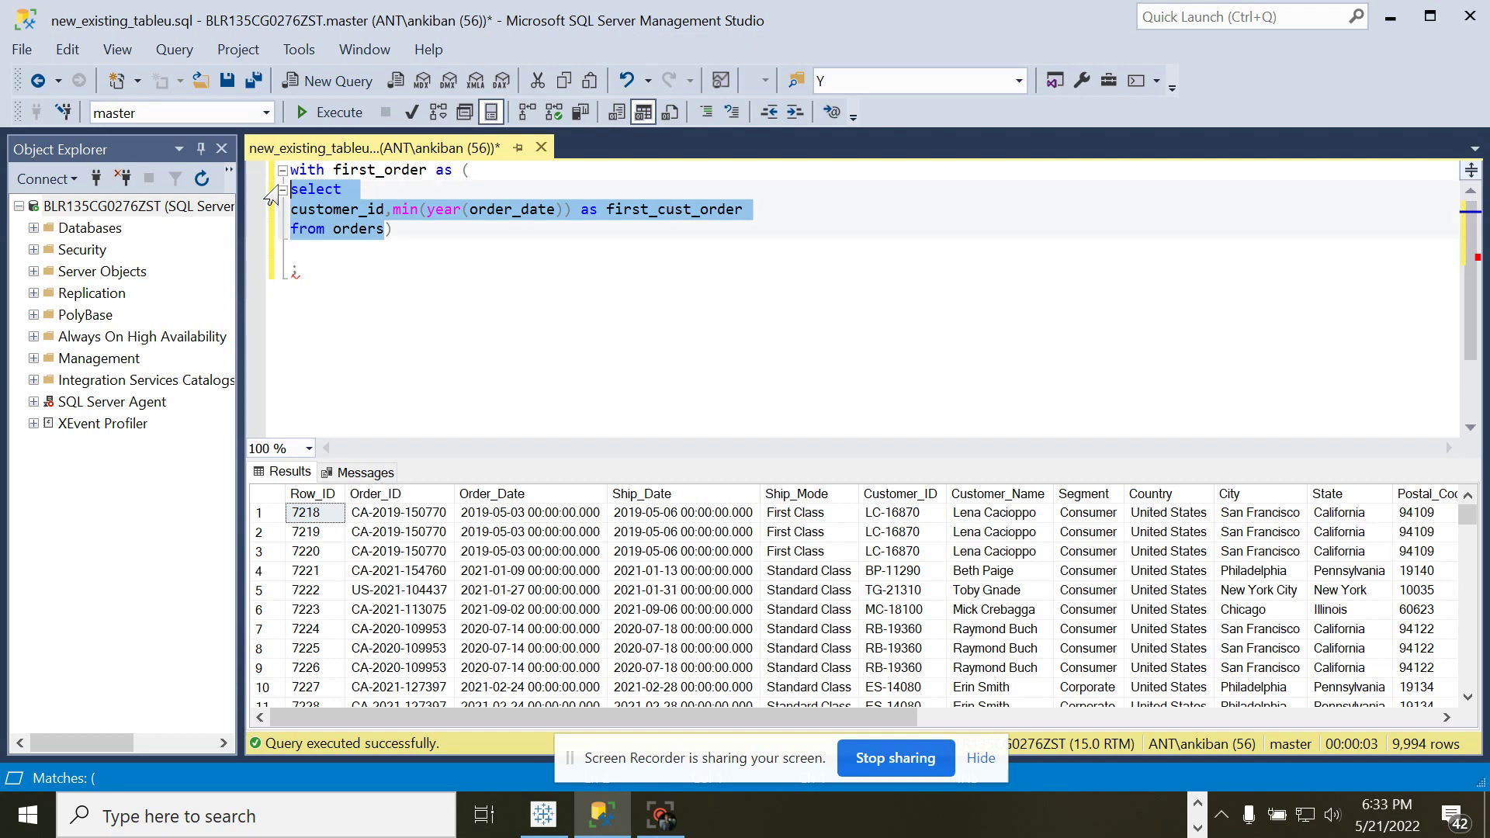
click(381, 231)
key(Return)
key(Return)
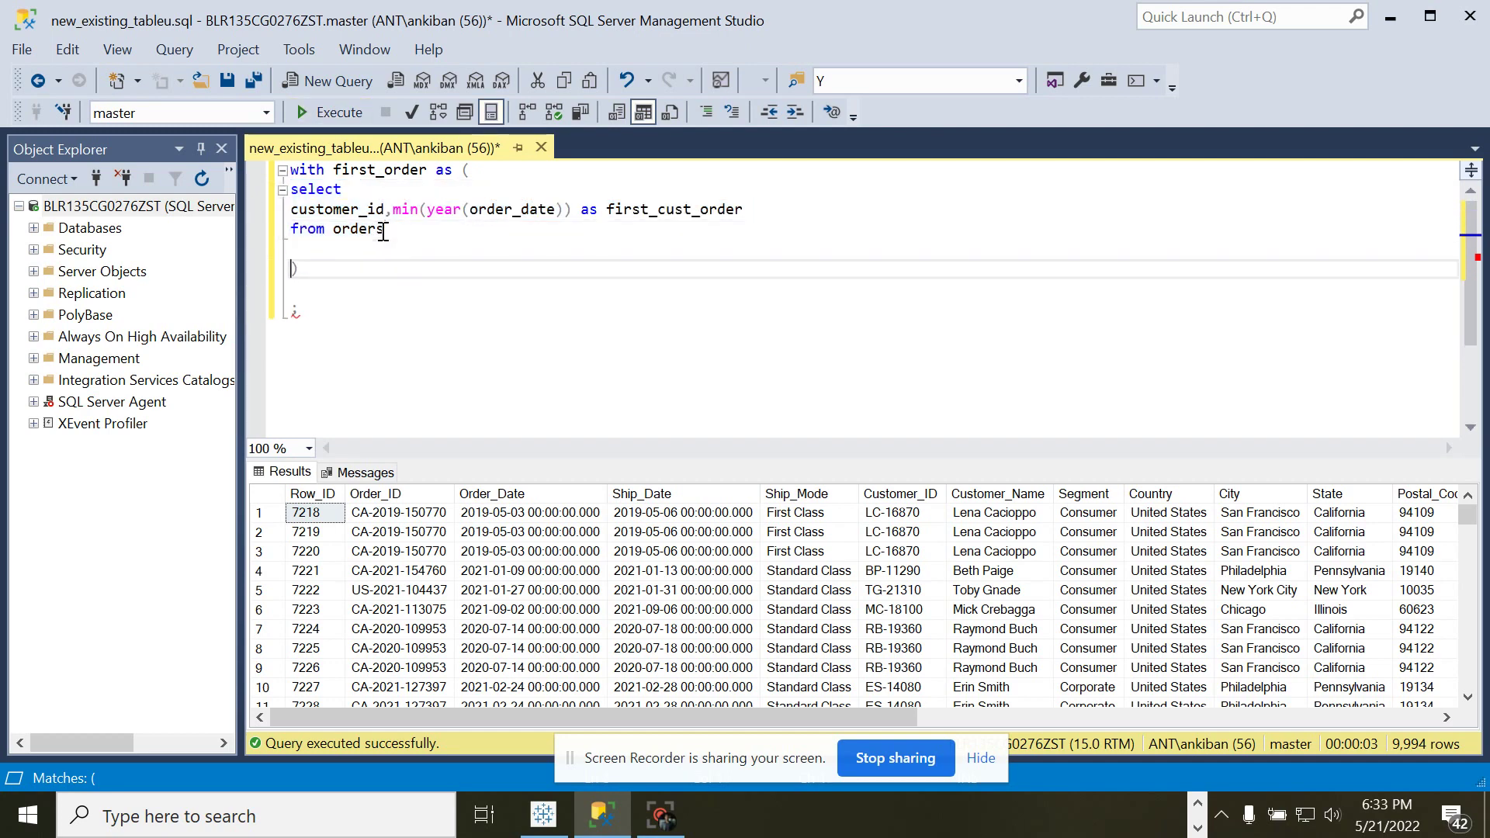
key(Up)
text(group by)
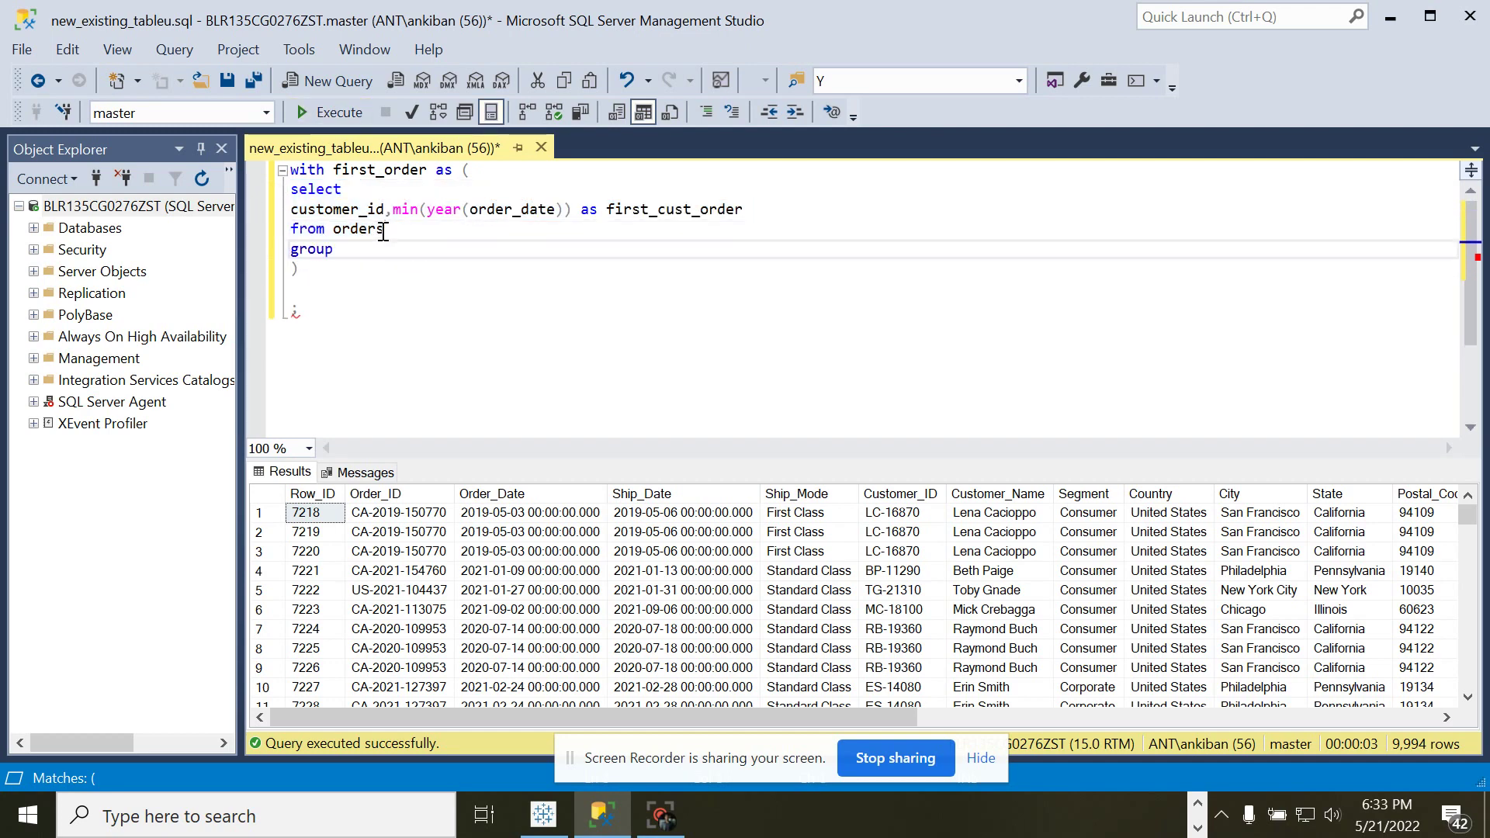
double_click(353, 211)
key(ctrl+c)
click(388, 258)
key(ctrl+v)
Run only the inner select query of the first_order expression.
key(shift+Up)
key(shift+Up)
key(shift+Home)
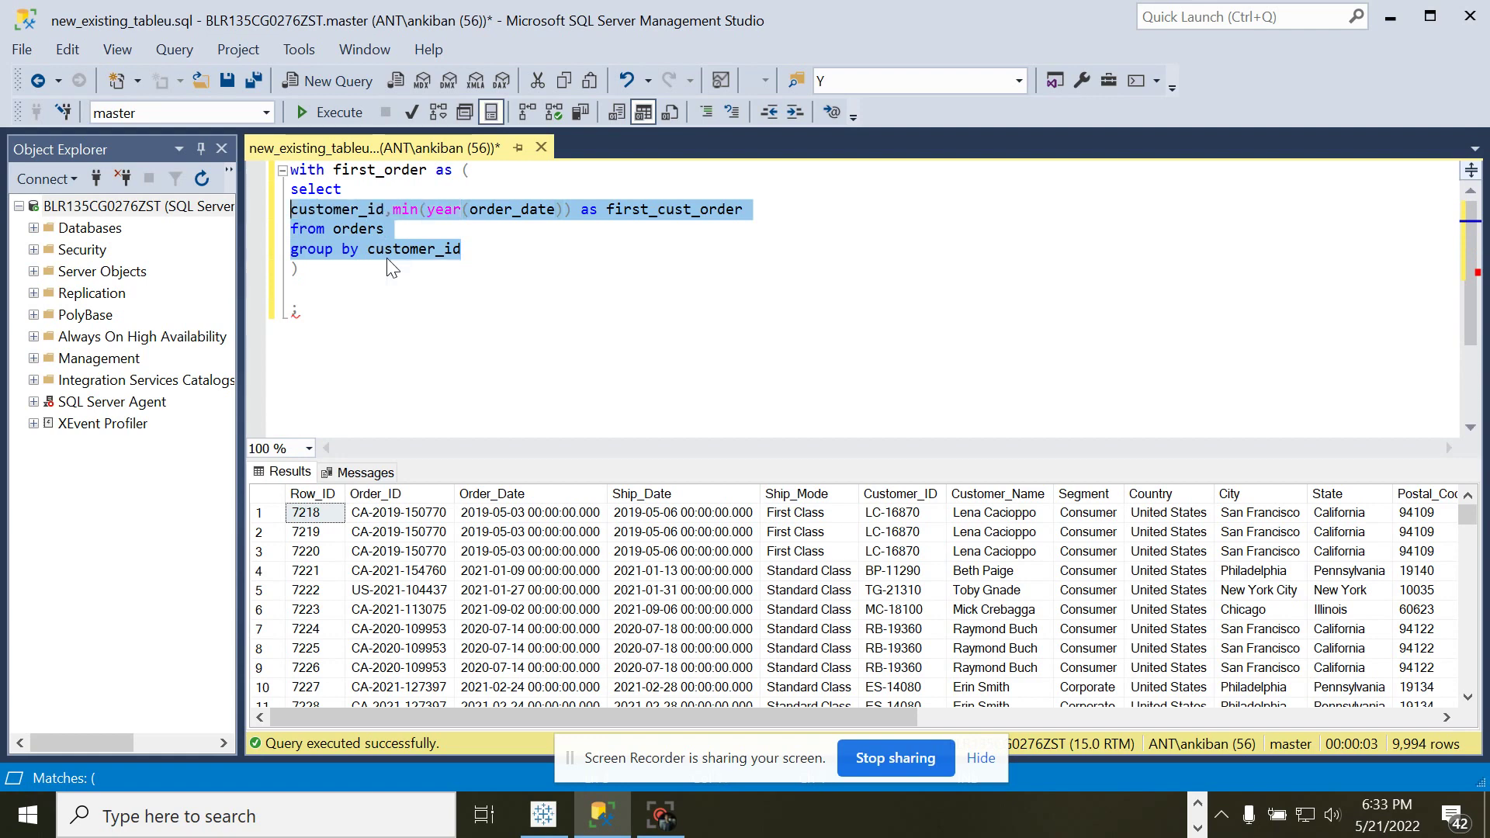
key(shift+Up)
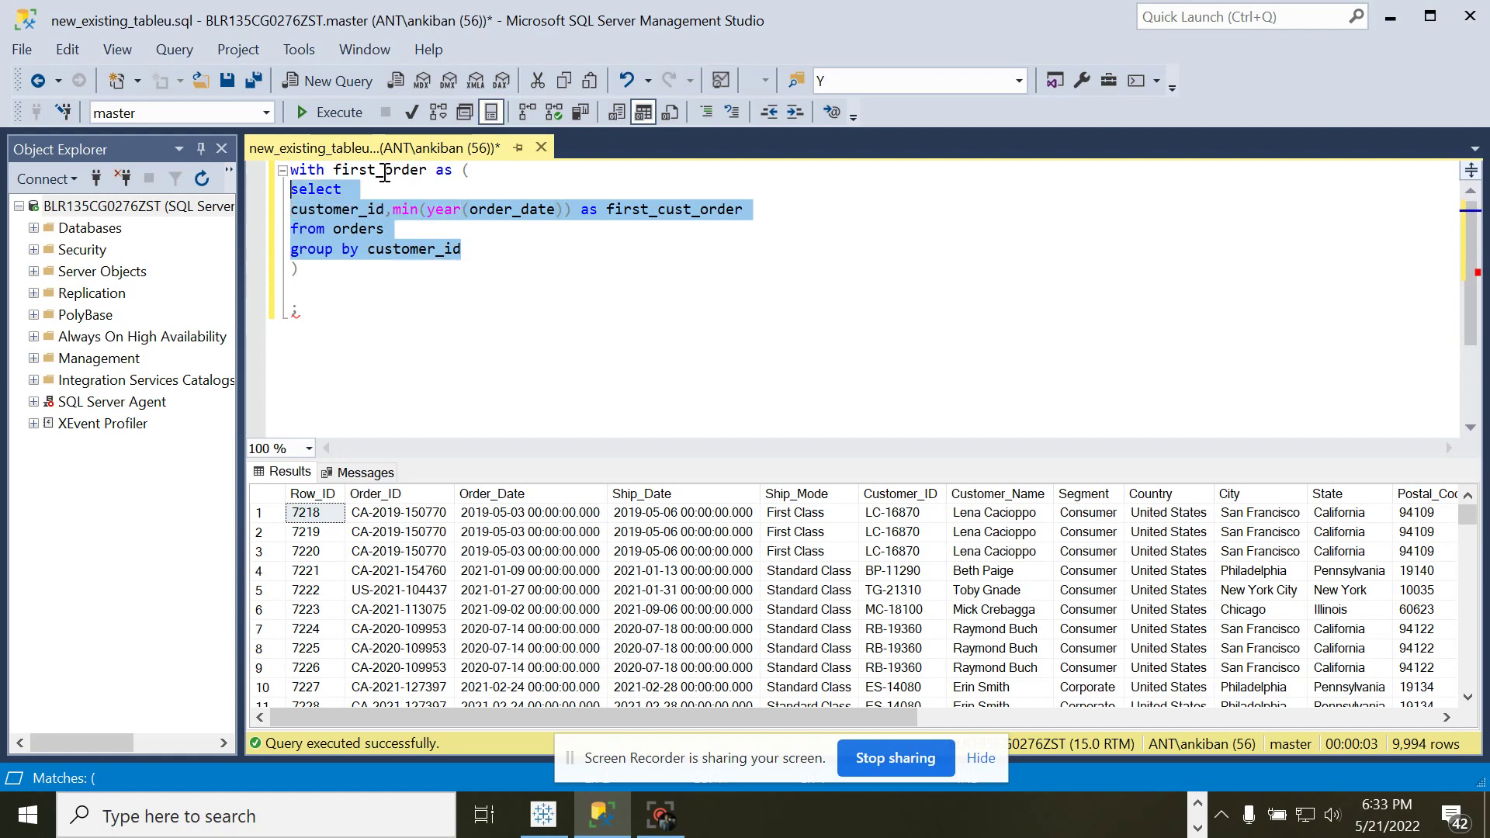
click(342, 110)
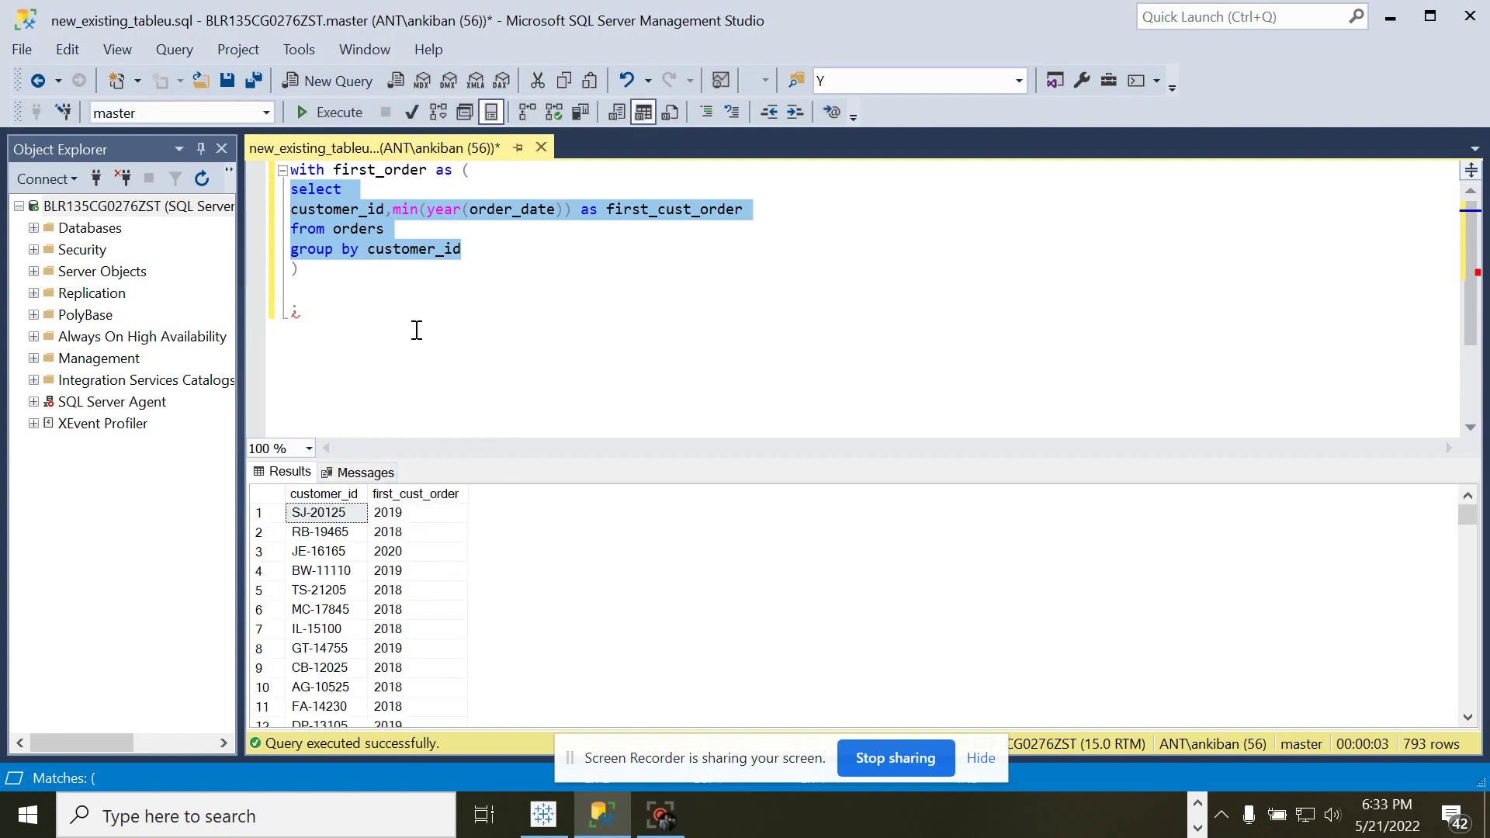
Below the common table expression, add a query that selects all columns from orders with the alias o.
click(438, 309)
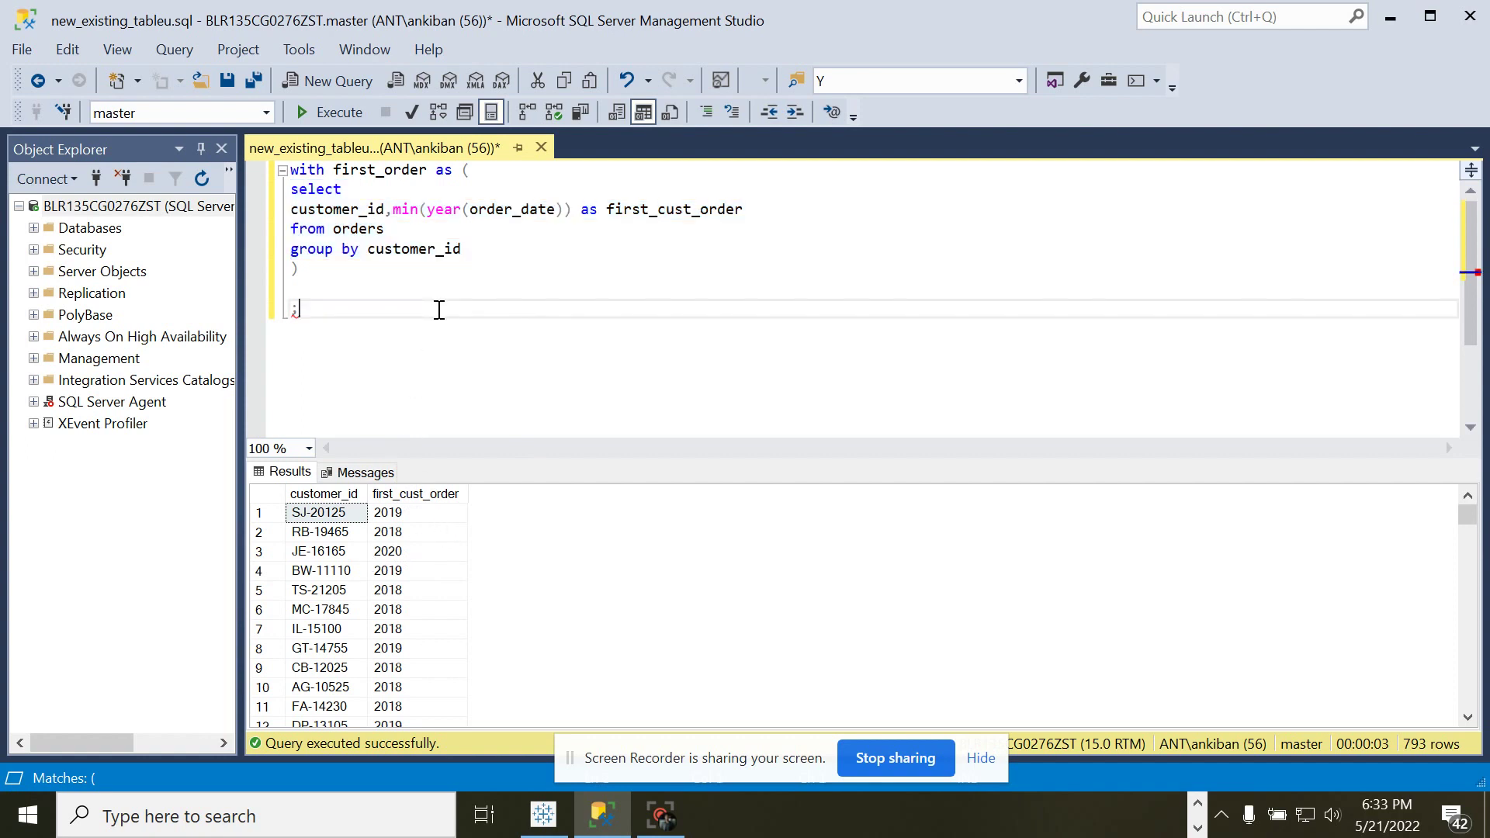
click(299, 289)
key(Return)
click(302, 289)
text(sele)
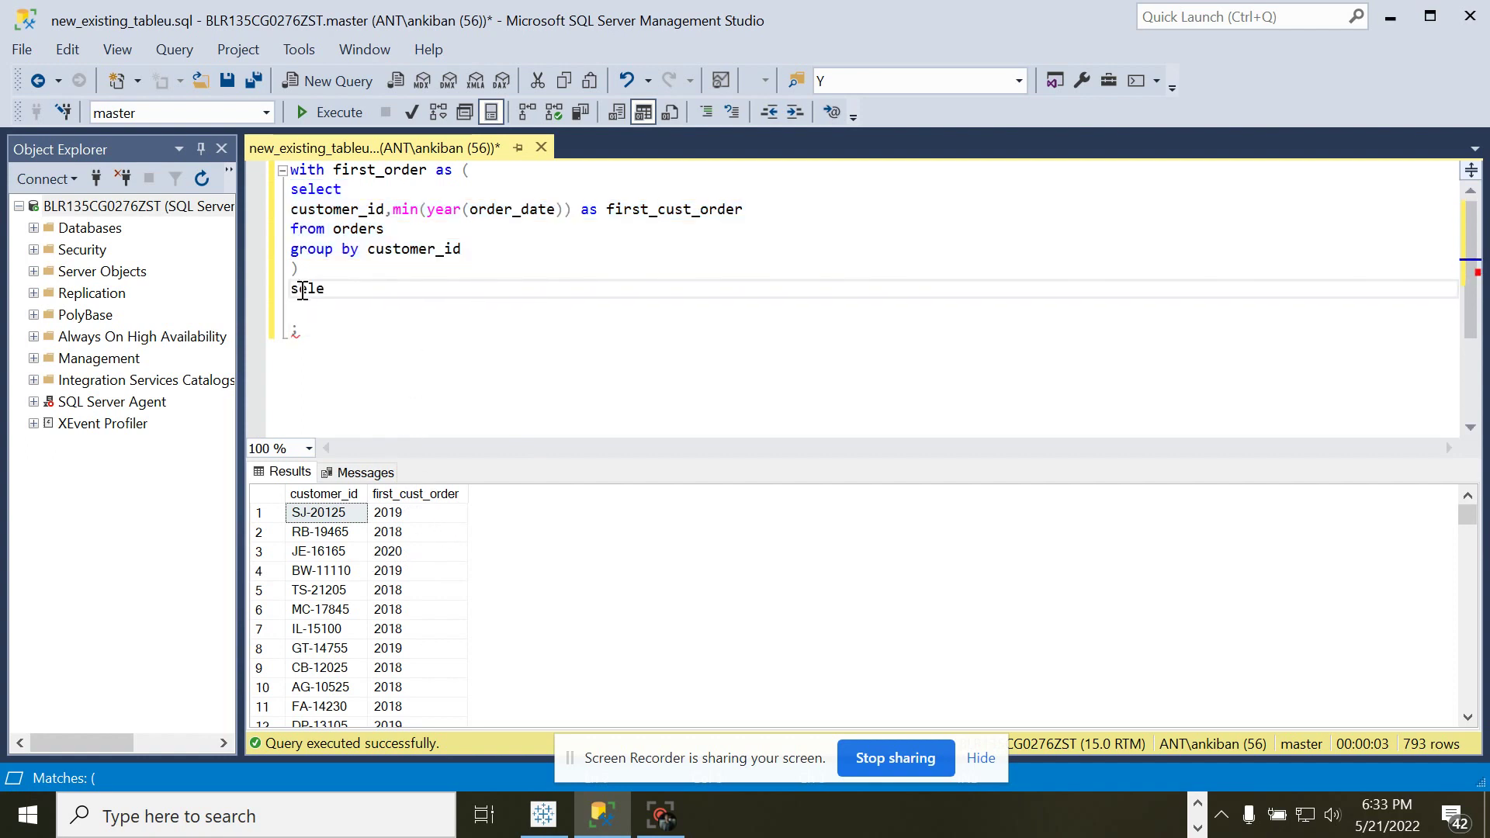
text(ct *)
key(Return)
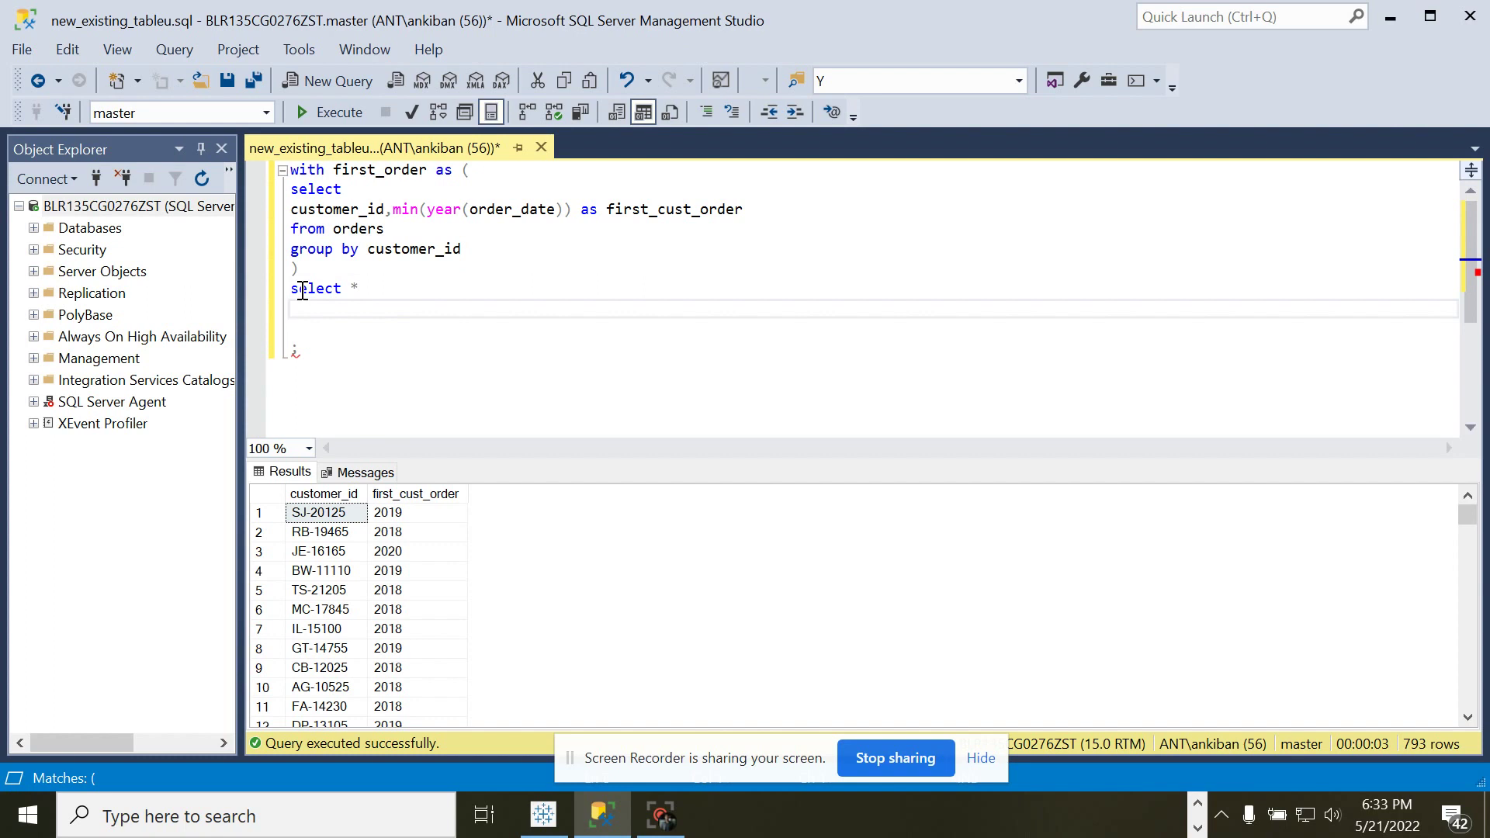
key(Return)
text(from orders)
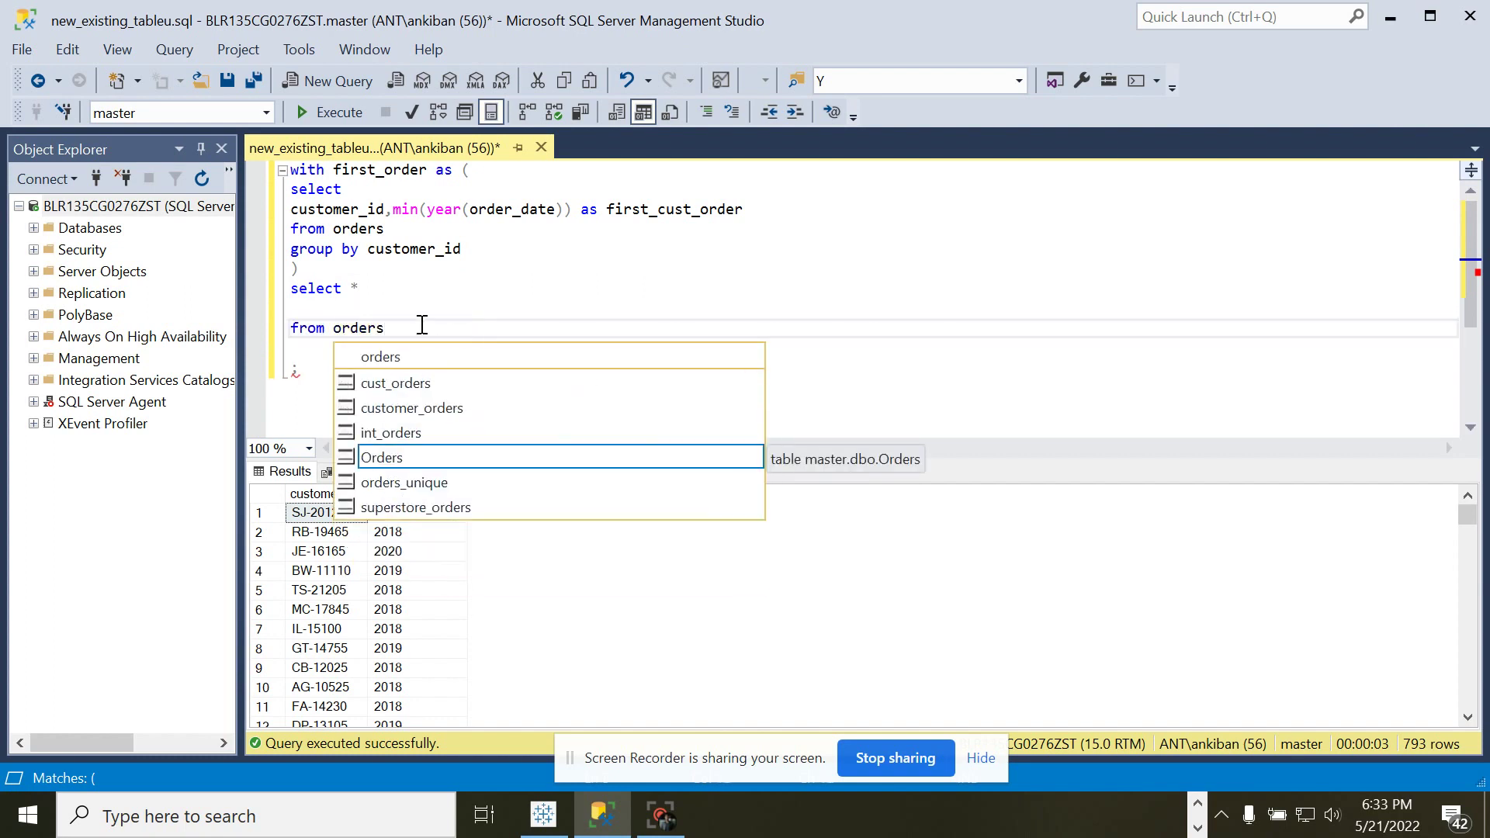
key(Escape)
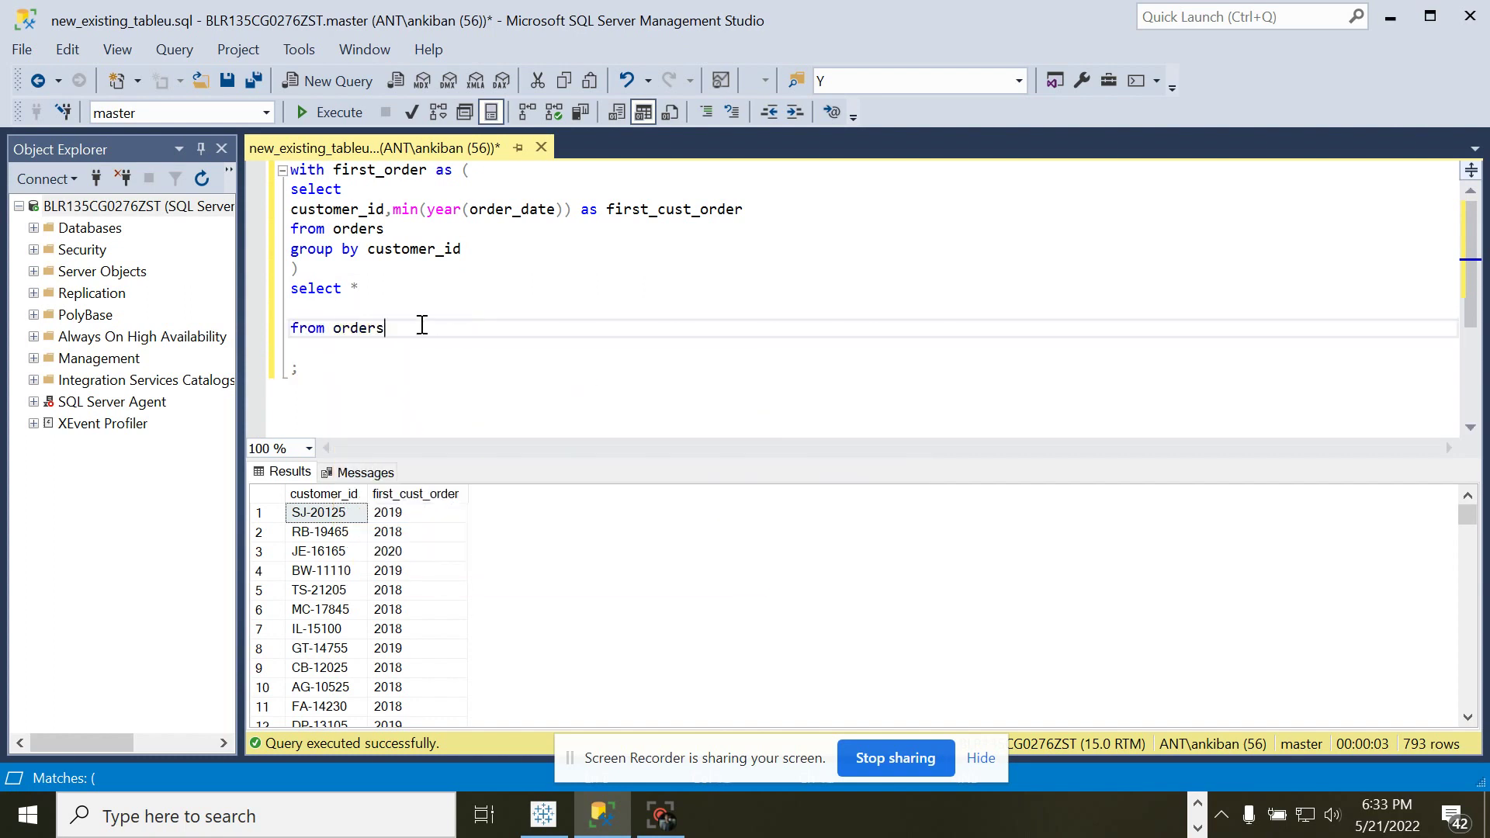
text(o)
key(Return)
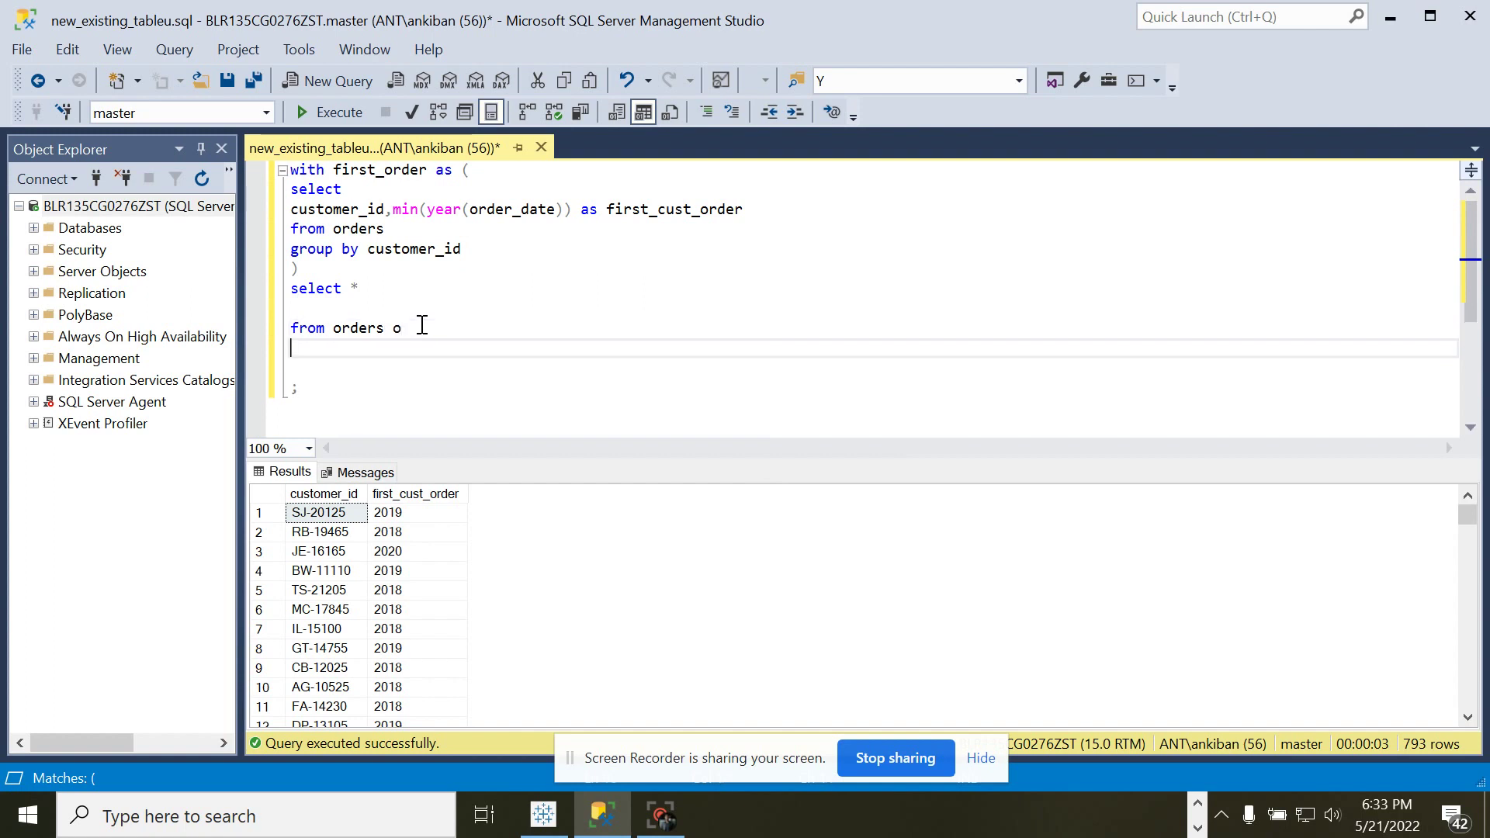
Add a left join to first_order with the alias f.
text(left join)
double_click(365, 171)
key(ctrl+c)
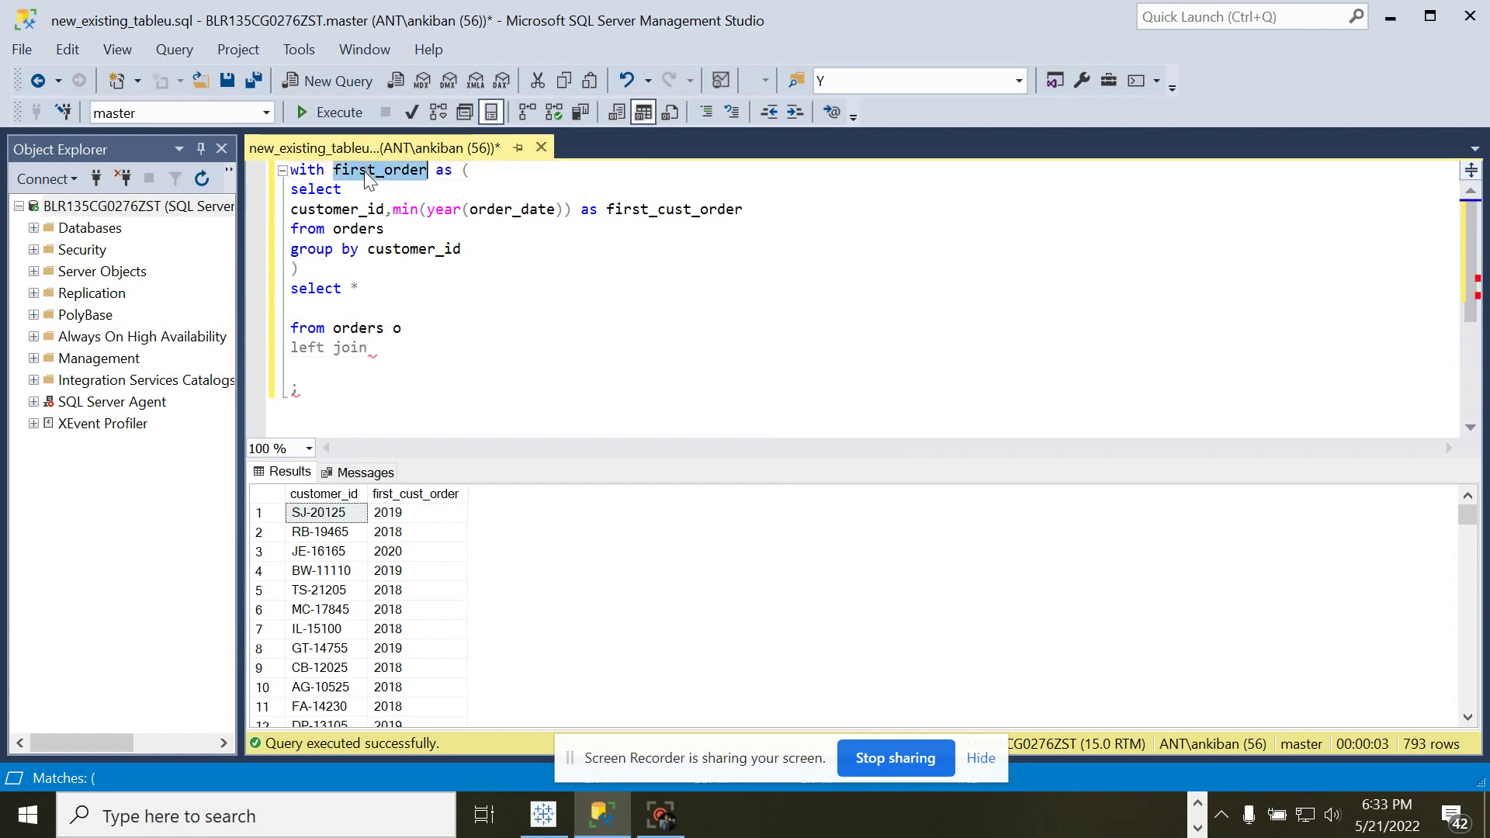
click(413, 347)
key(ctrl+v)
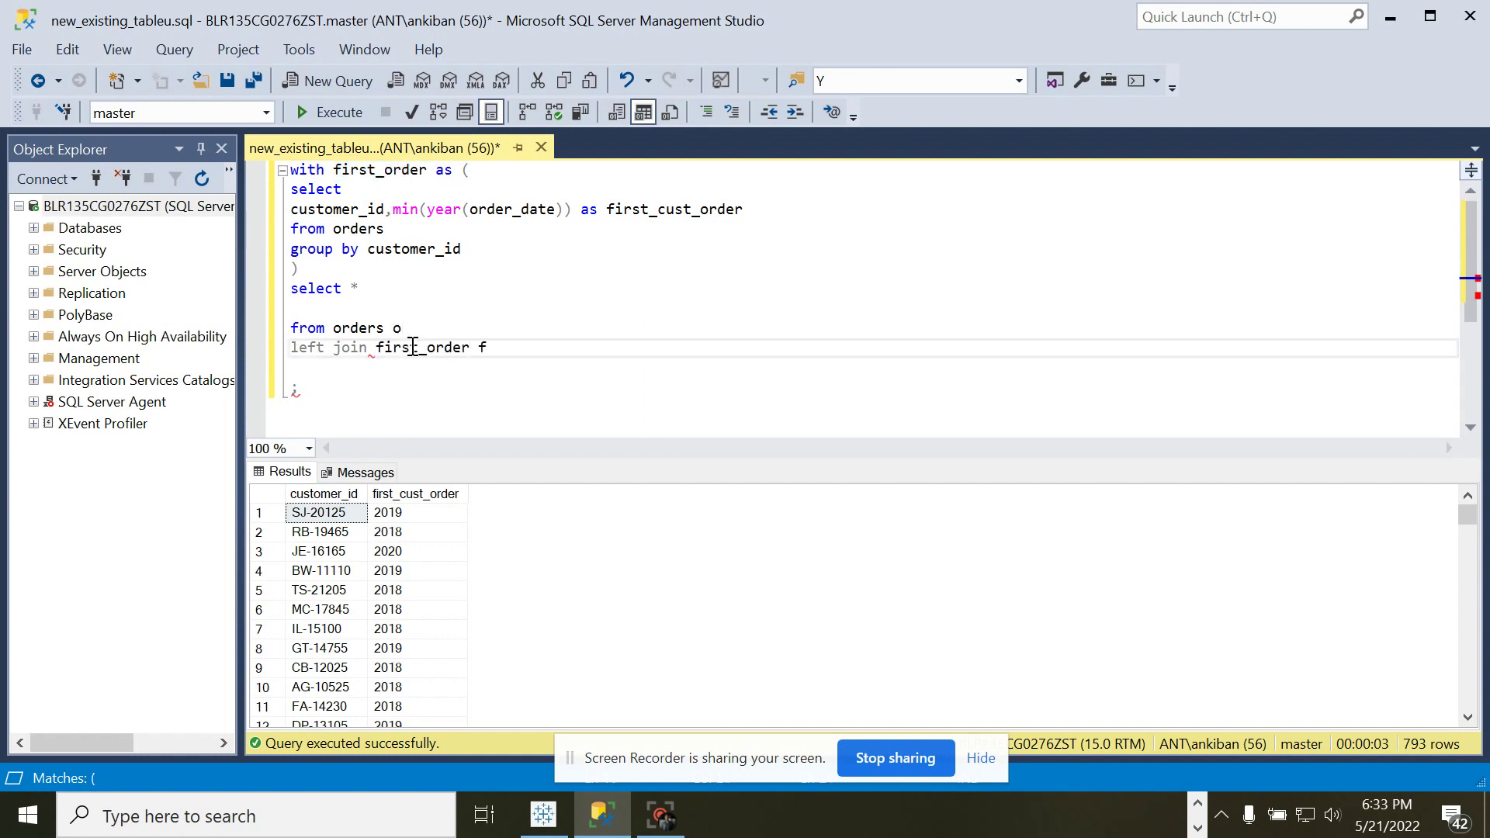
key(BackSpace)
text(f)
Switch to Tableau and examine the columns of the Orders data source.
click(544, 813)
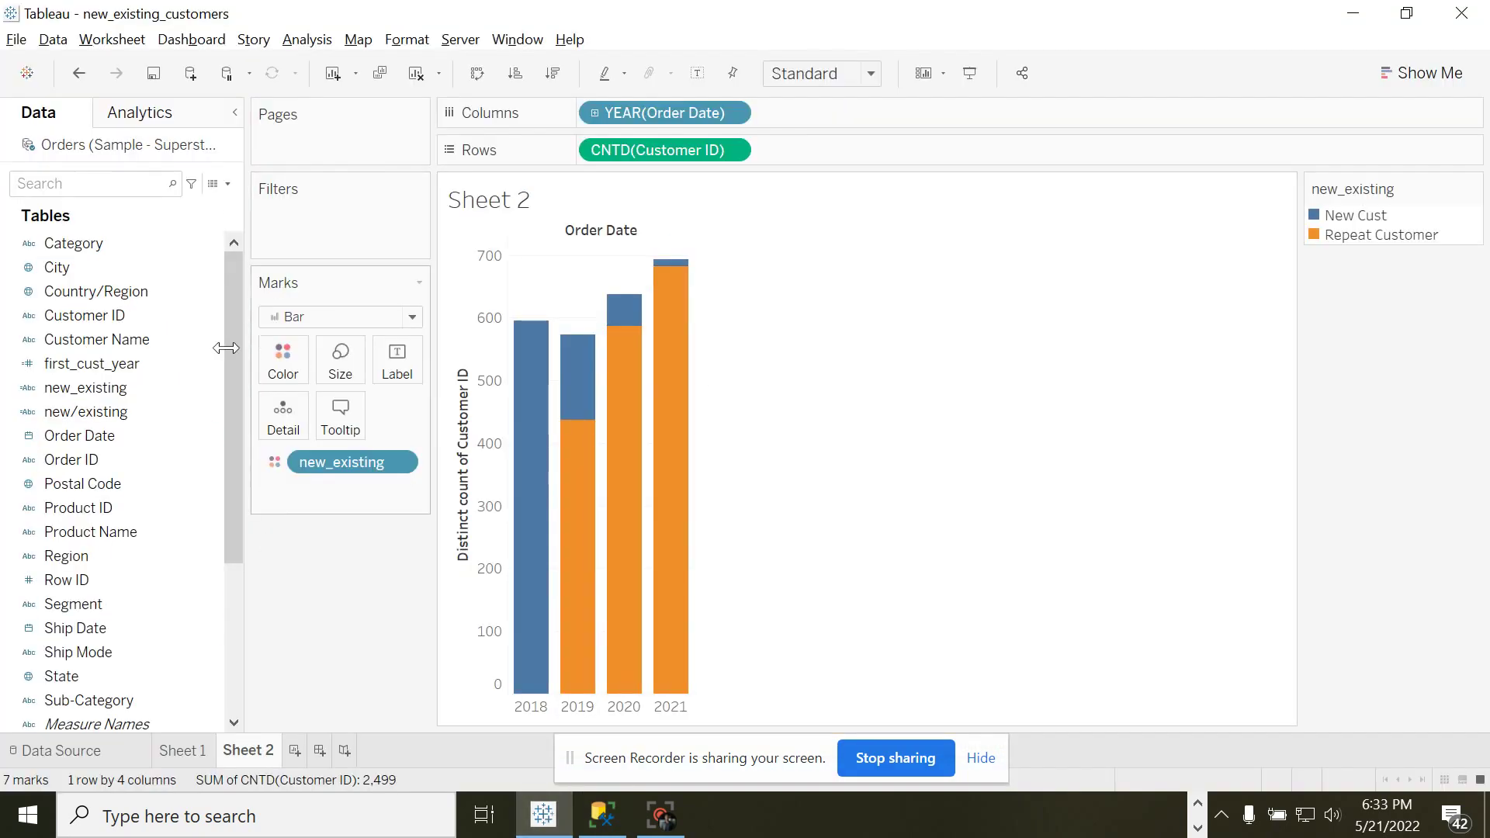
click(91, 747)
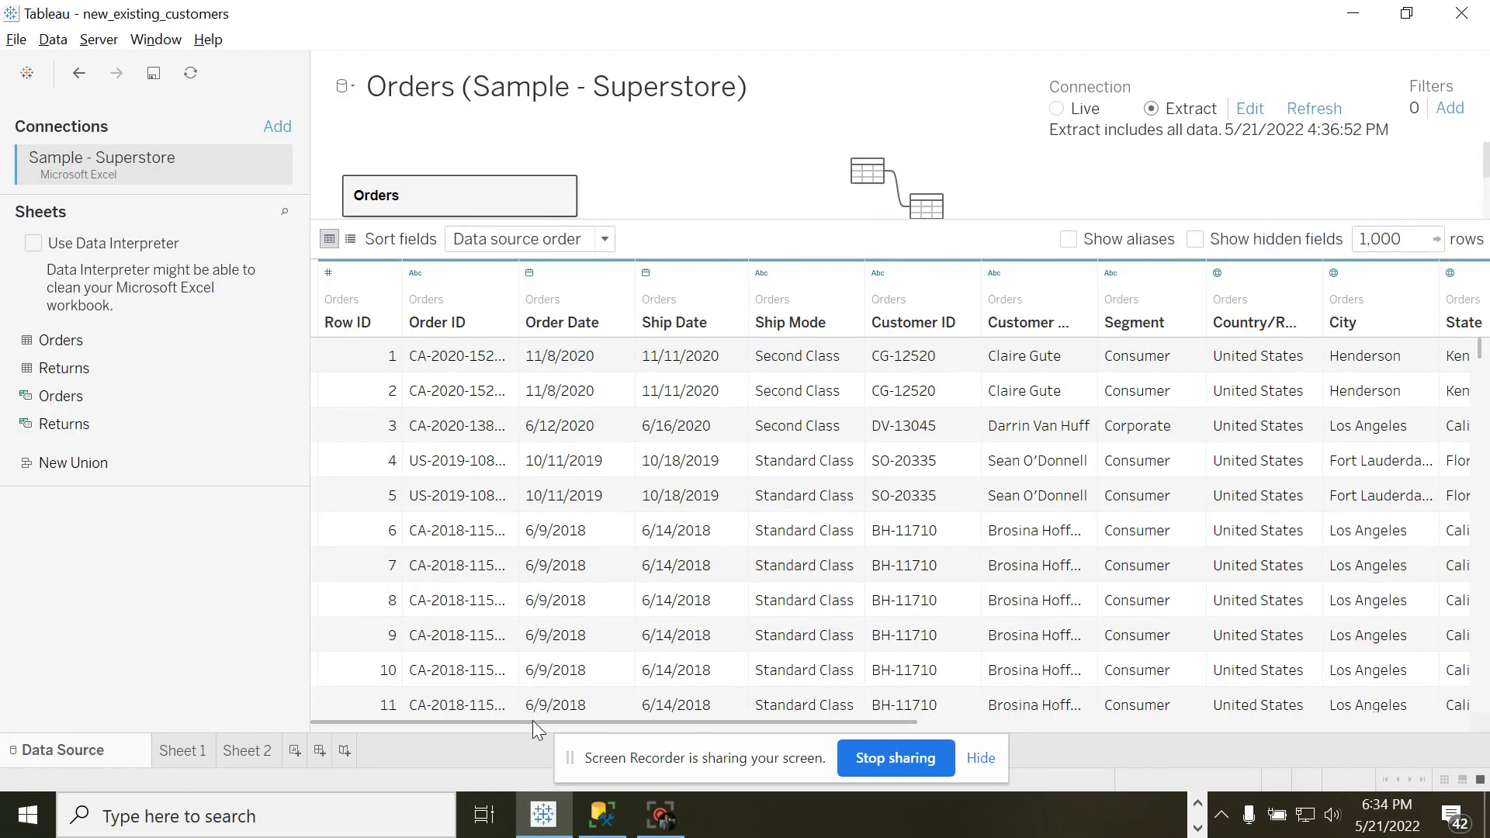
drag(532, 720, 1096, 719)
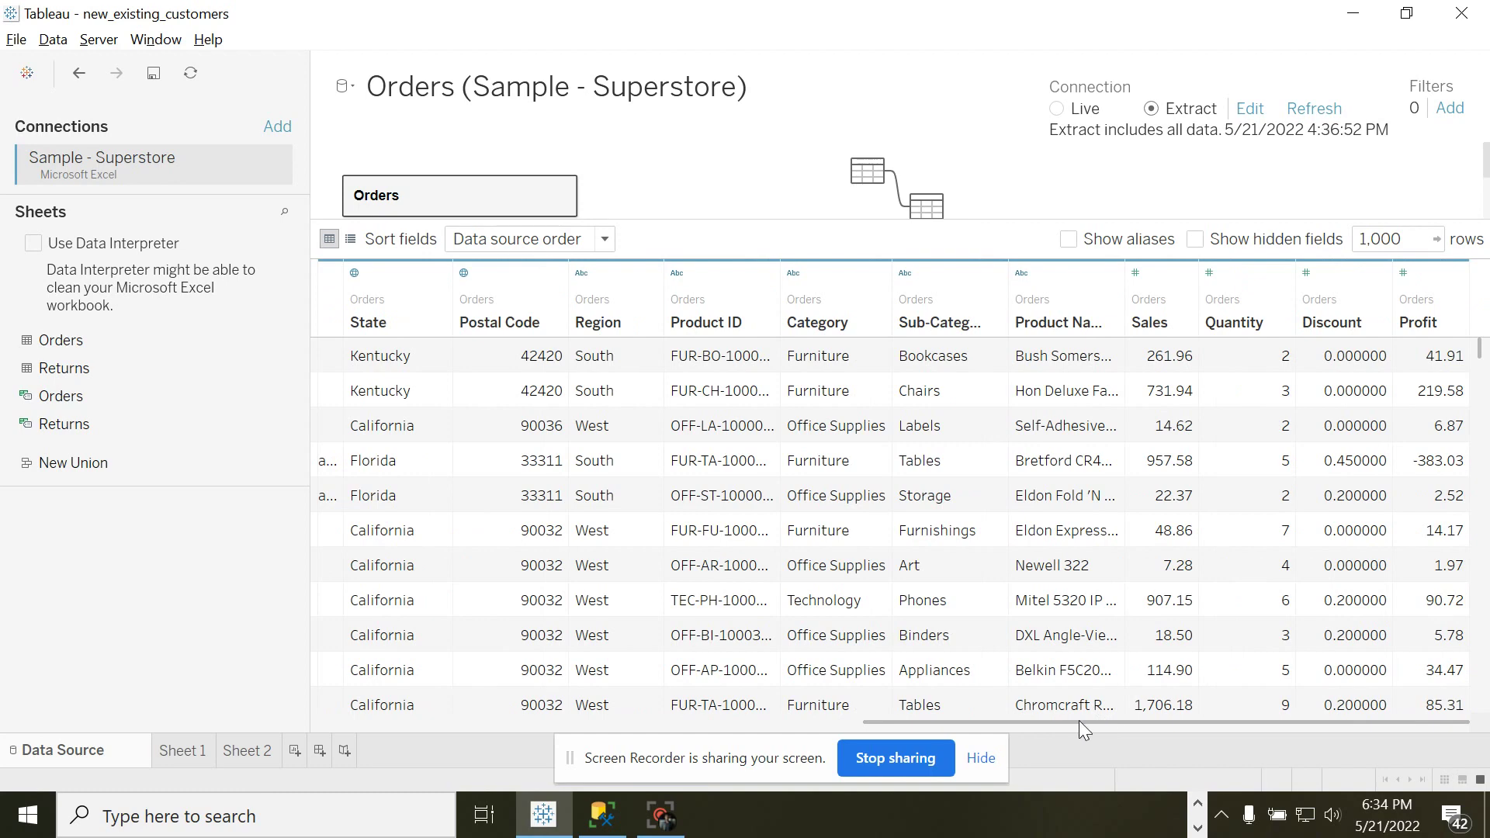
Return to SQL Server Management Studio and complete the left join with the condition o.customer_id=fo.customer_id.
drag(1129, 717, 458, 707)
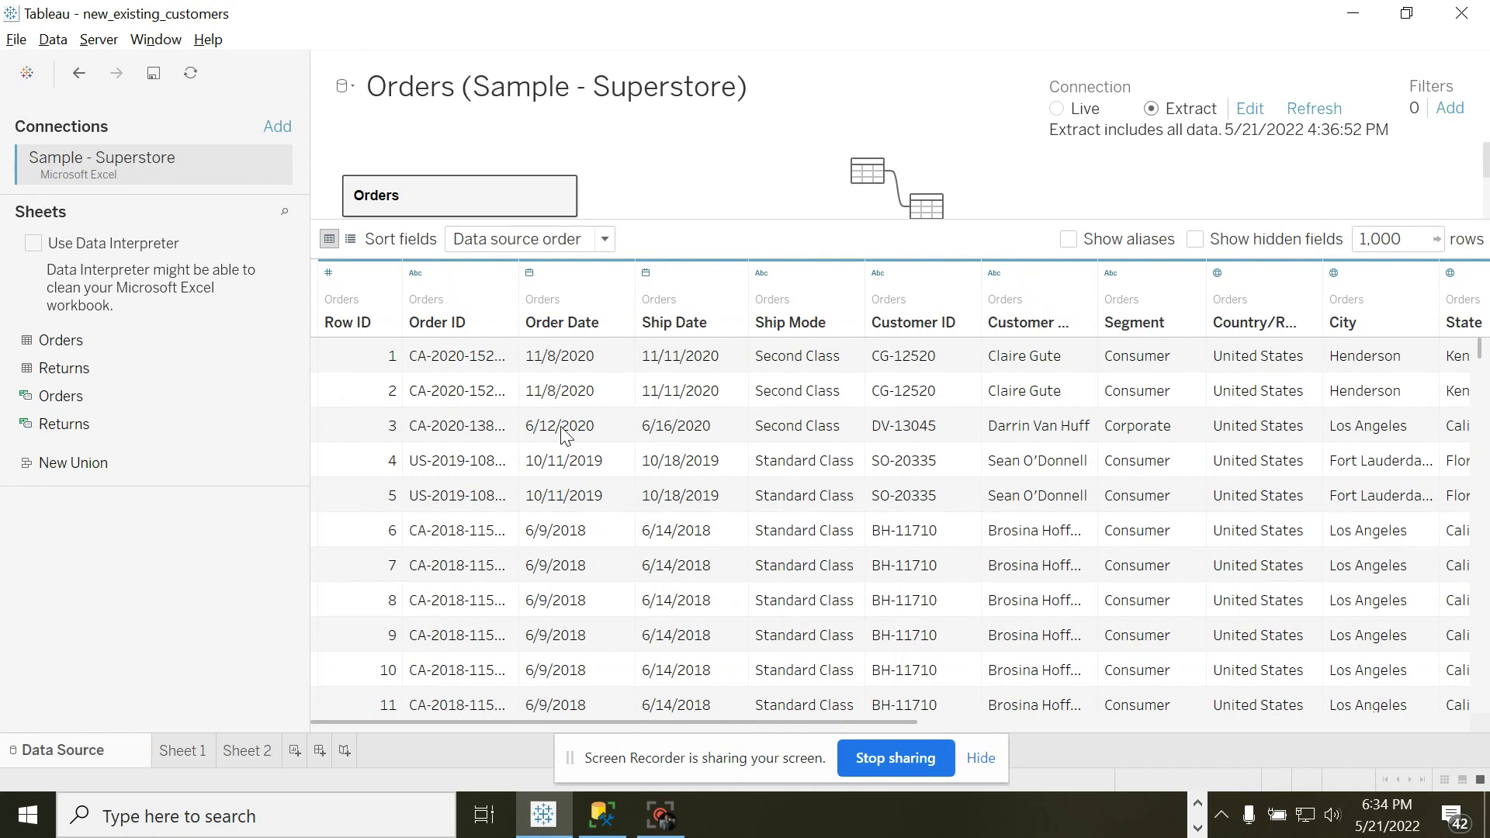
click(258, 753)
key(alt+Tab)
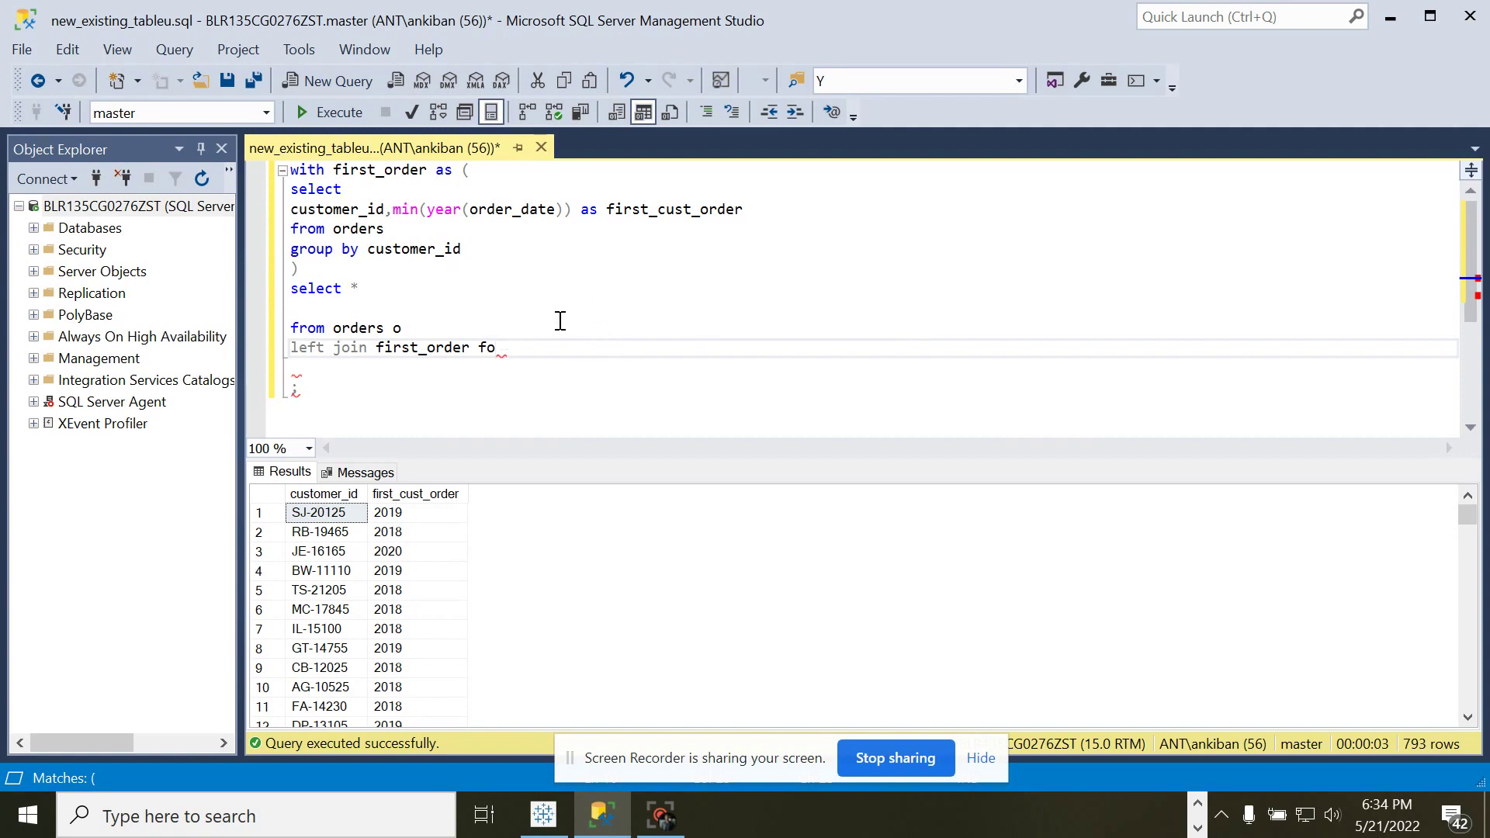
text(on o.cus)
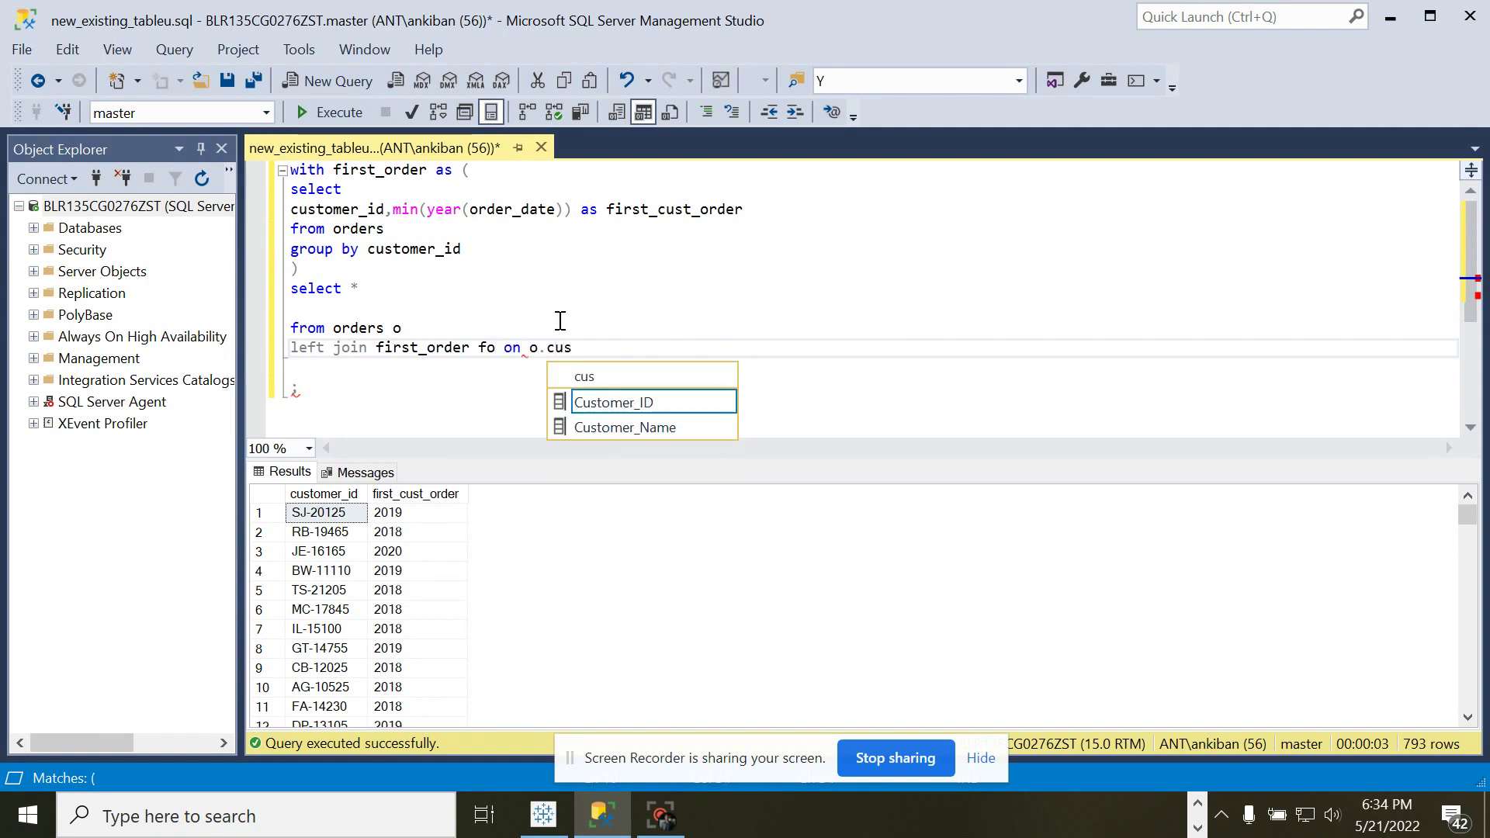
text(tomer_id)
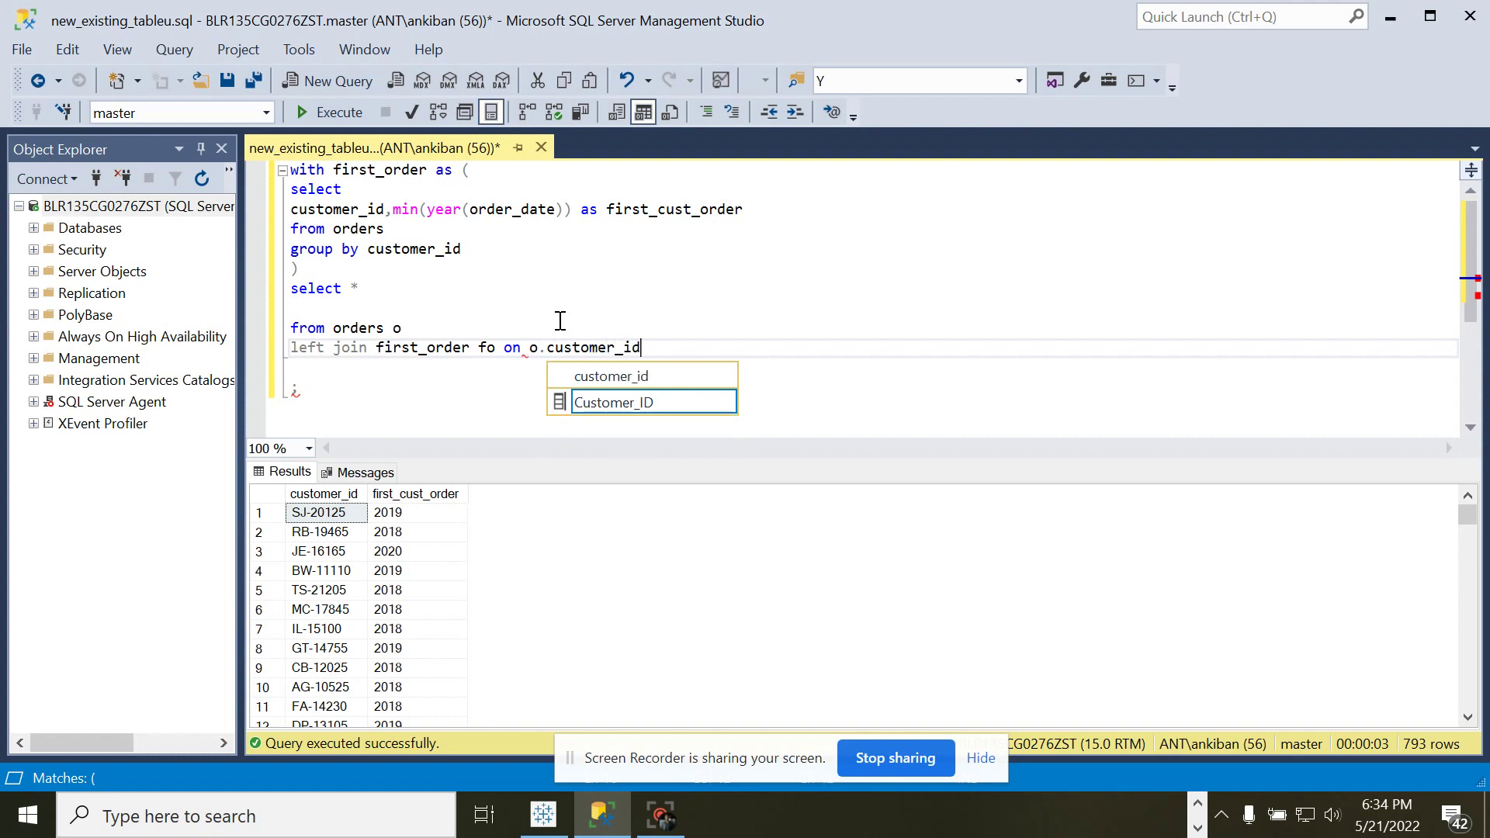
text(=fo)
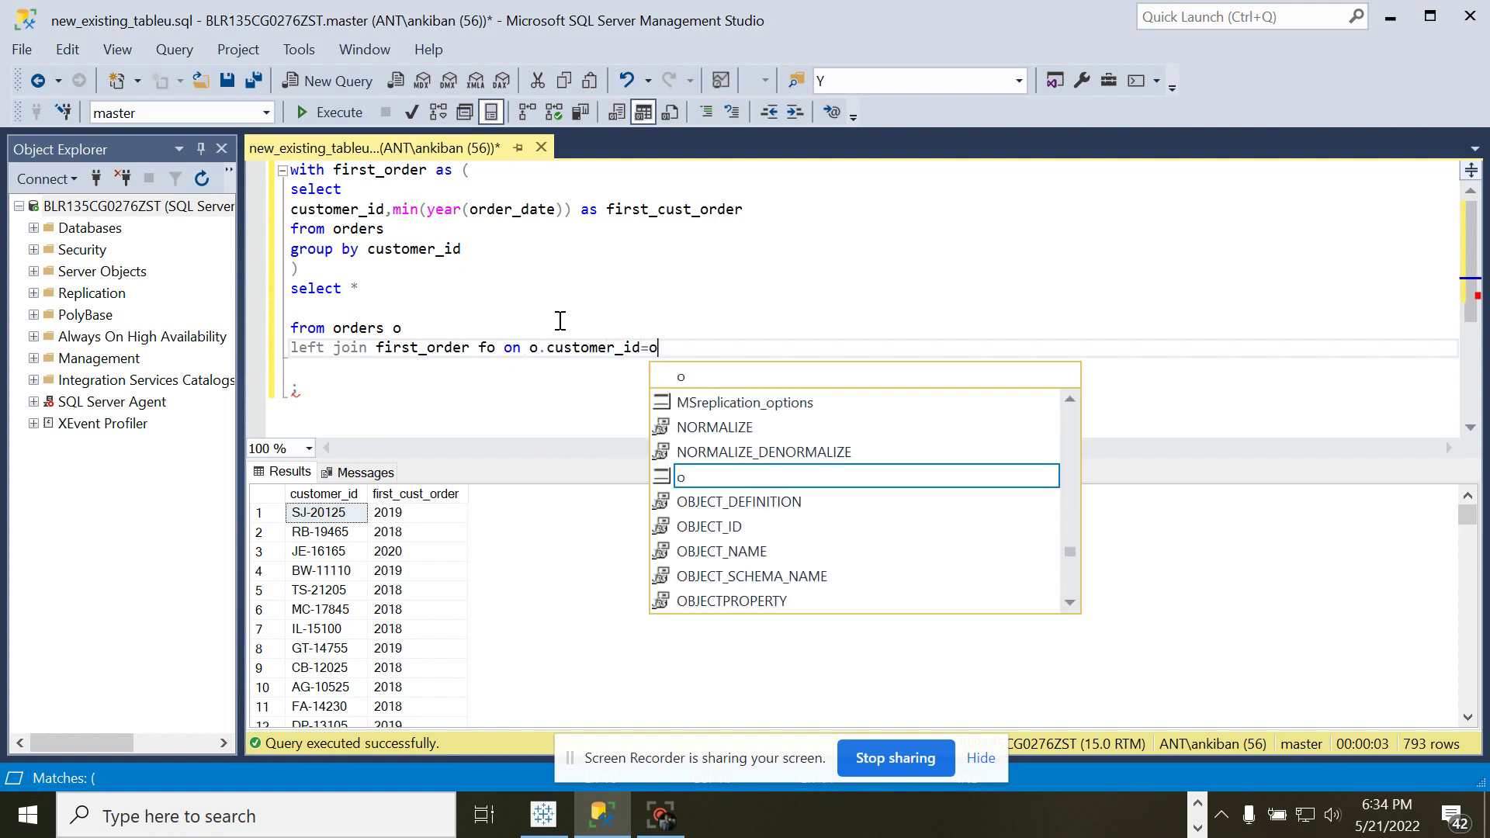
key(BackSpace)
text(fo.custom)
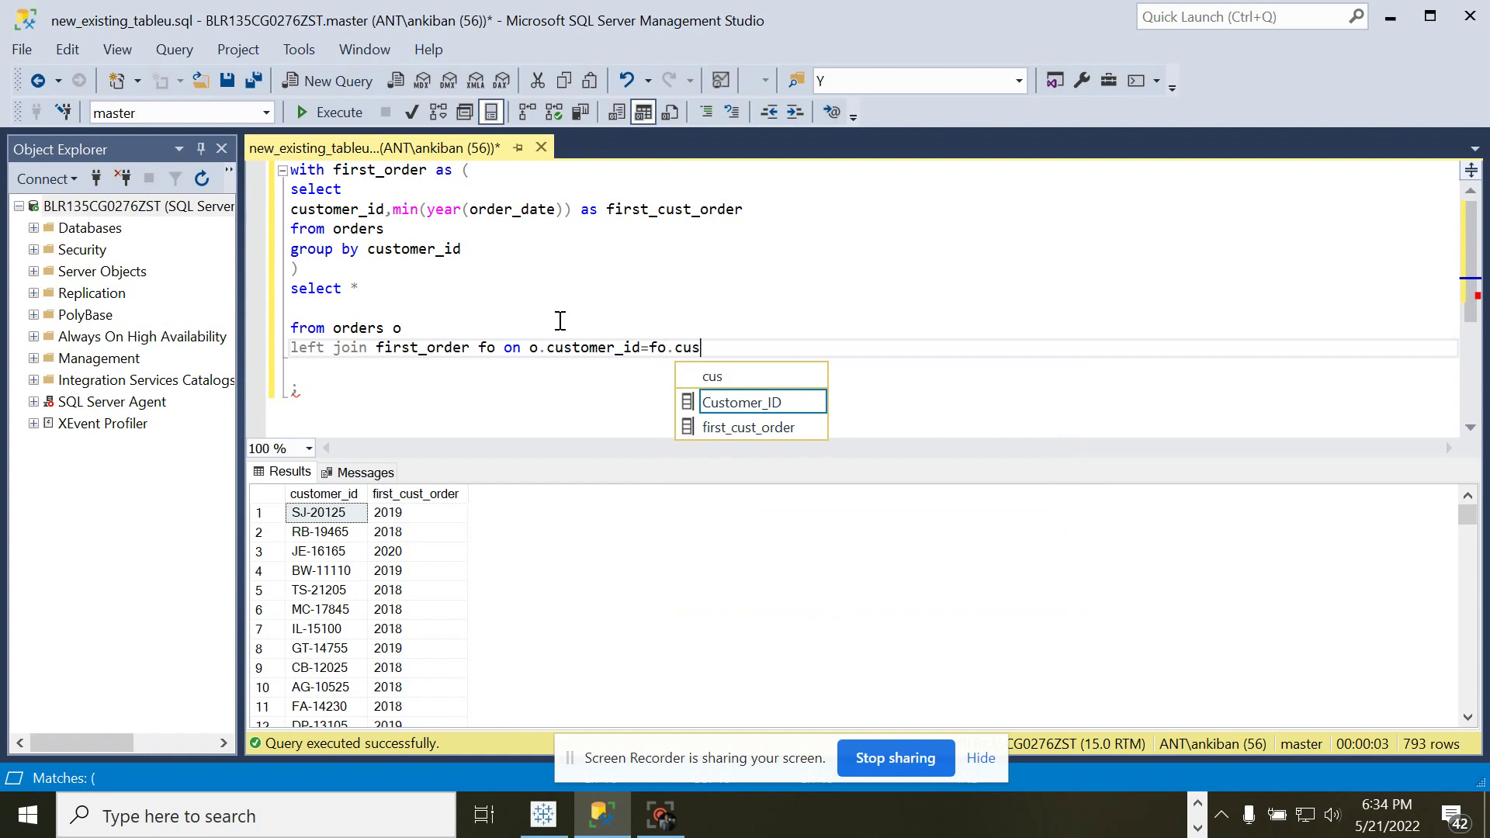
text(er_id)
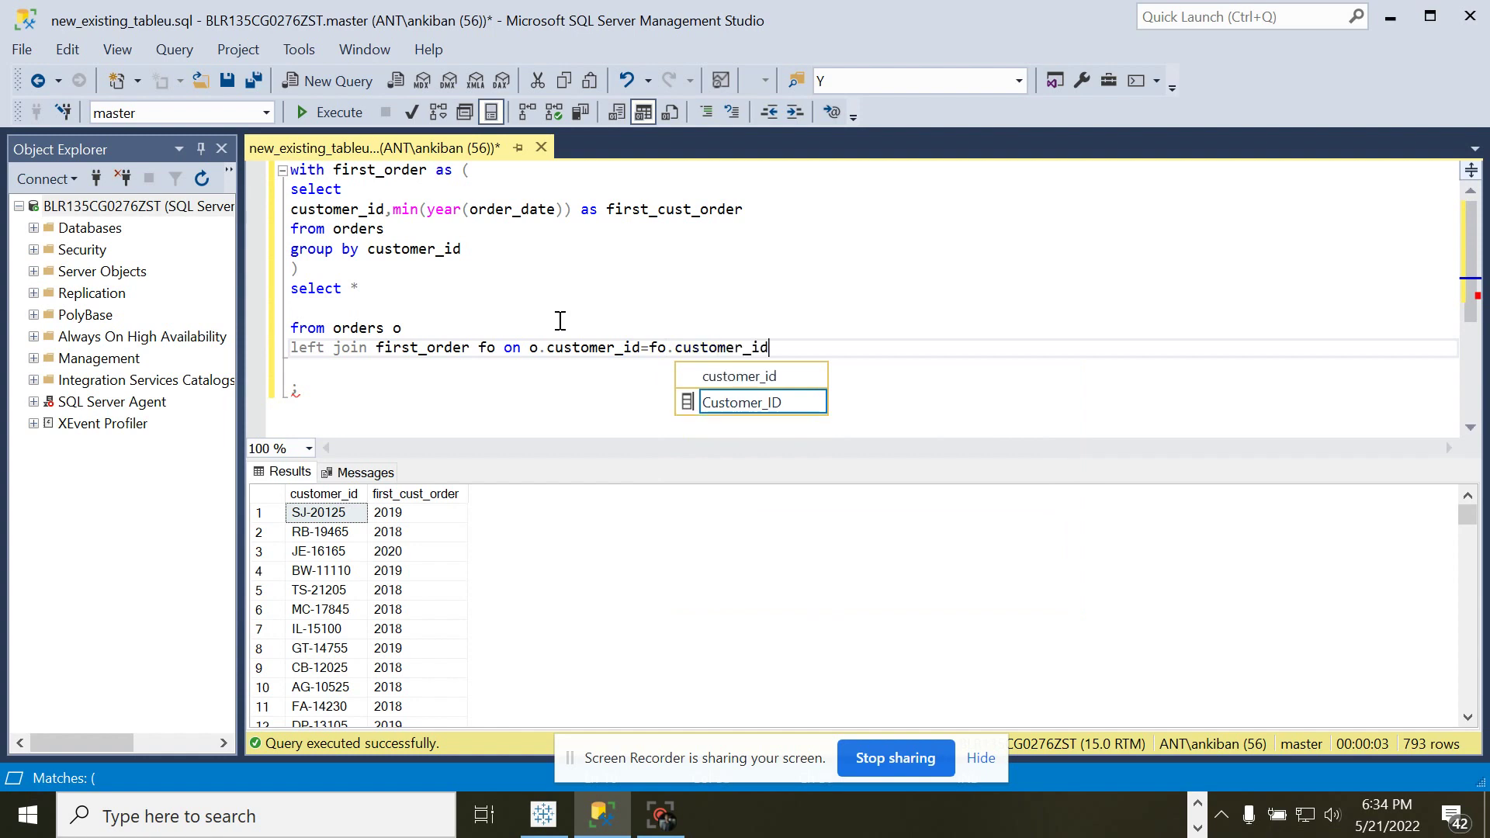
click(607, 346)
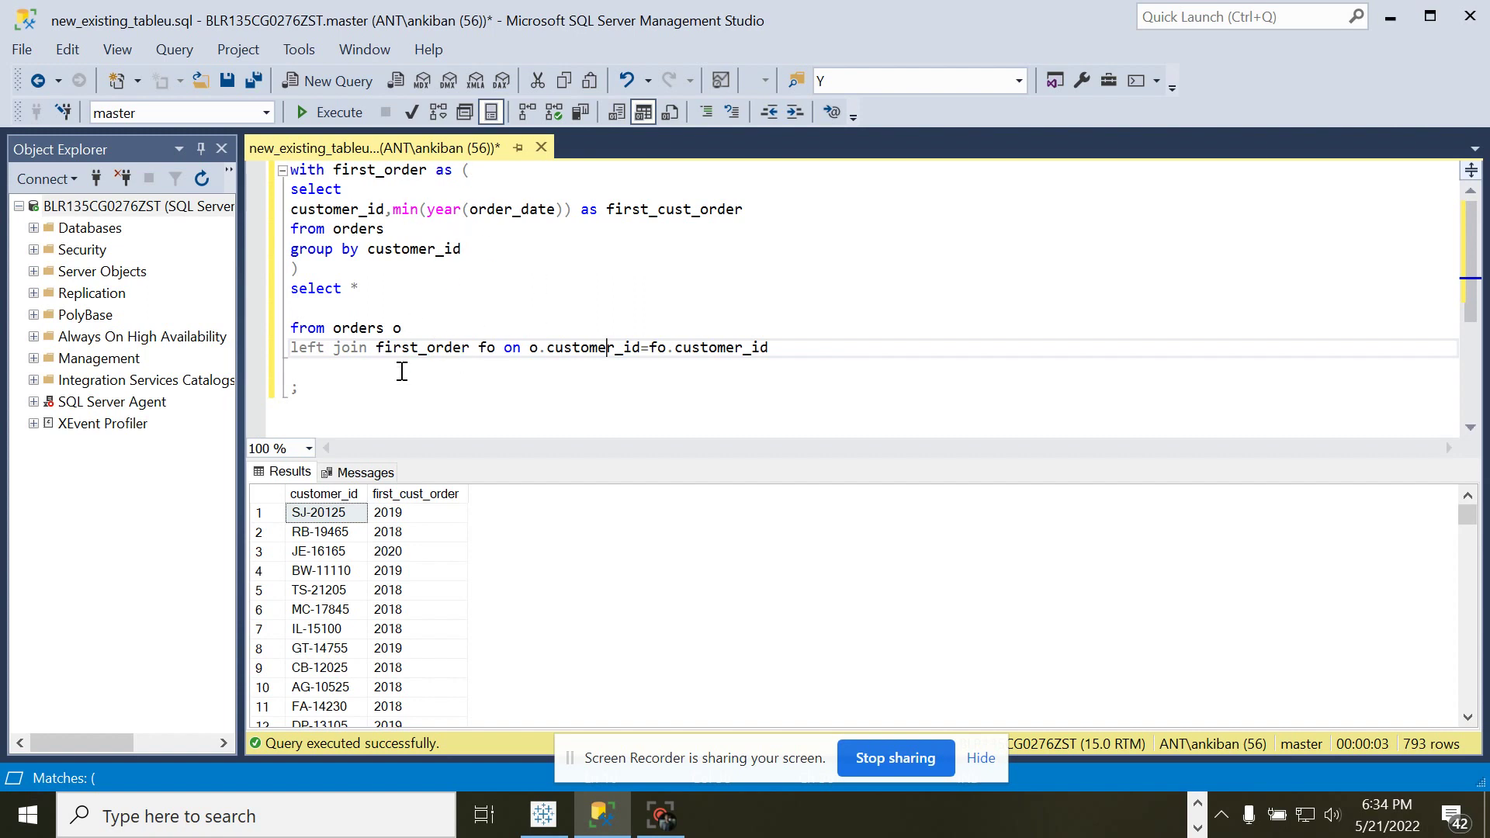
Rename the alias of the minimum order year in the first_order expression to first_order_year.
click(665, 215)
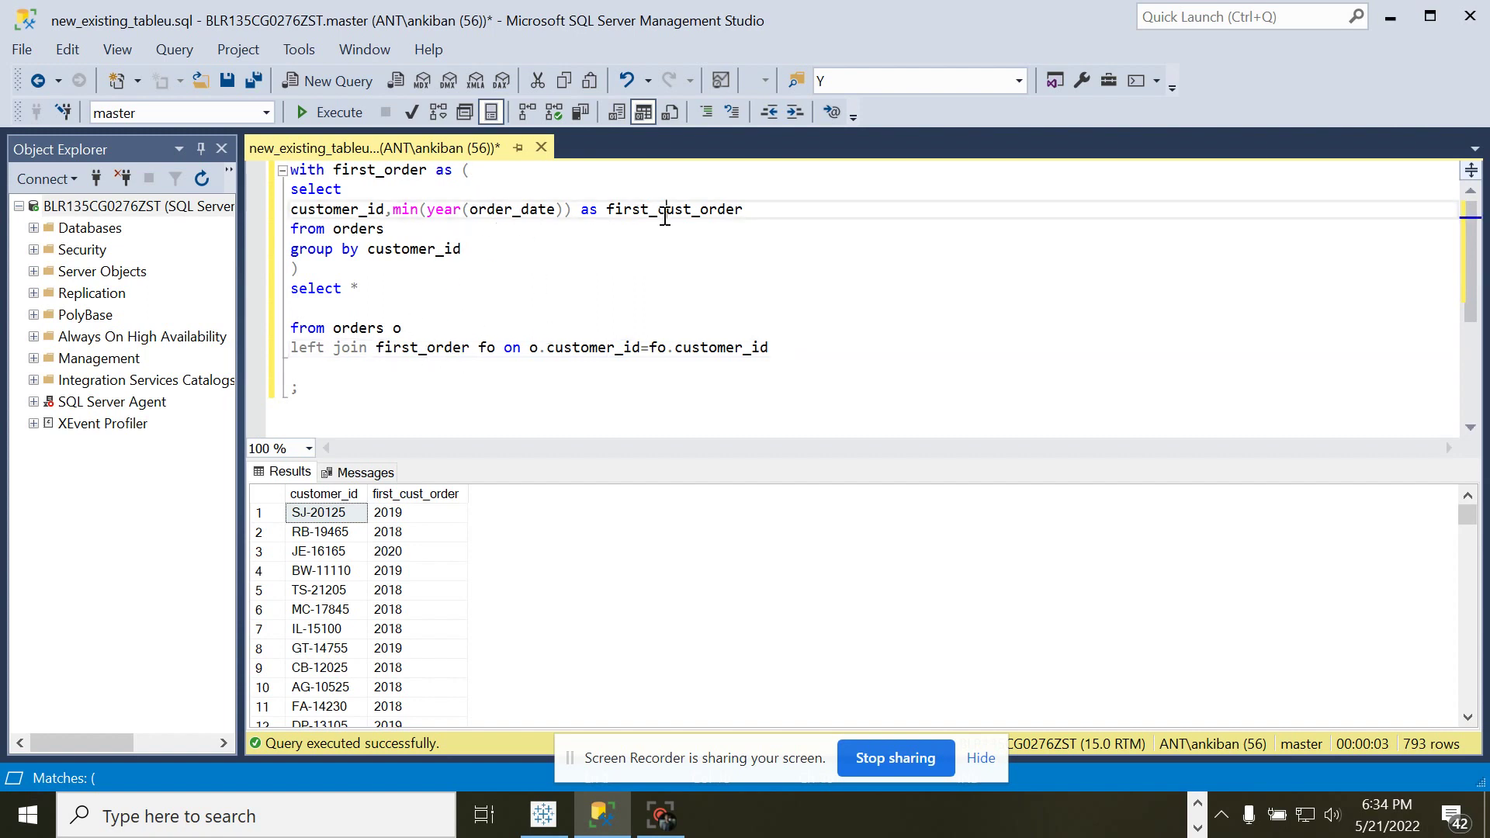
double_click(663, 216)
click(769, 206)
key(BackSpace)
key(BackSpace)
key(BackSpace)
key(BackSpace)
key(BackSpace)
key(BackSpace)
key(BackSpace)
key(BackSpace)
key(BackSpace)
text(order_year)
Replace the asterisk in the outer select with a case expression whose condition is year(o.order_date)=first_order_year.
click(367, 287)
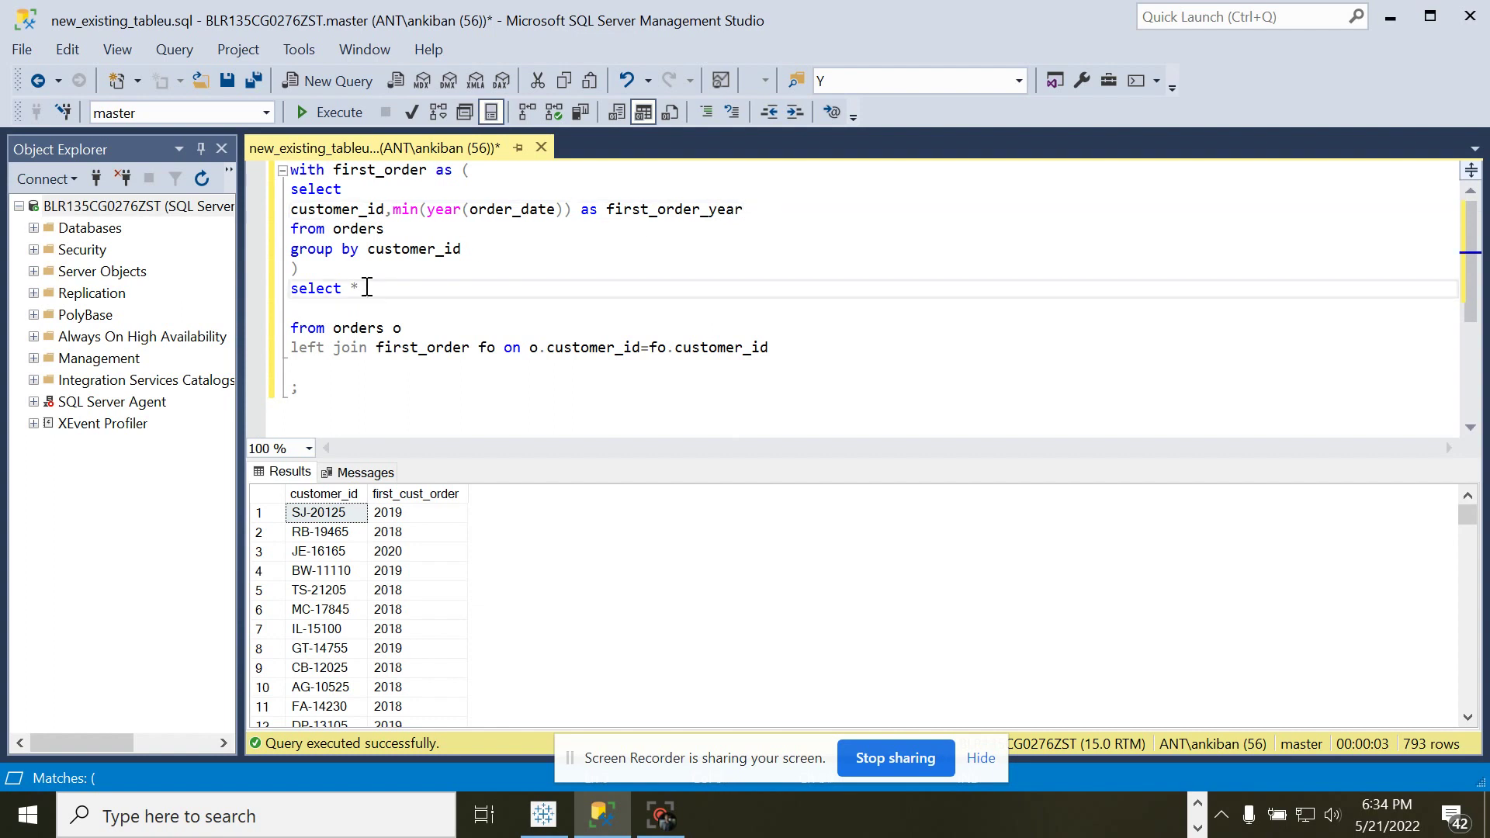
text(case when year)
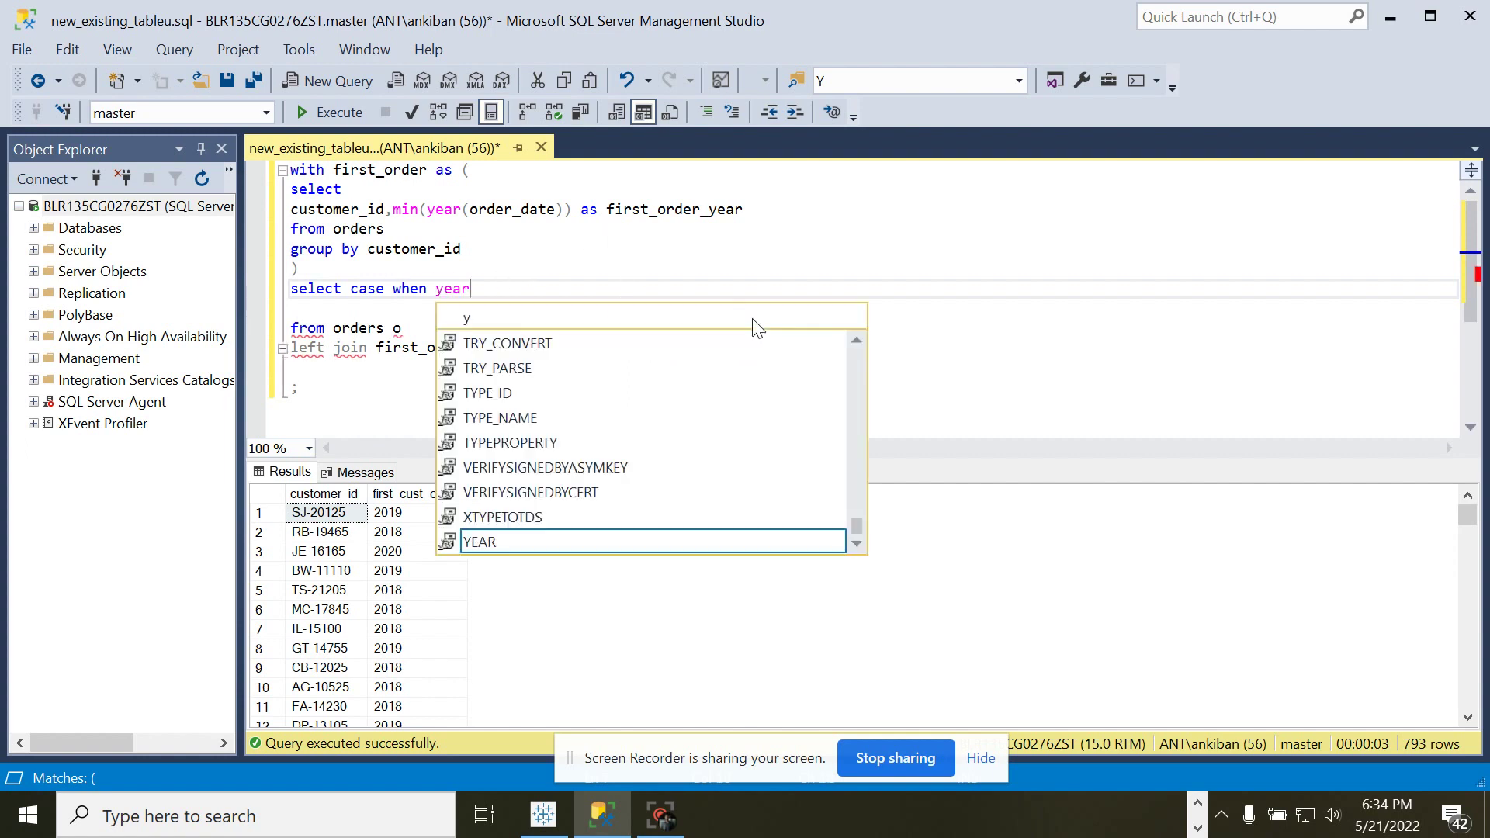
text((o.o)
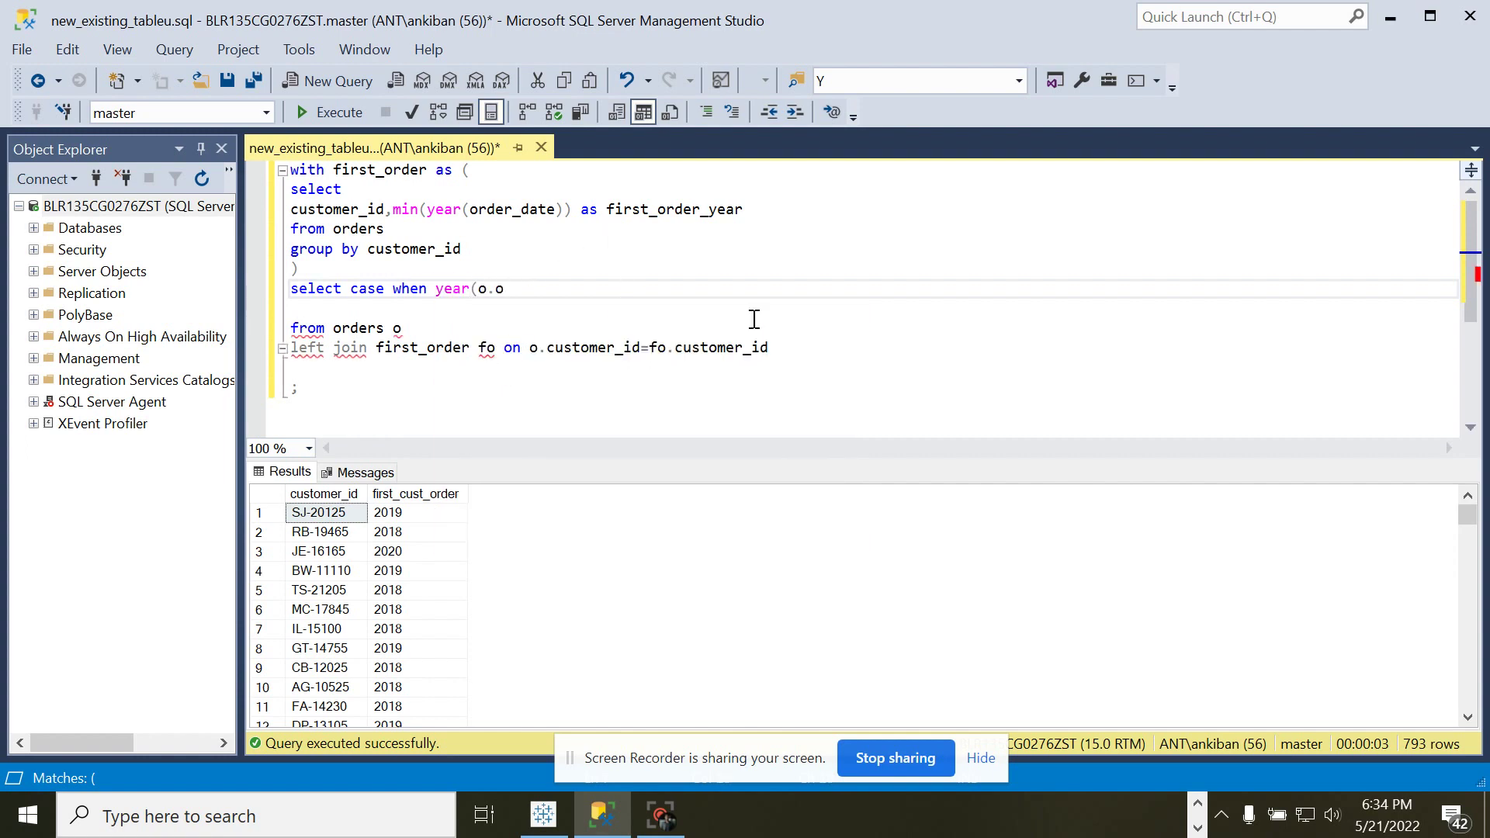
text(rder_date)
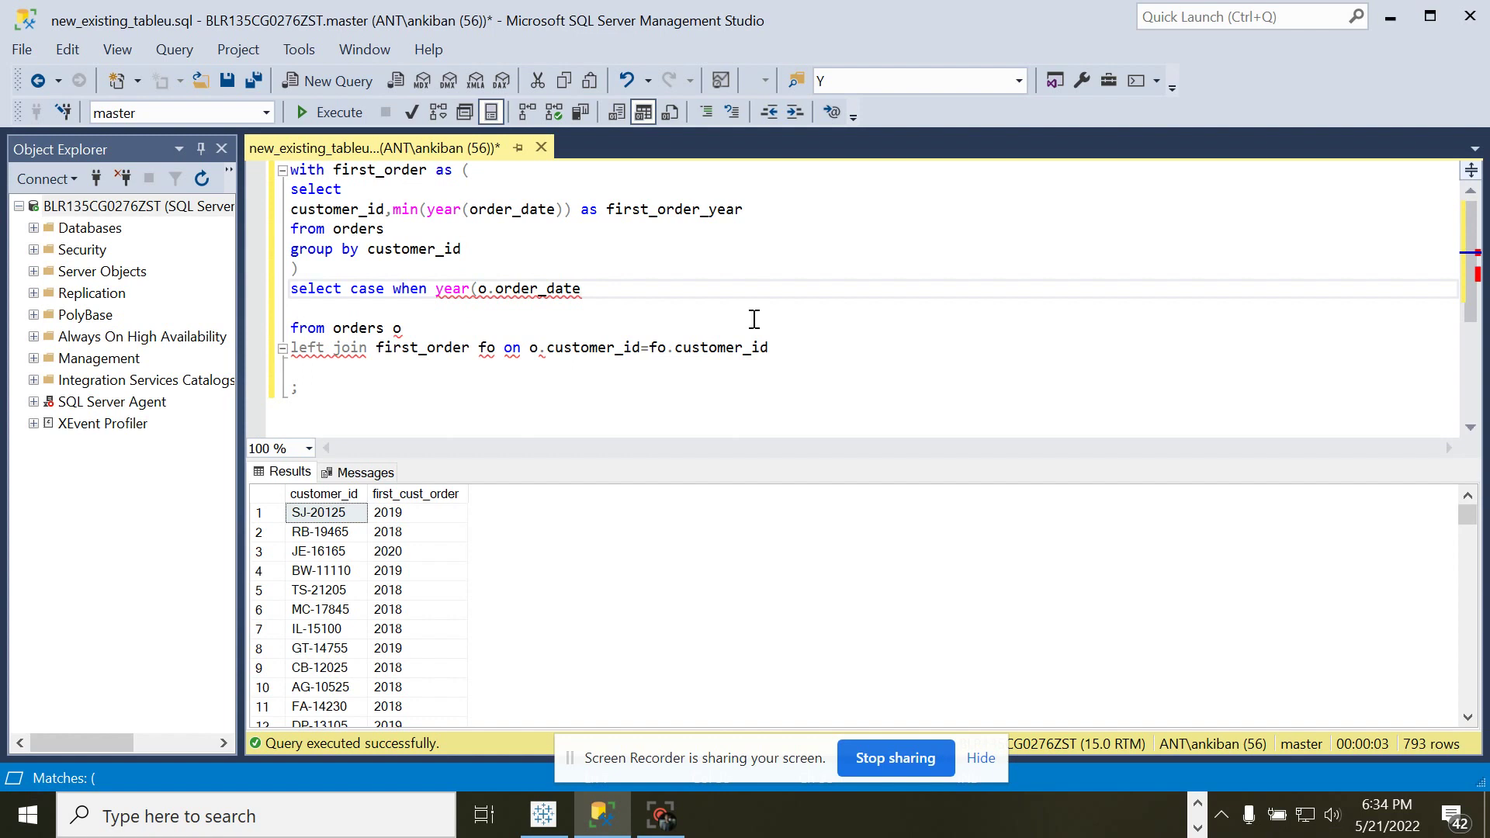
text()=)
double_click(671, 207)
key(ctrl+c)
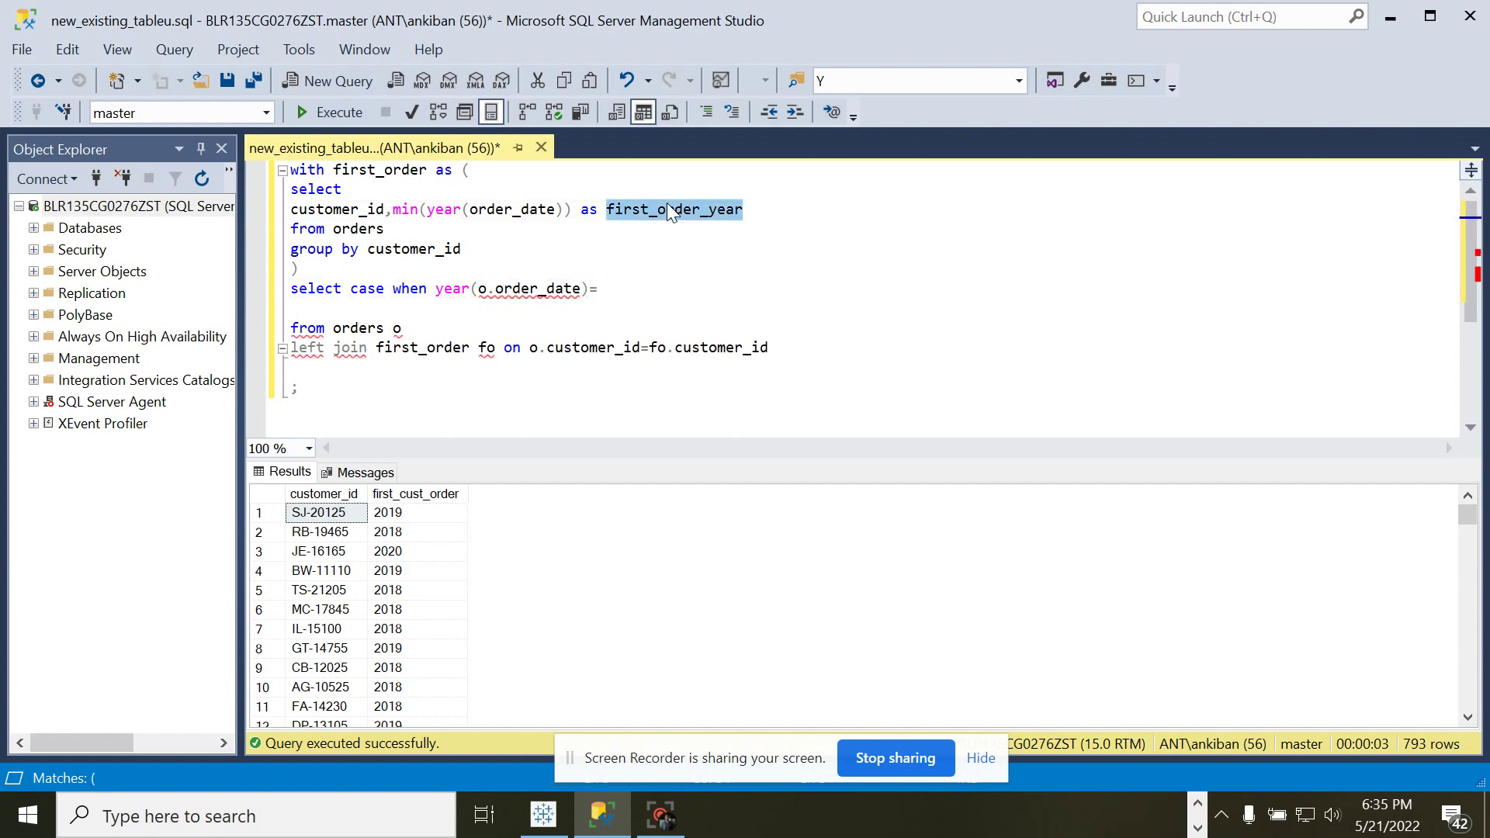
click(625, 293)
key(ctrl+v)
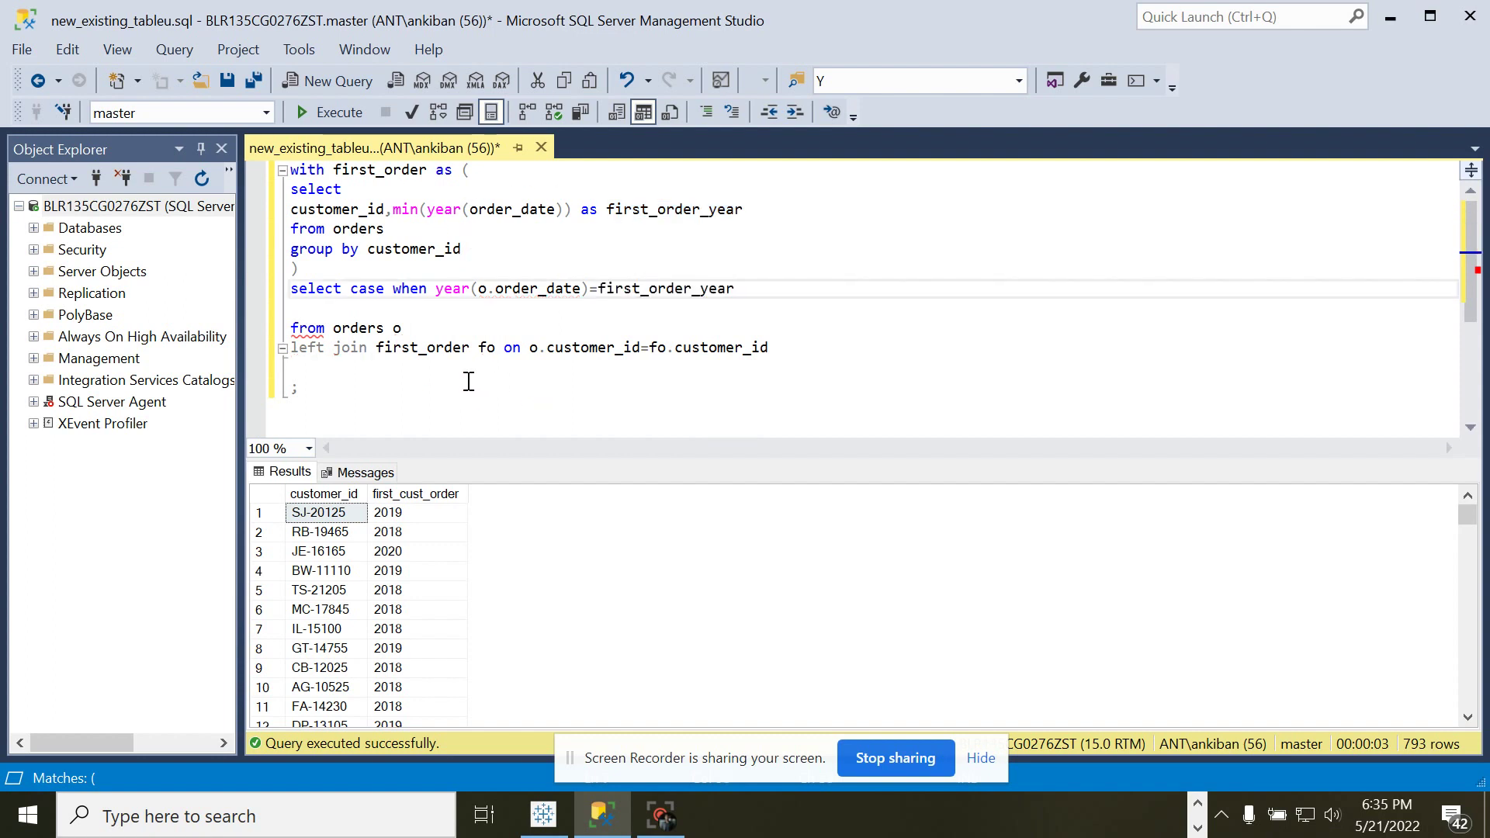
Complete the case expression to return 'New customer', else 'Existing customer', and alias it as new_existing.
text(then ')
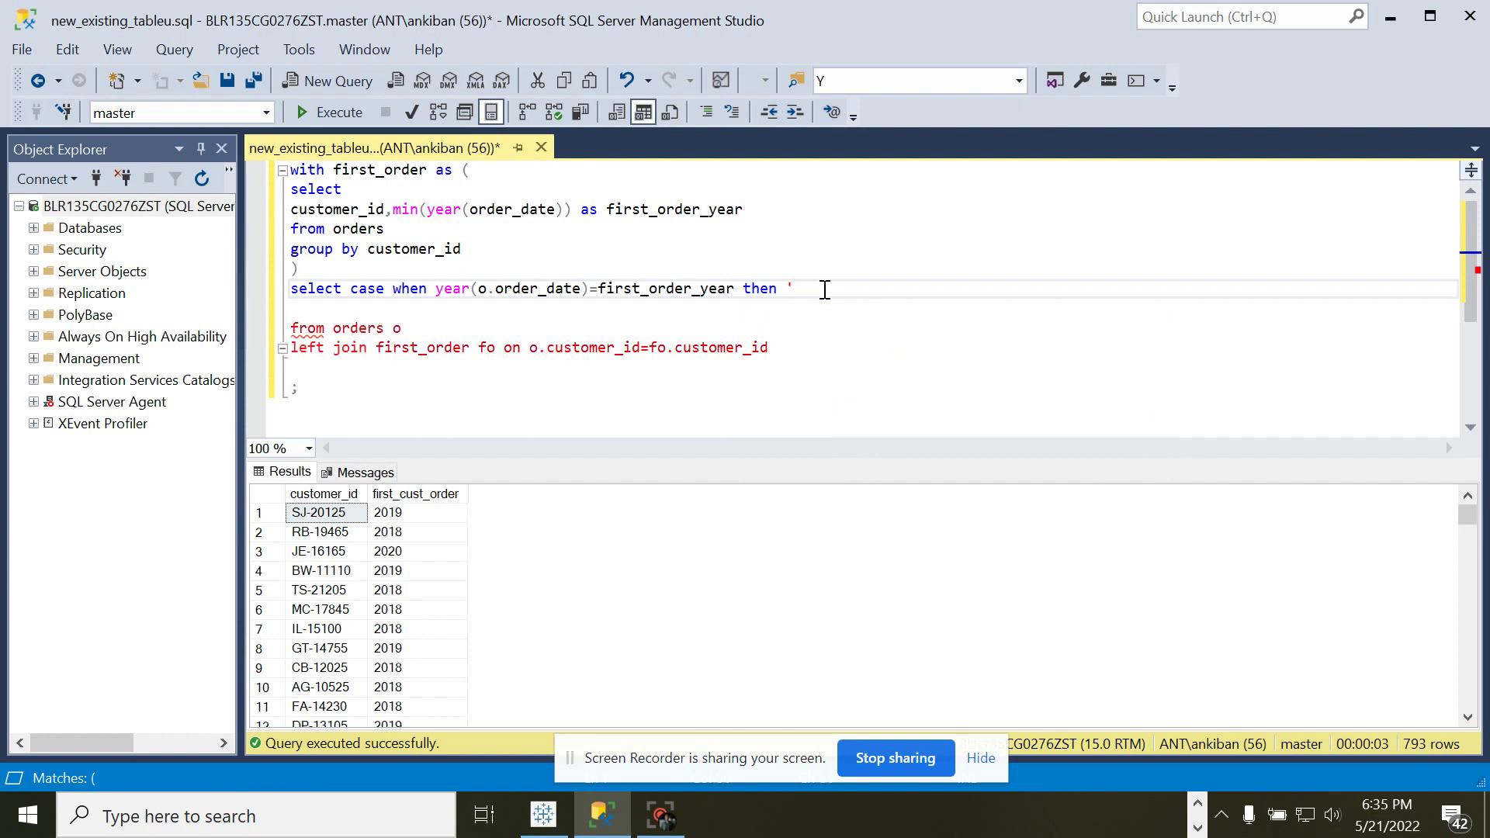
text(New custo)
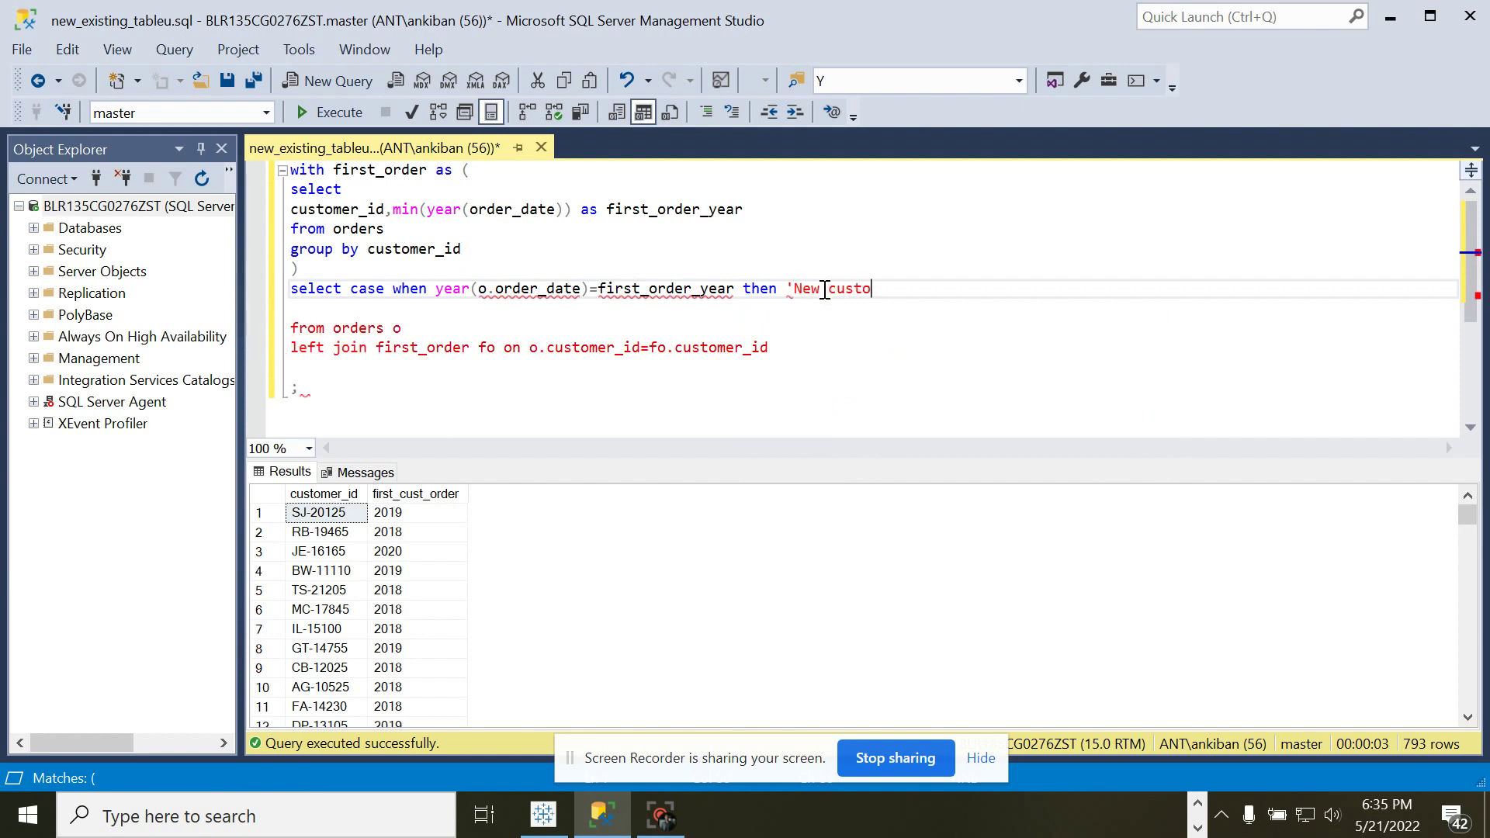
text(mer' else )
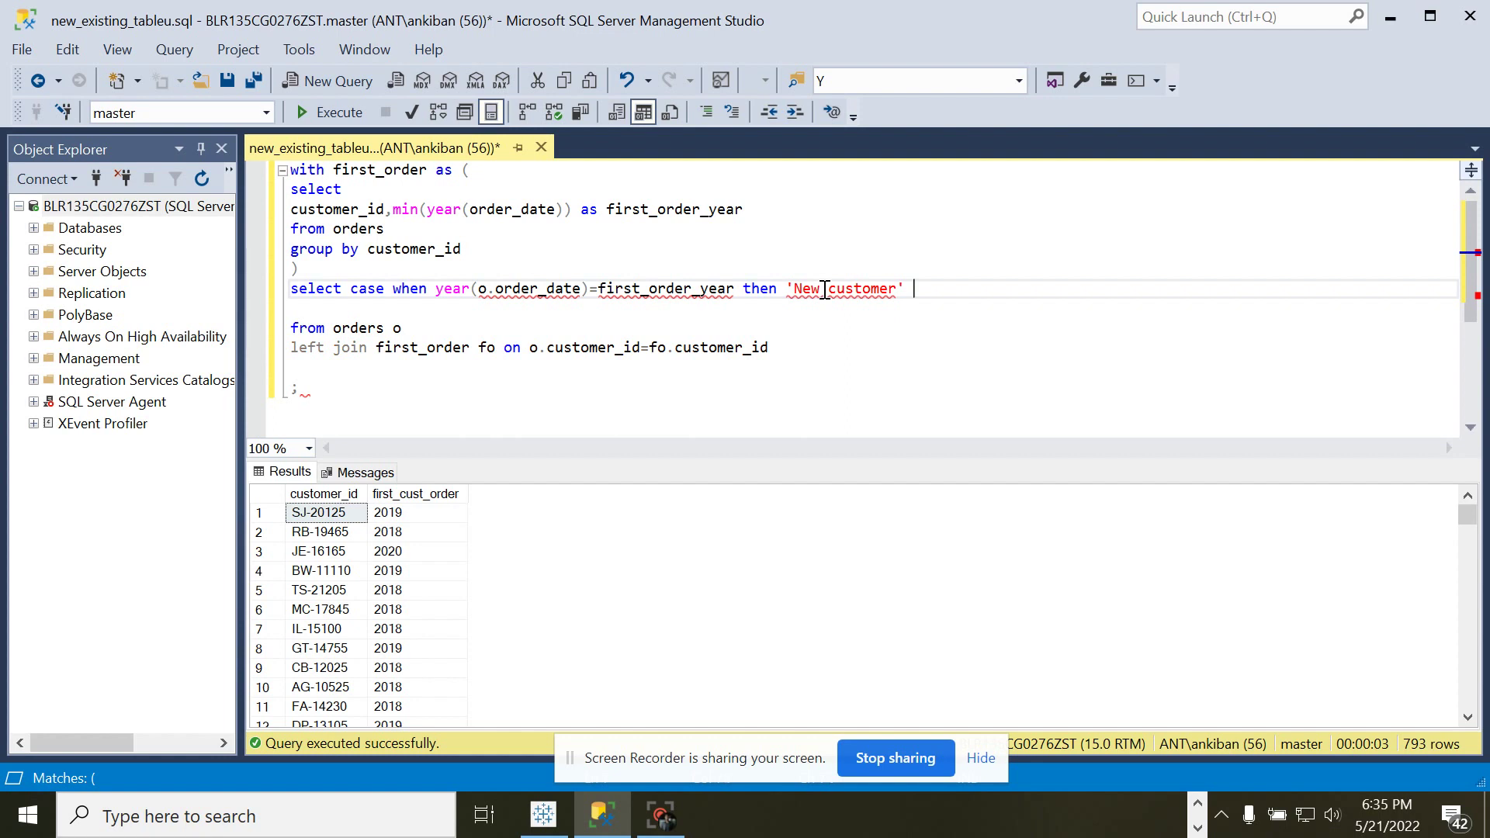
text(')
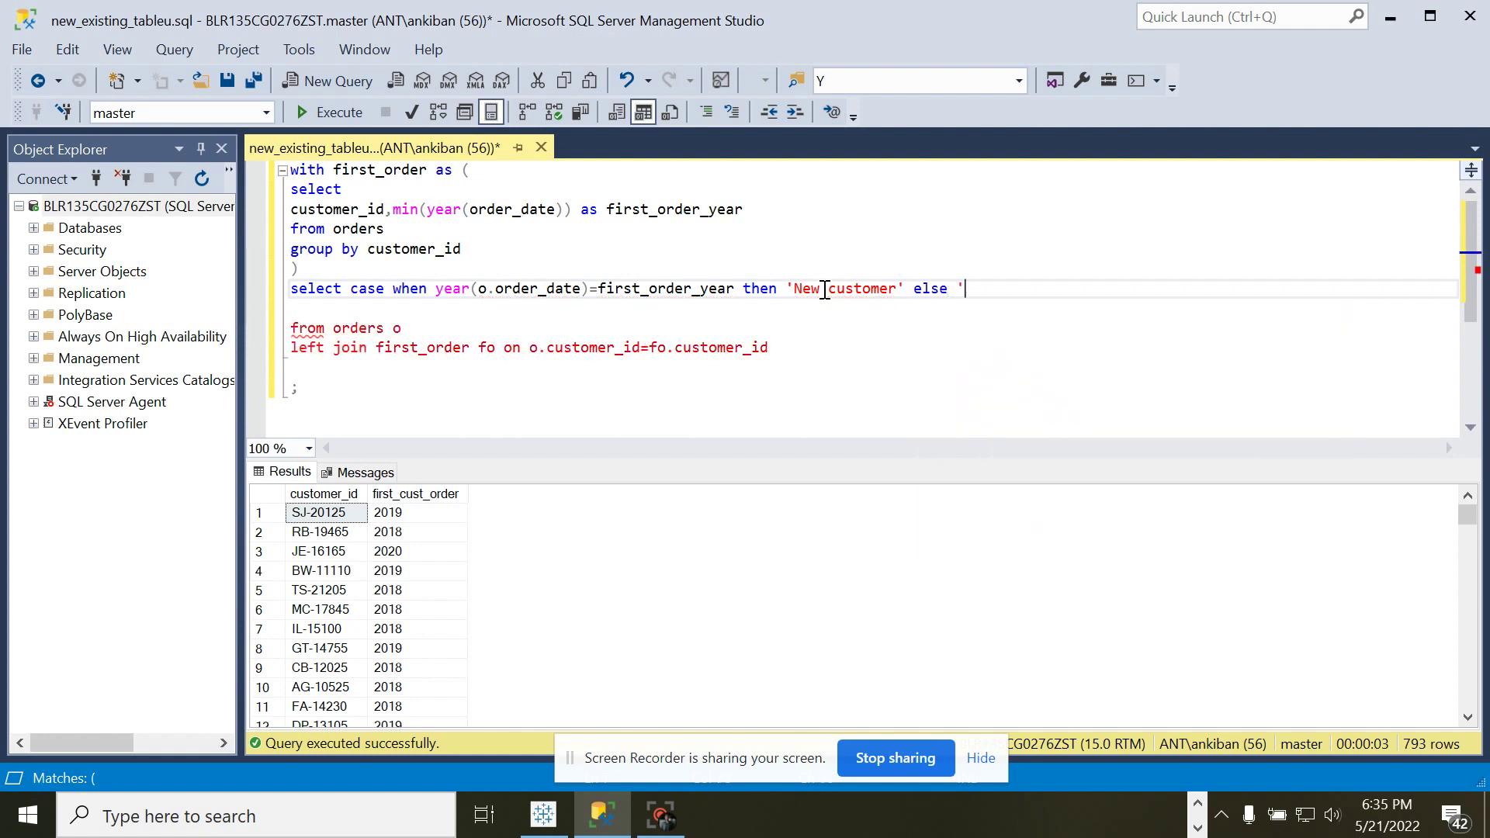
text(Existing customer' end)
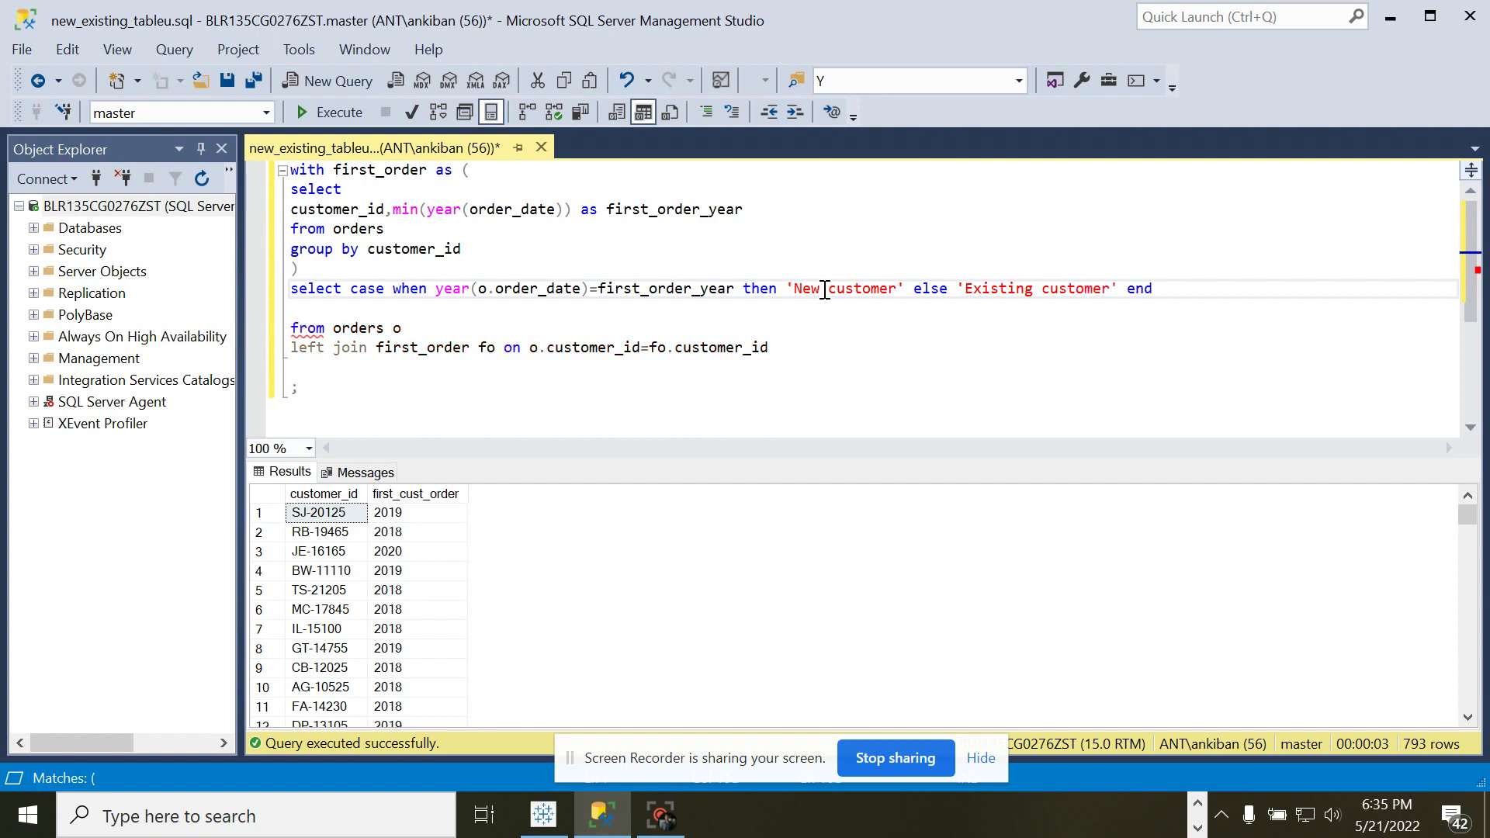
text( as new_ex)
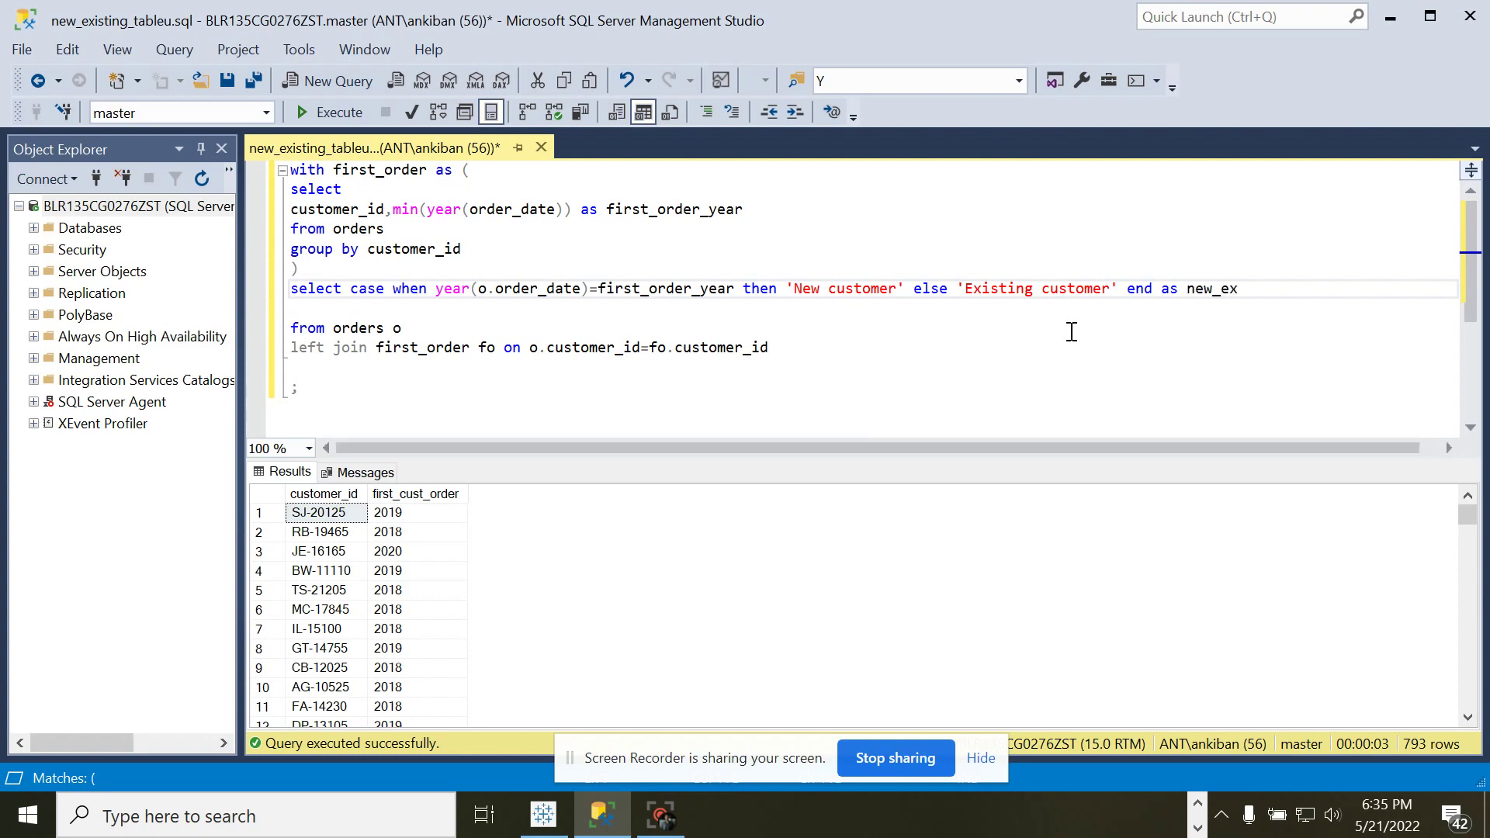
text(isting)
Switch to Tableau and check the formula and labels of the new_existing calculated field.
key(alt+Tab)
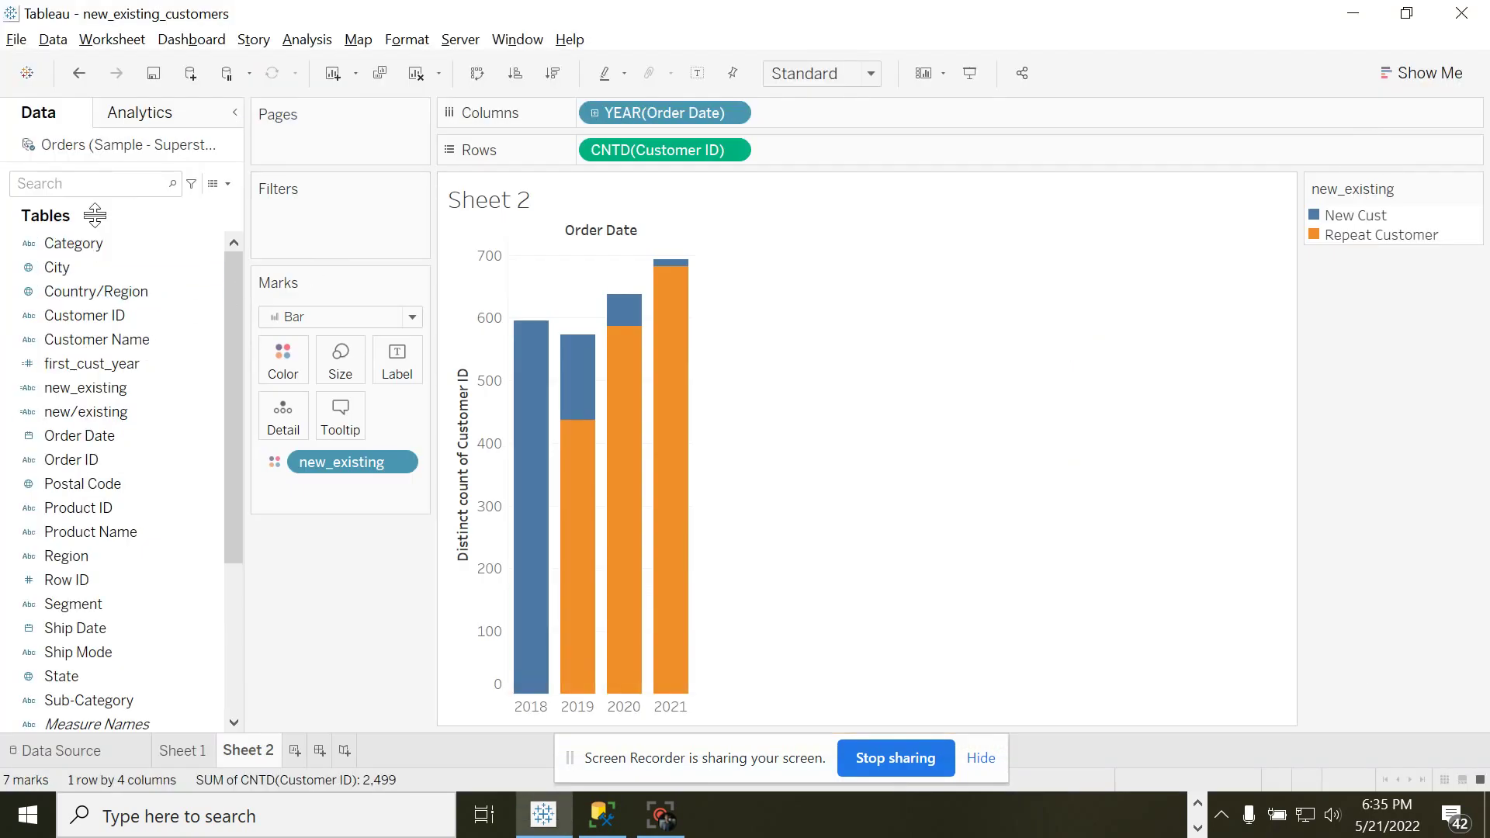
click(101, 370)
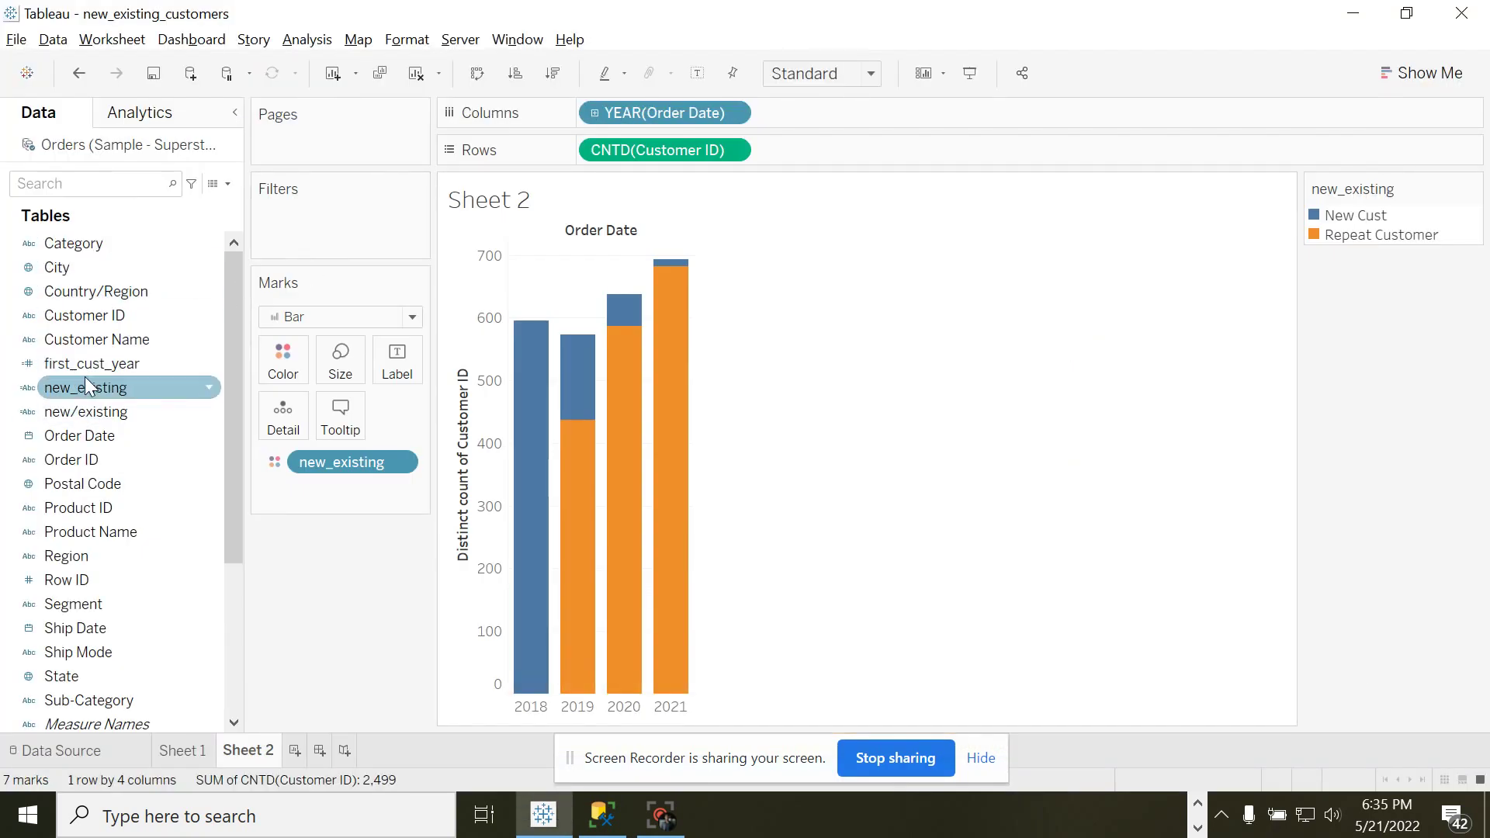
right_click(85, 381)
click(131, 125)
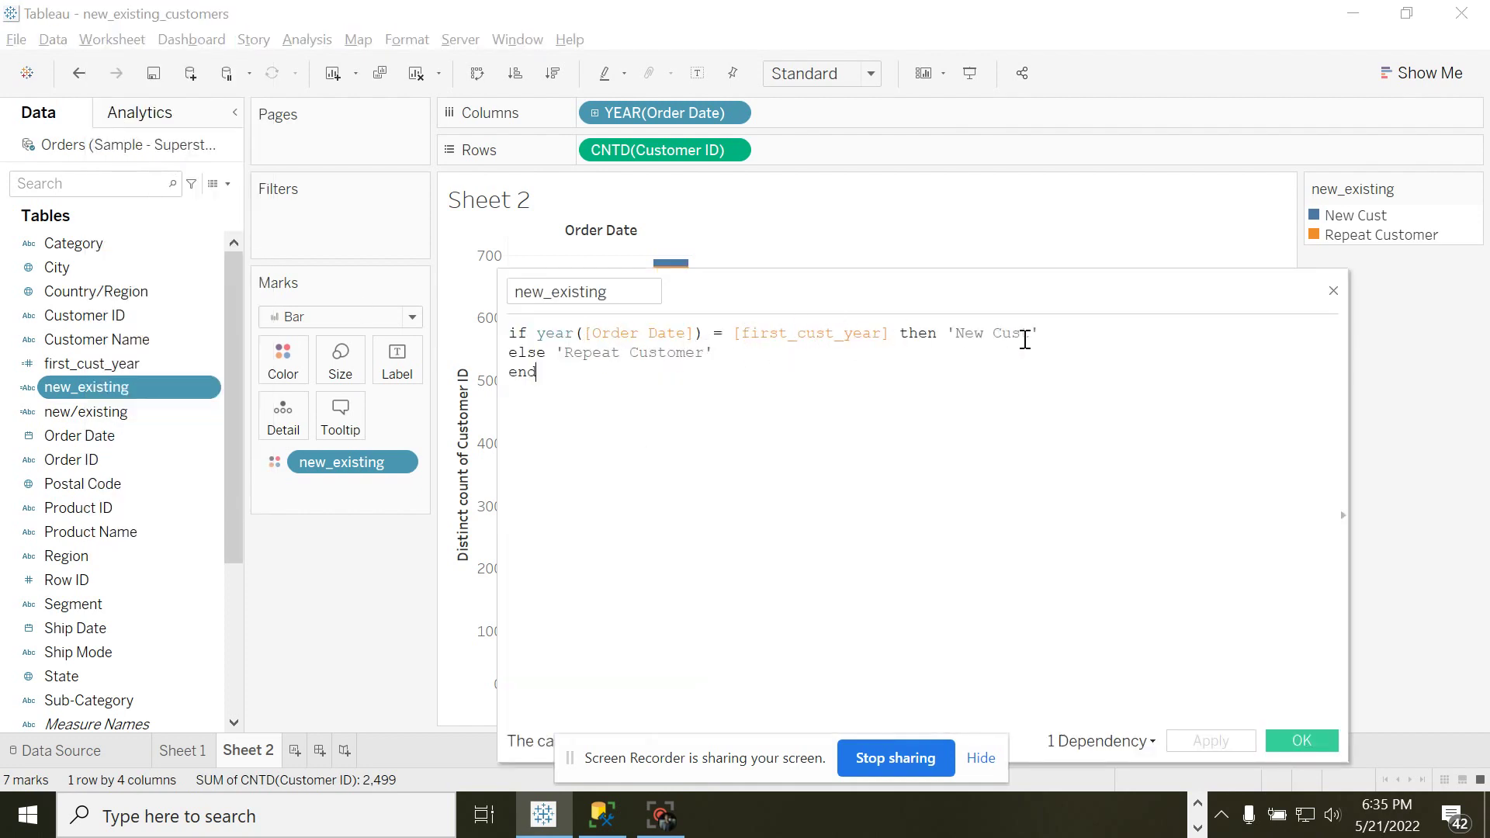
click(1335, 293)
Back in SQL Server Management Studio, change the else label of the case expression to 'Repeat customer'.
key(alt+Tab)
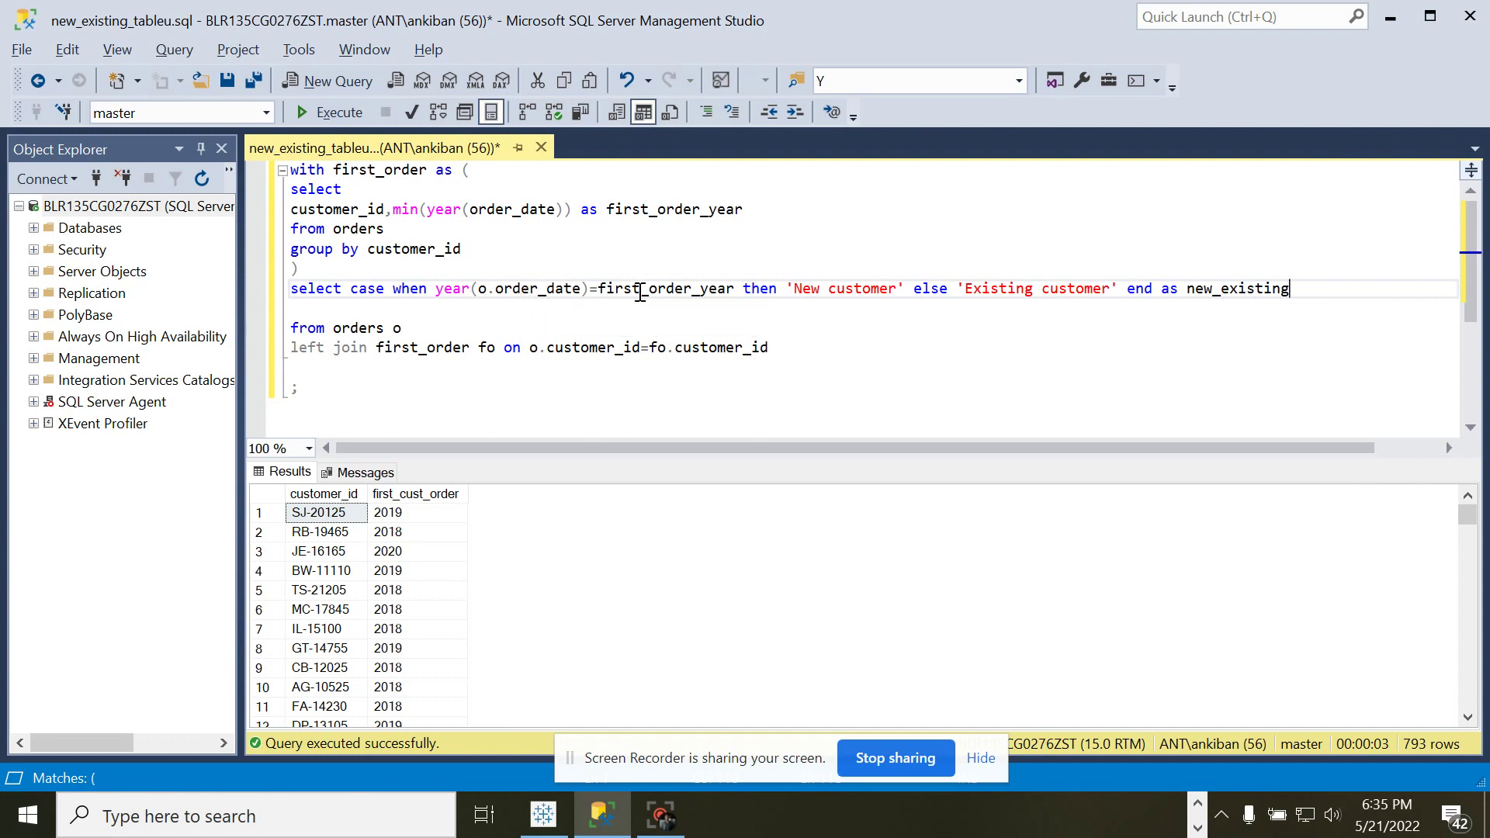
double_click(998, 290)
text(Re)
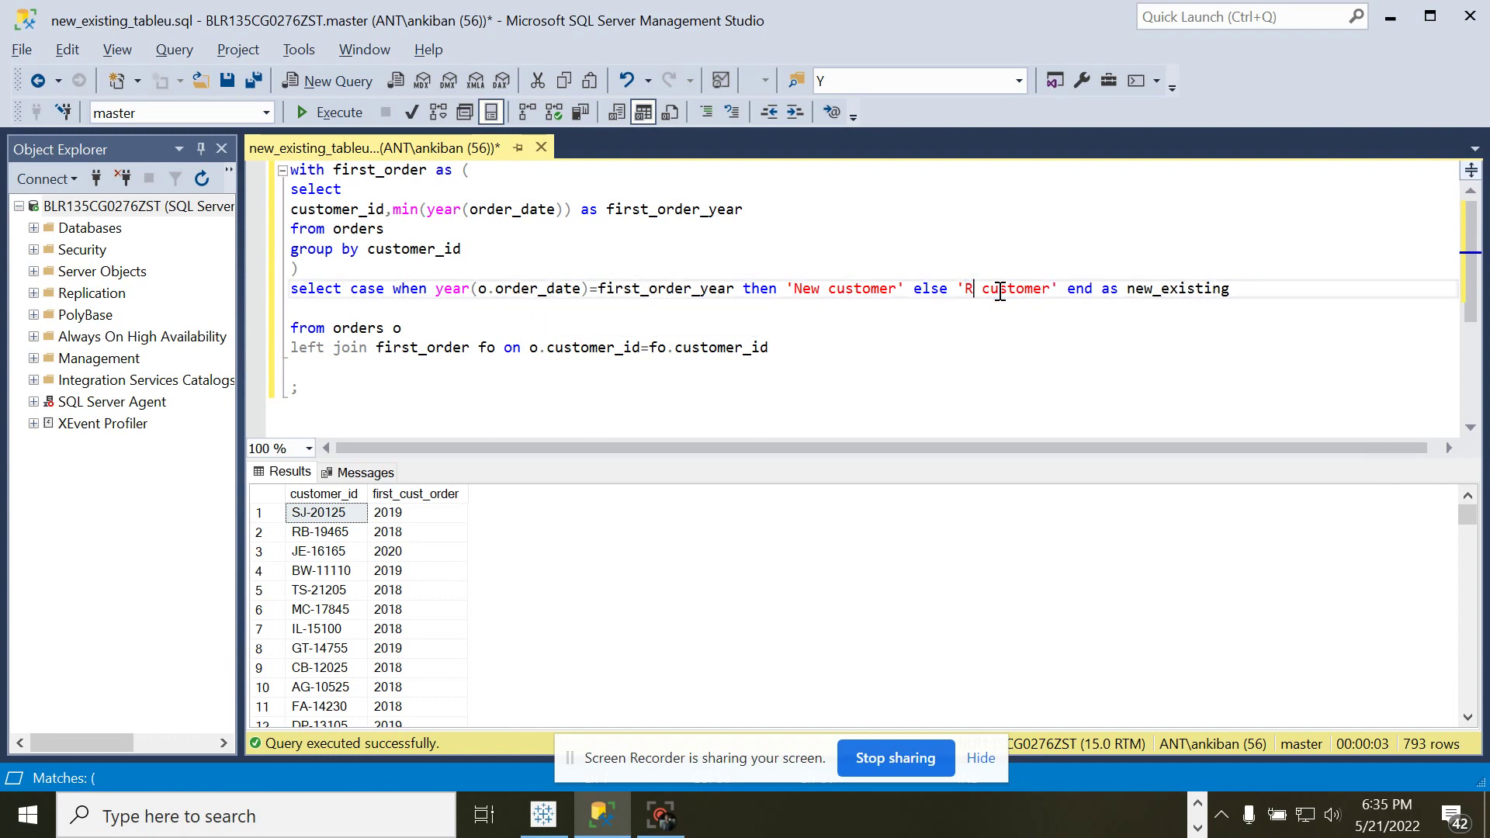
text(peat)
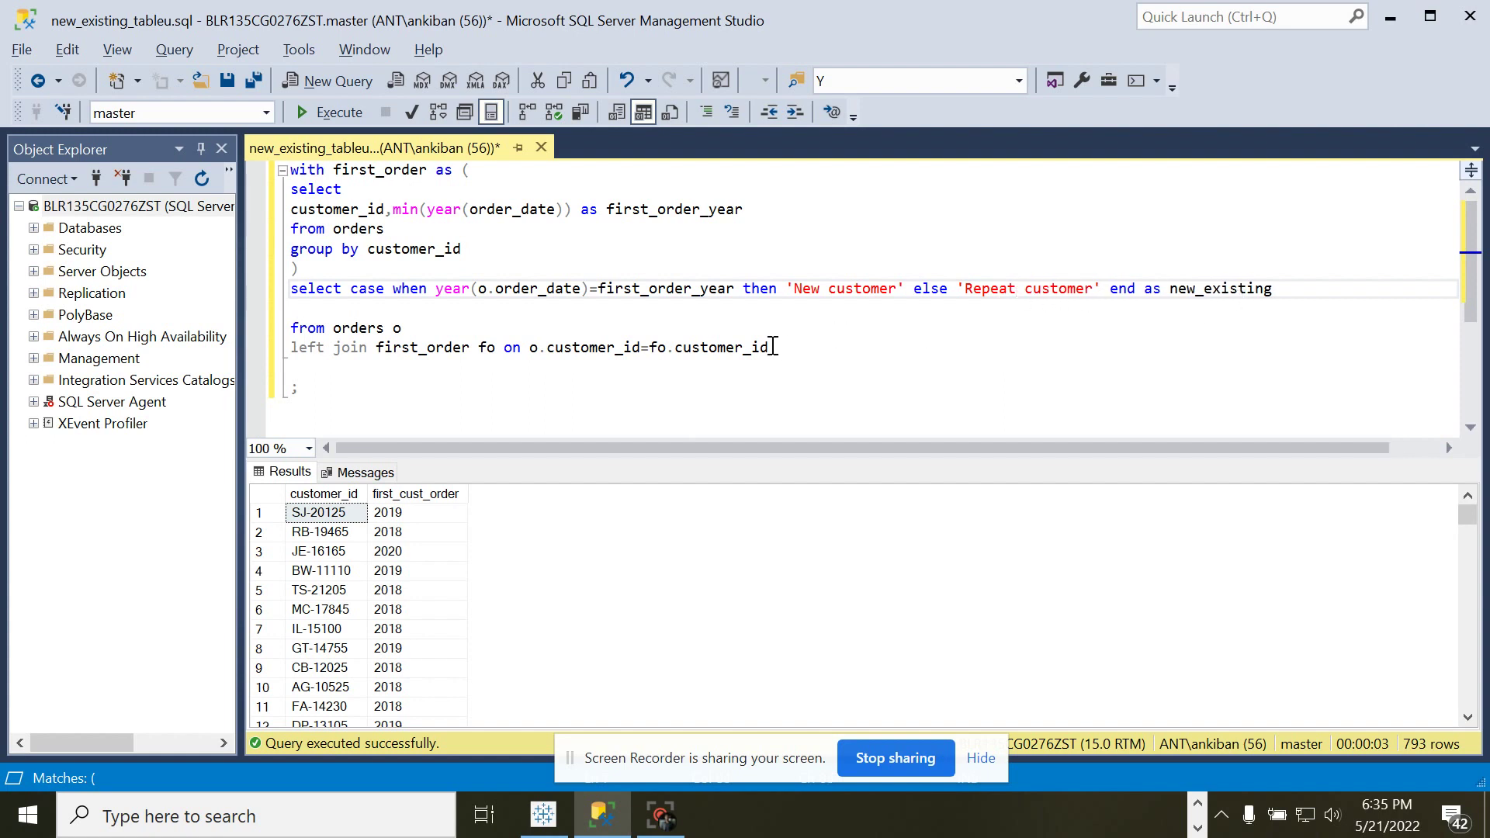
Move the case expression onto its own line and add customer_id as the first column of the outer select.
click(352, 308)
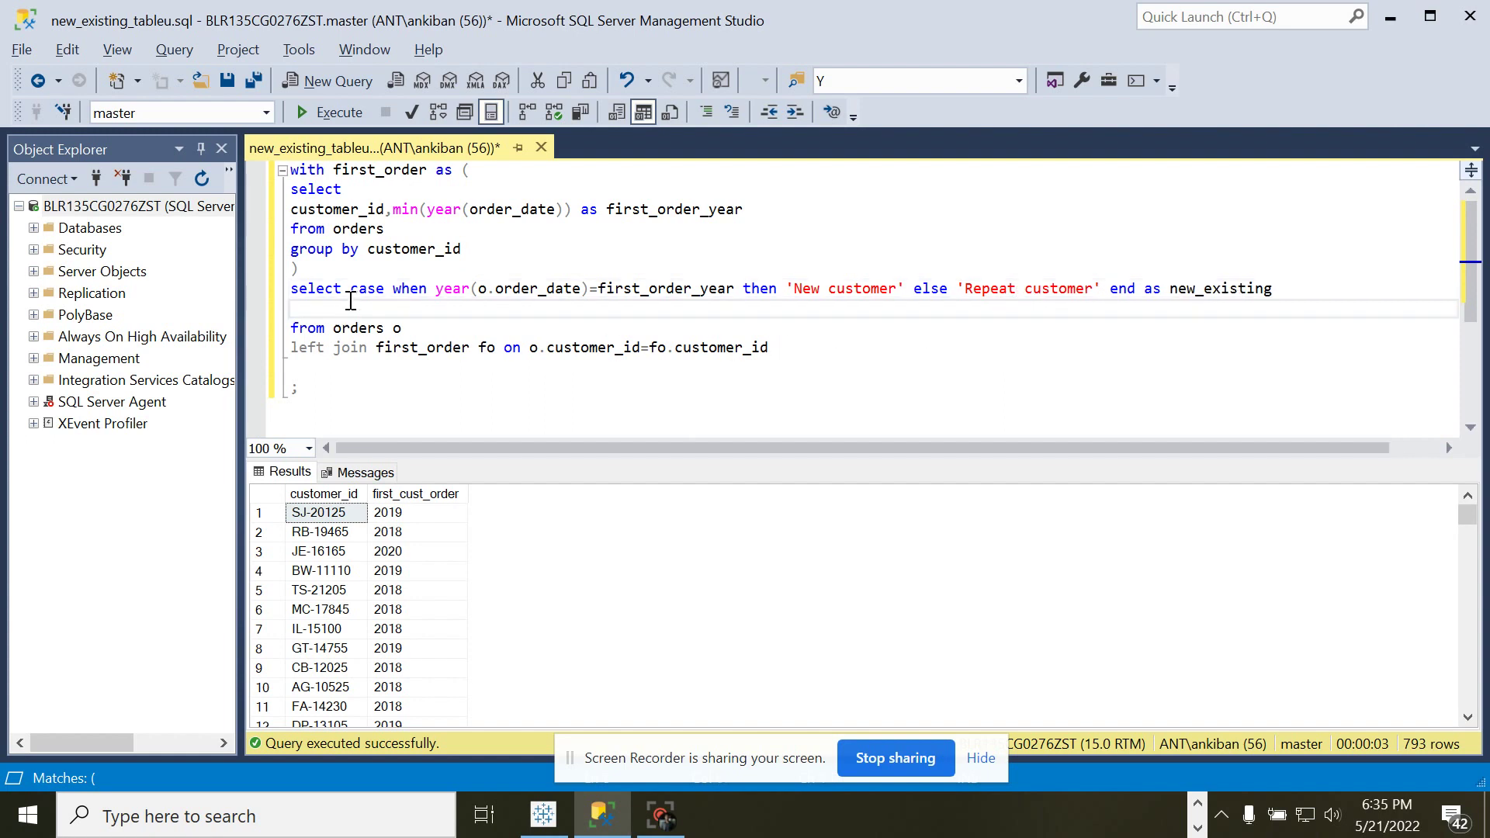
click(350, 292)
key(Return)
key(Up)
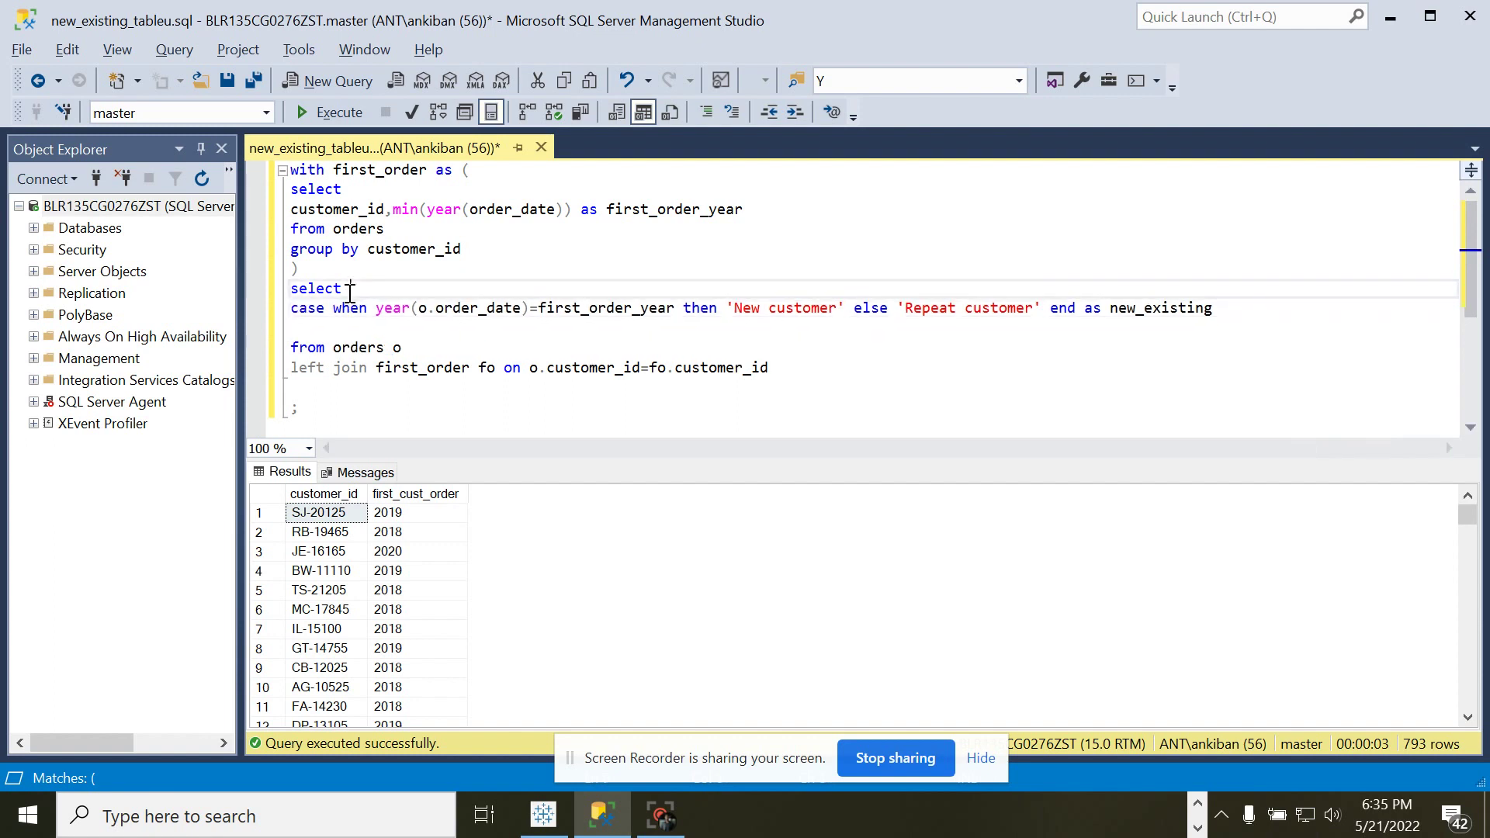
text(custom)
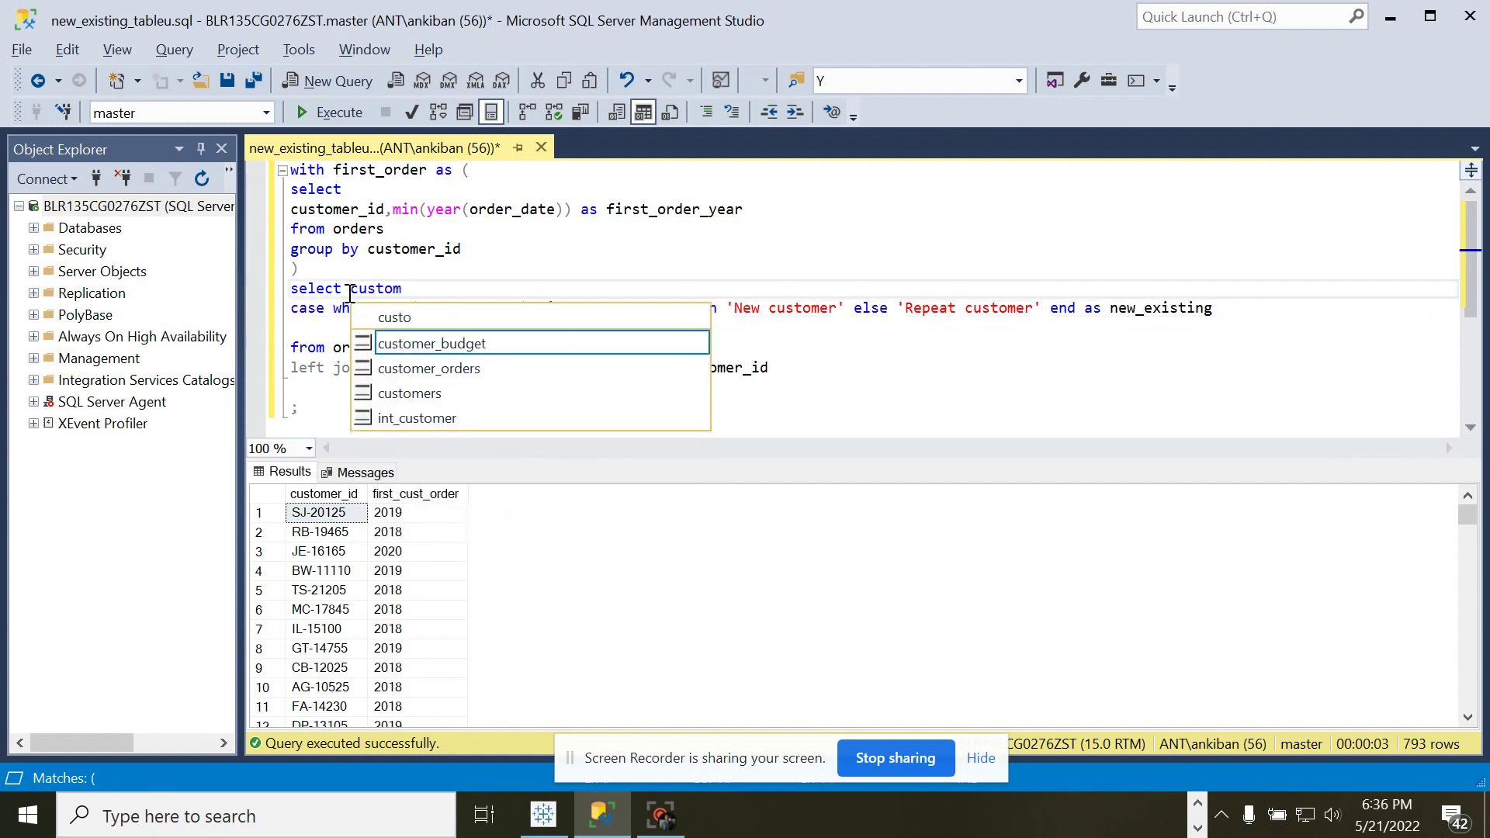
text(er_id)
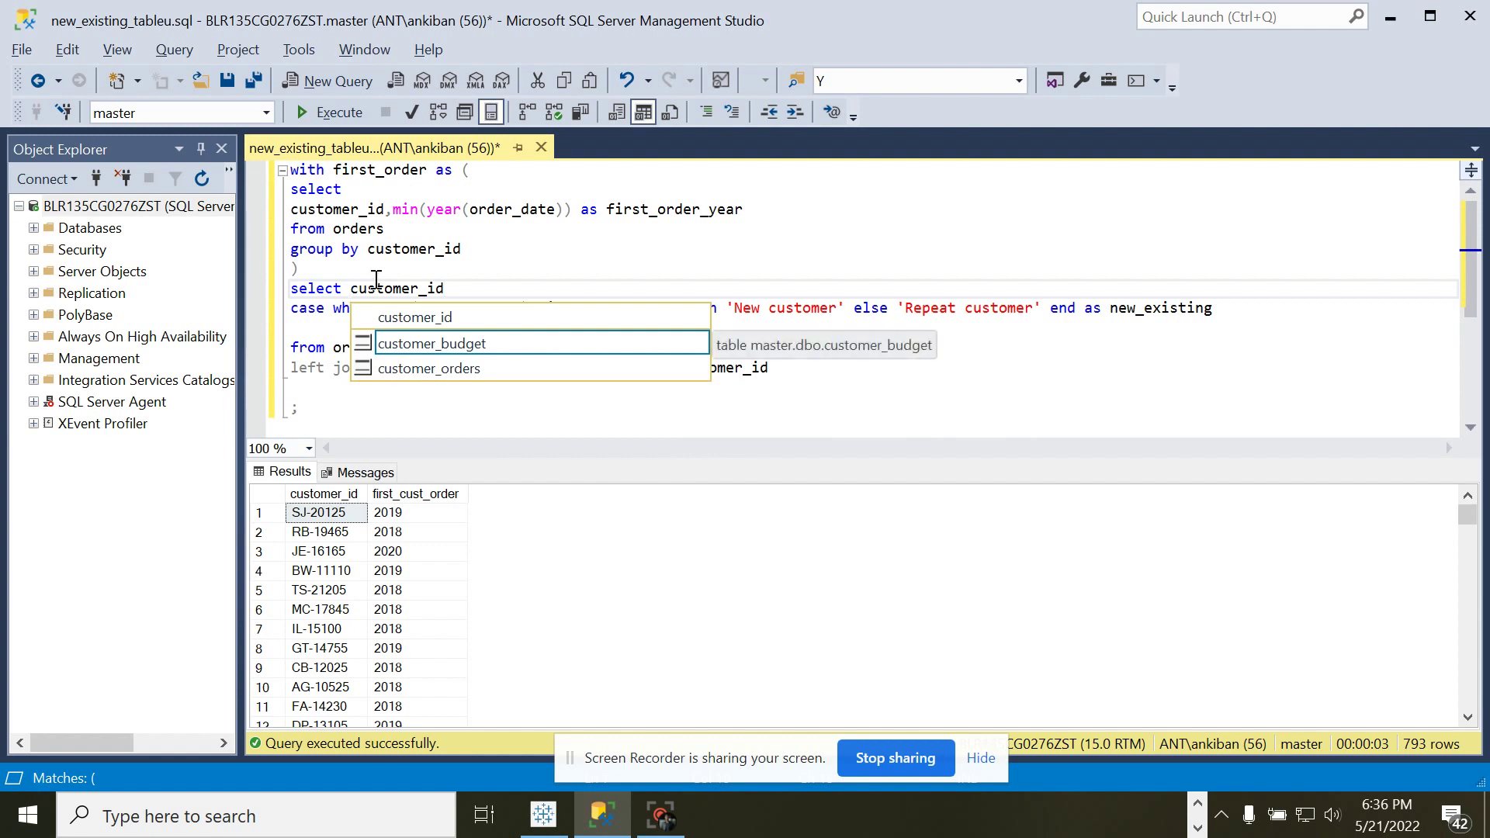
Add year(order_date) as the second column of the outer select, with a comma before the case expression.
text(,or)
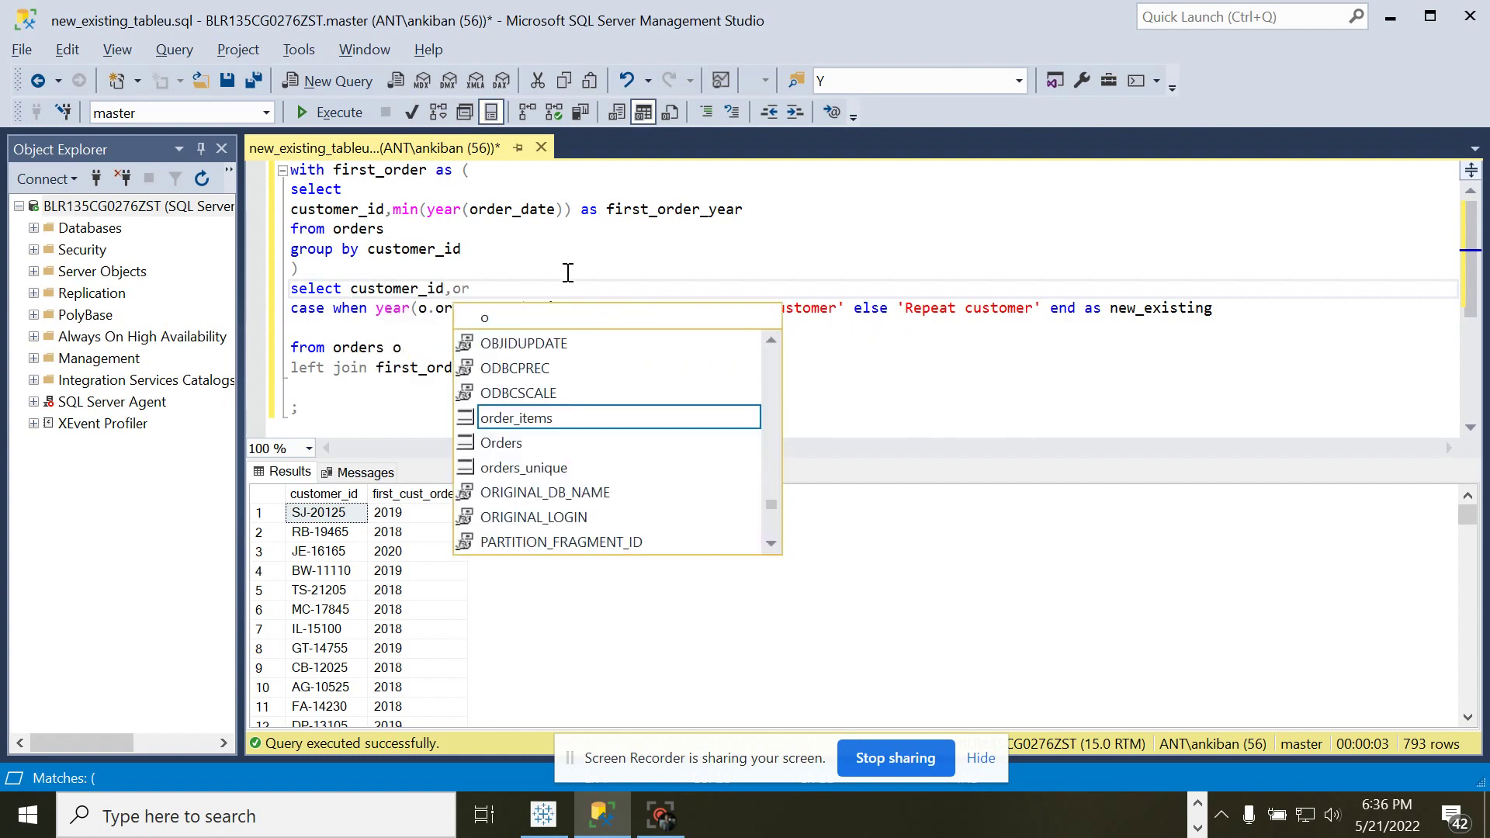
text(der_dat)
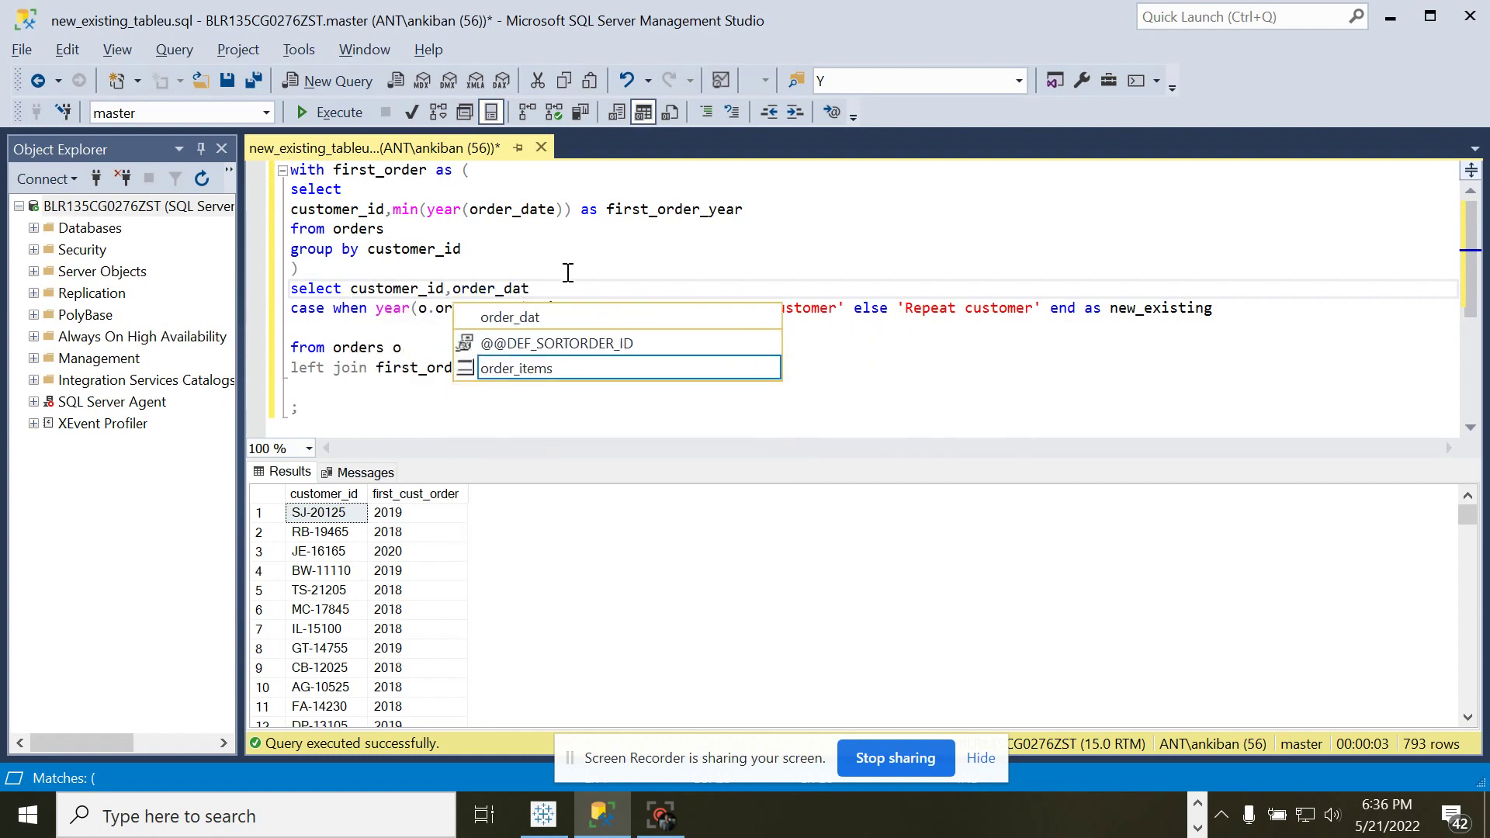
text(e)
click(457, 289)
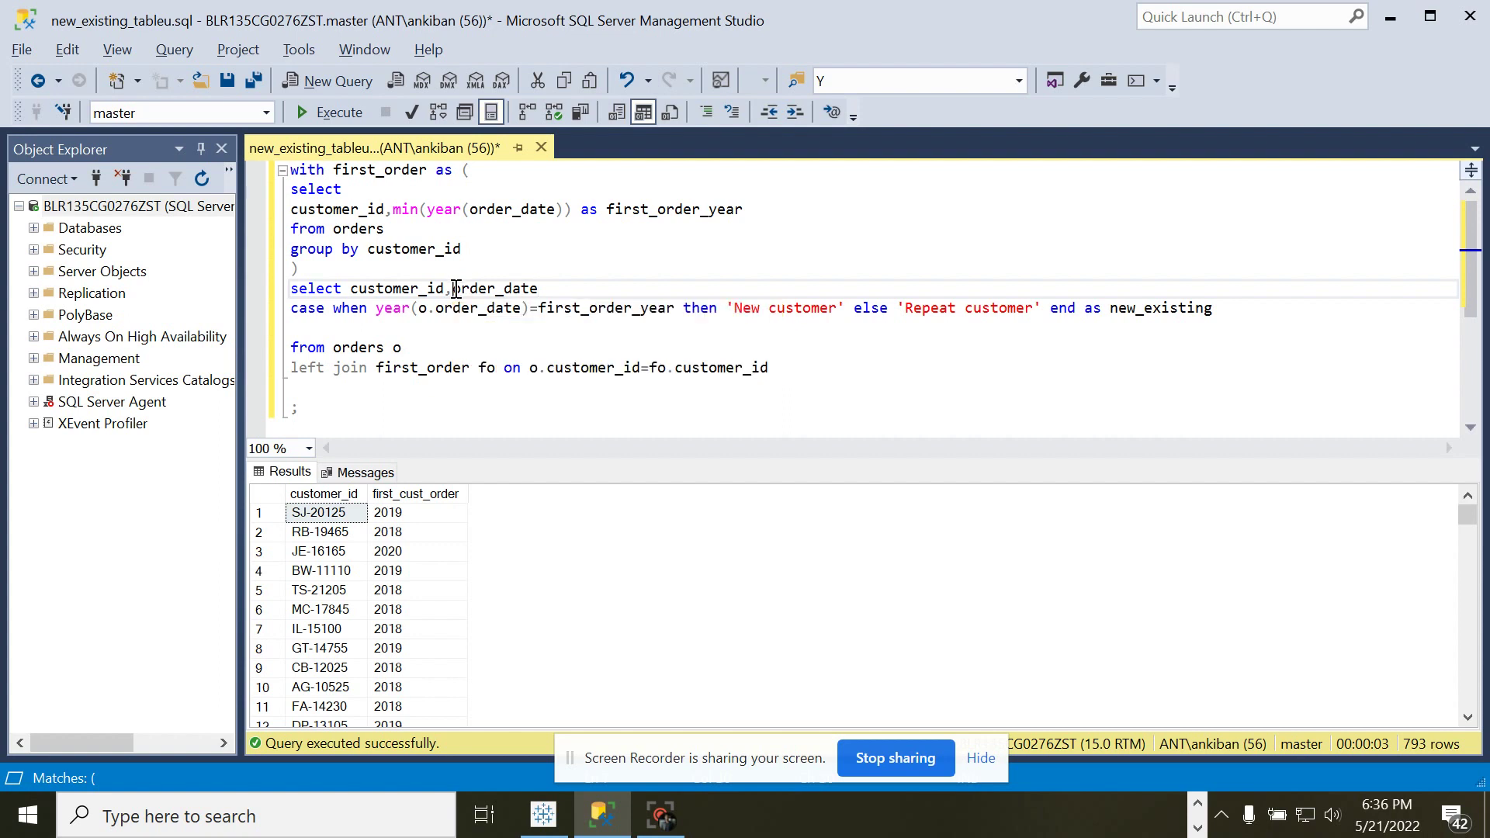
text(year()
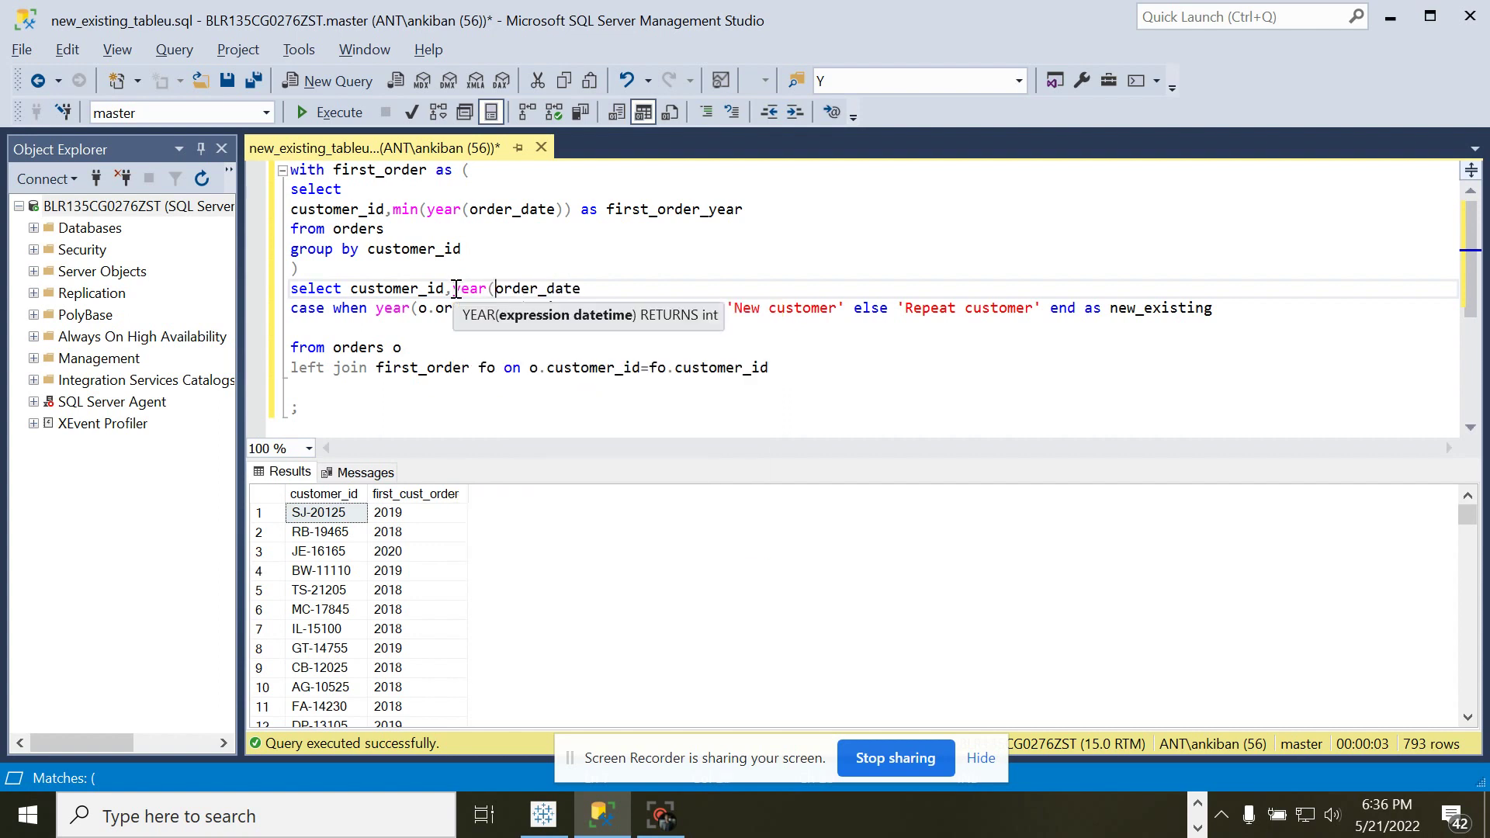
text())
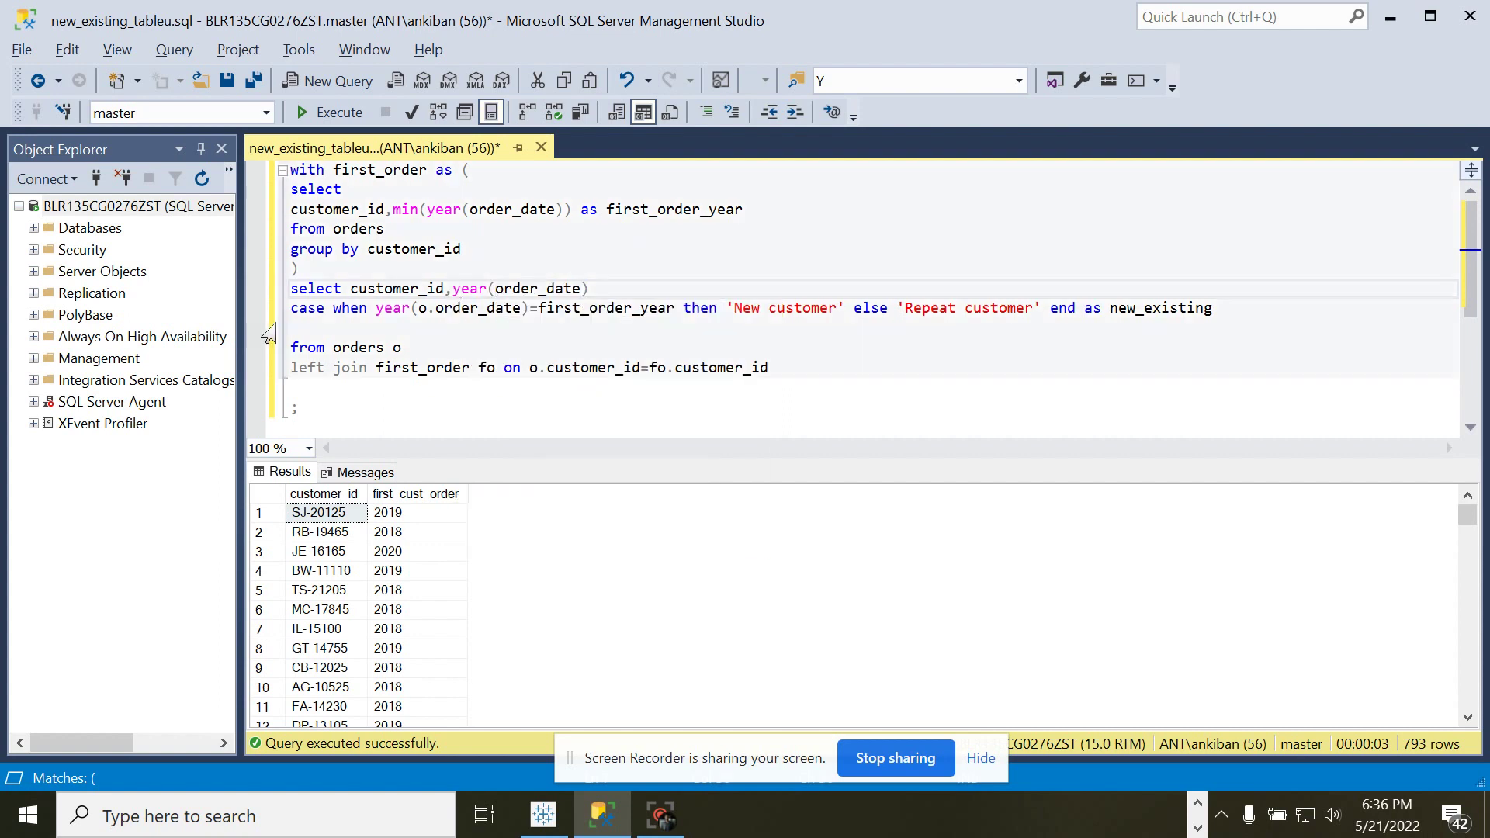
click(315, 308)
key(Home)
text(,)
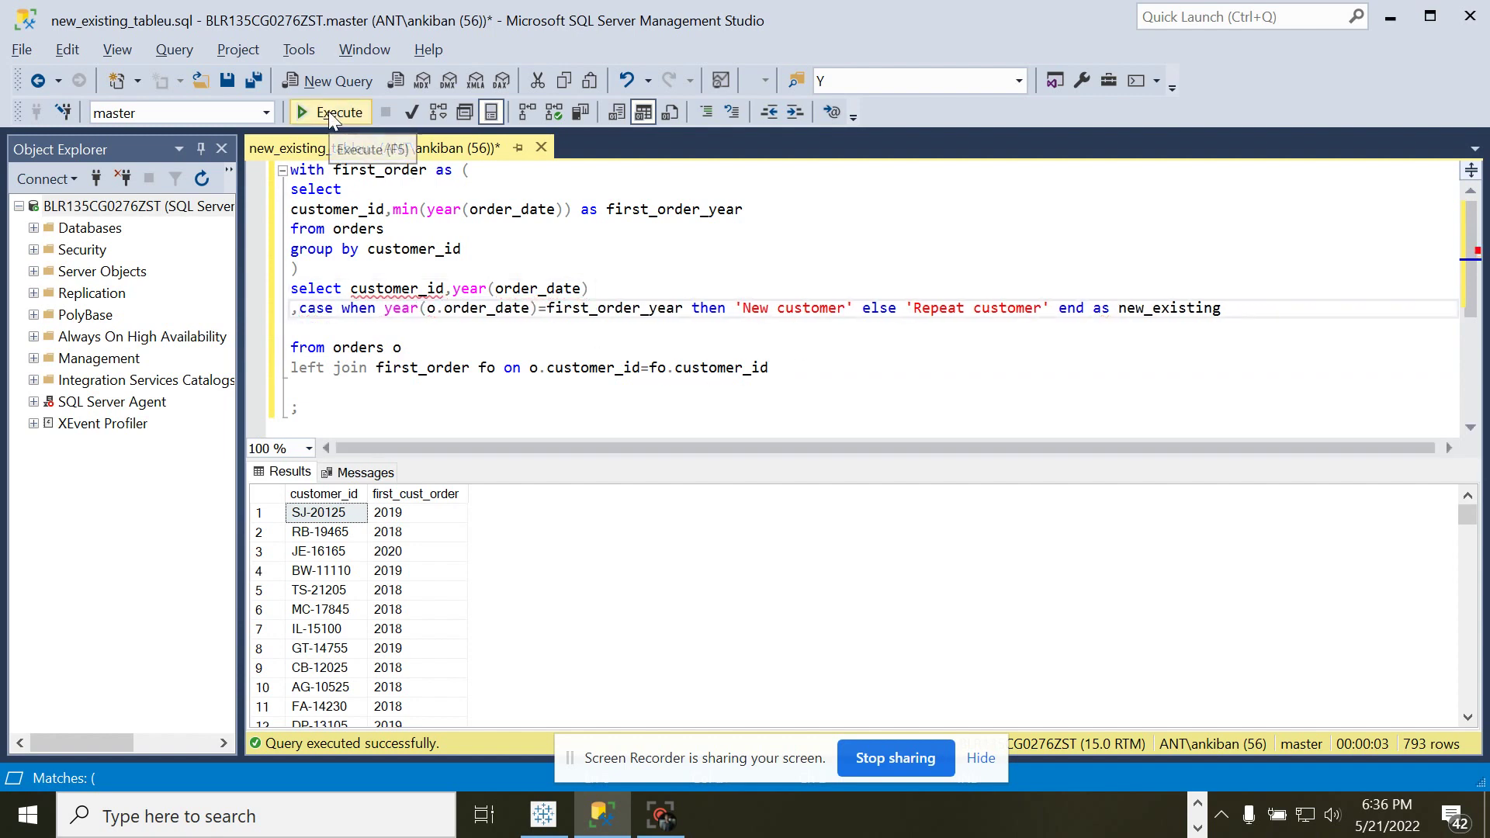
Run the query with the outer customer_id qualified as o.customer_id, and remove the blank line before from orders o.
click(328, 112)
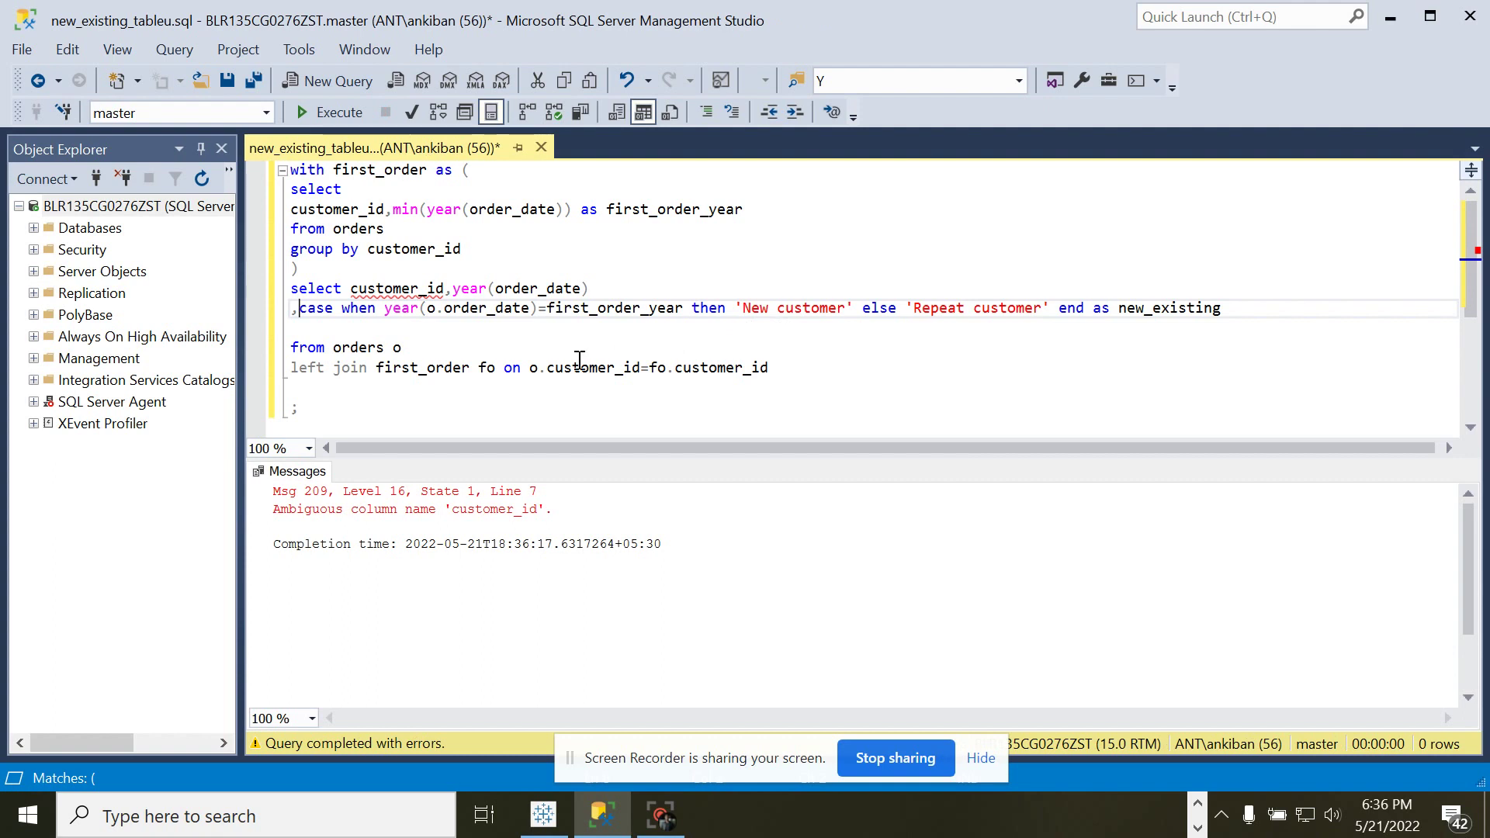
click(351, 293)
text(o)
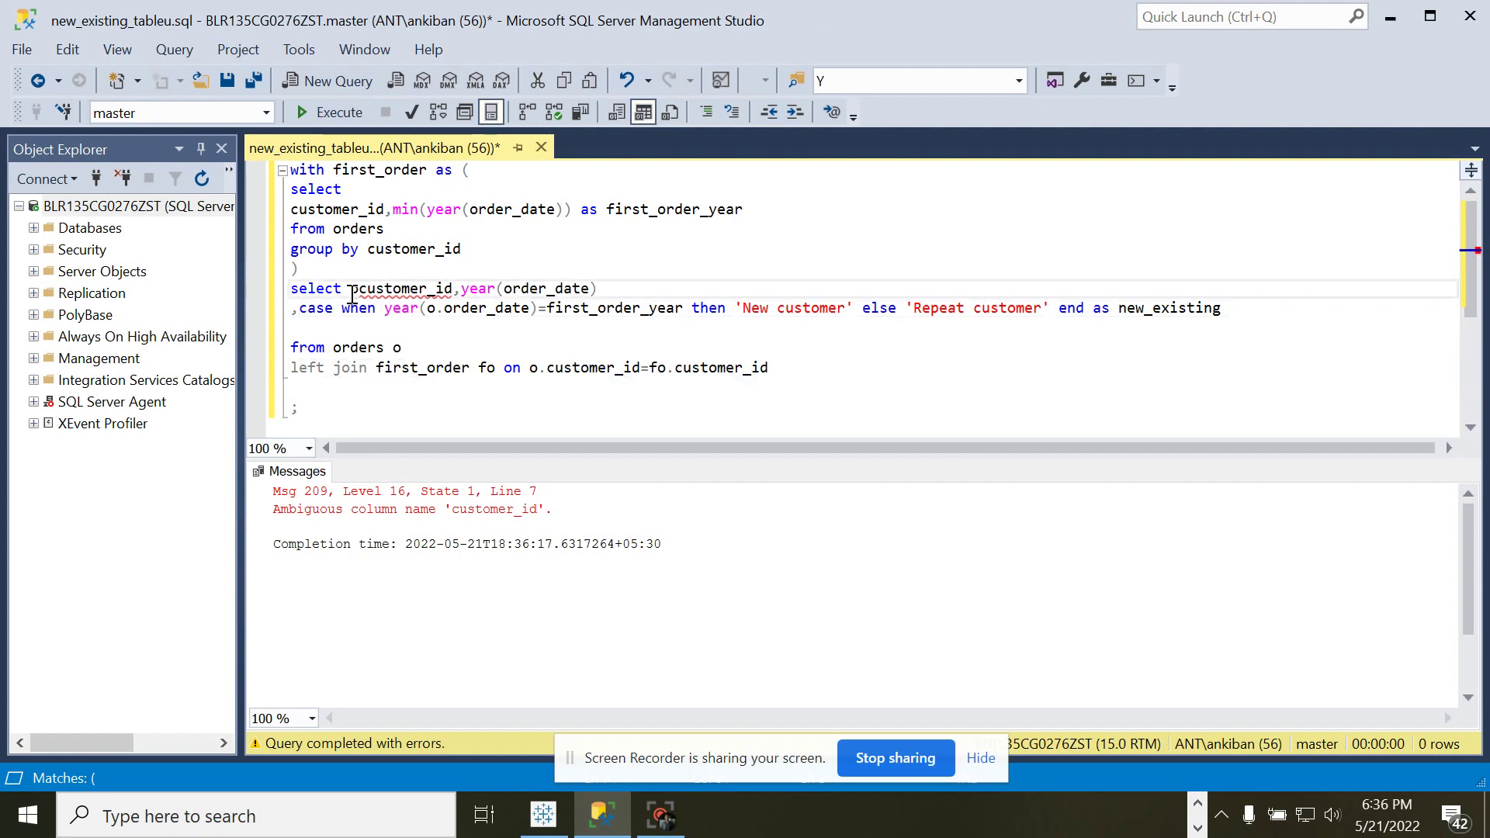
text(.)
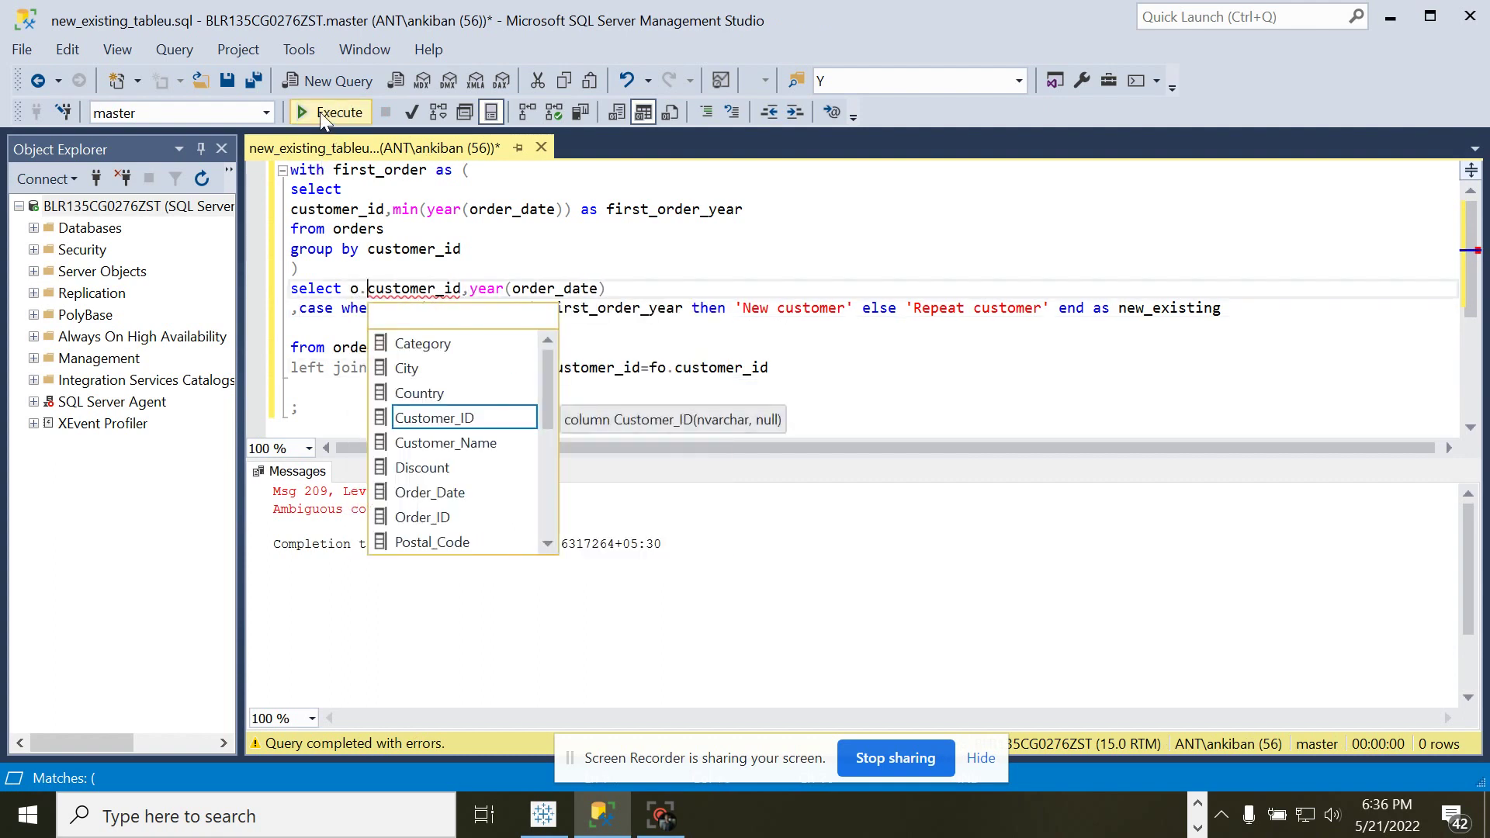
click(320, 112)
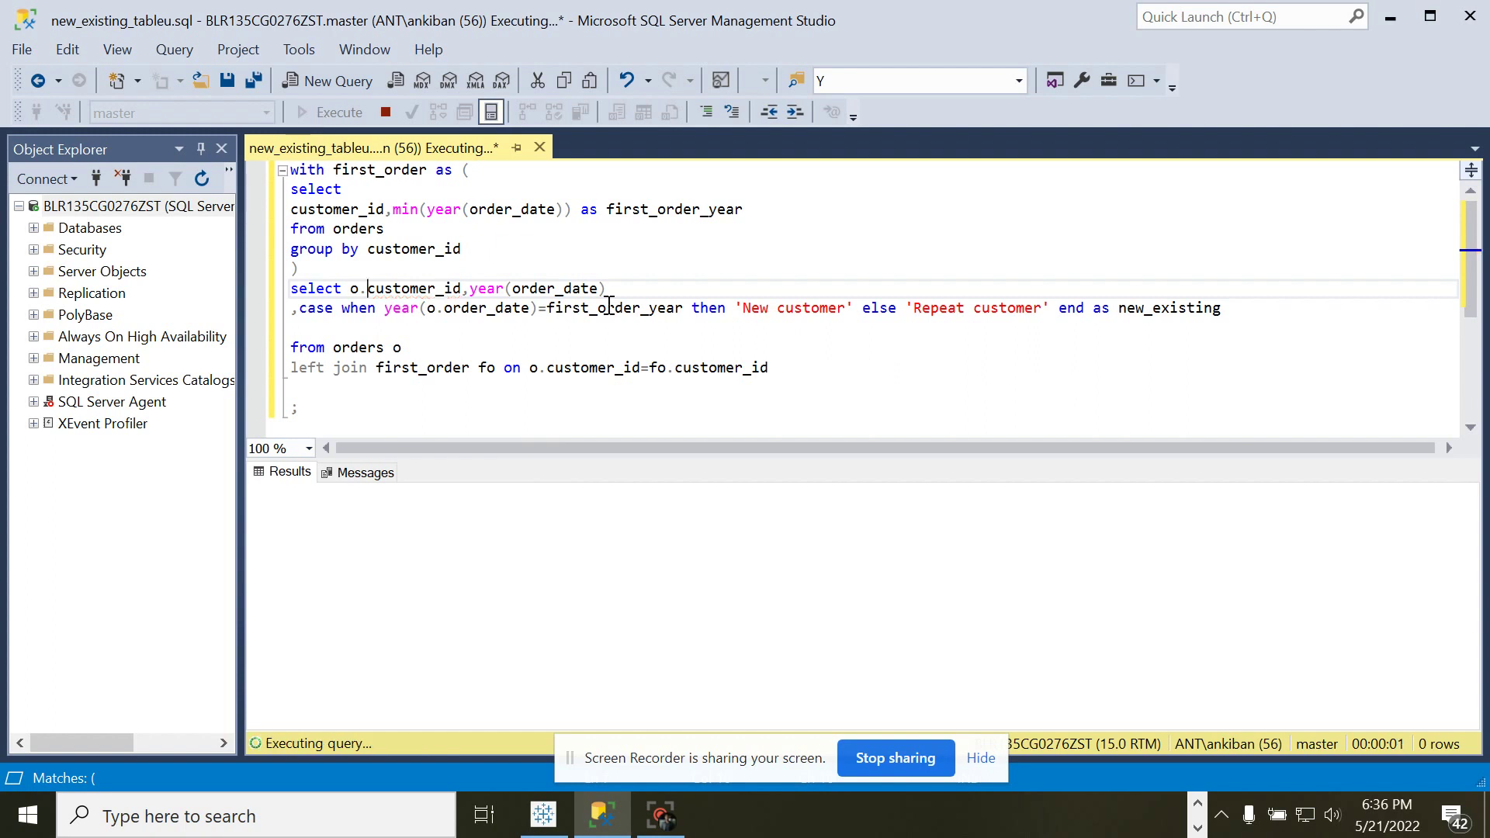
click(350, 321)
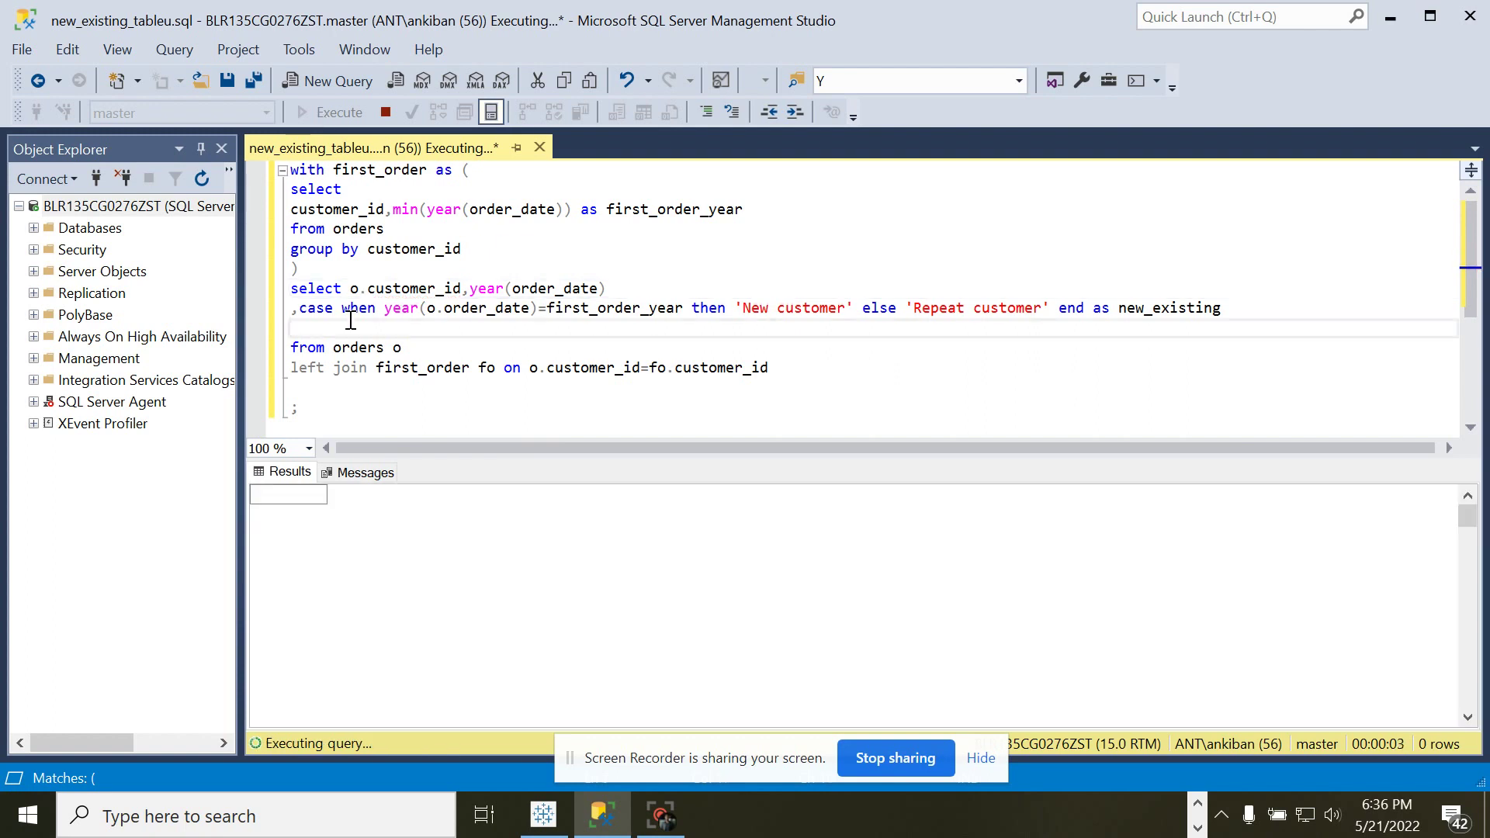
key(BackSpace)
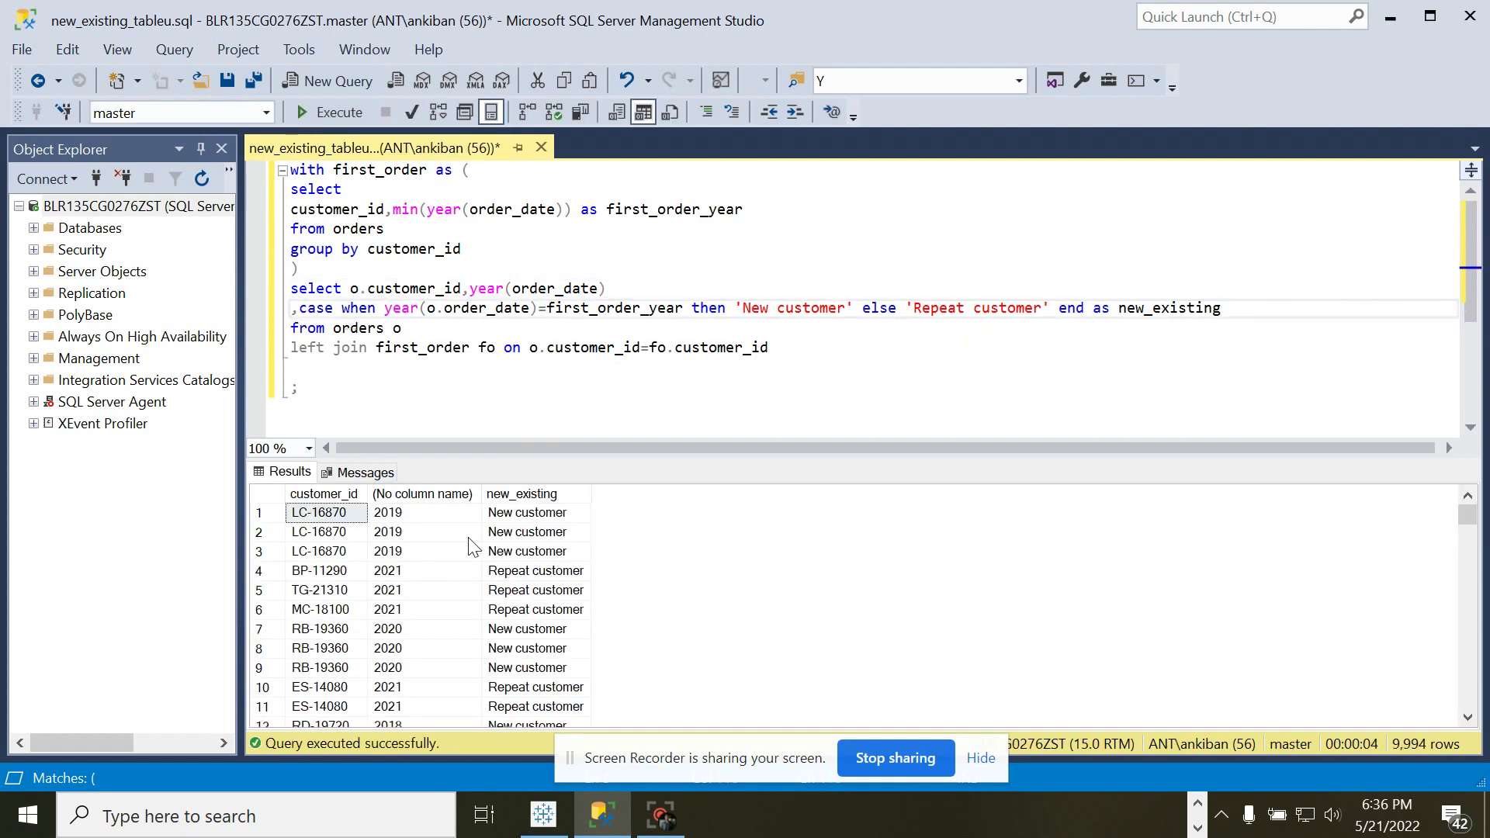
Compare the new_existing labels with the customer IDs and order years in the query results.
click(539, 513)
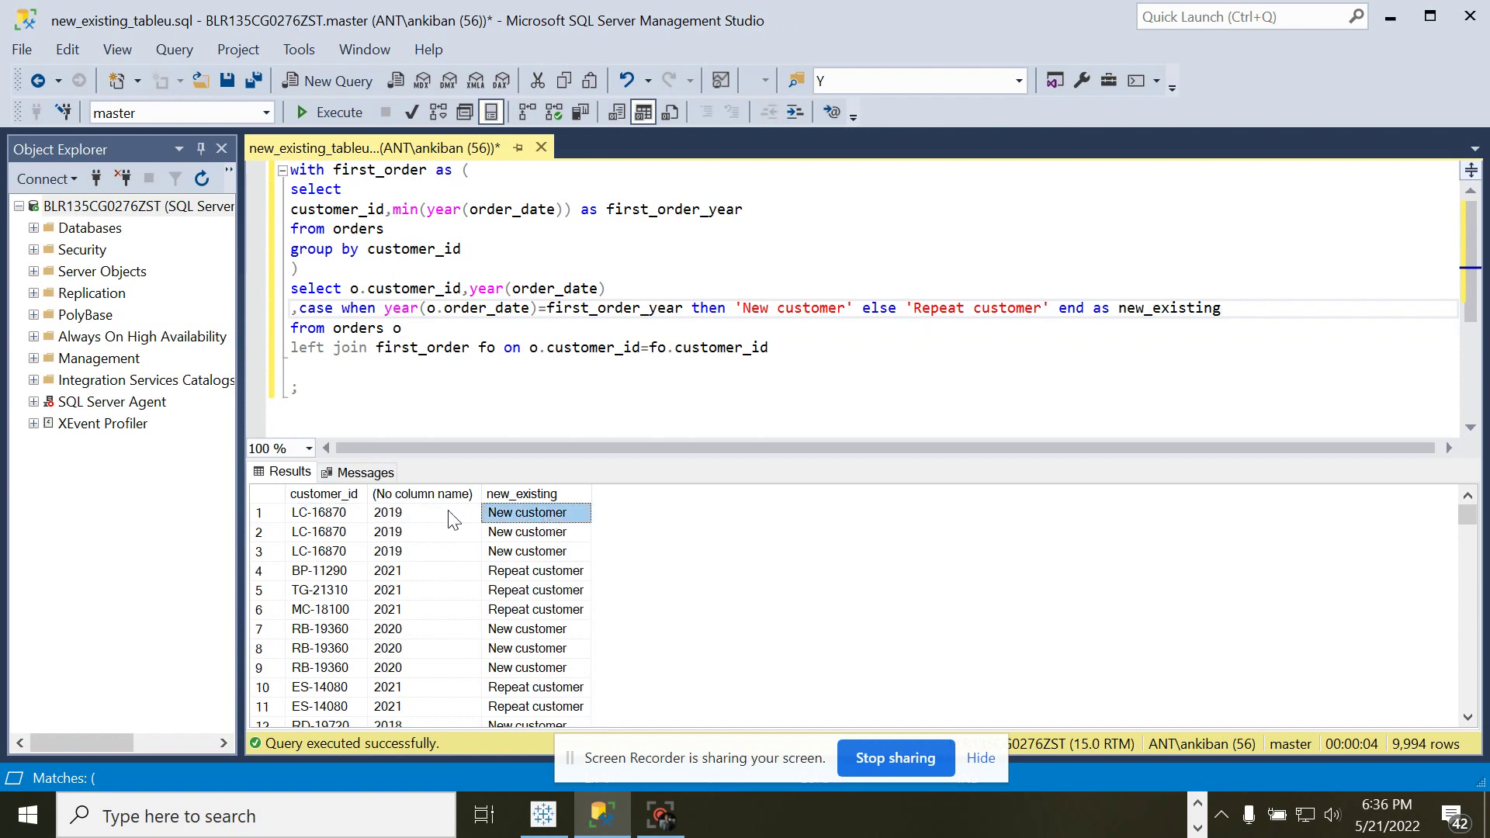
click(341, 518)
click(530, 552)
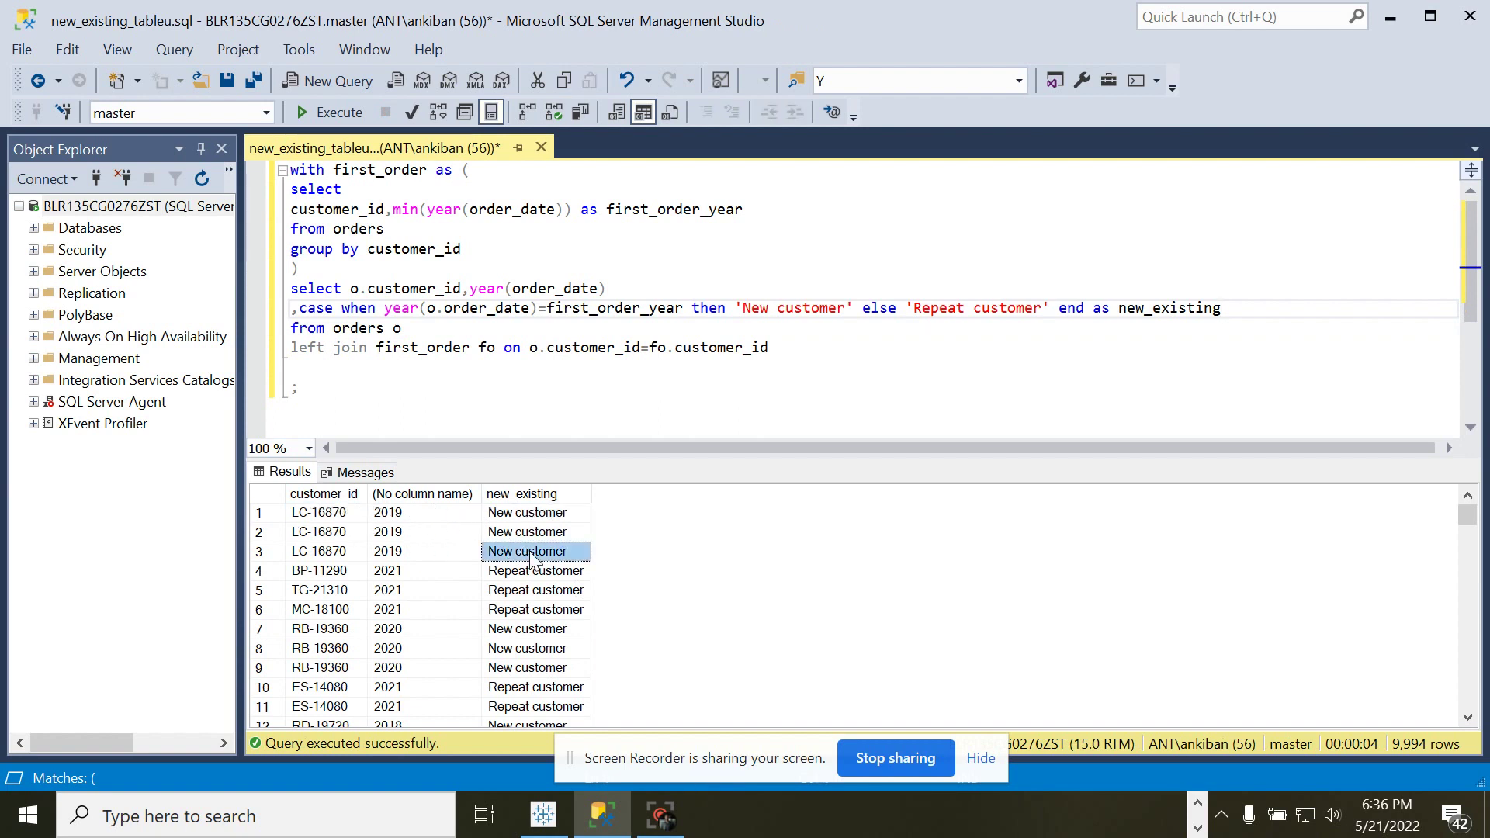
click(320, 518)
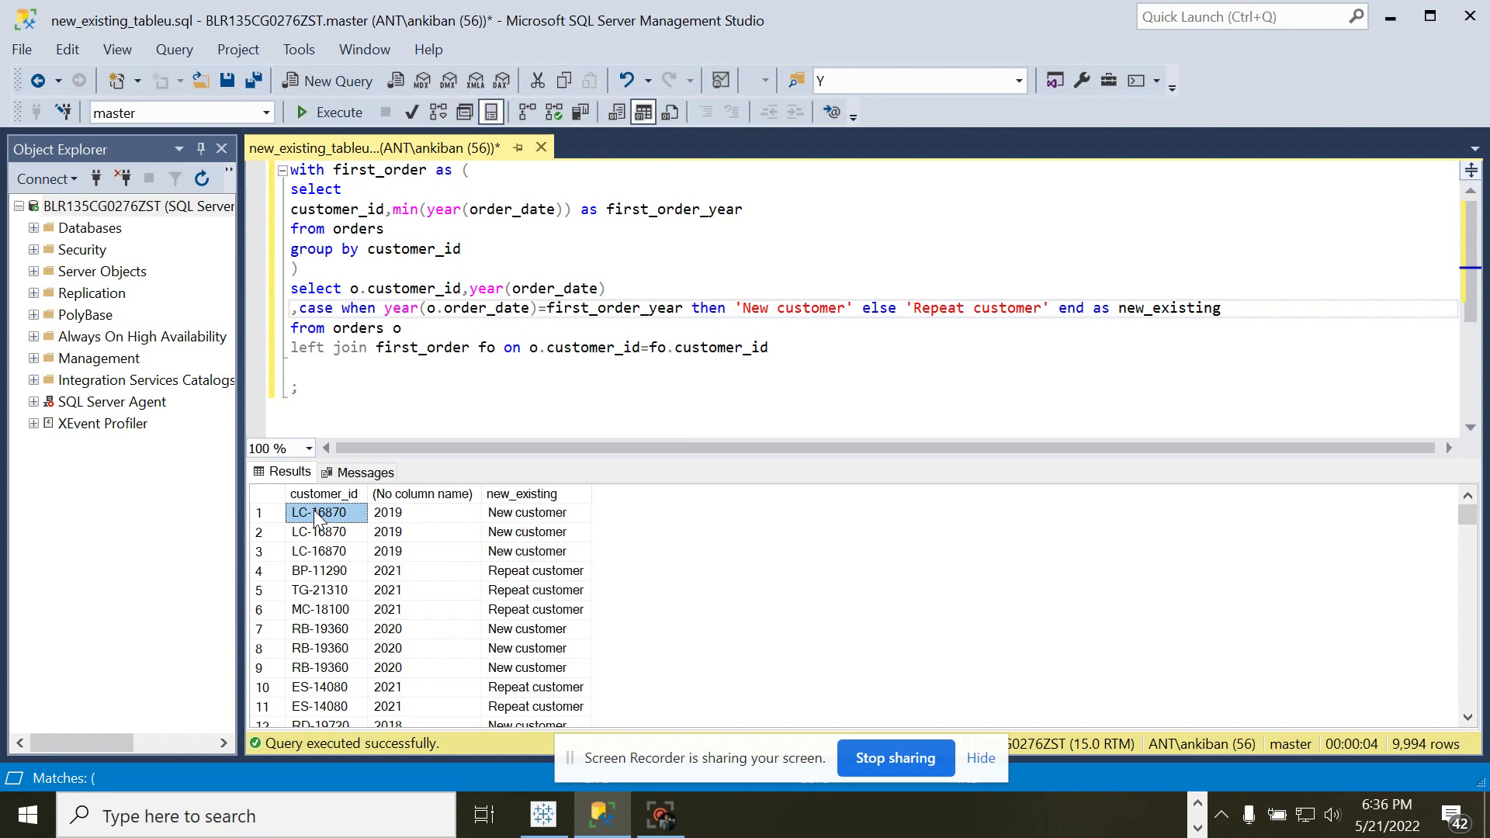
click(534, 518)
click(536, 590)
click(408, 514)
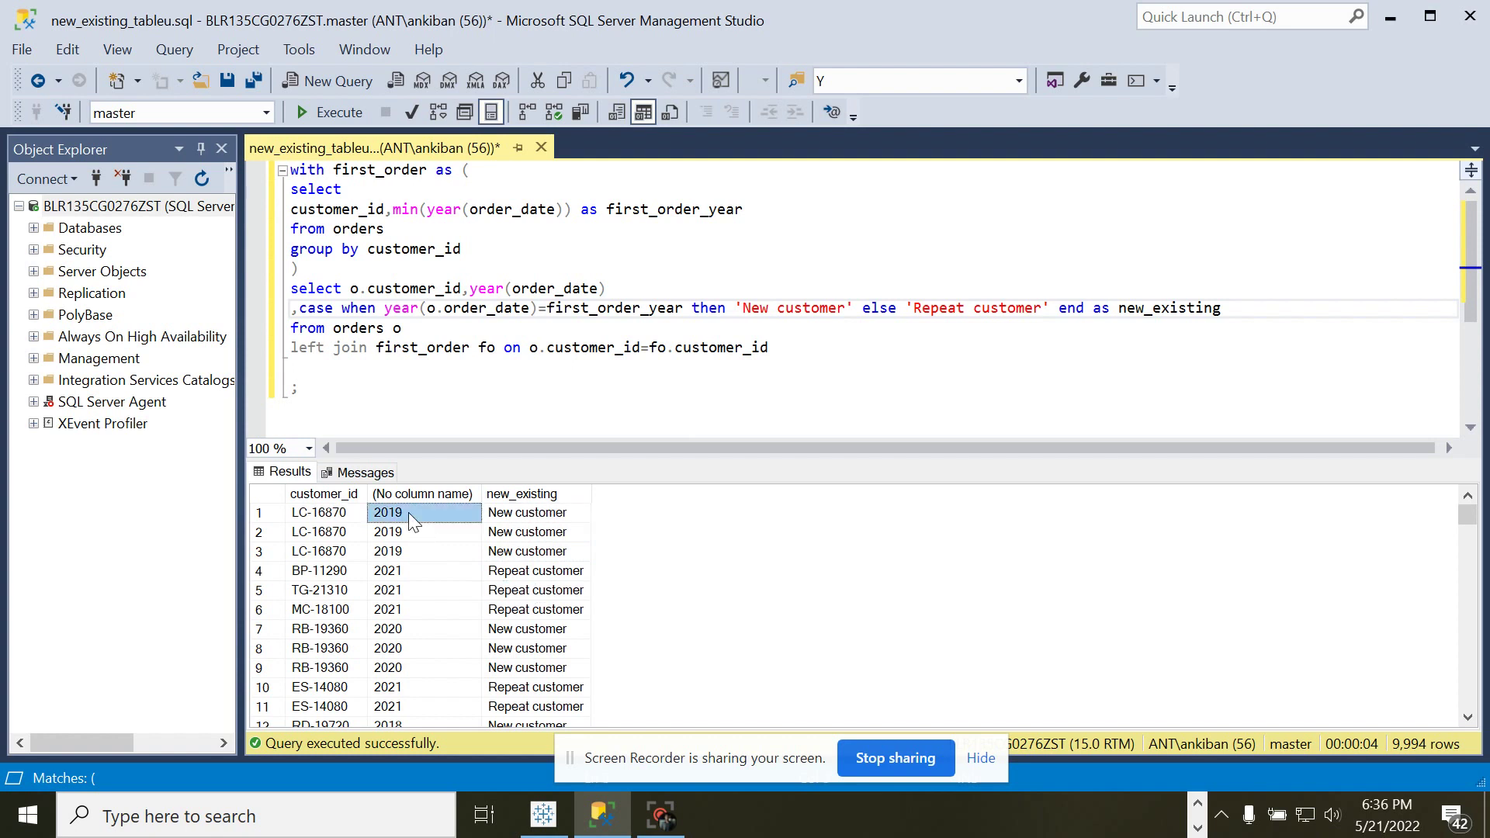
Remove o.customer_id and its comma from the outer select.
click(428, 284)
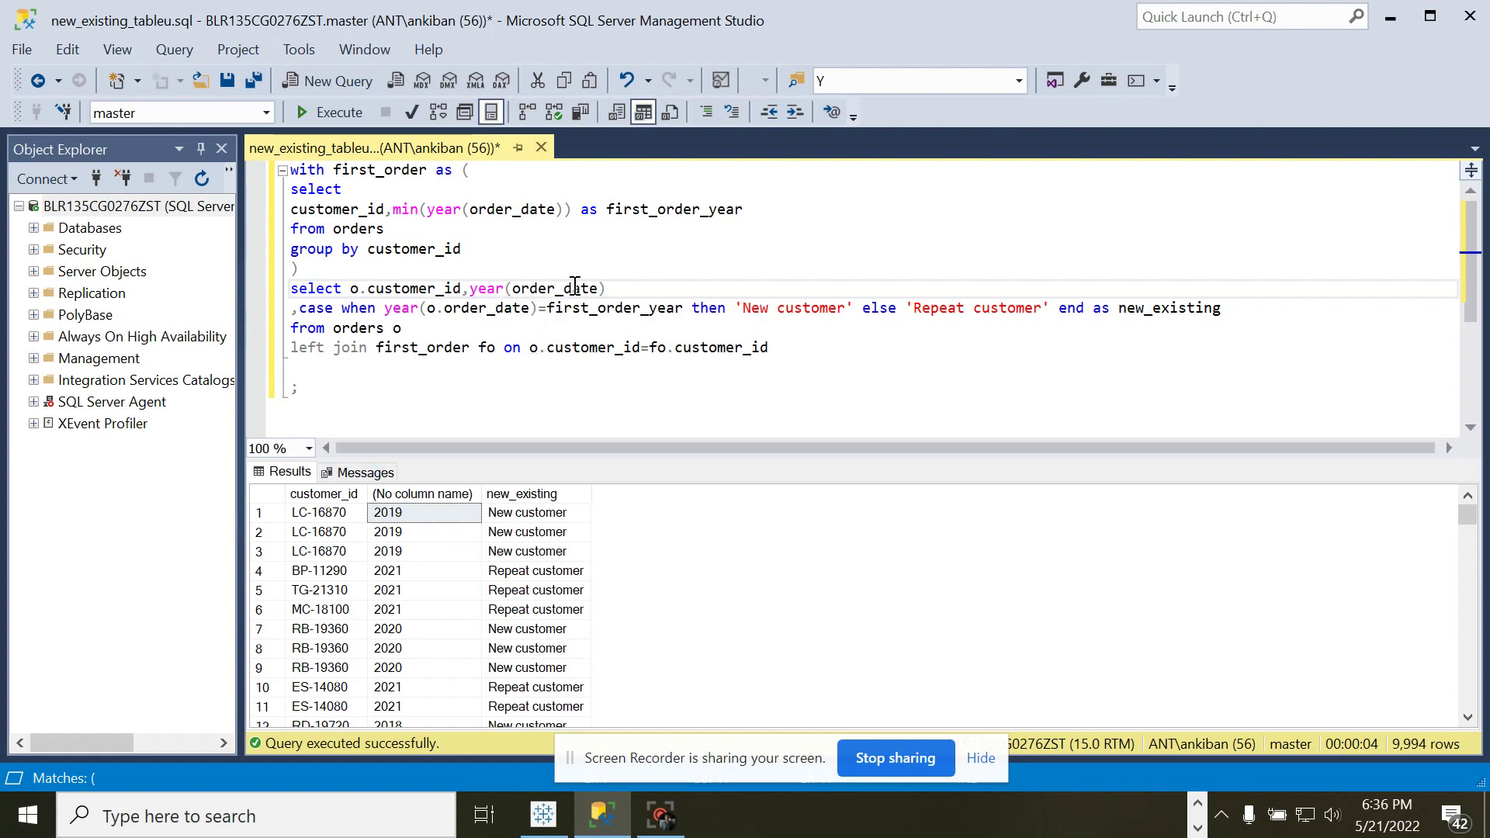
drag(470, 288, 351, 285)
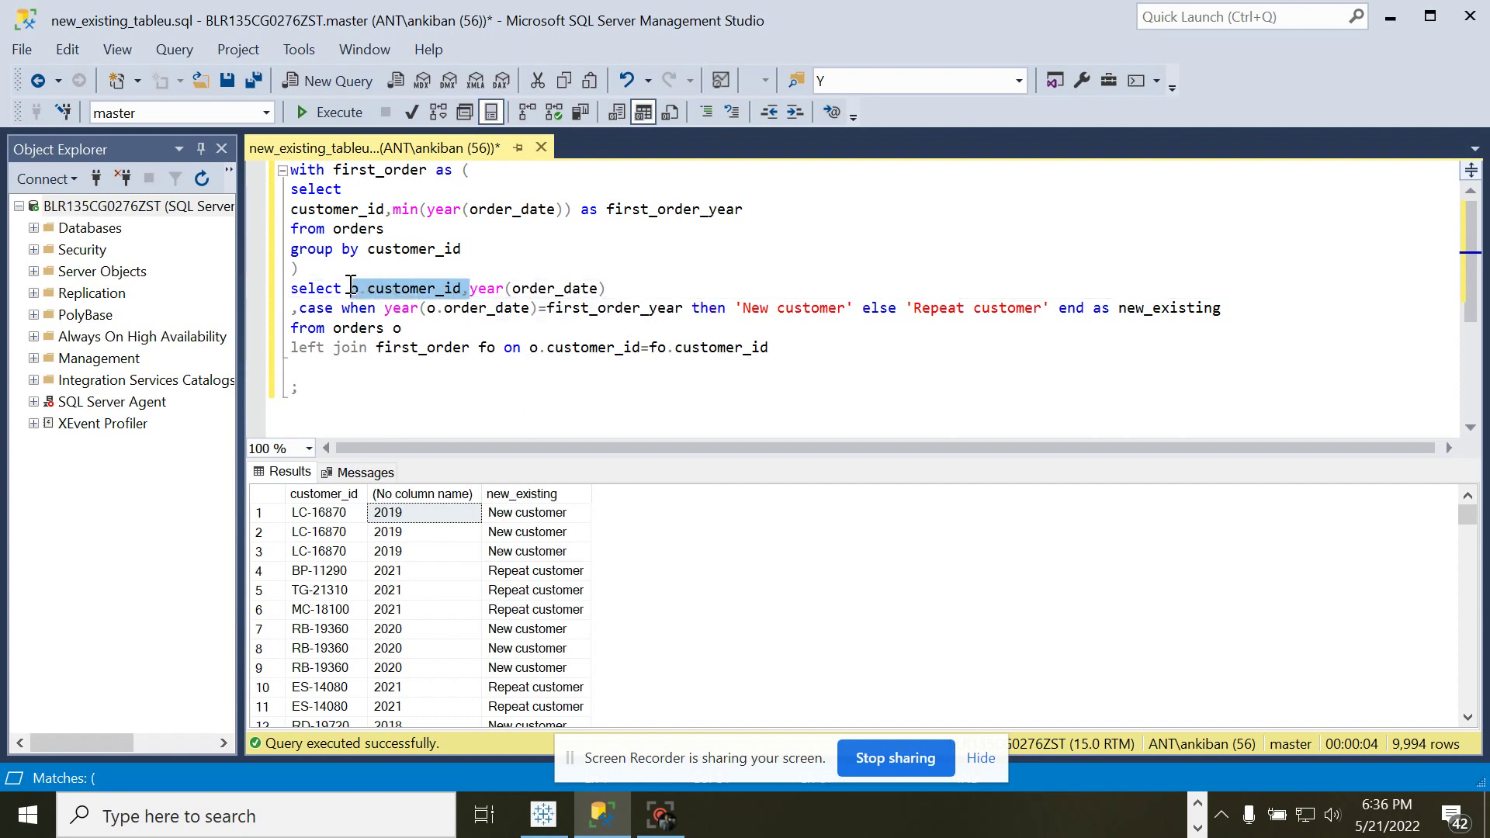
key(Delete)
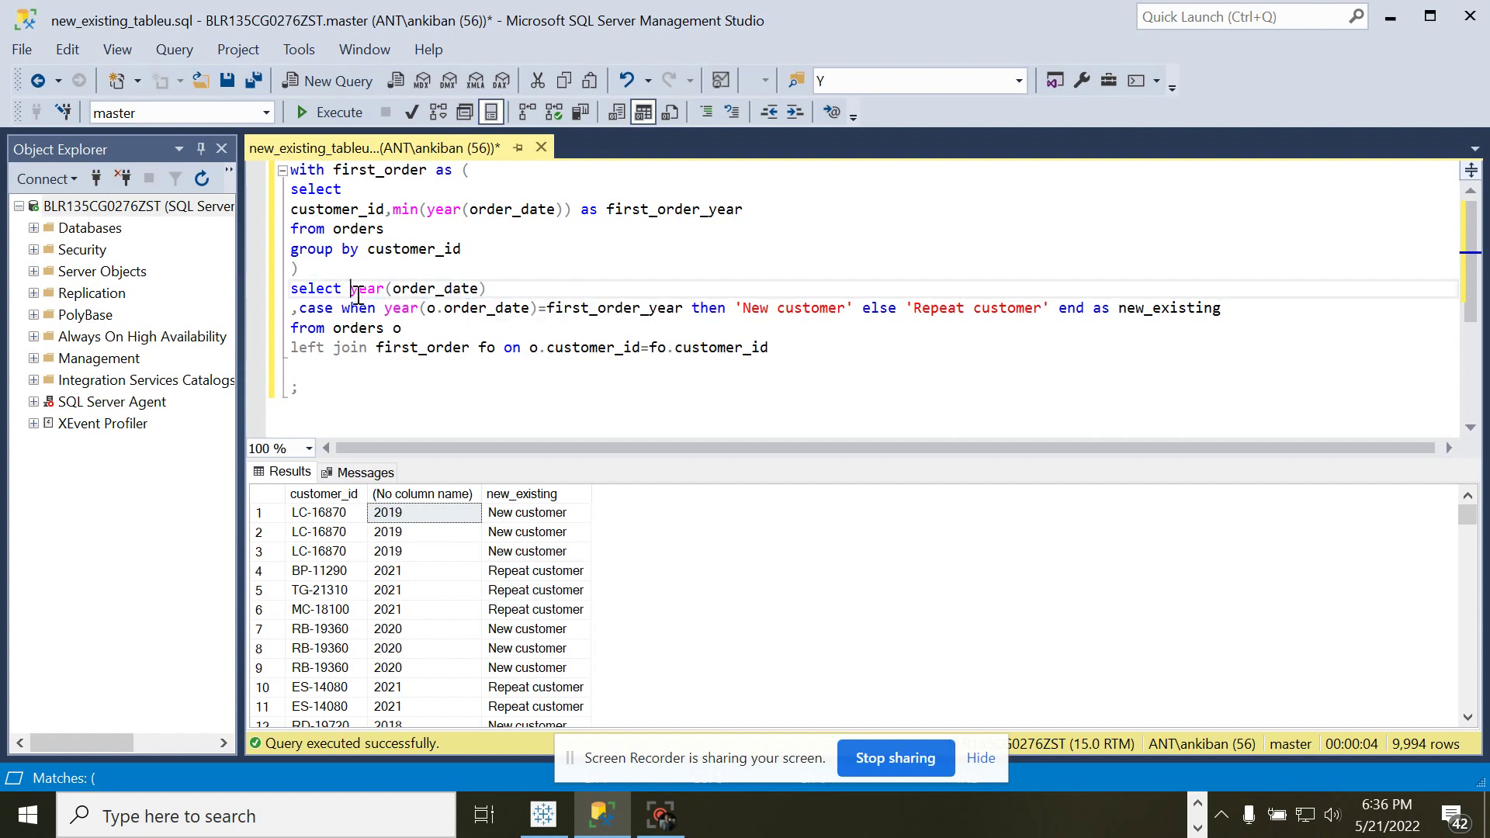
Add count(distinct customer_id) as no_of_customer on a new line after the case expression.
click(1235, 310)
key(Return)
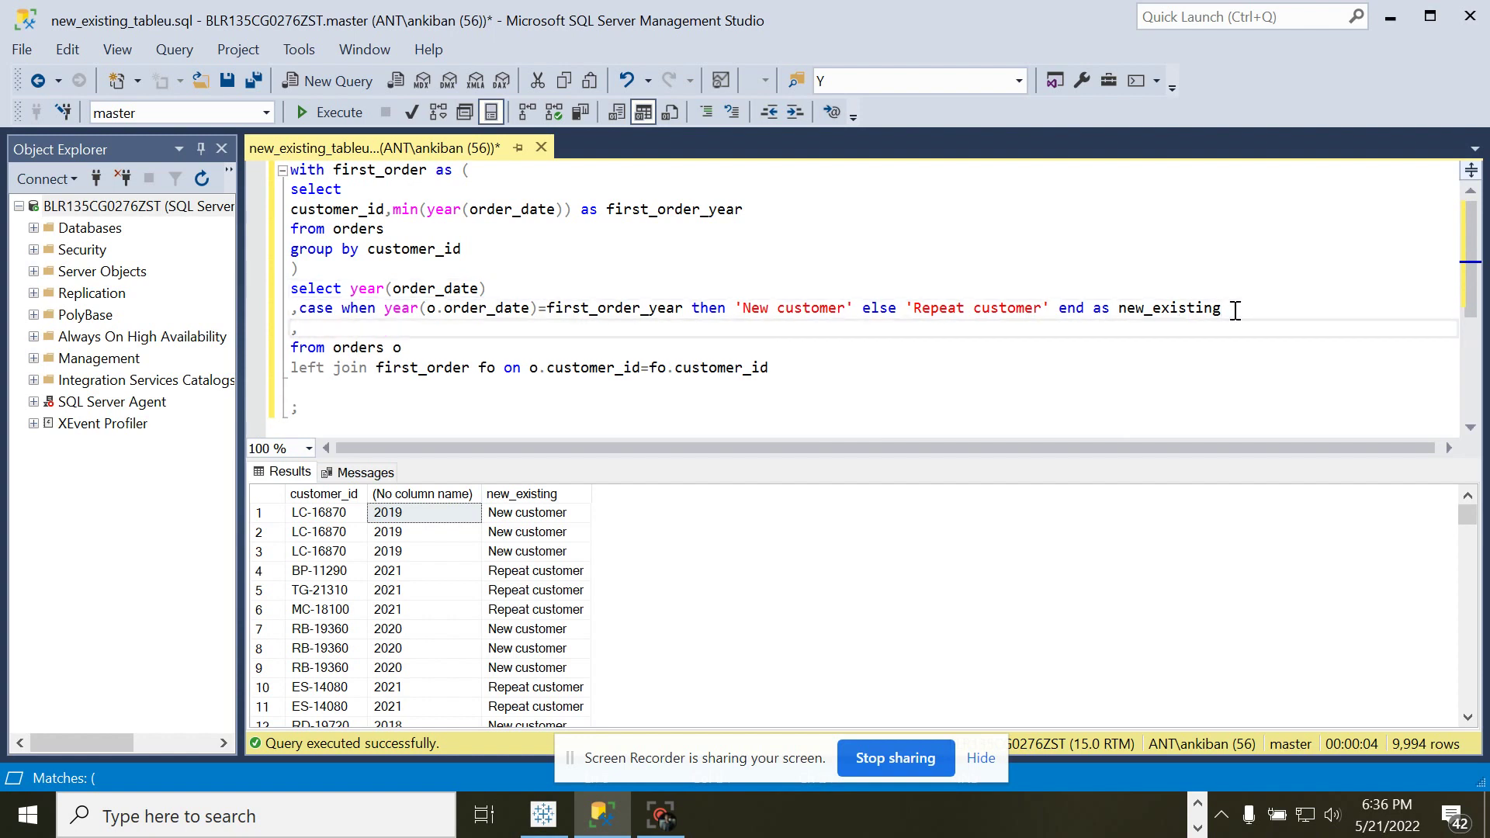
text(,count(distinct customer)
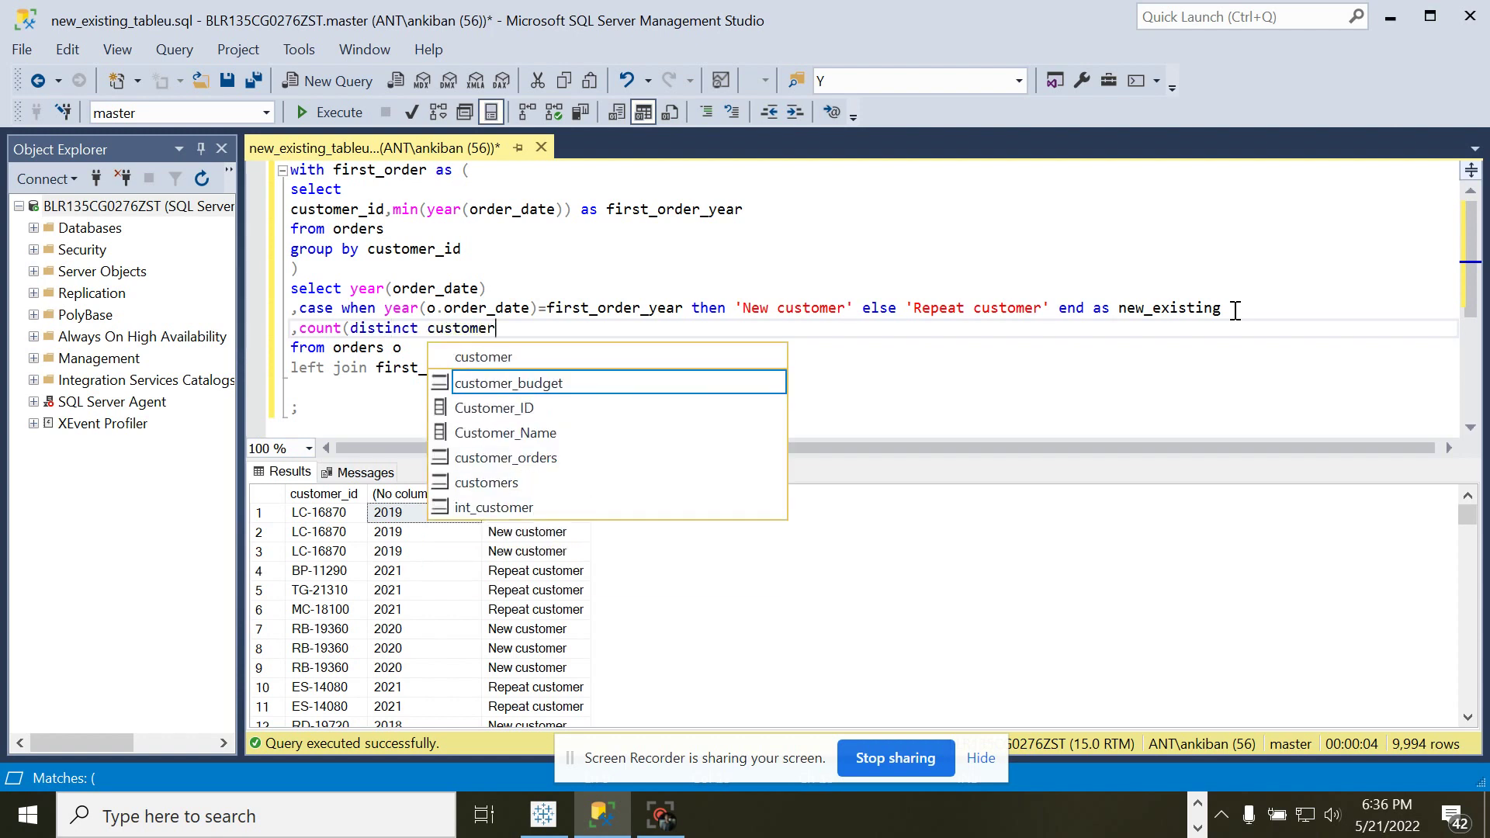
text(_id)
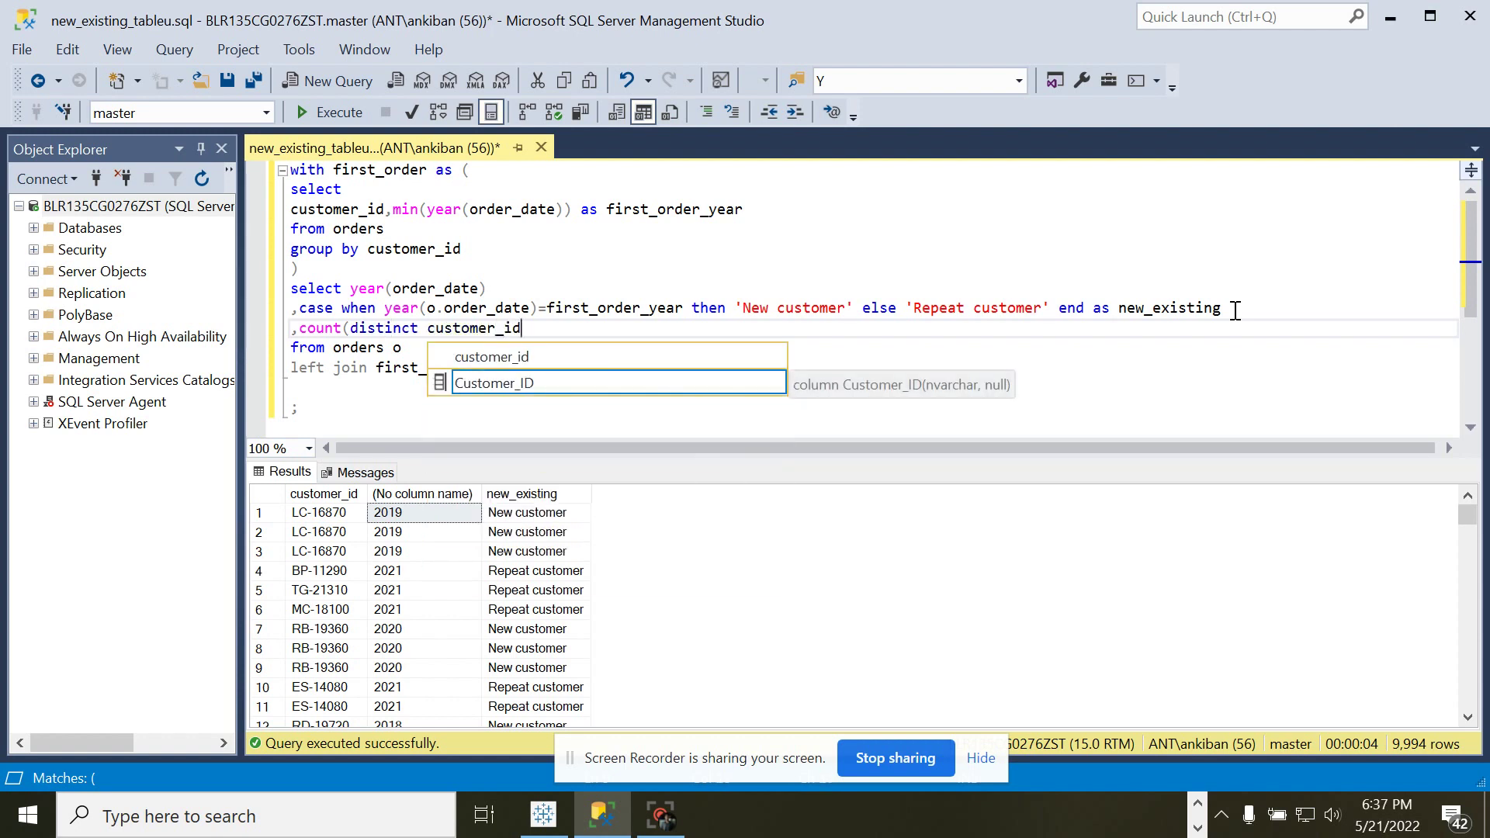
text() as no)
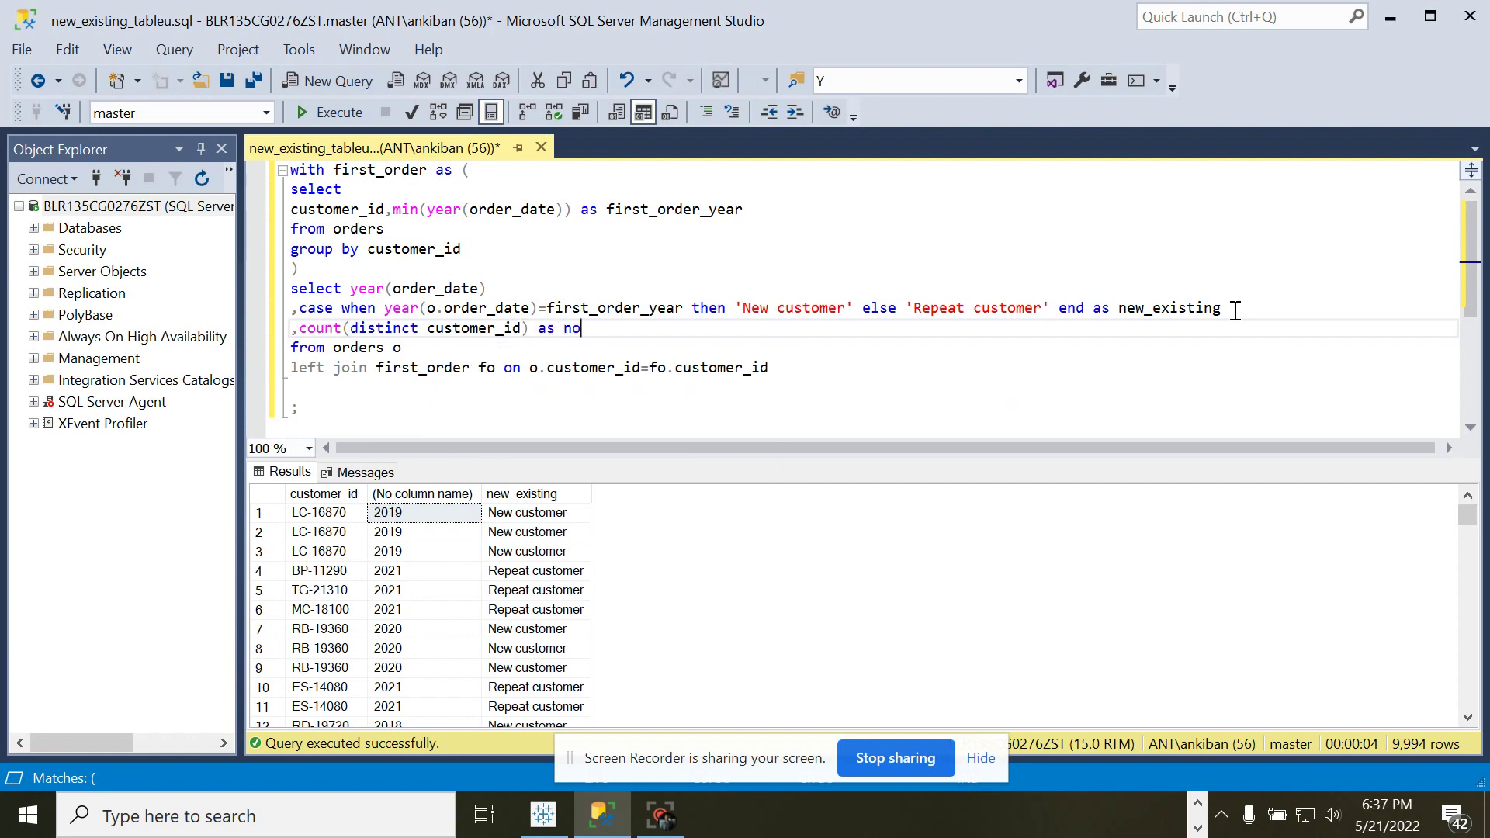
text(_of_customer)
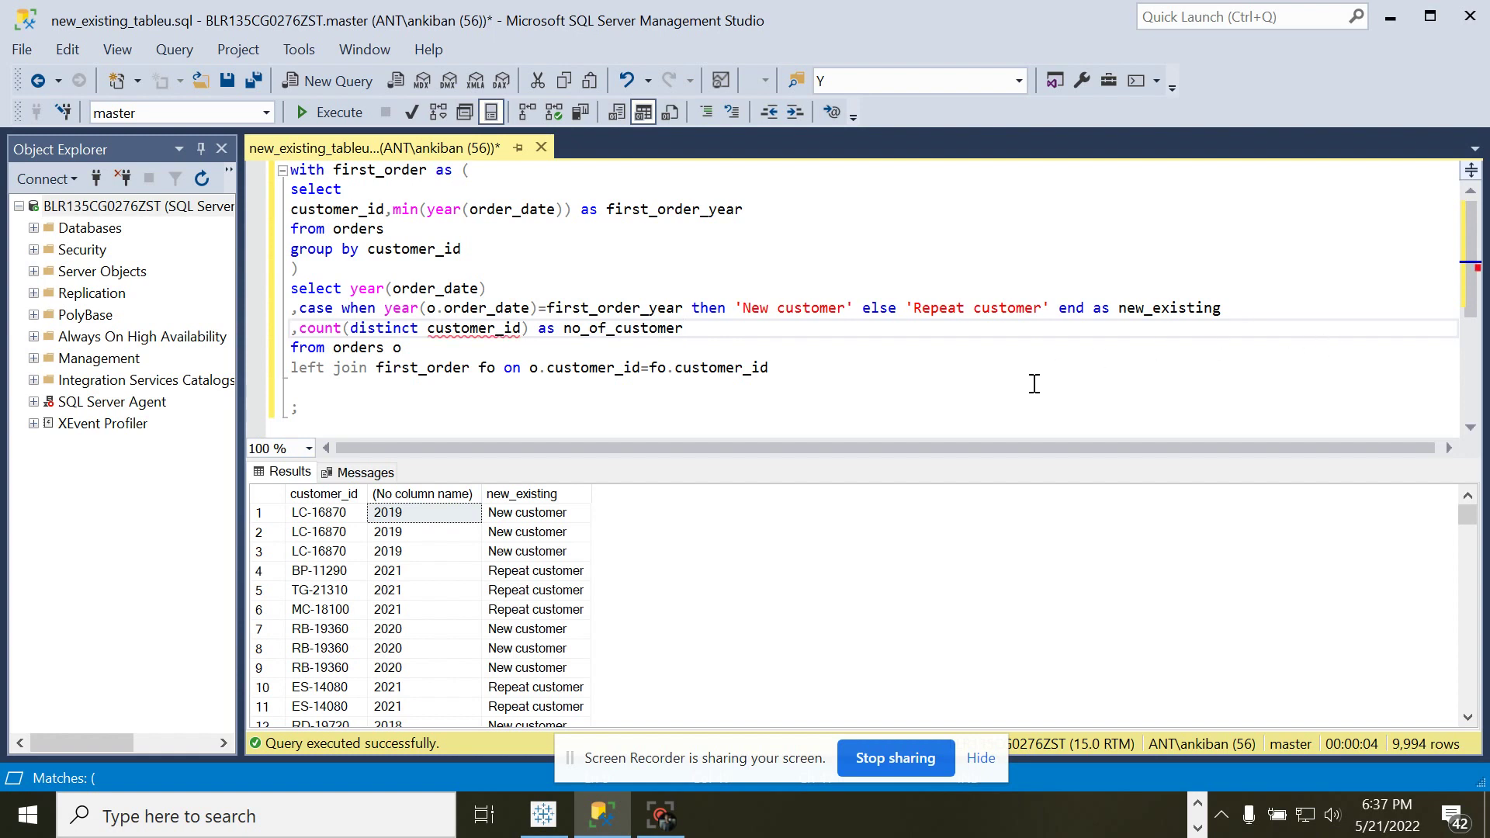
Add a group by clause below the left join, with year(order_date) followed by a comma.
click(783, 372)
key(Return)
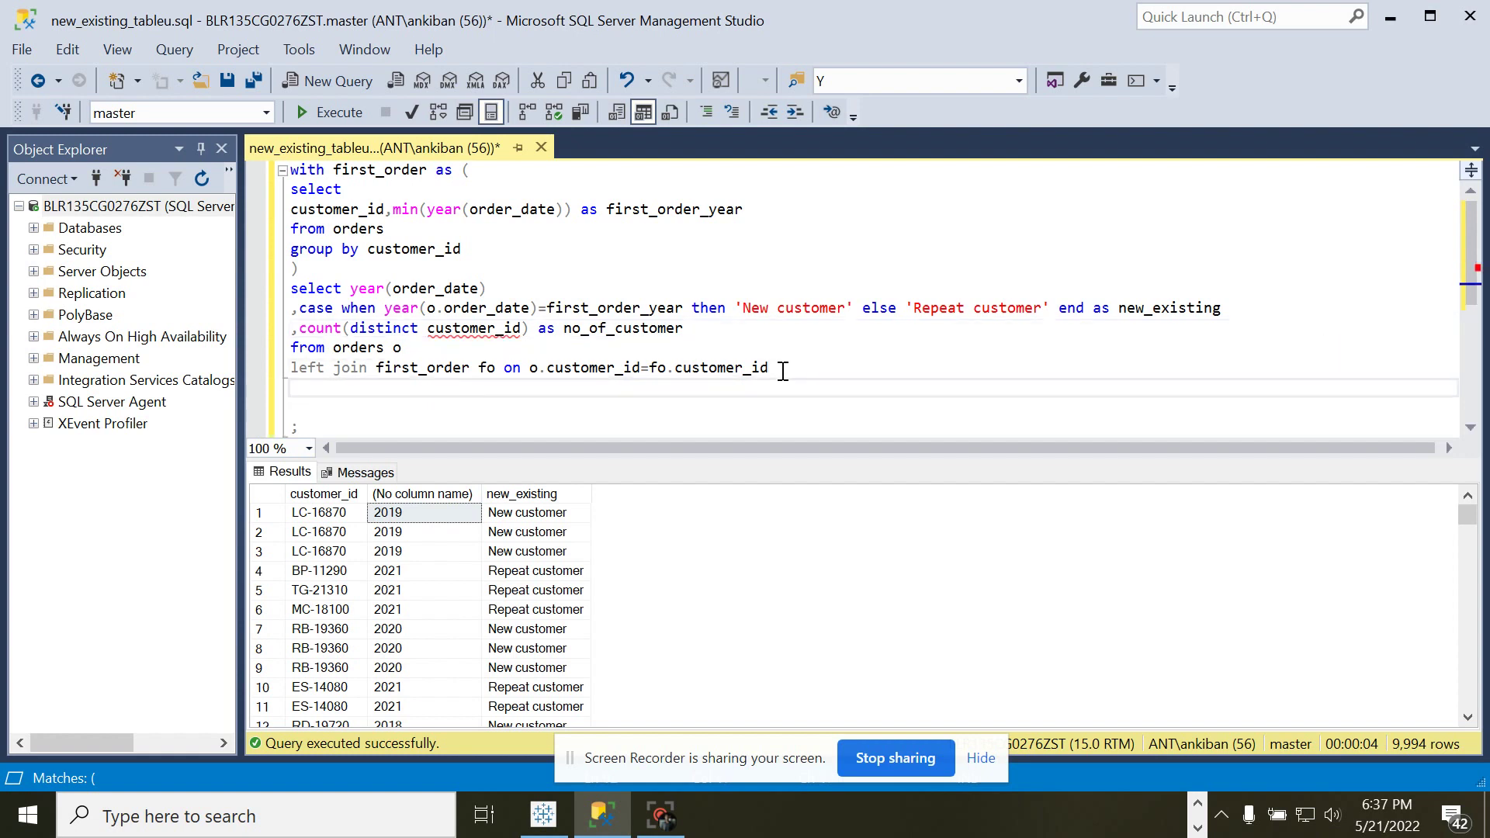
text(group by)
drag(487, 289, 352, 289)
key(ctrl+c)
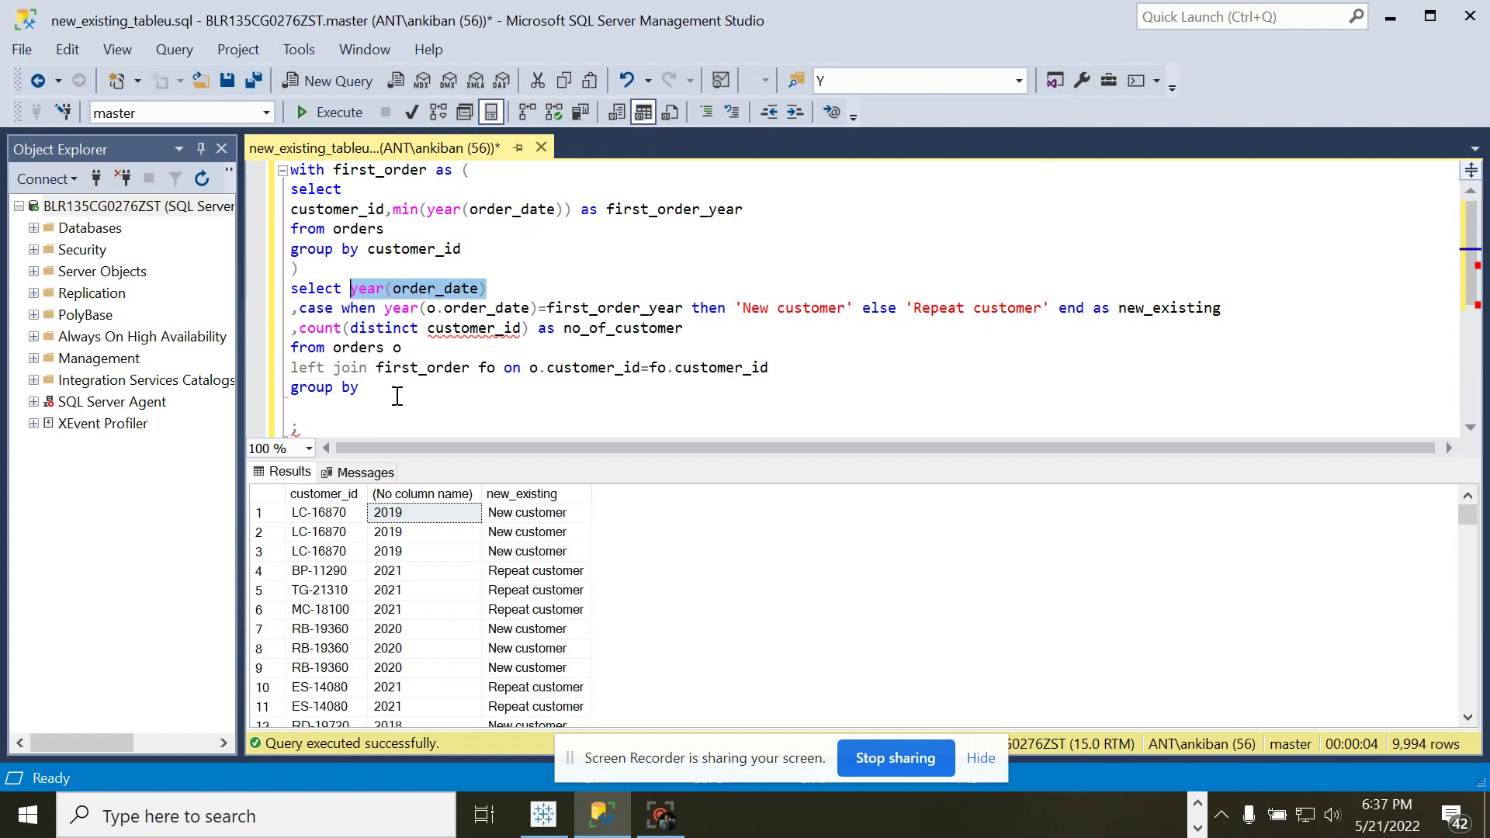
click(398, 392)
key(ctrl+v)
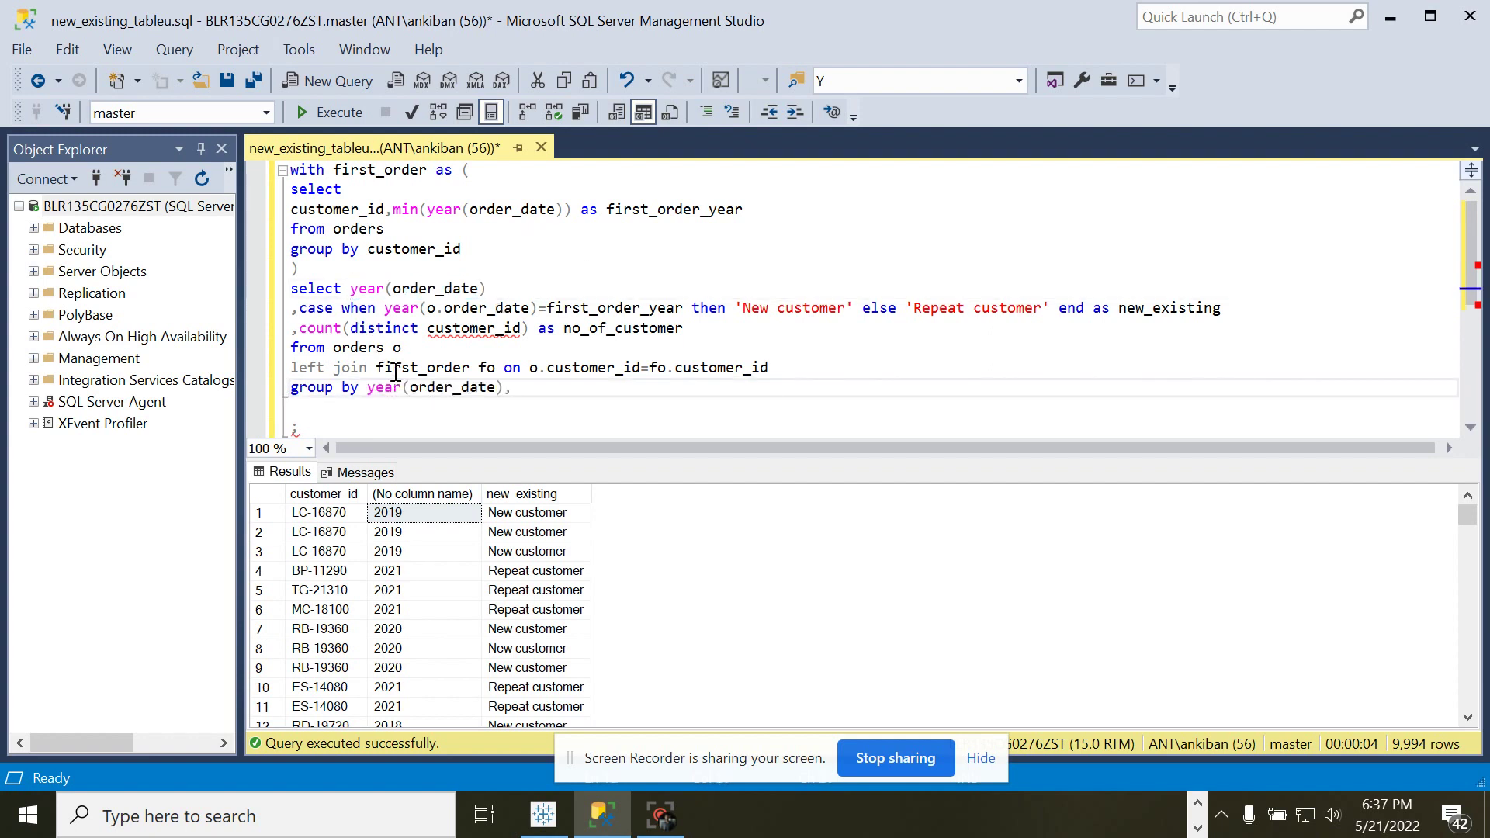
Prefix customer_id in the distinct count with a. and copy the case expression with its alias into the group by clause.
click(428, 329)
text(a.)
click(344, 308)
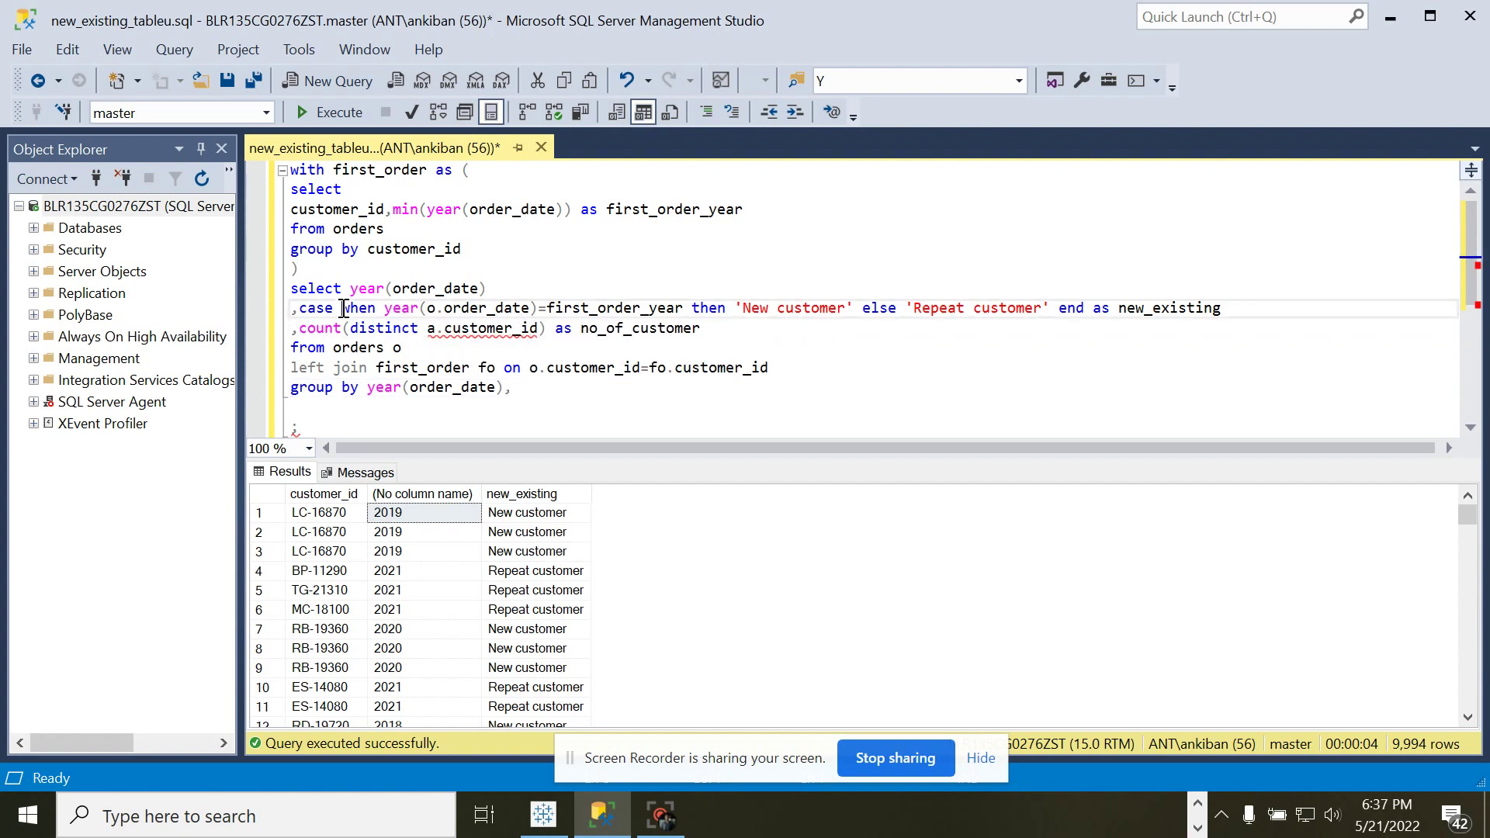
key(shift+Home)
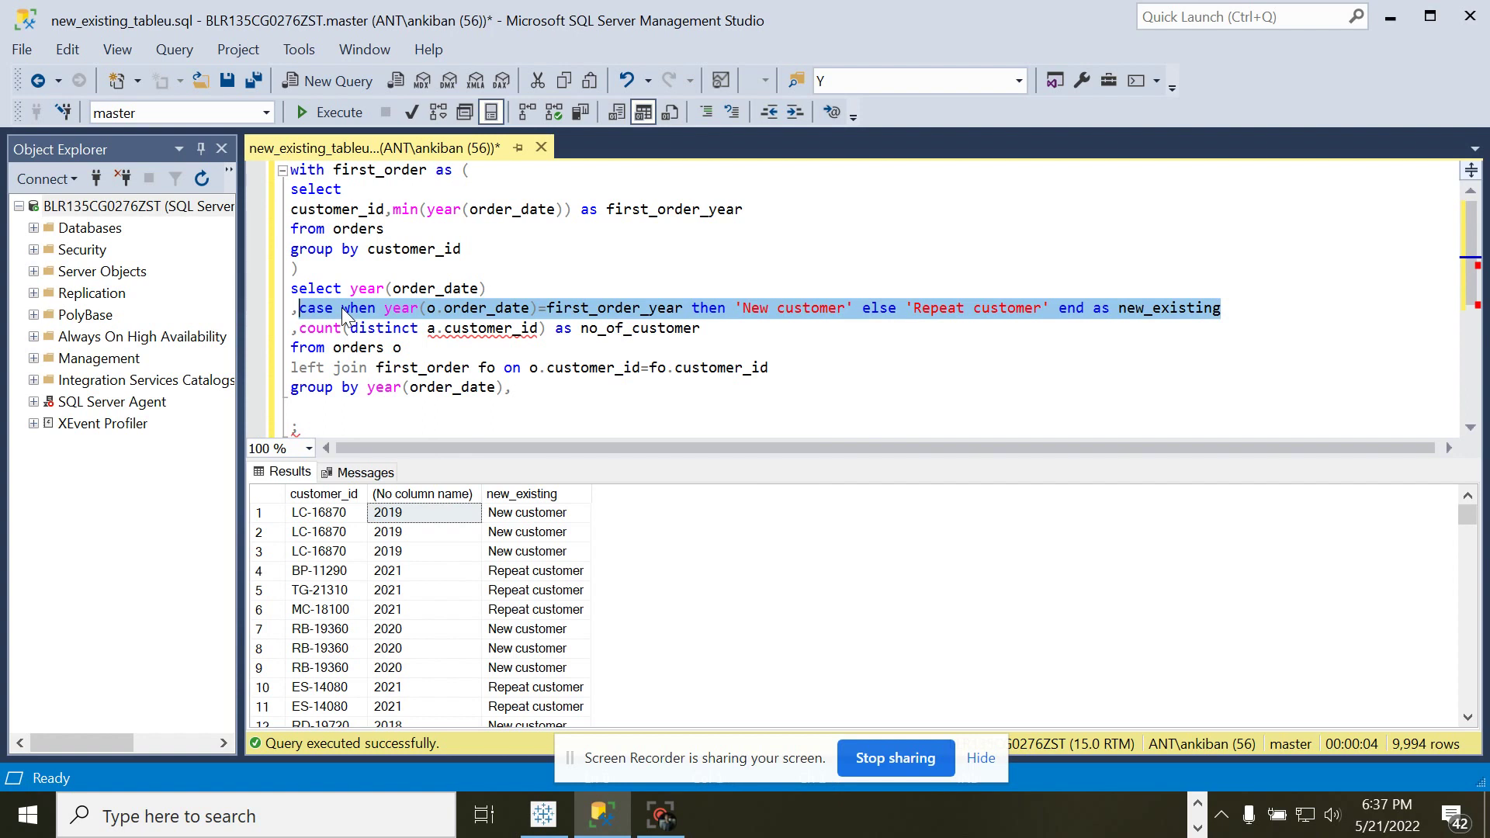
click(534, 386)
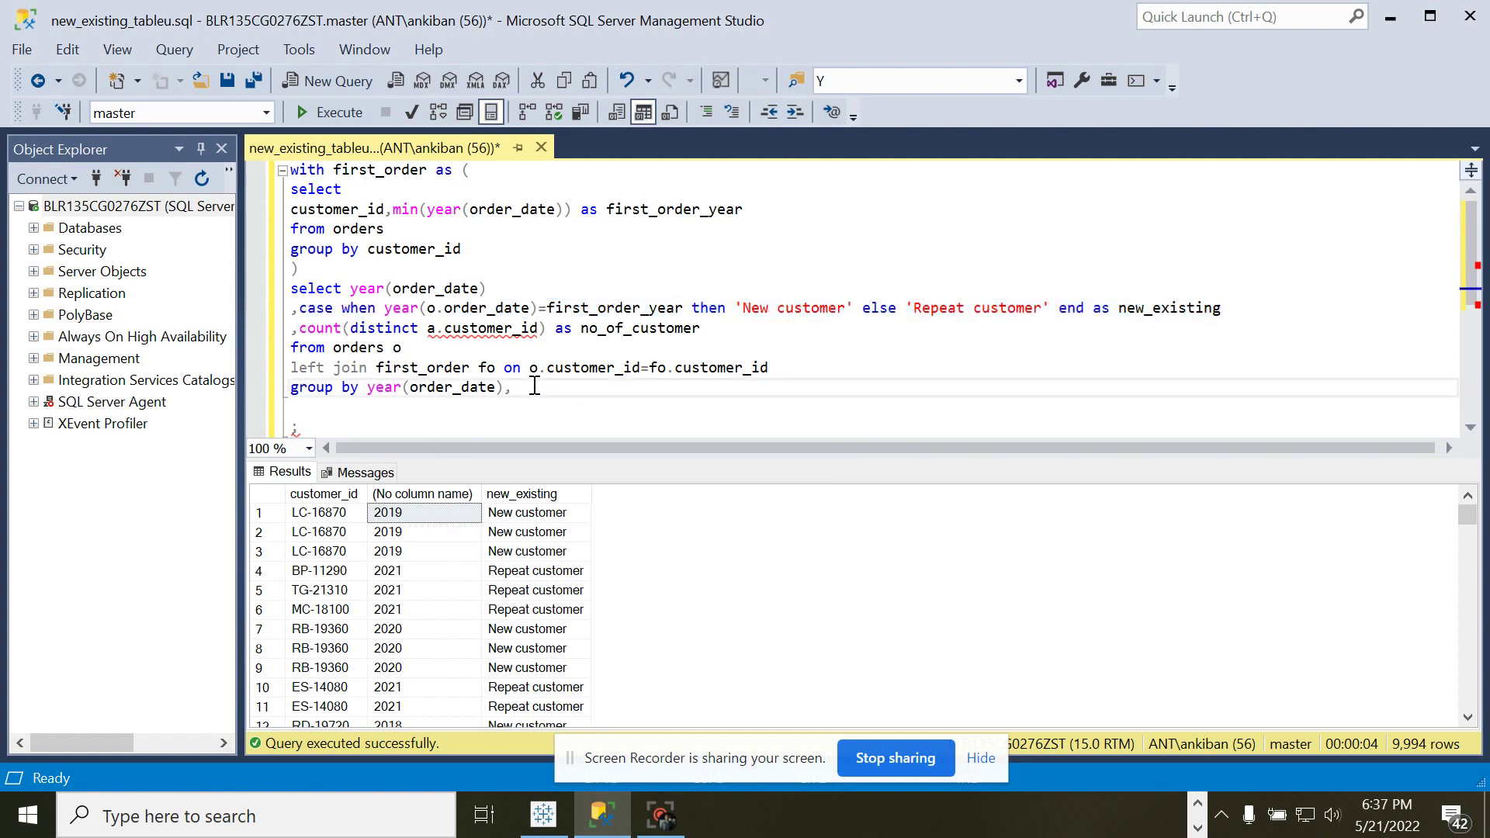
key(ctrl+v)
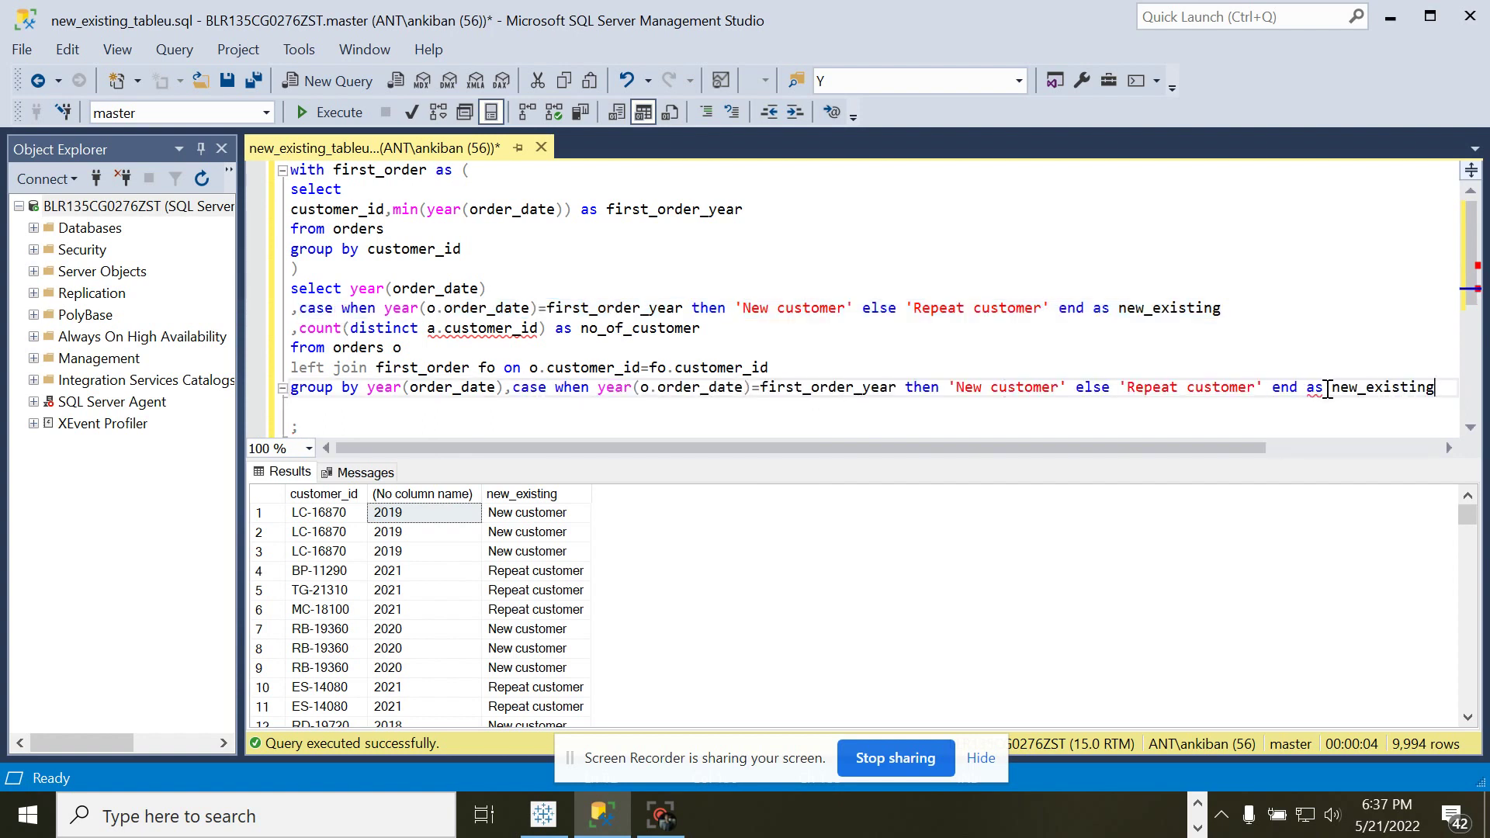
Remove the as new_existing alias from the end of the group by clause and run the query.
drag(1307, 386, 1436, 387)
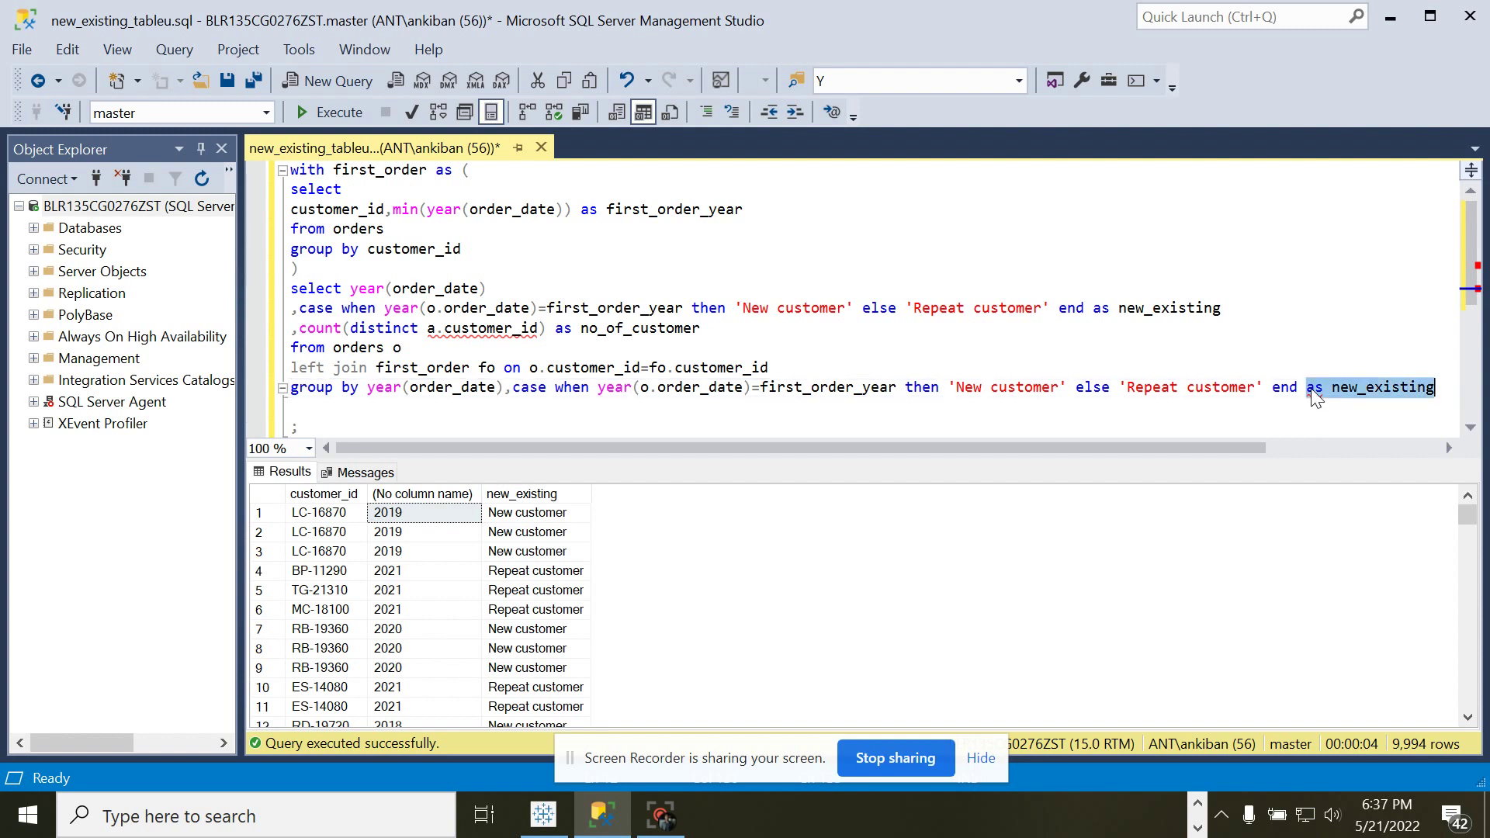
key(BackSpace)
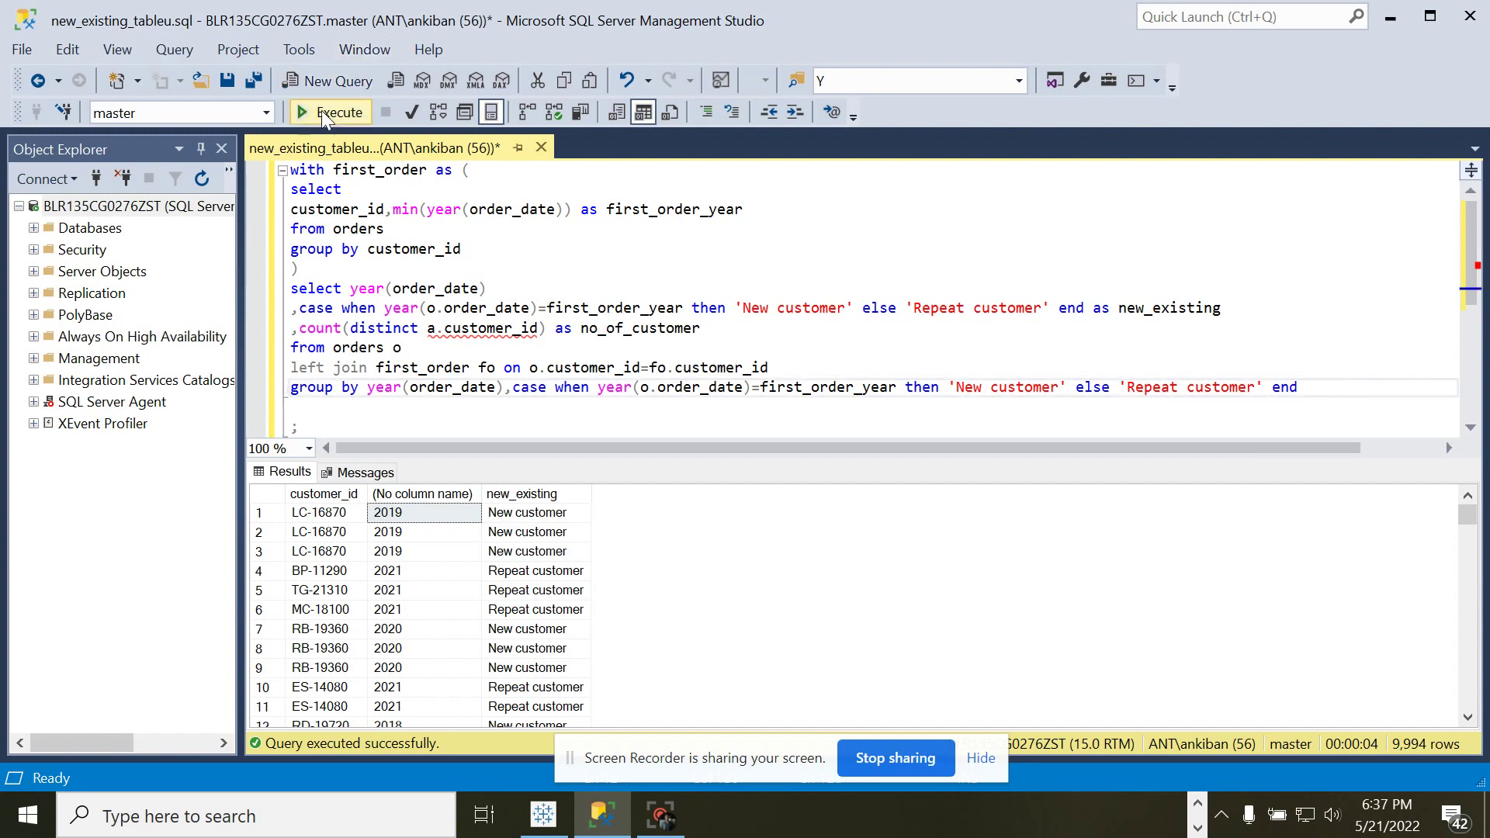
click(321, 110)
Replace the a. prefix of customer_id in the distinct count with o. and run the query again.
click(559, 348)
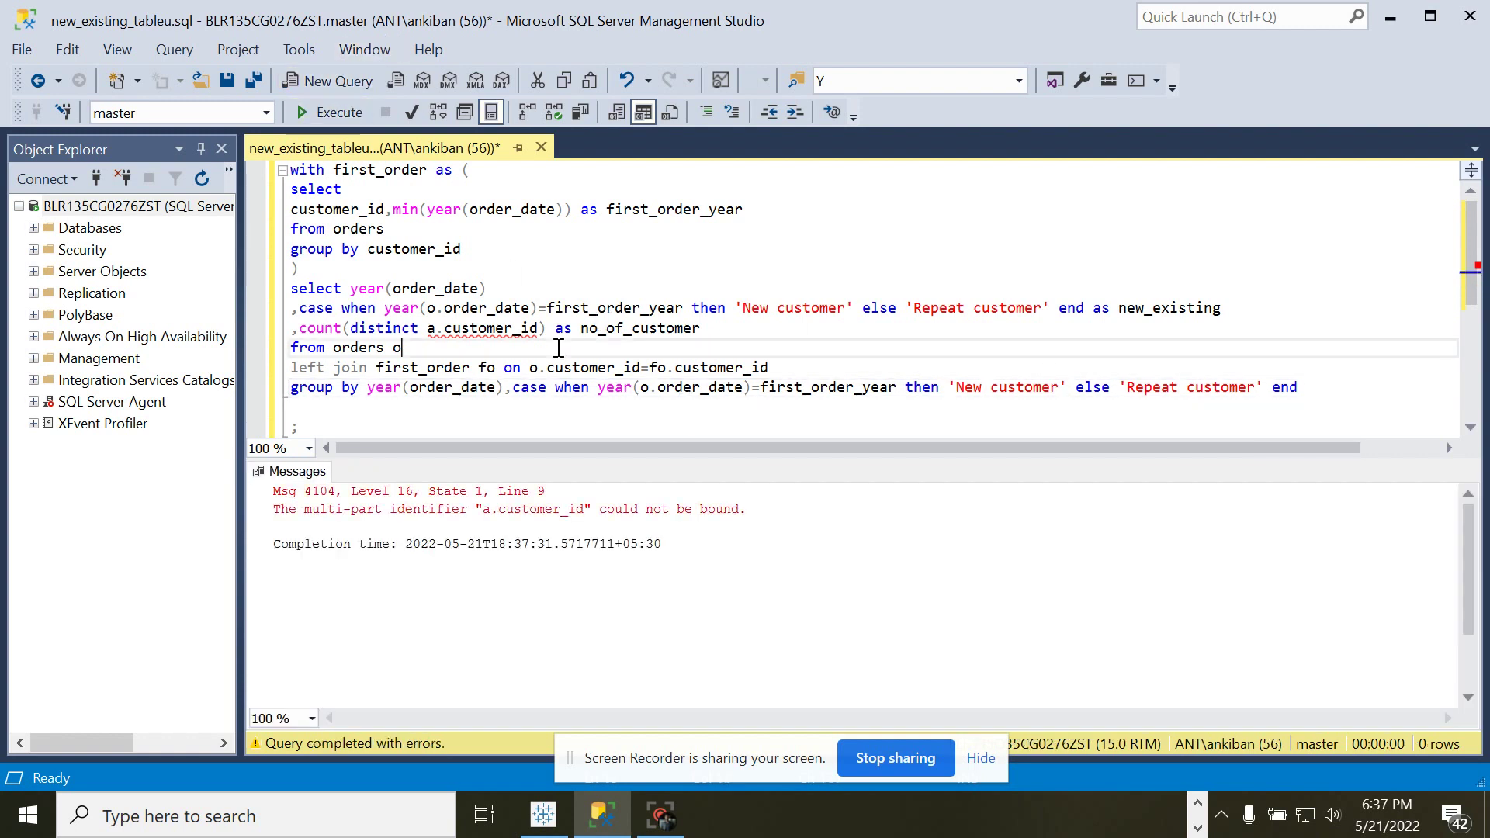
click(521, 327)
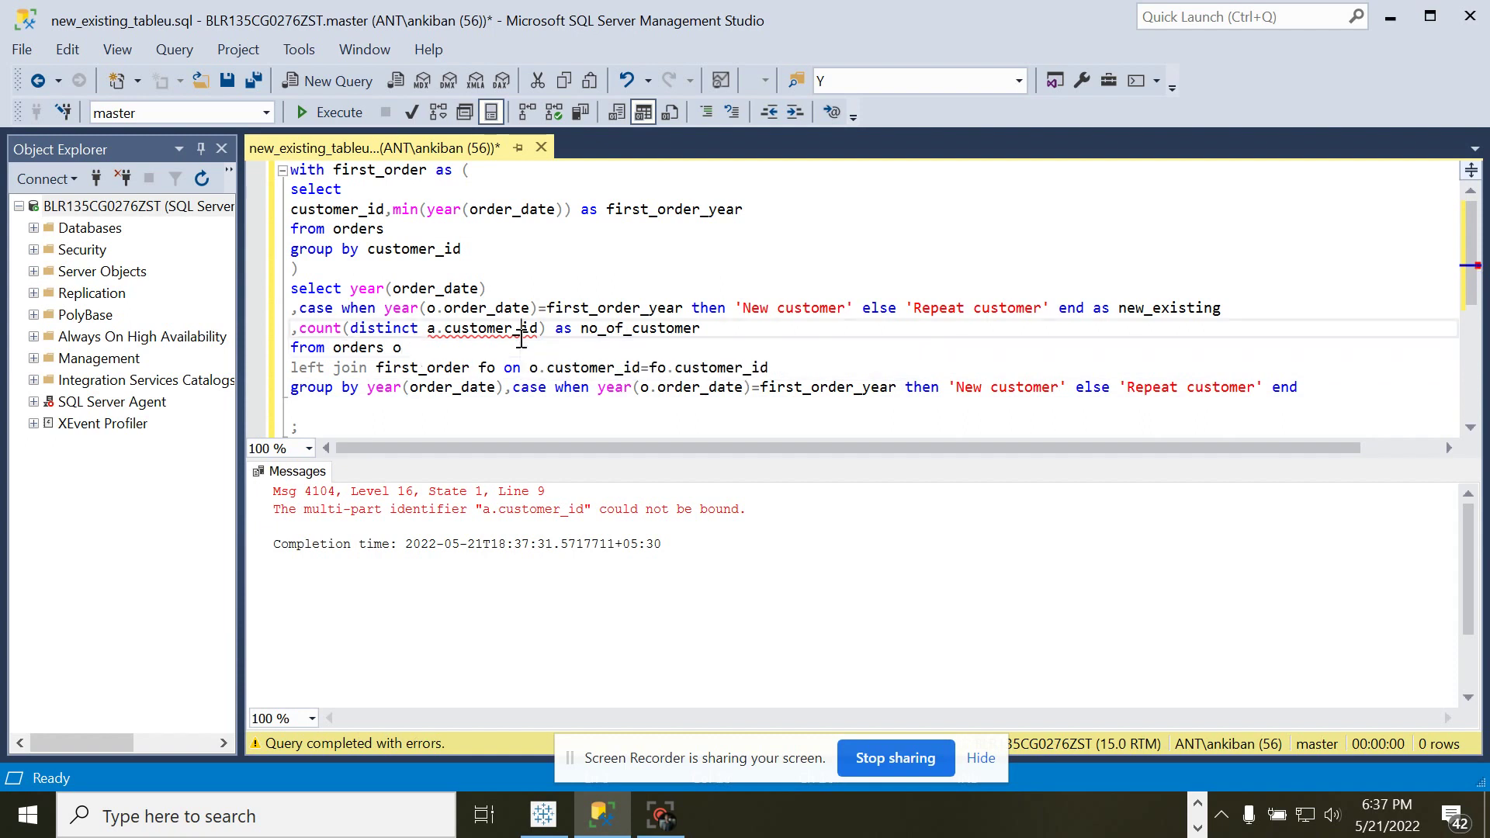
mouse_move(484, 329)
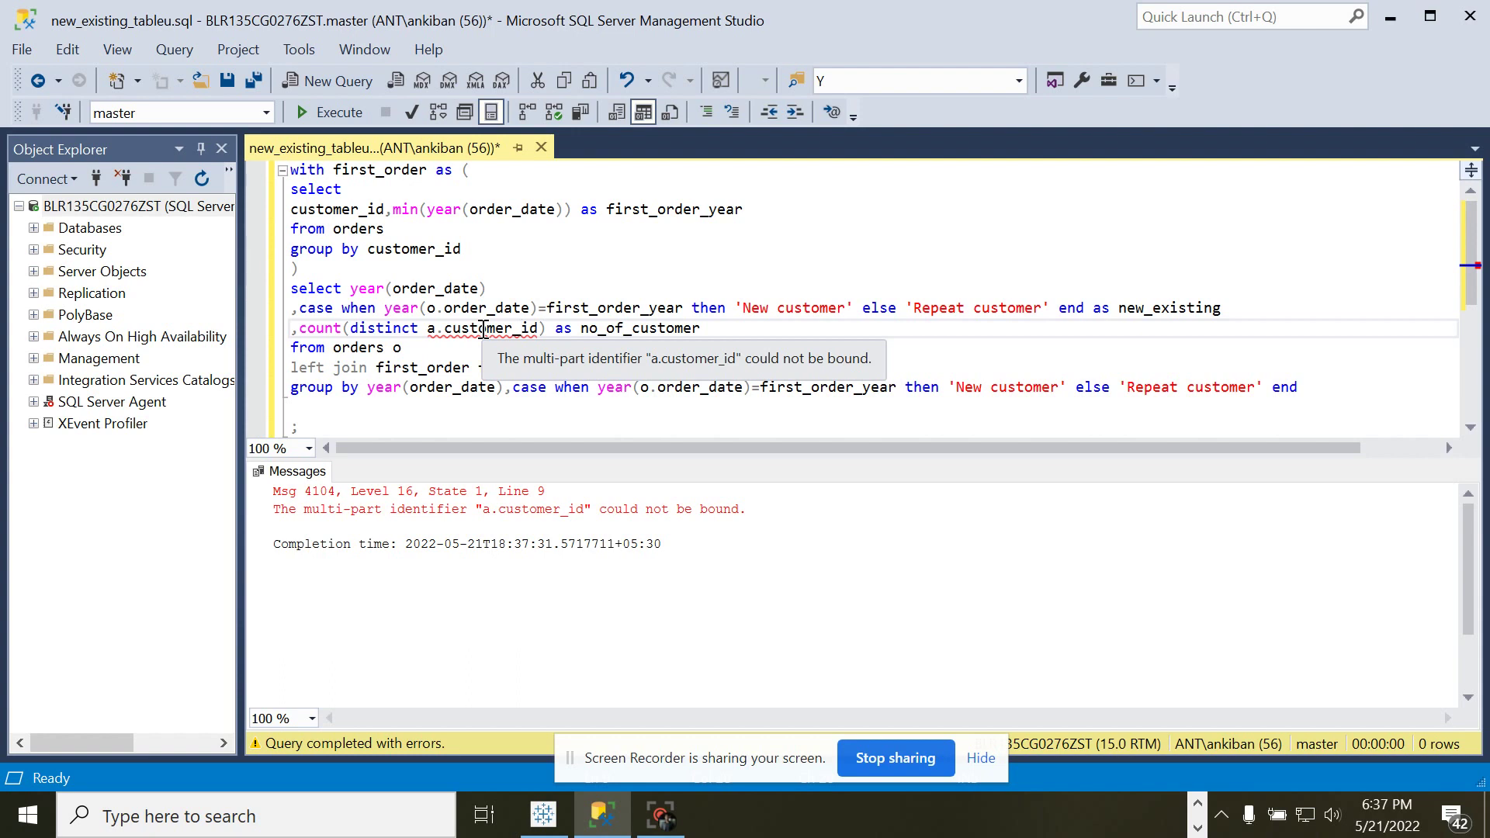
click(437, 326)
key(BackSpace)
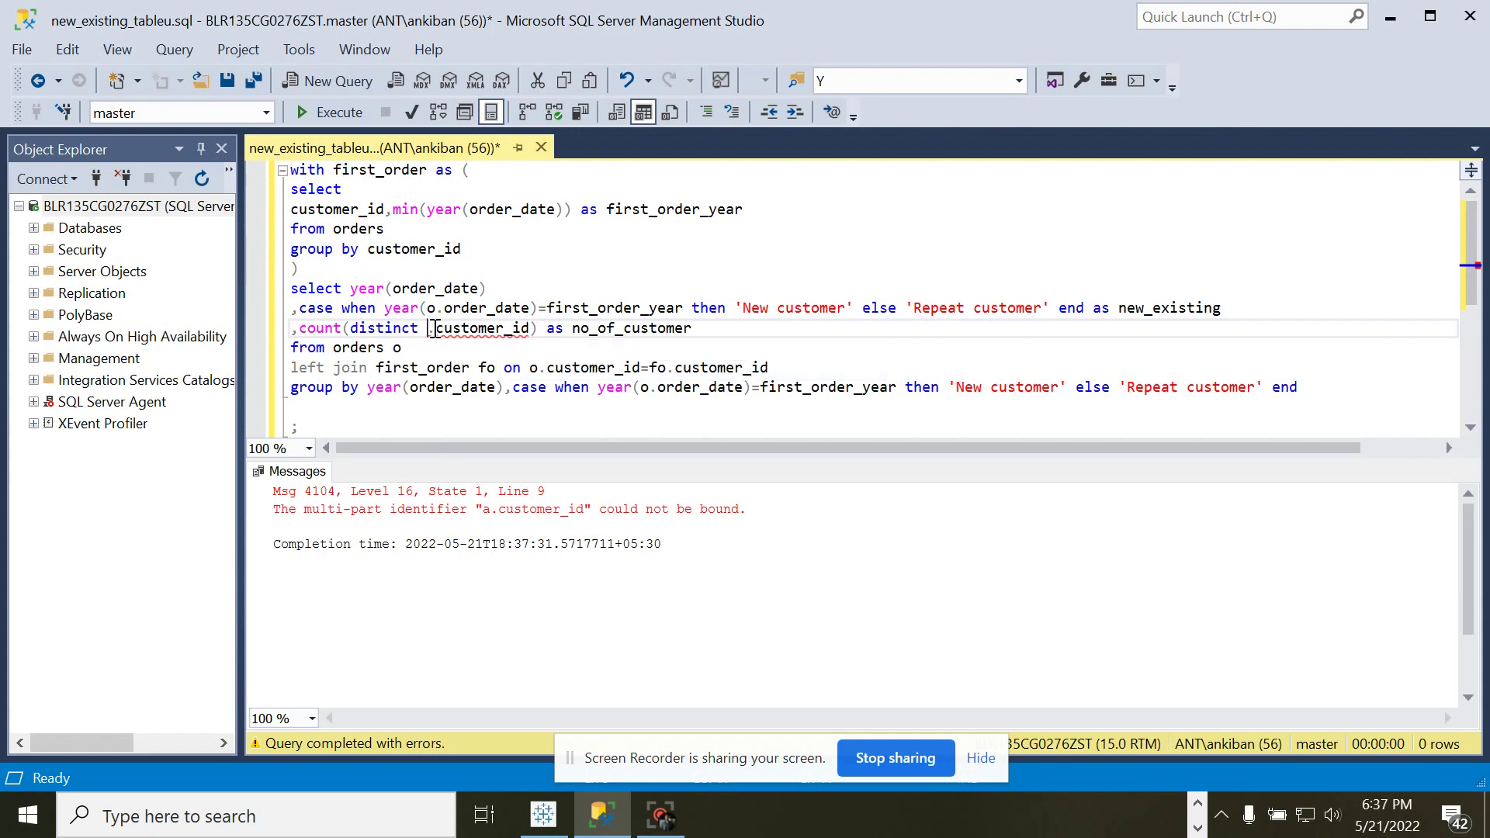
text(o)
click(301, 110)
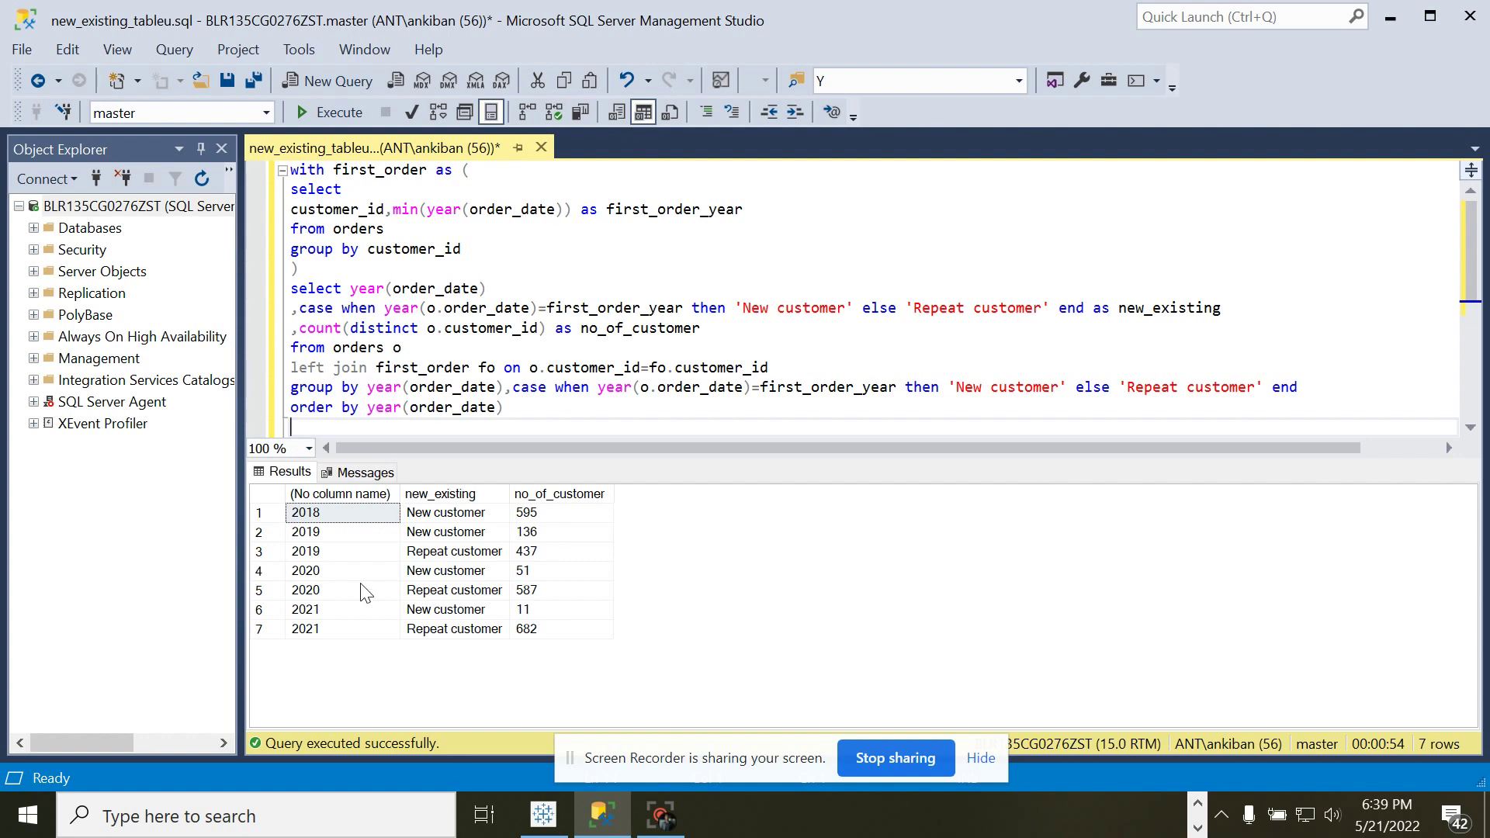
Compare the 2018 new-customer count in the query results with the 2018 bars on Sheet 2 and Sheet 1 in Tableau.
click(304, 519)
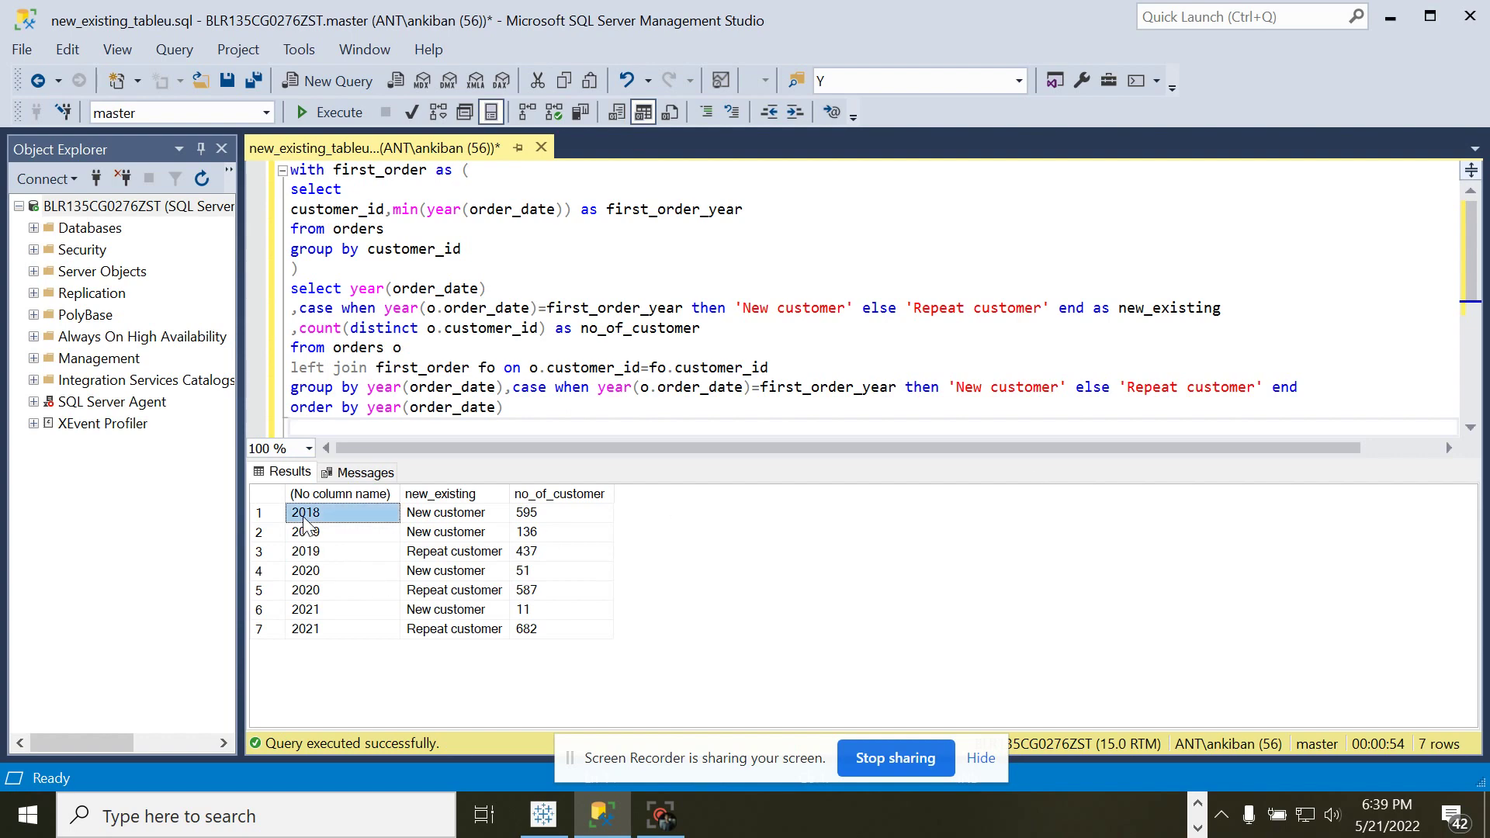
click(554, 512)
key(alt+Tab)
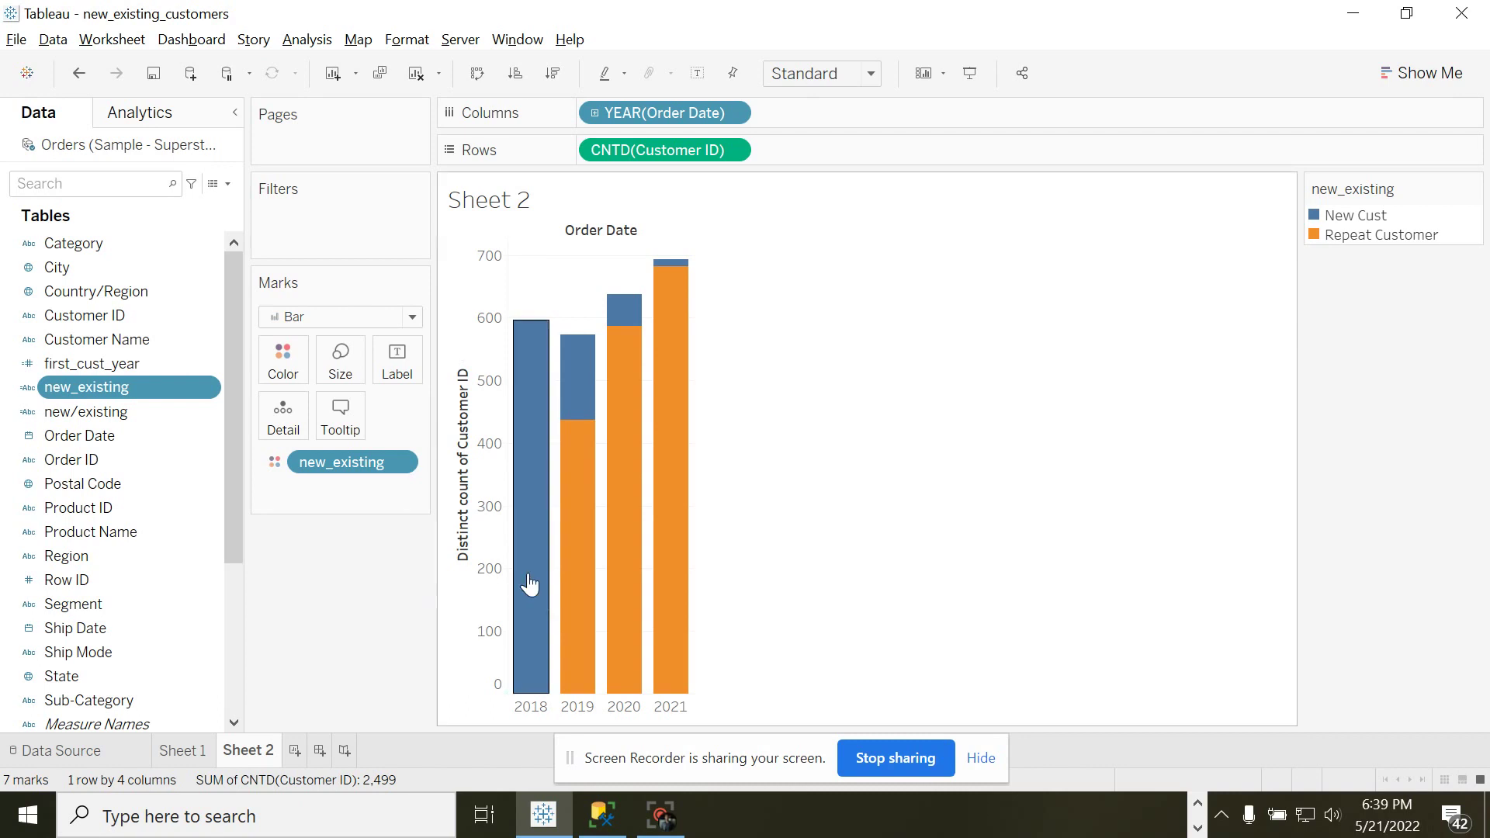
mouse_move(535, 584)
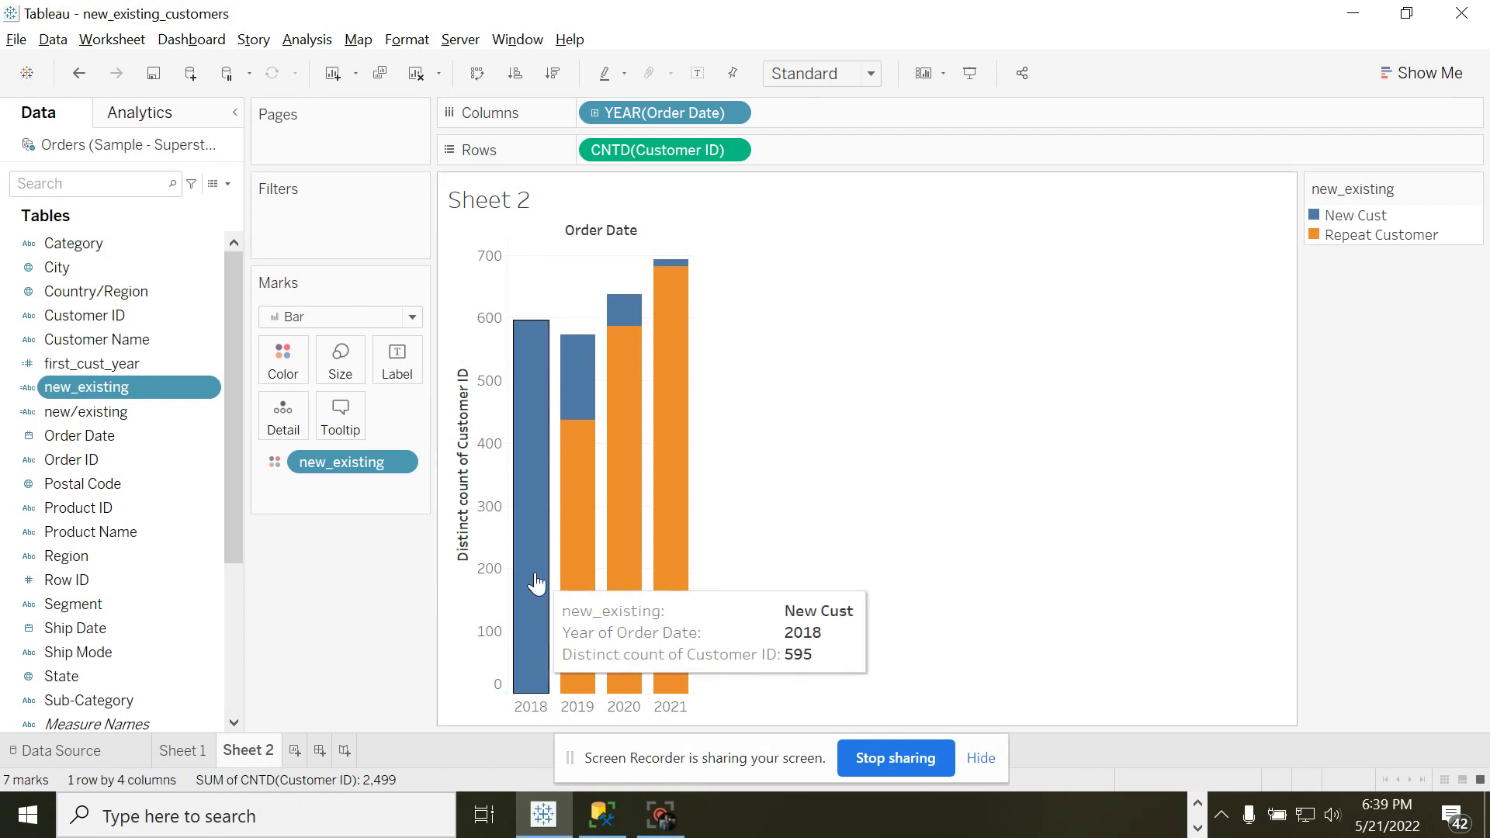
click(190, 746)
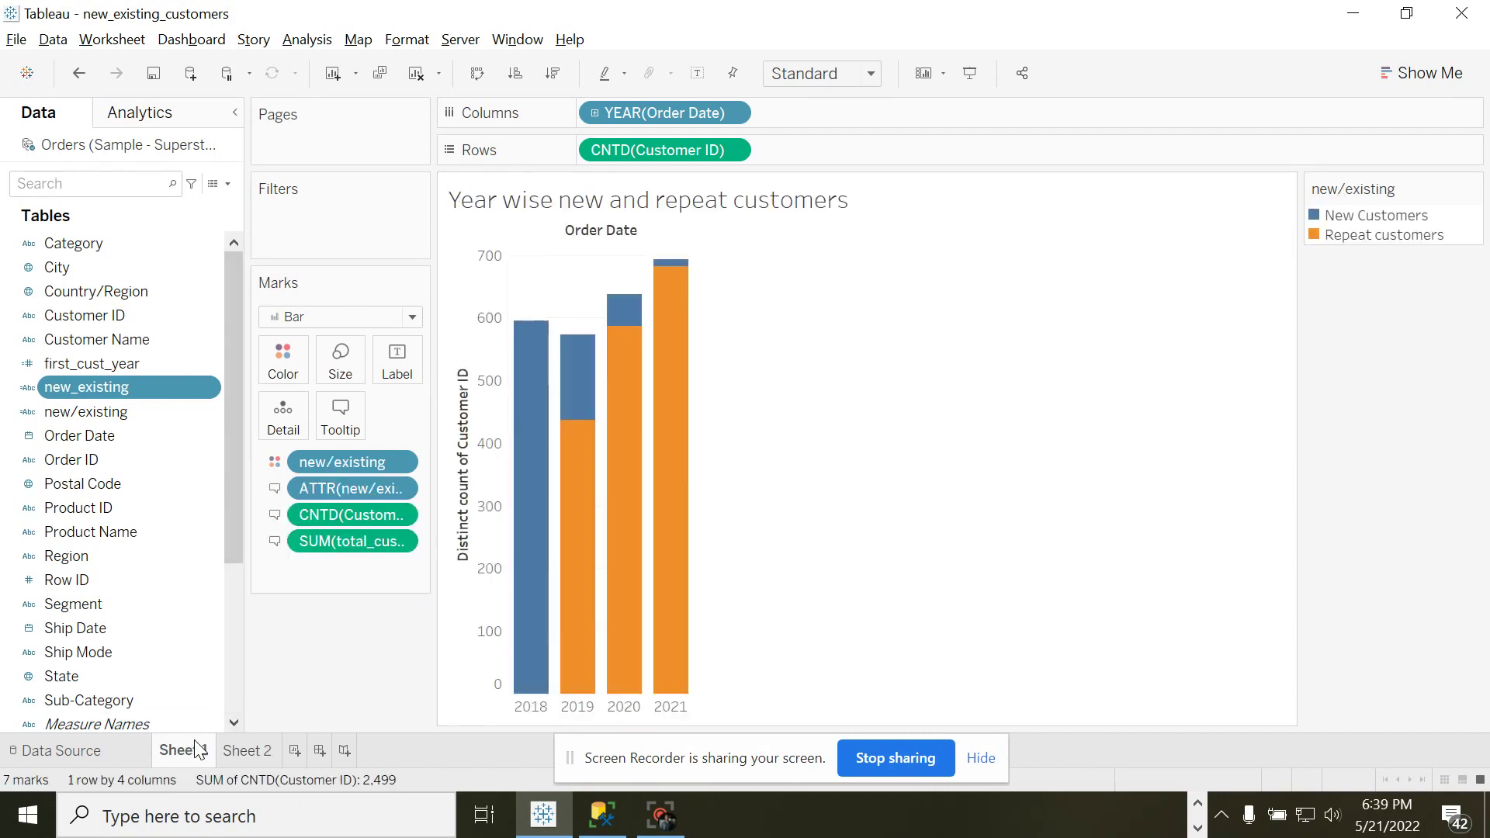
mouse_move(556, 494)
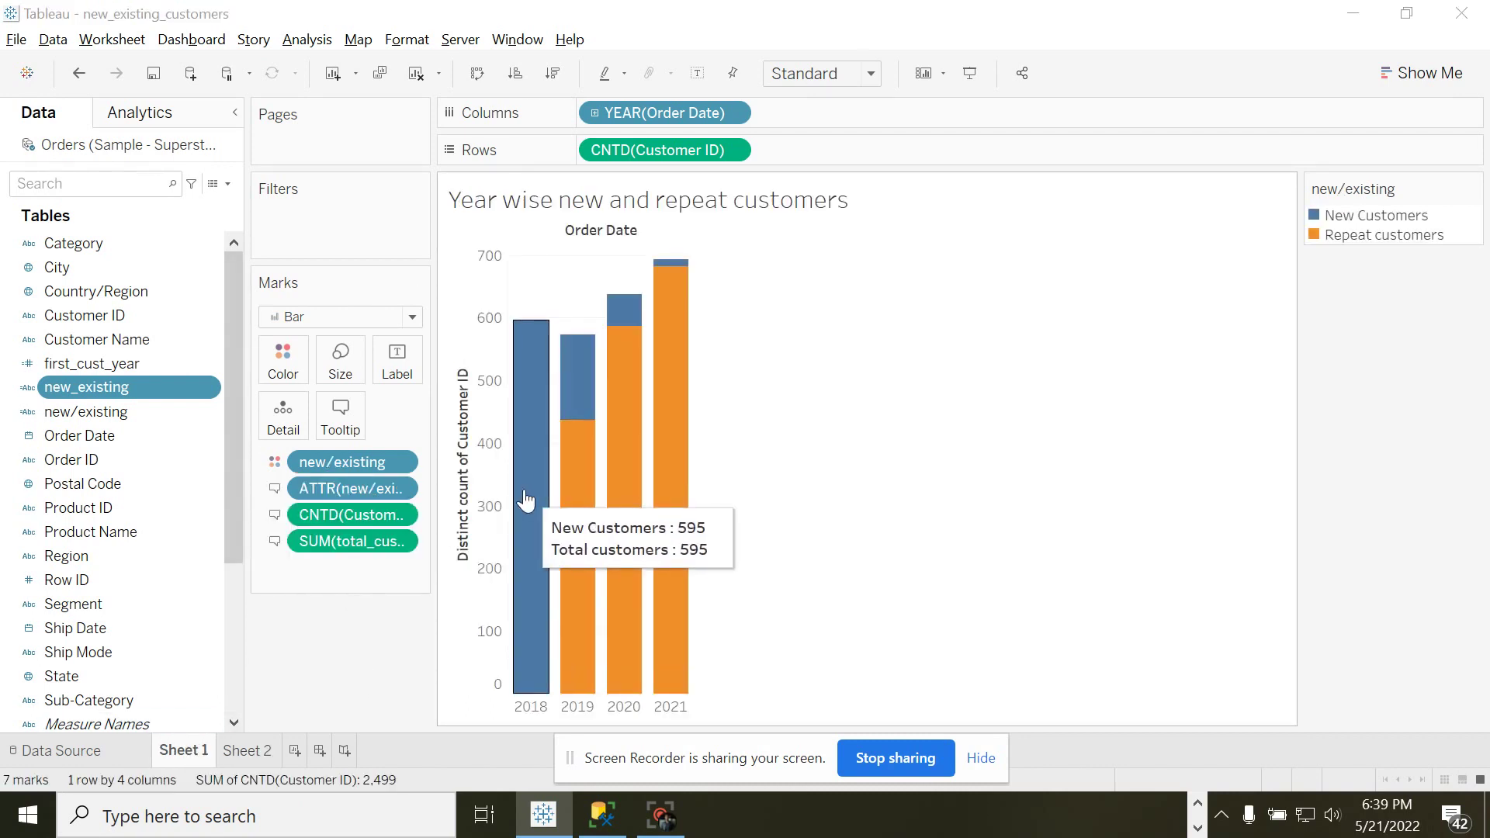
Select both 2019 rows in the SQL Server Management Studio results and compare their counts with the 2019 repeat and new bar segments in Tableau.
key(alt+Tab)
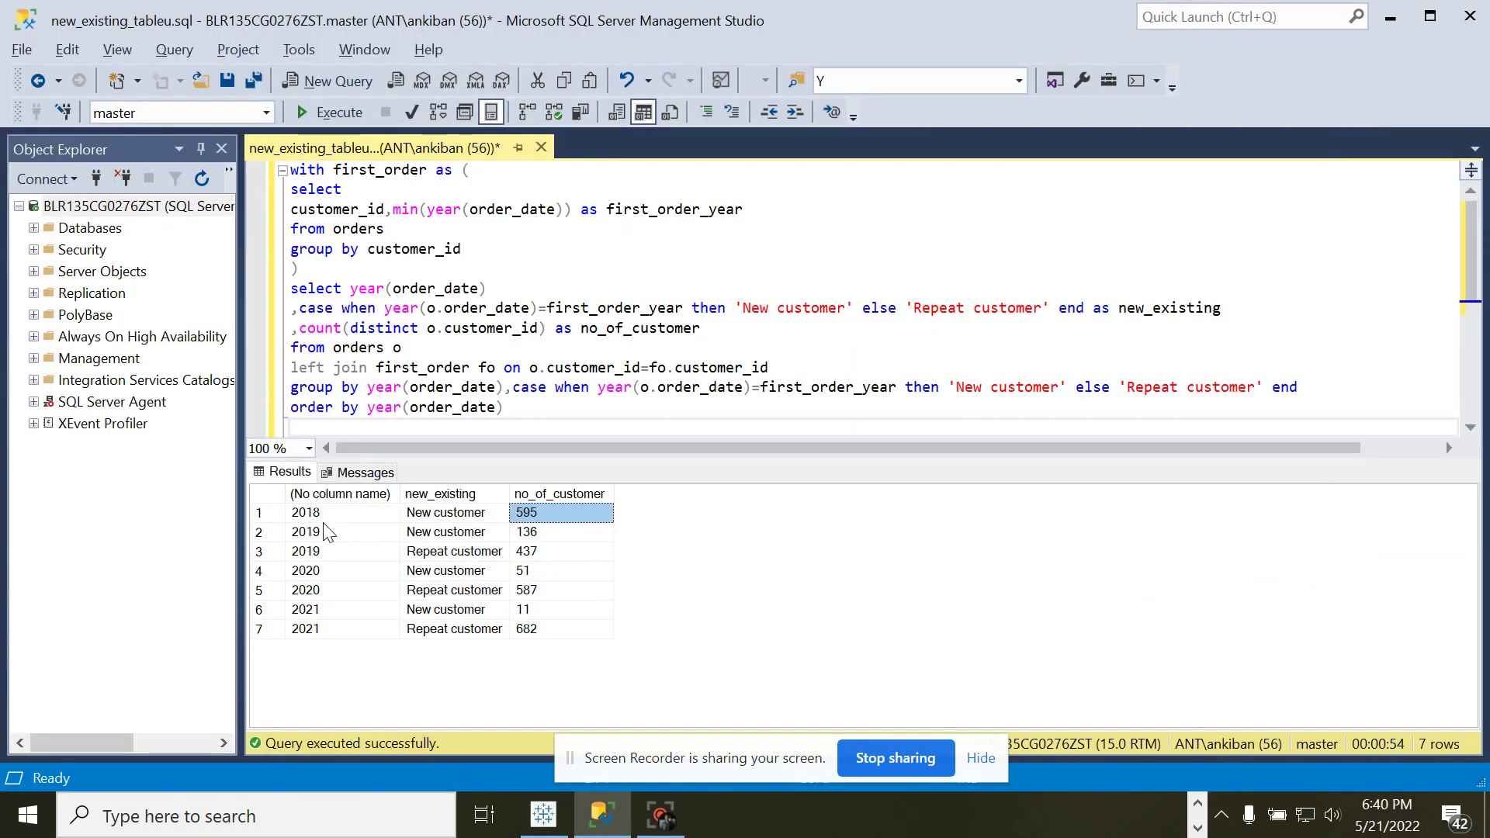
click(323, 529)
key(shift+Down)
key(shift+Right)
key(shift+Right)
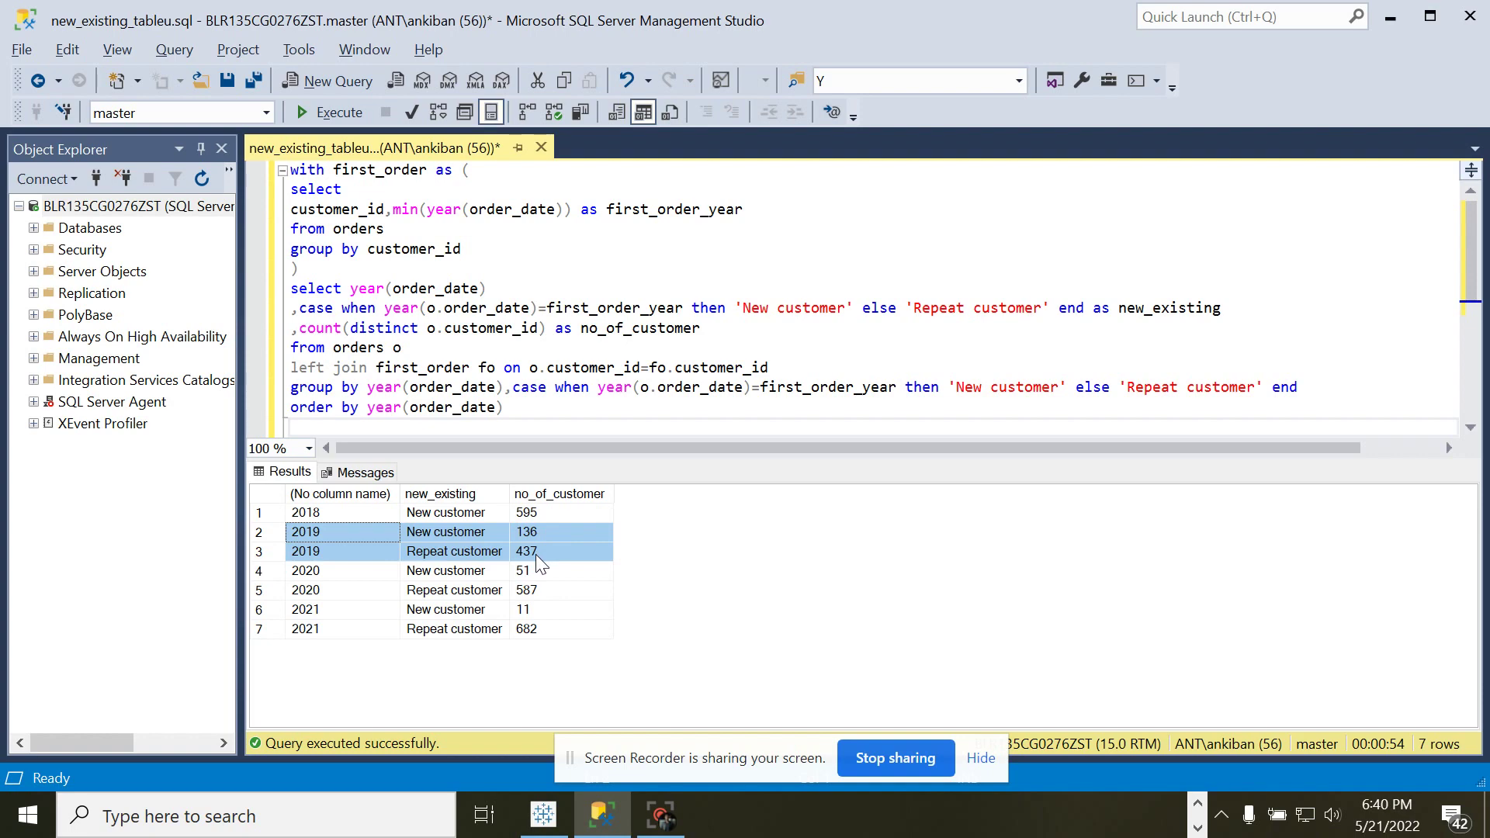
key(alt+Tab)
mouse_move(592, 576)
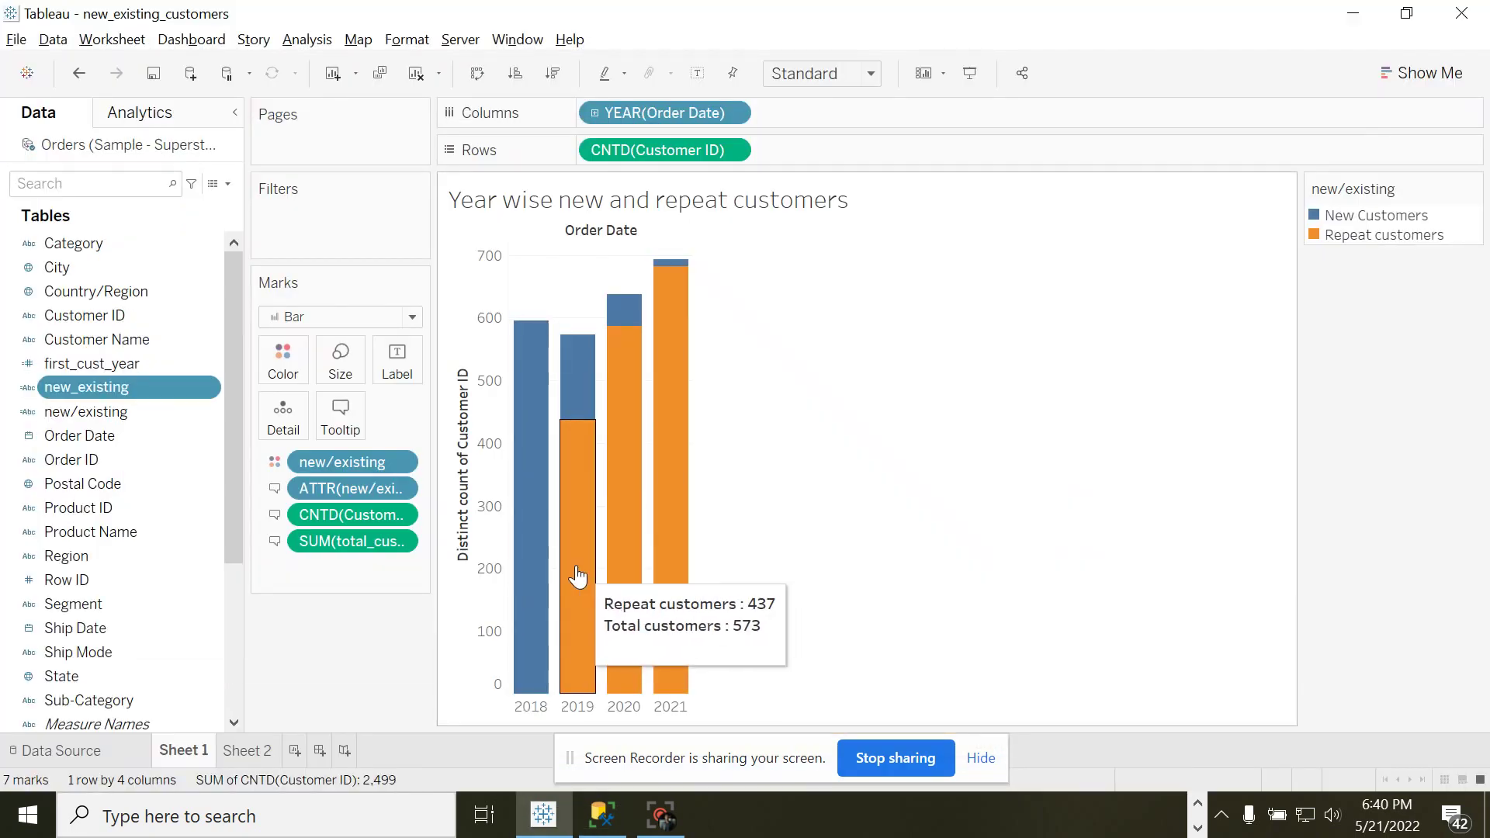
mouse_move(582, 360)
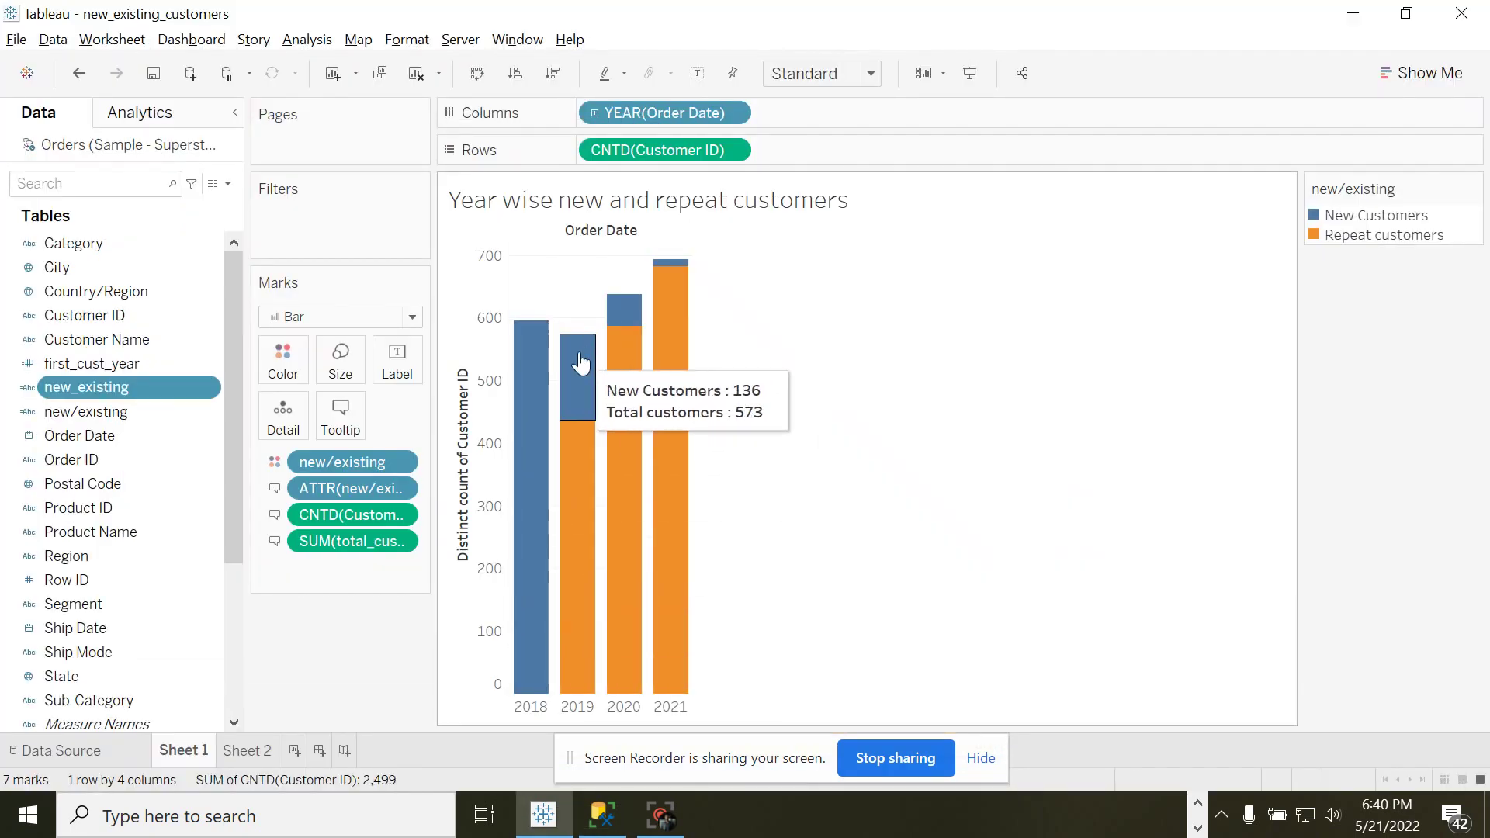